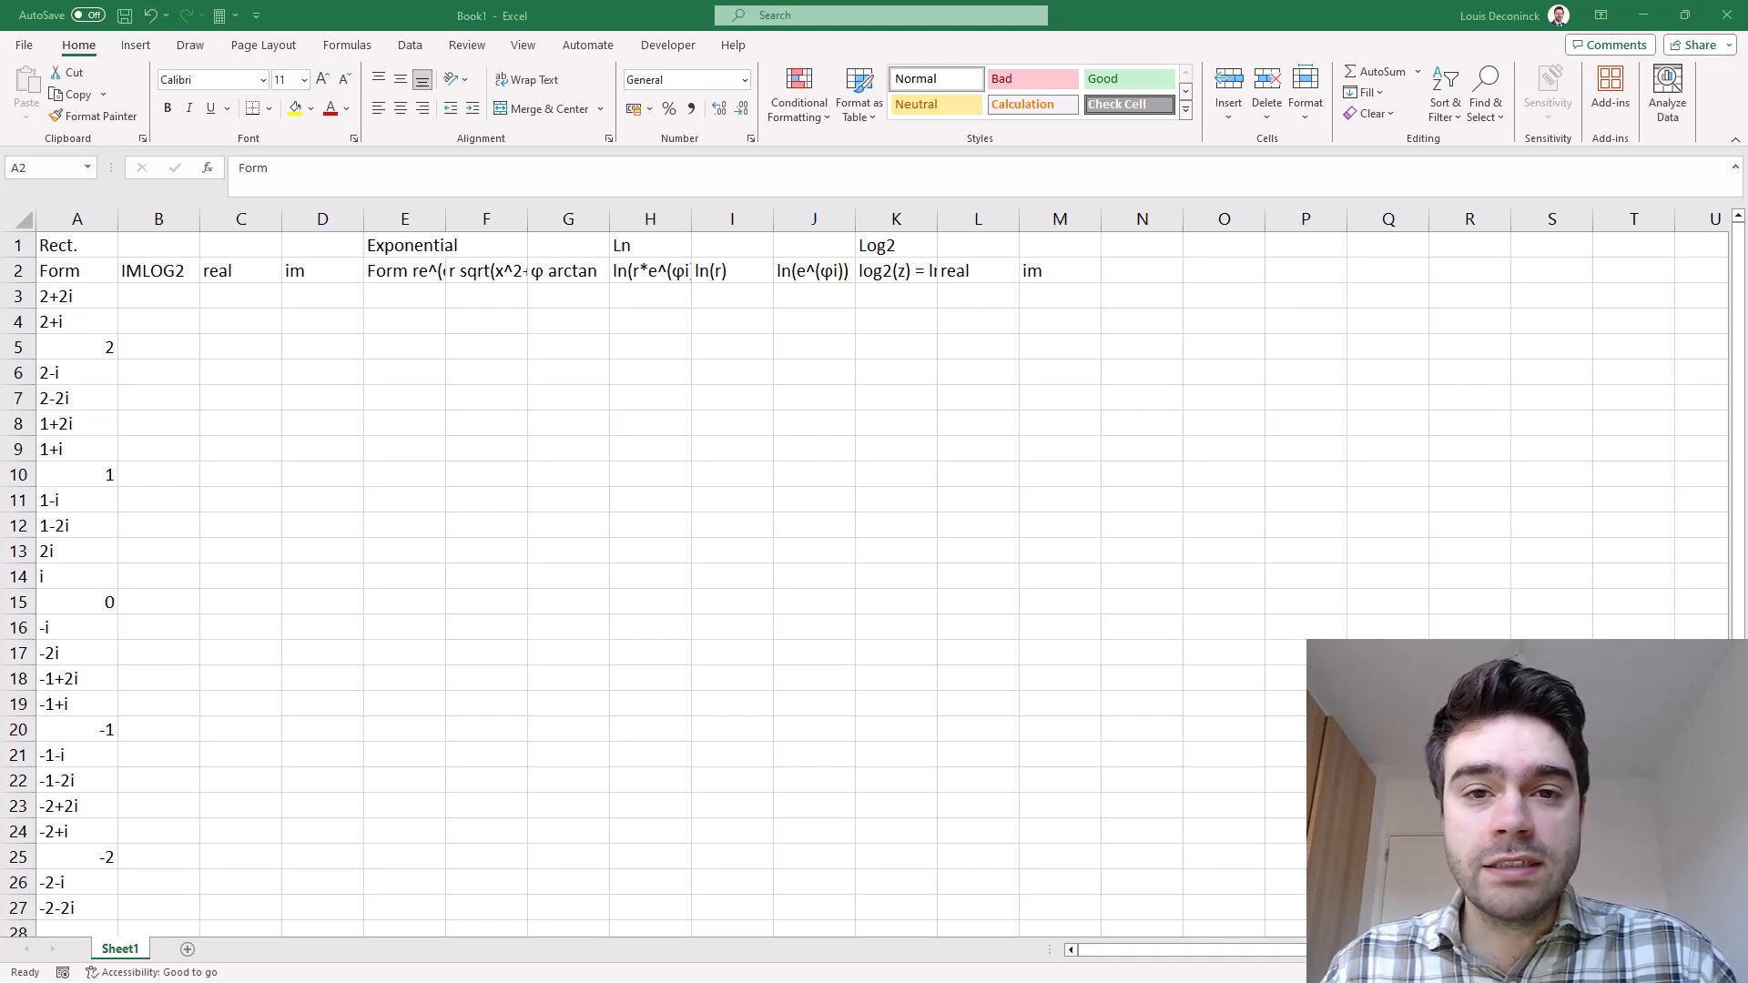
Enter =IMLOG2(A3) in B3 and fill the formula down the IMLOG2 column for all the complex numbers.
left_click(178, 299)
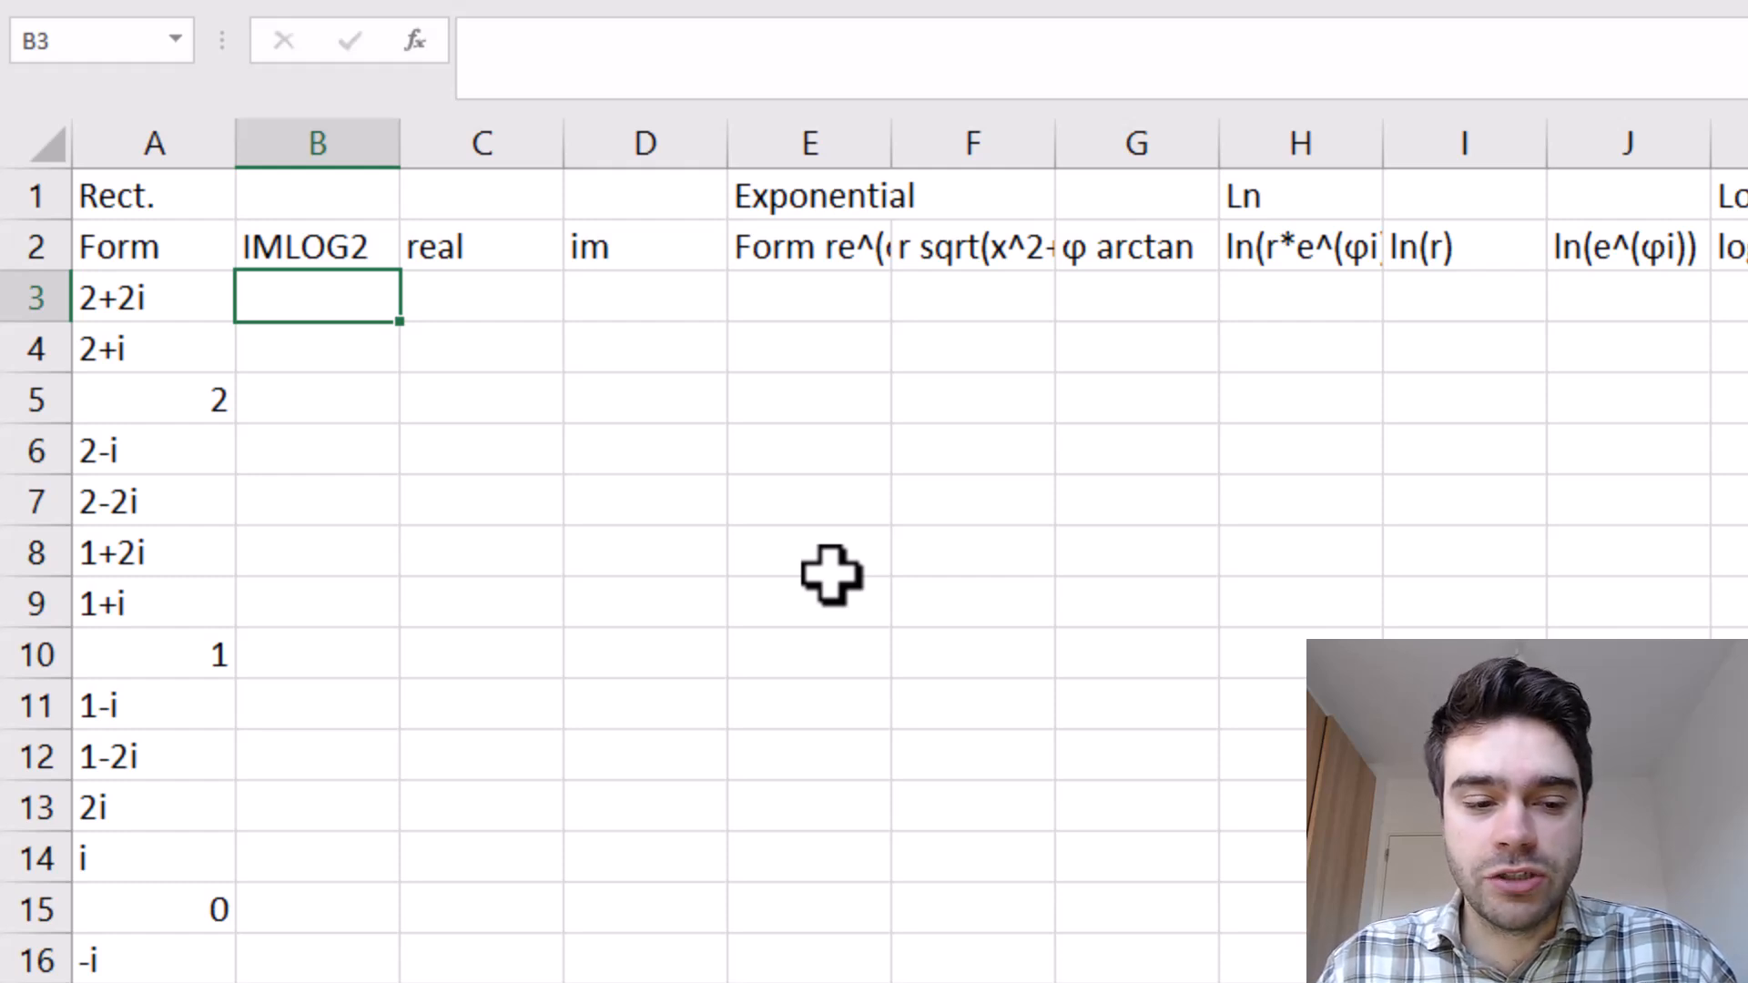
key("F2")
type("=")
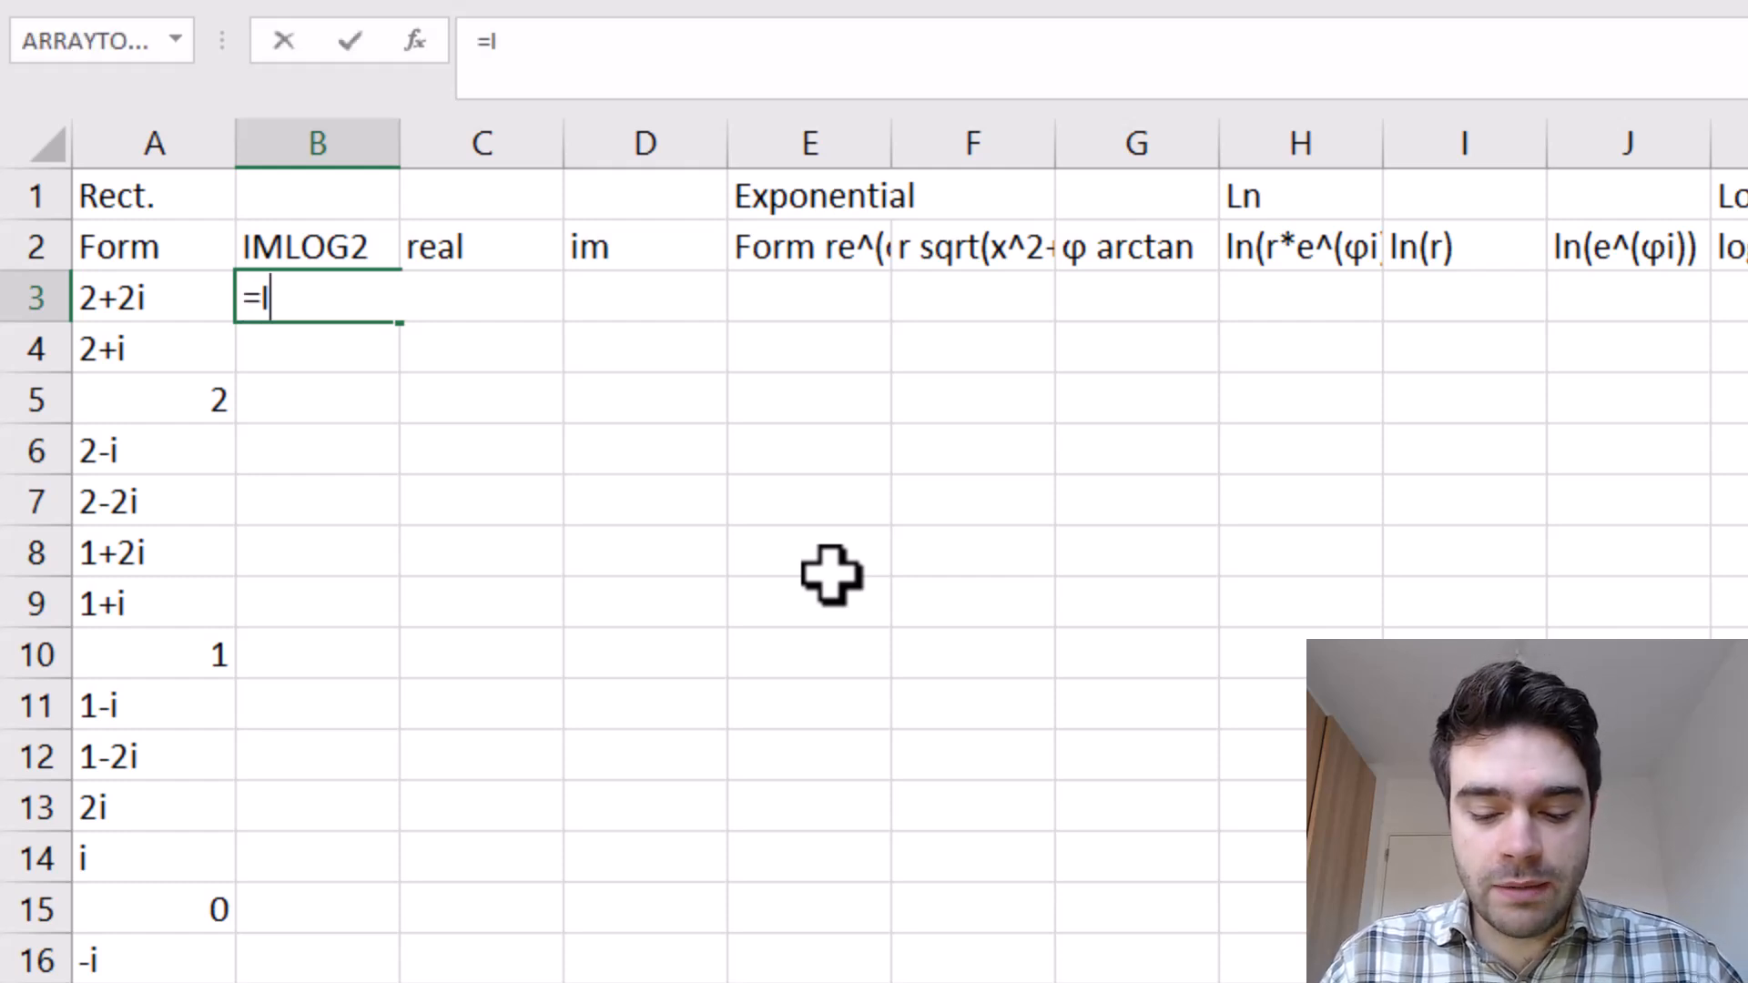
type("IMLOG2(")
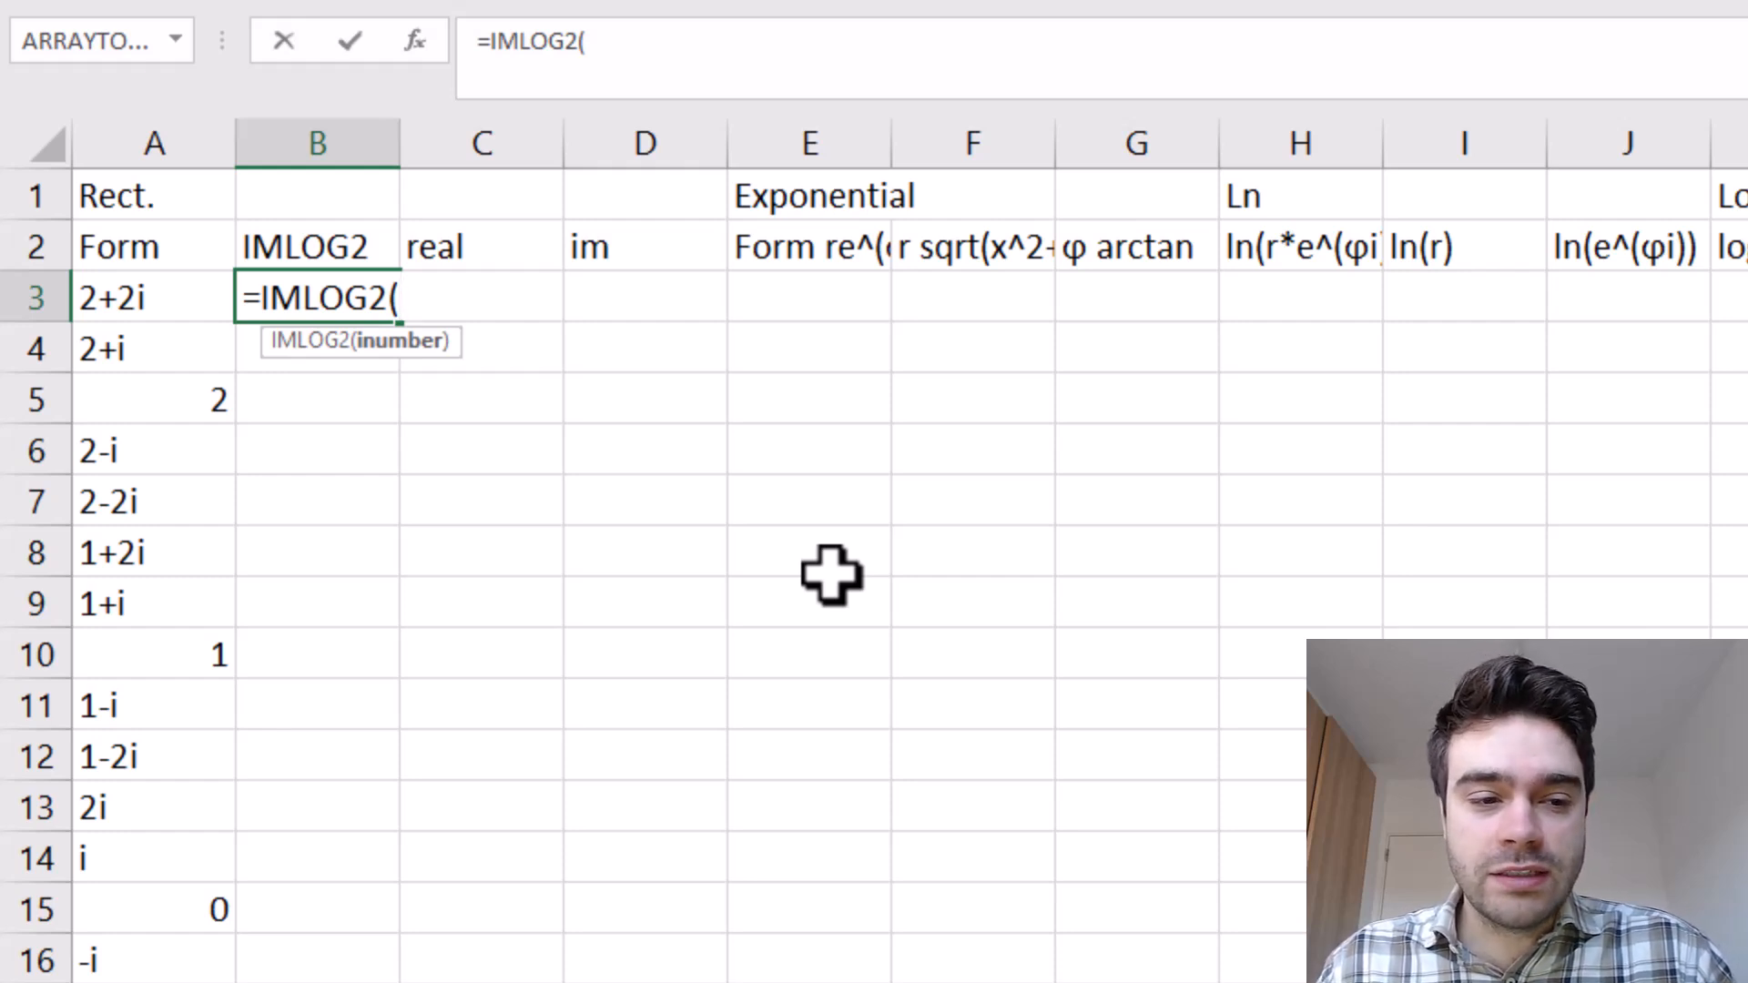
left_click(137, 314)
type(")")
key("Return")
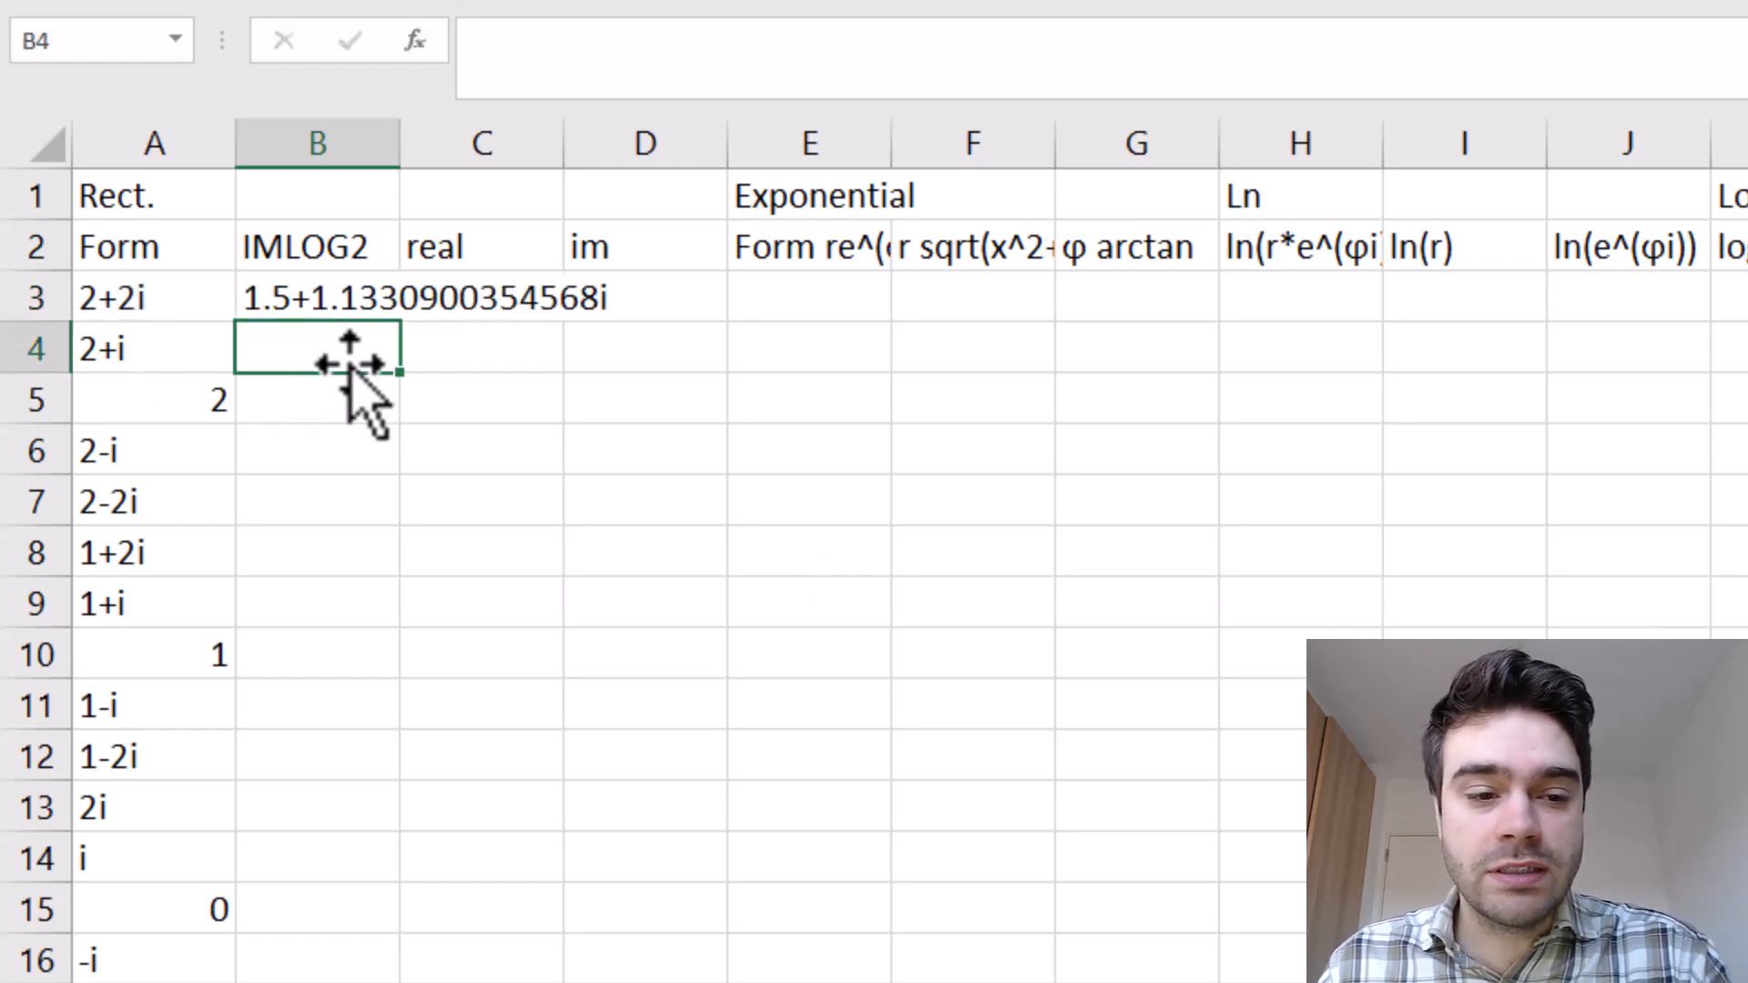
left_click(367, 304)
double_click(399, 321)
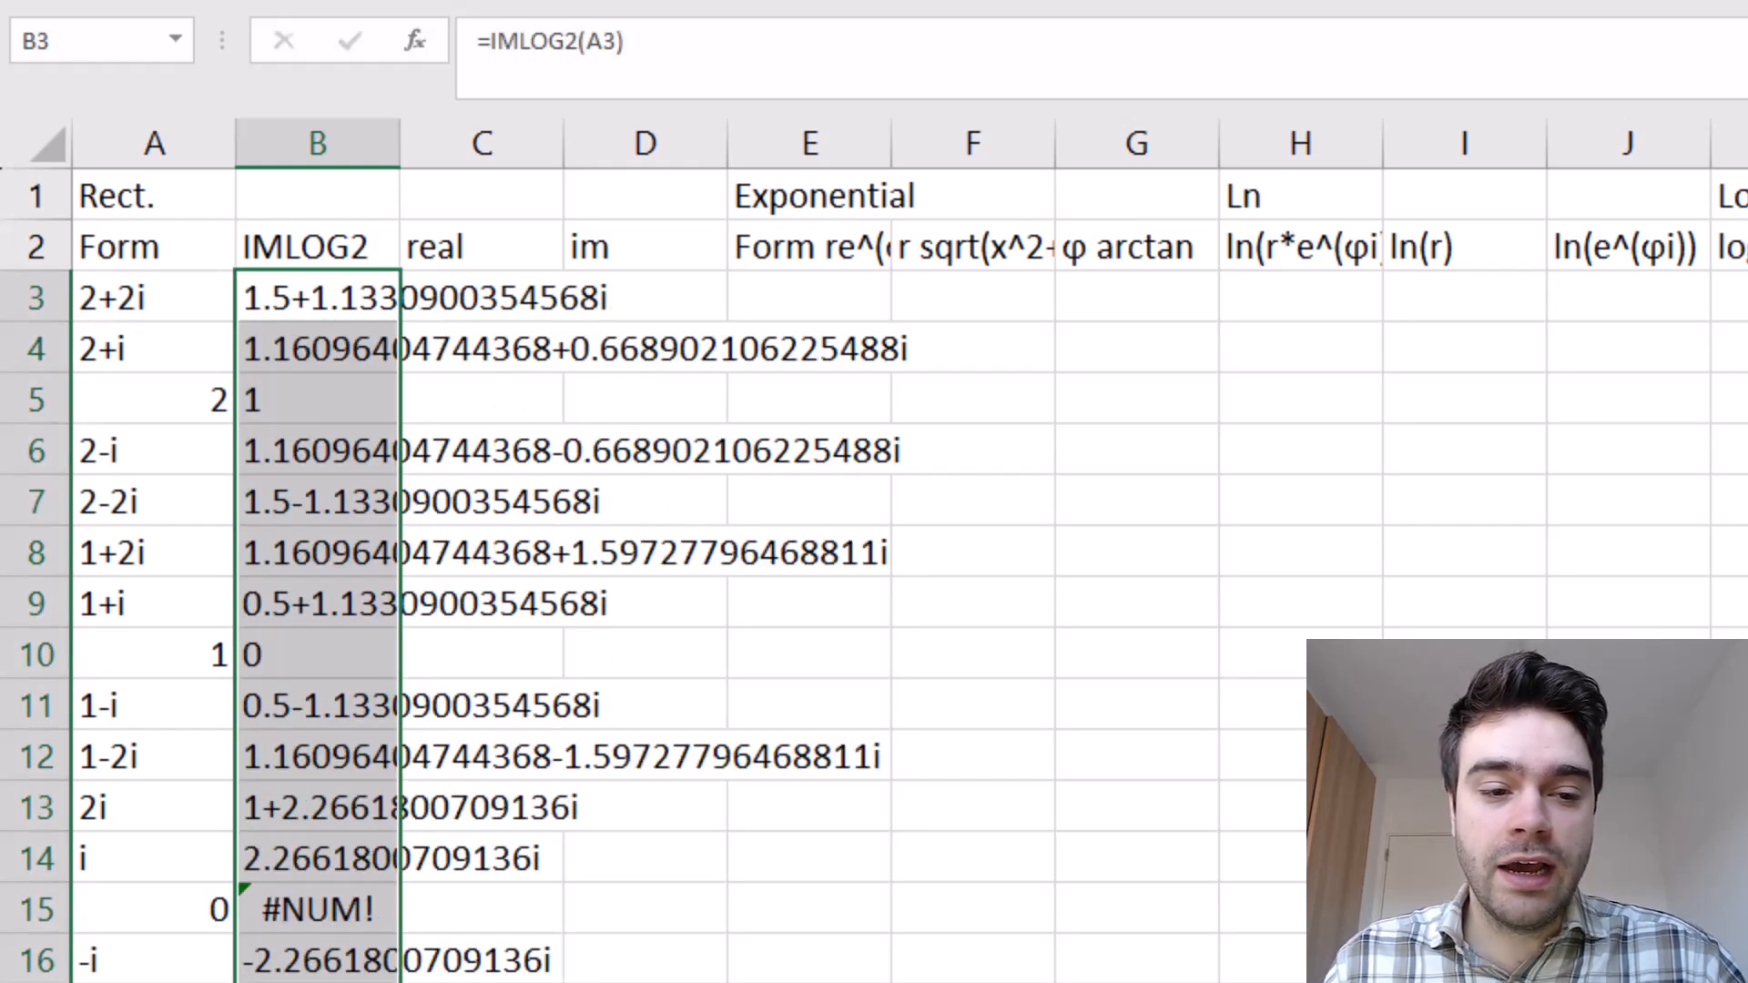
left_click(1465, 756)
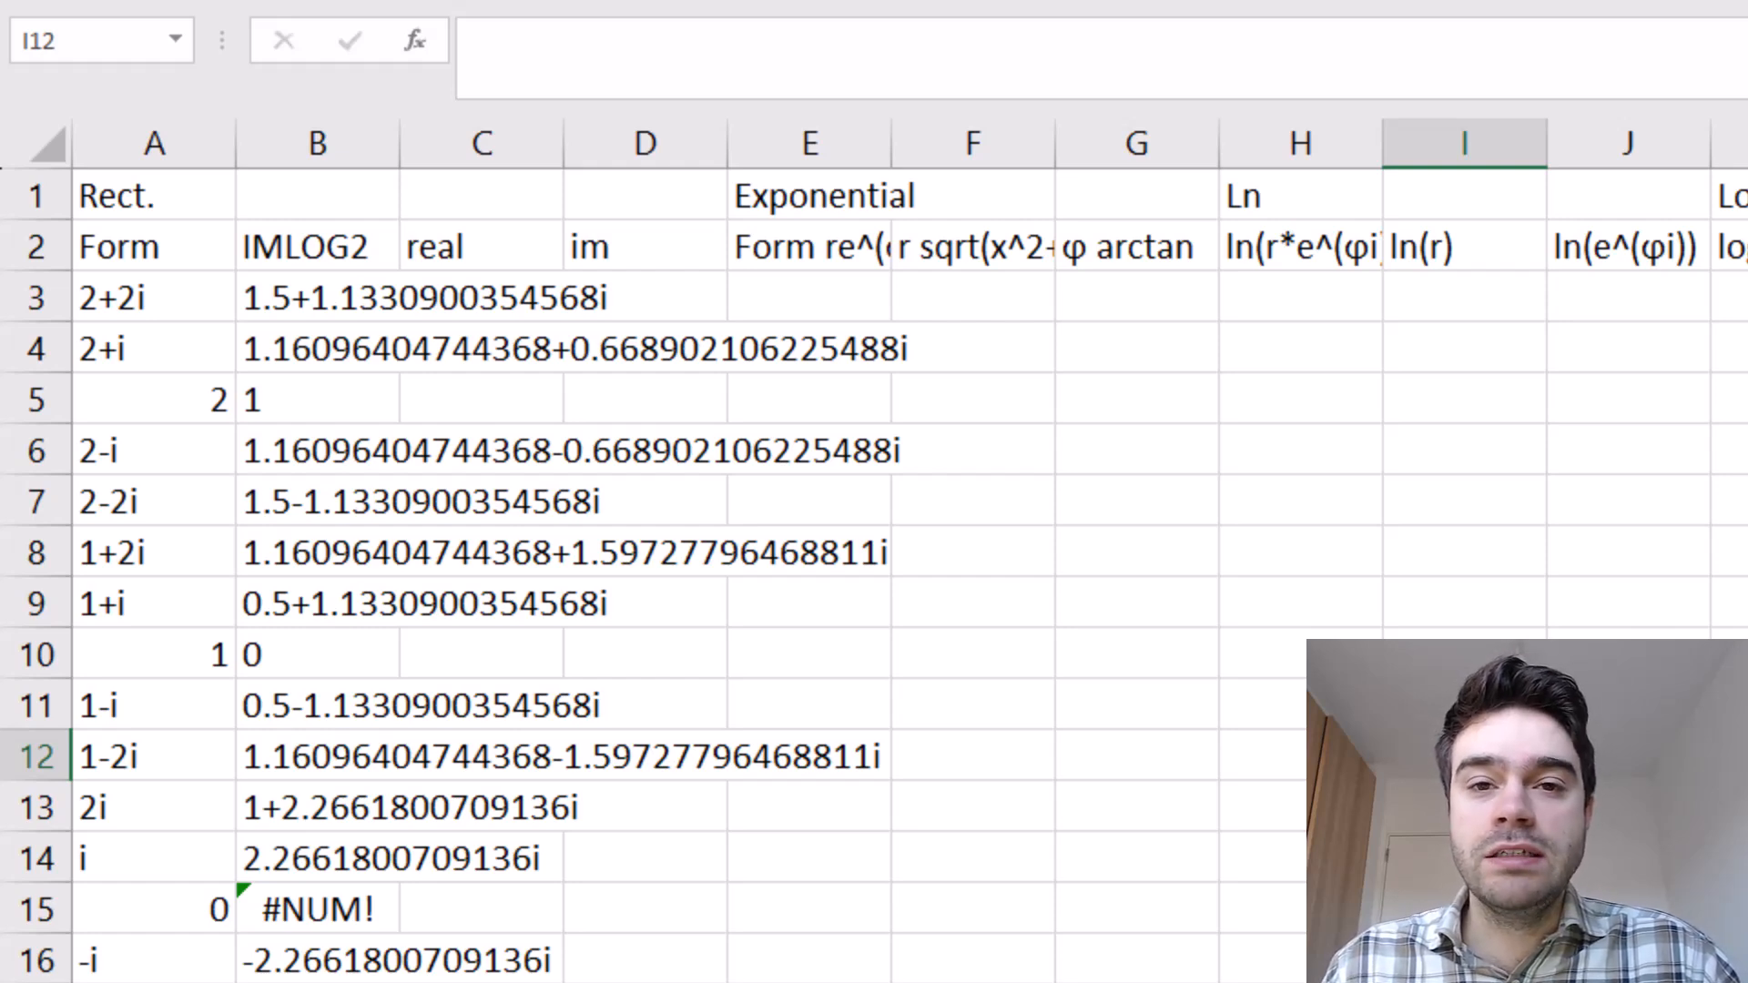
left_click(182, 185)
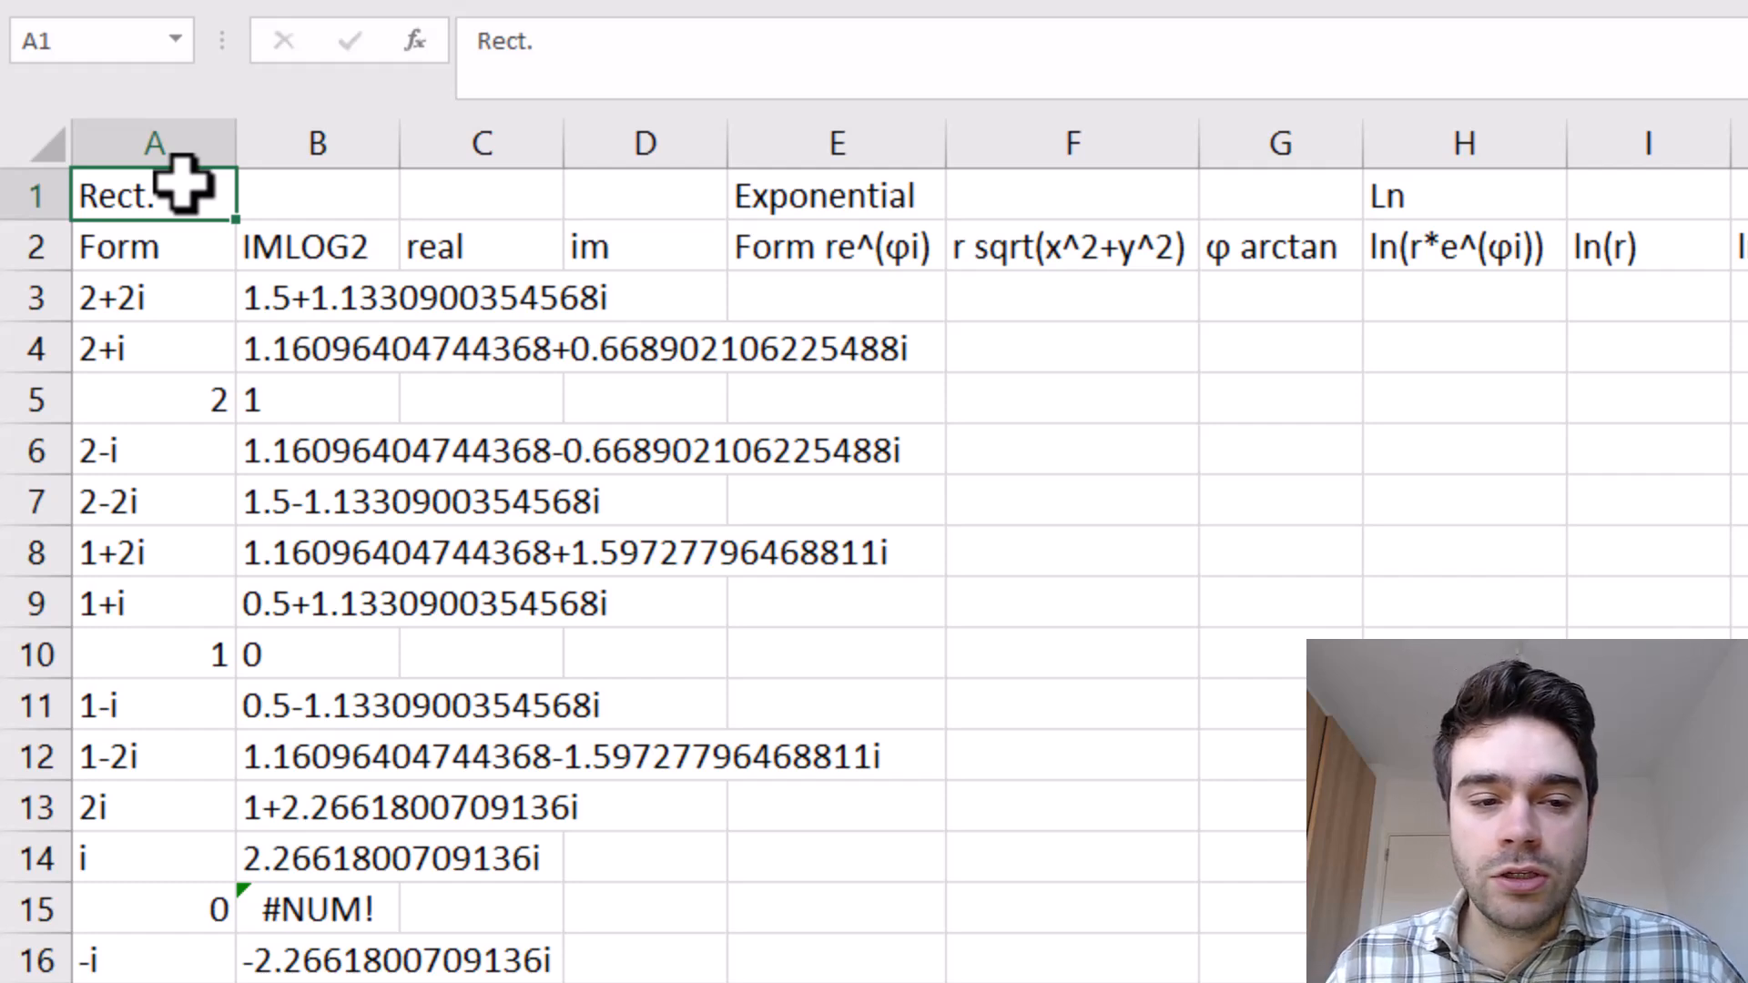
Extract the real part of the complex number with =IMREAL(A3) in C3 and fill it down the column.
left_click(546, 297)
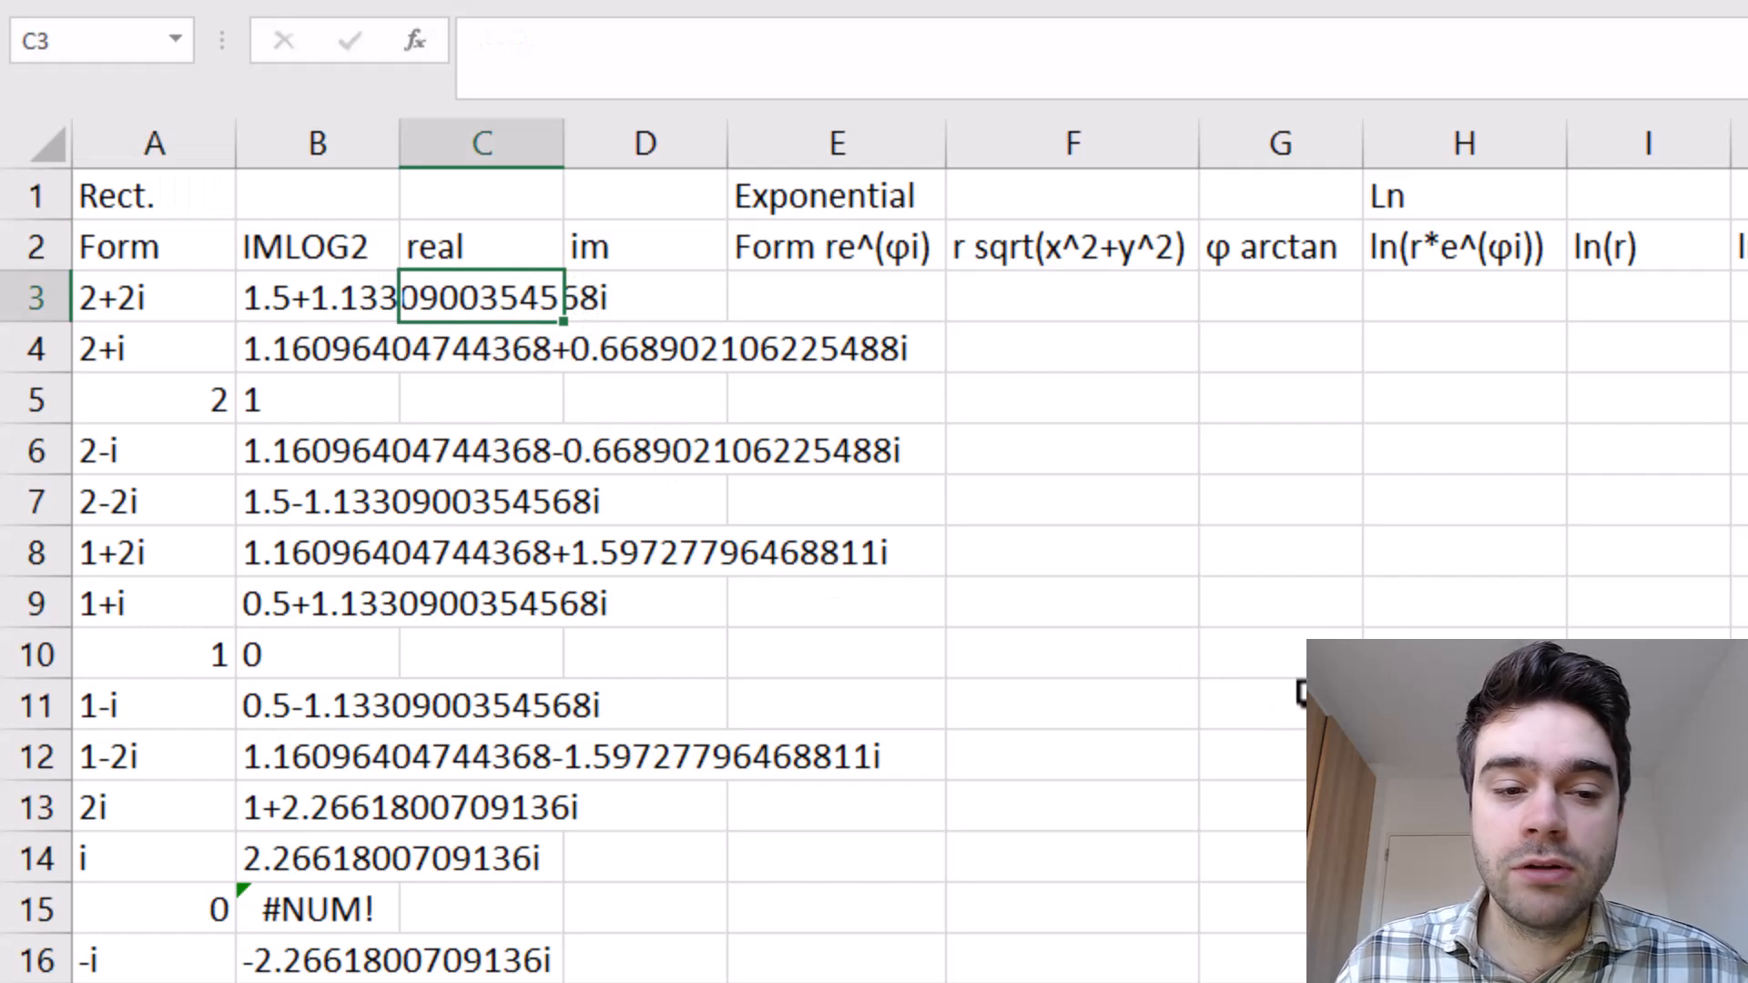
type("=i")
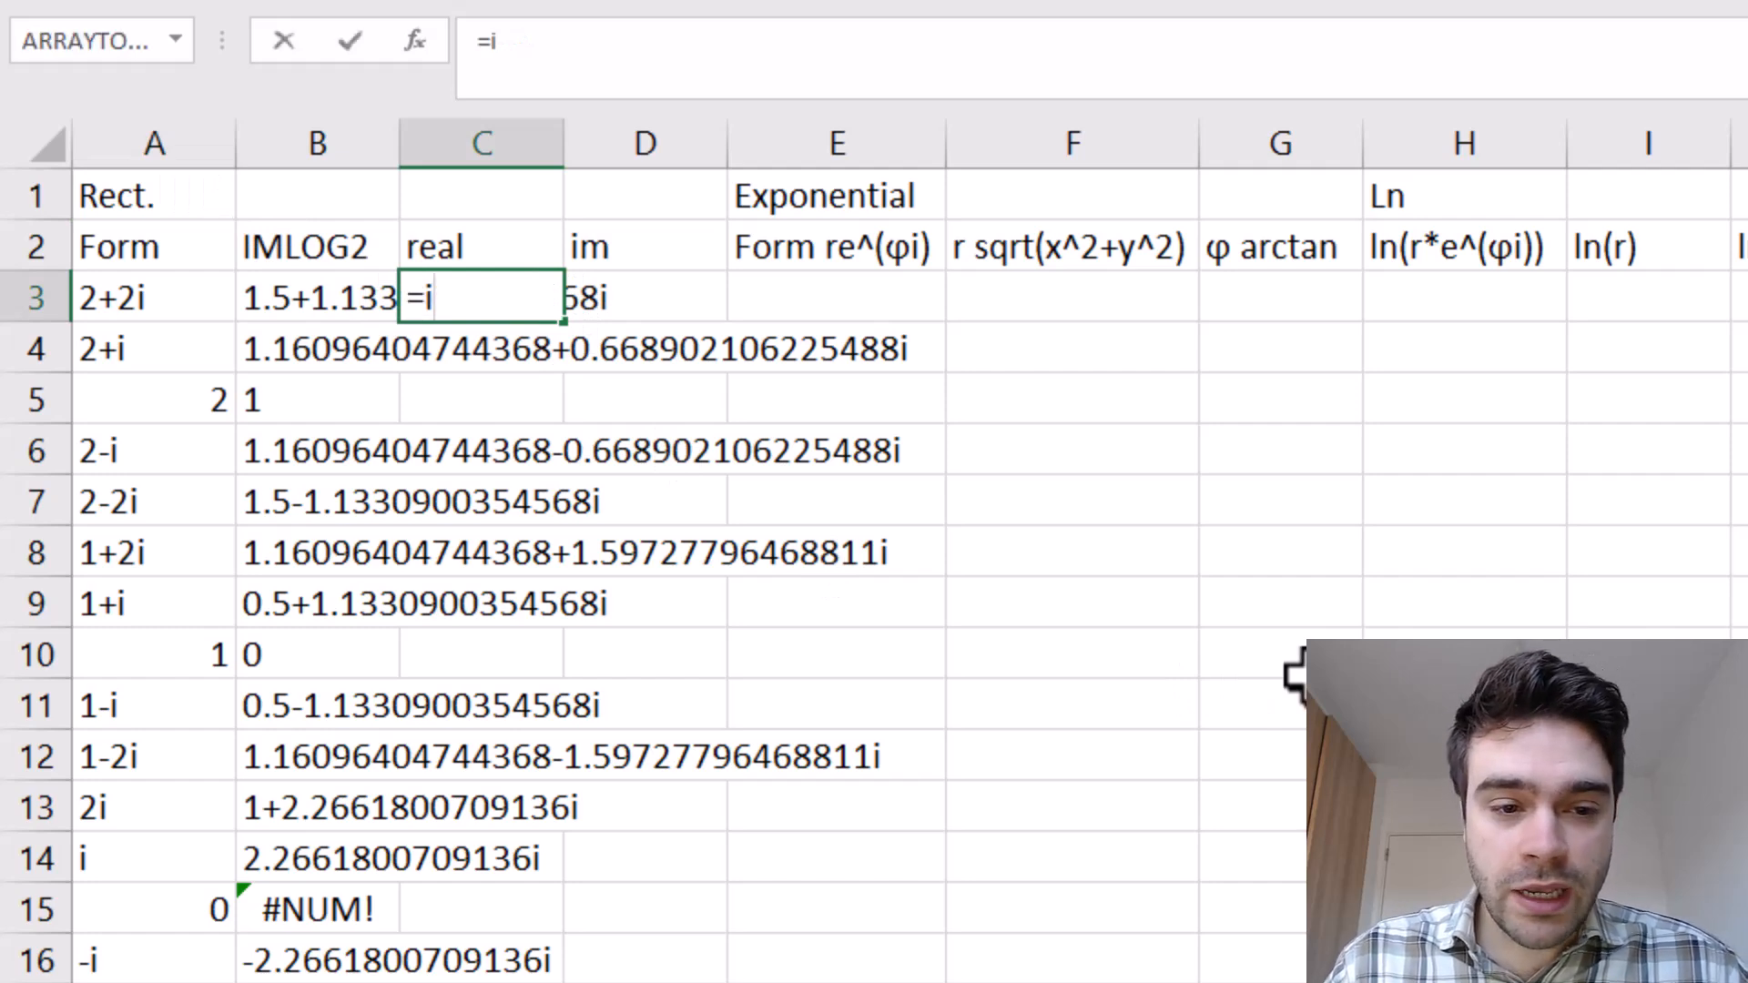
type("mr")
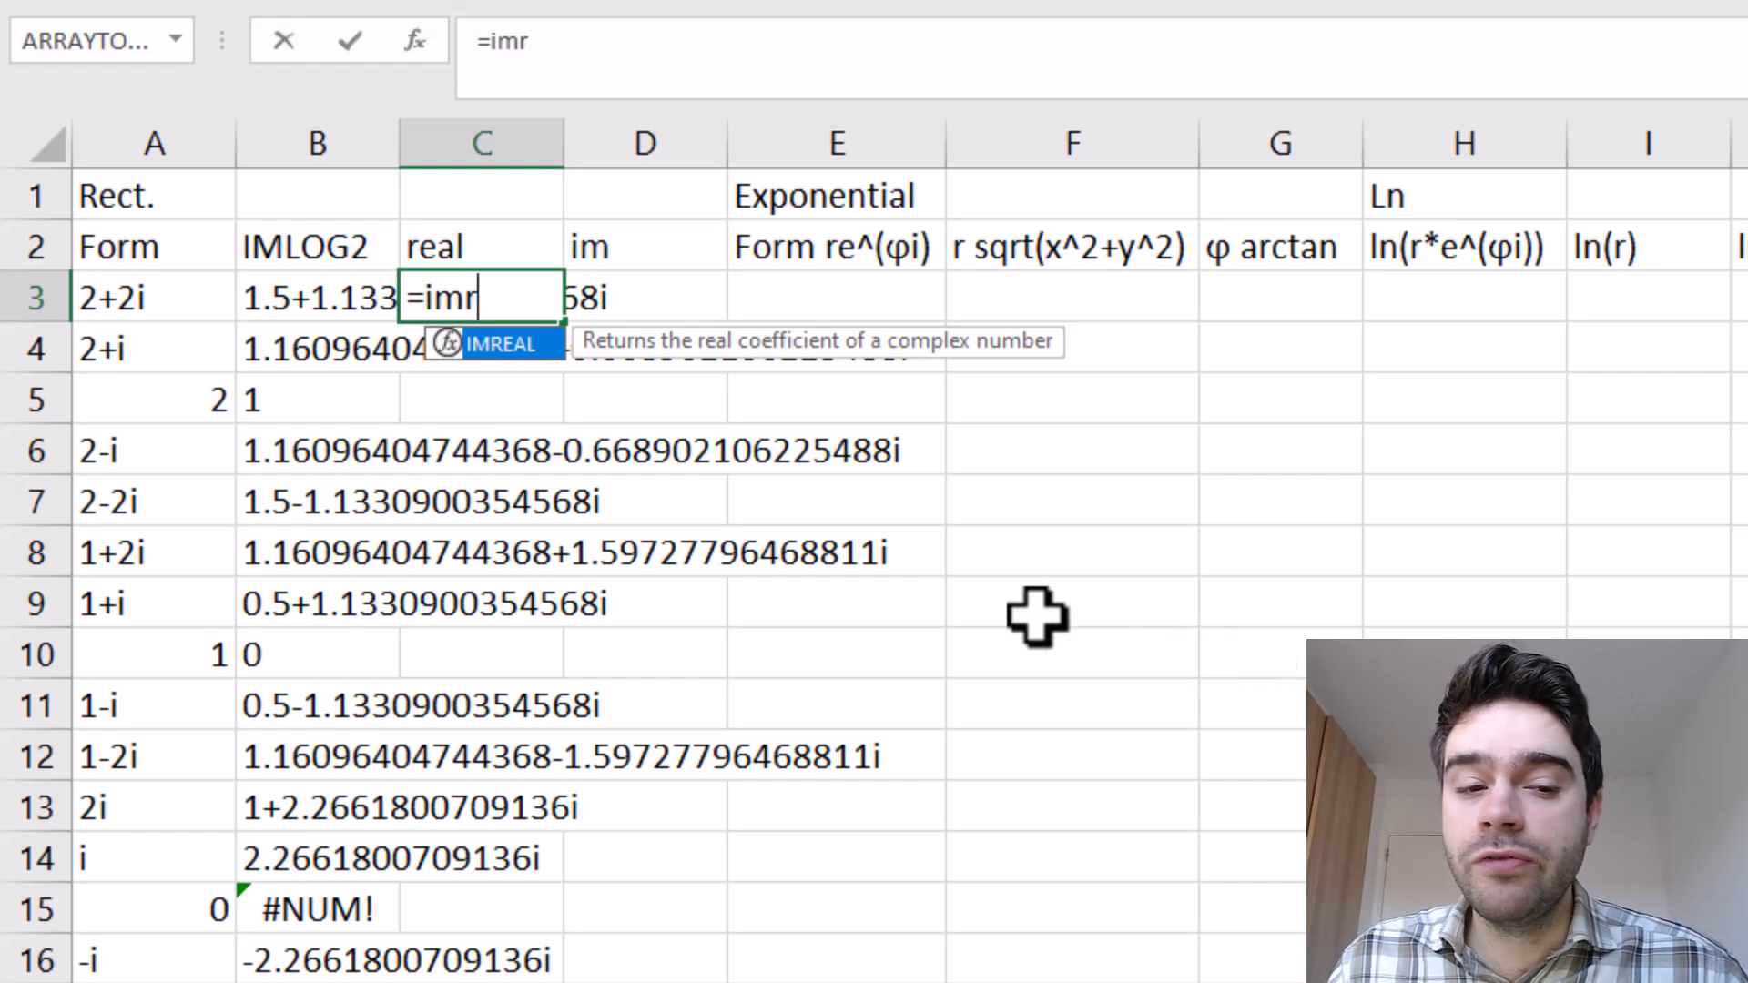
double_click(528, 346)
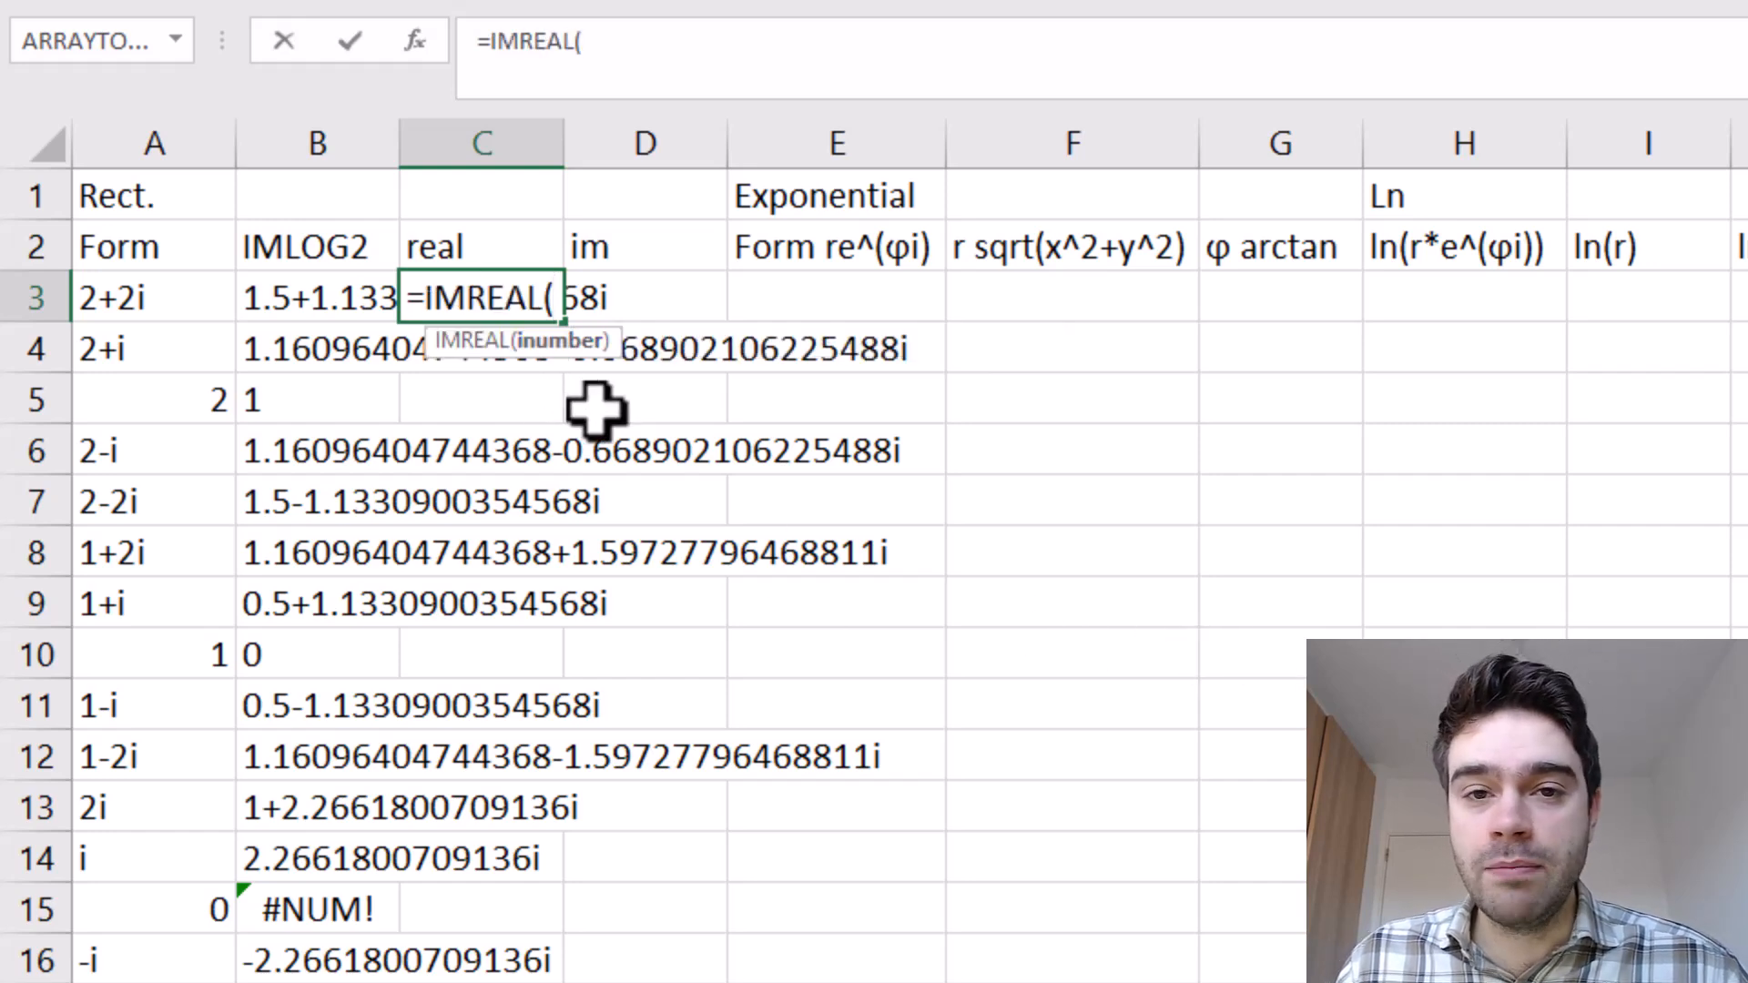
left_click(189, 298)
key("Return")
left_click(528, 296)
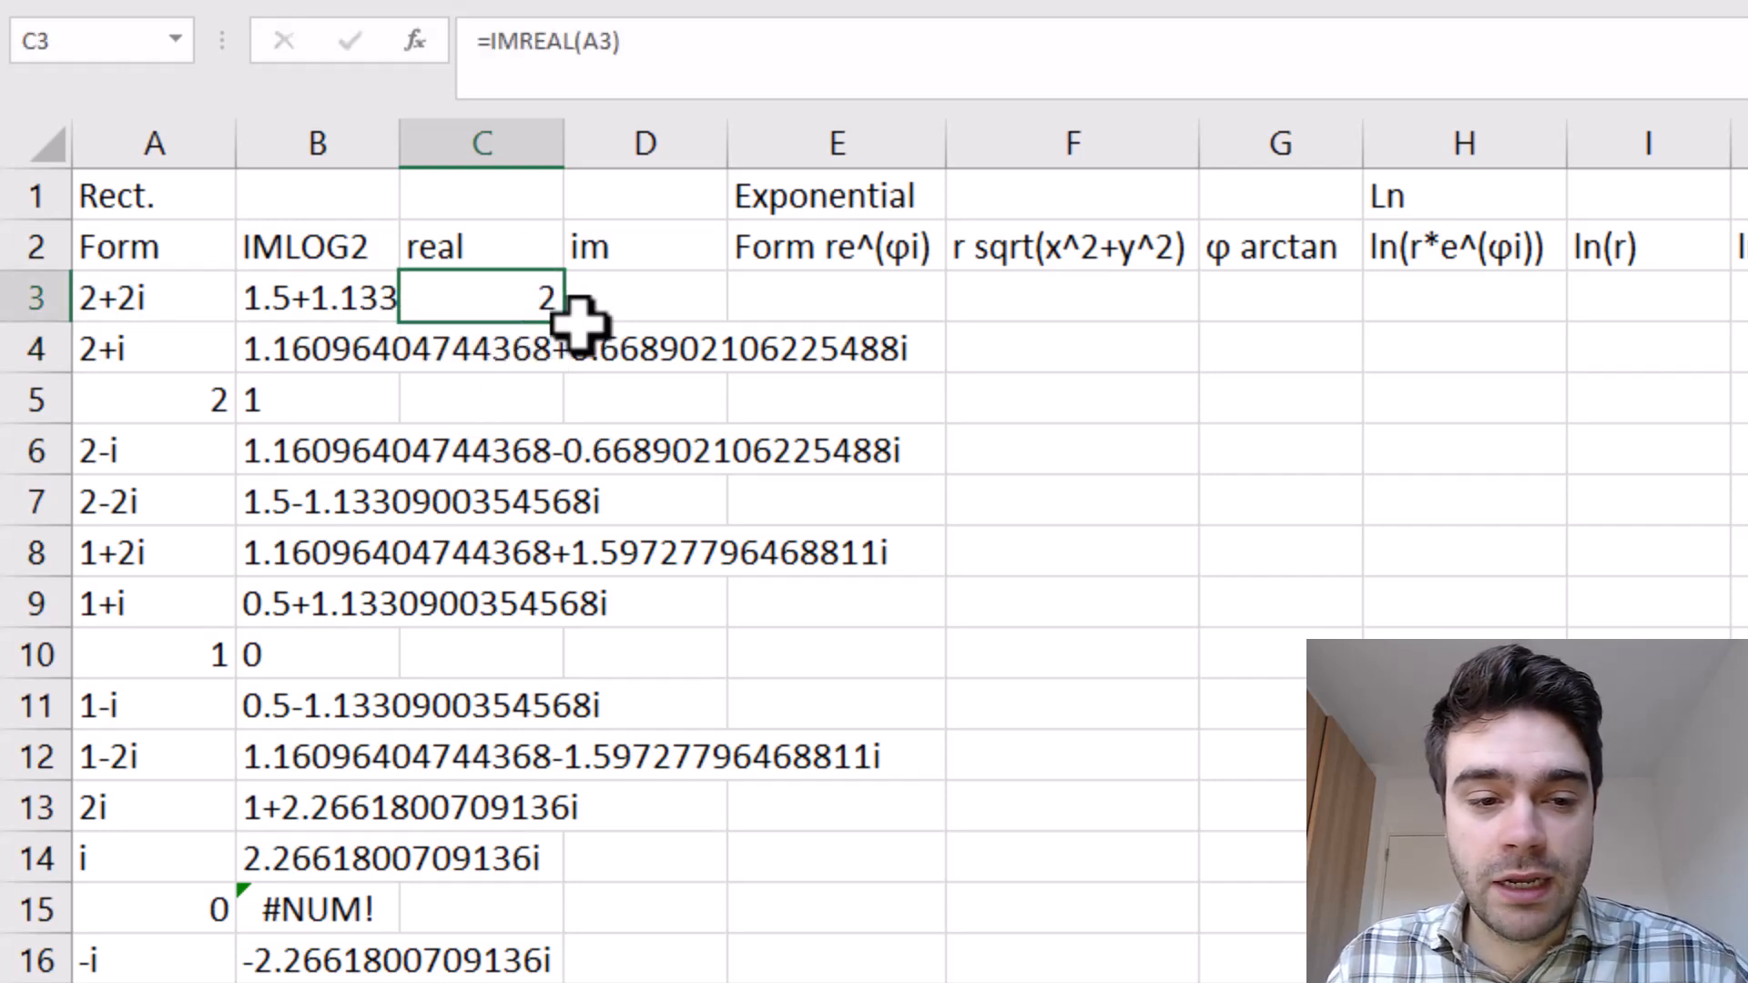
double_click(568, 324)
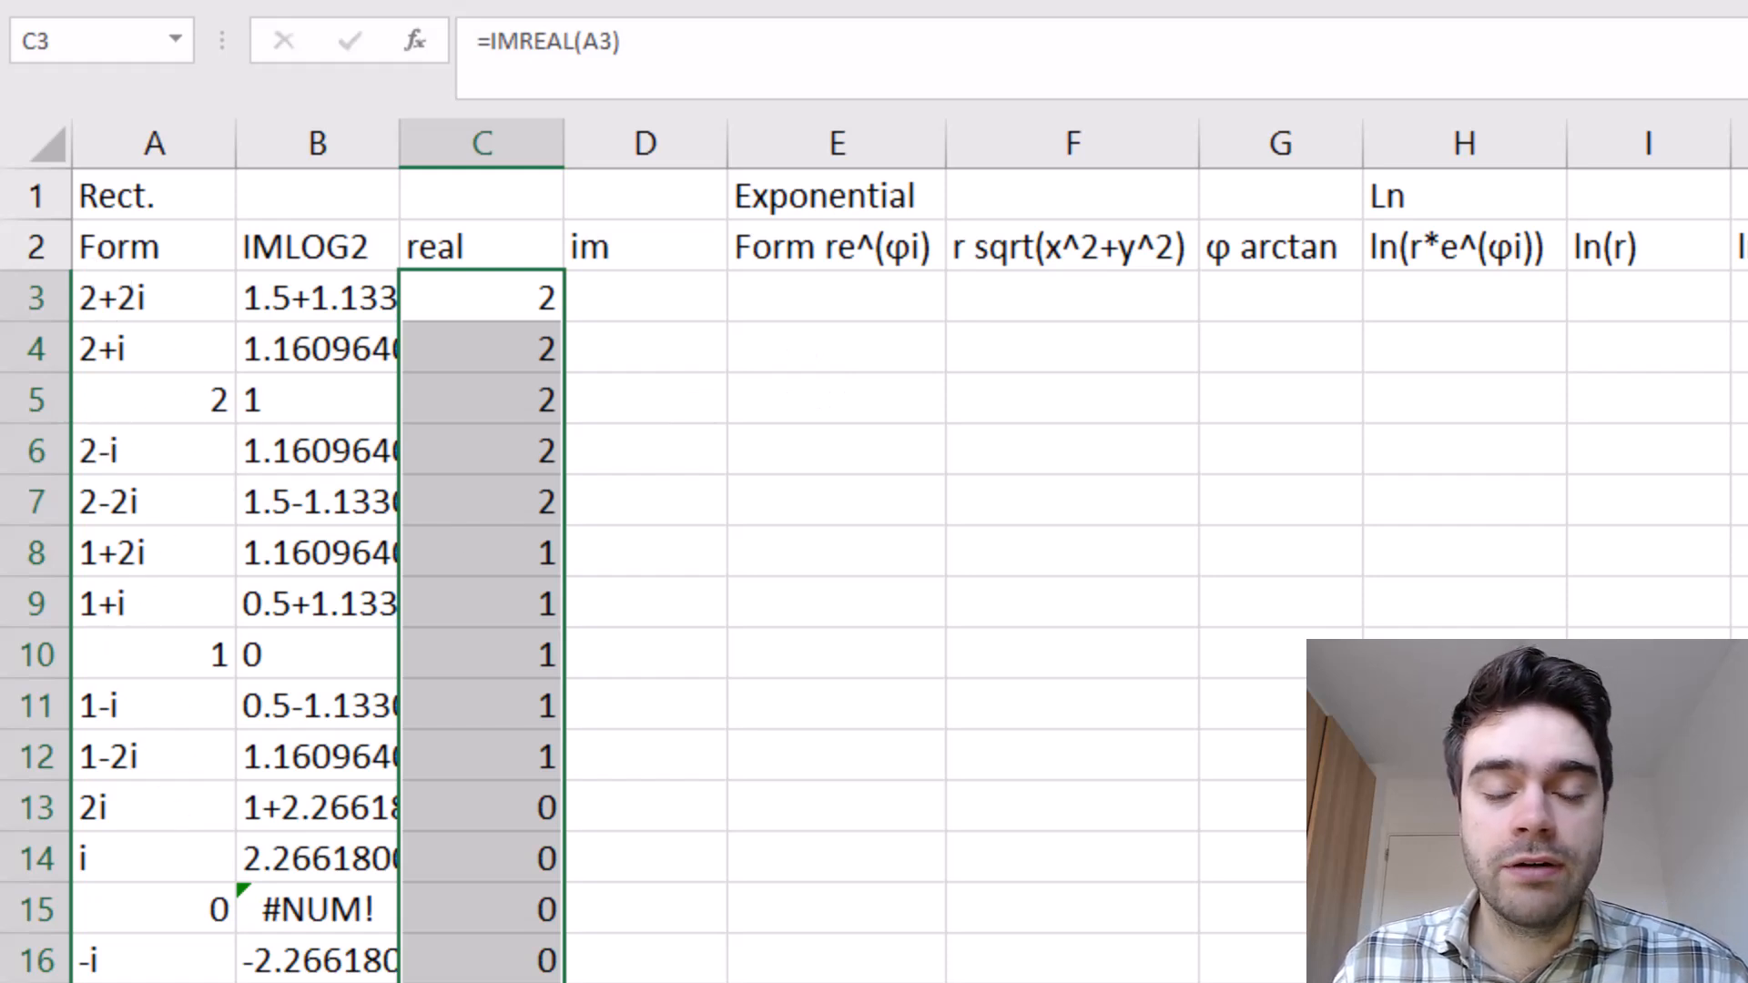
Extract the imaginary part of the complex number with =IMAGINARY(A3) in D3 and fill it down the column.
left_click(699, 297)
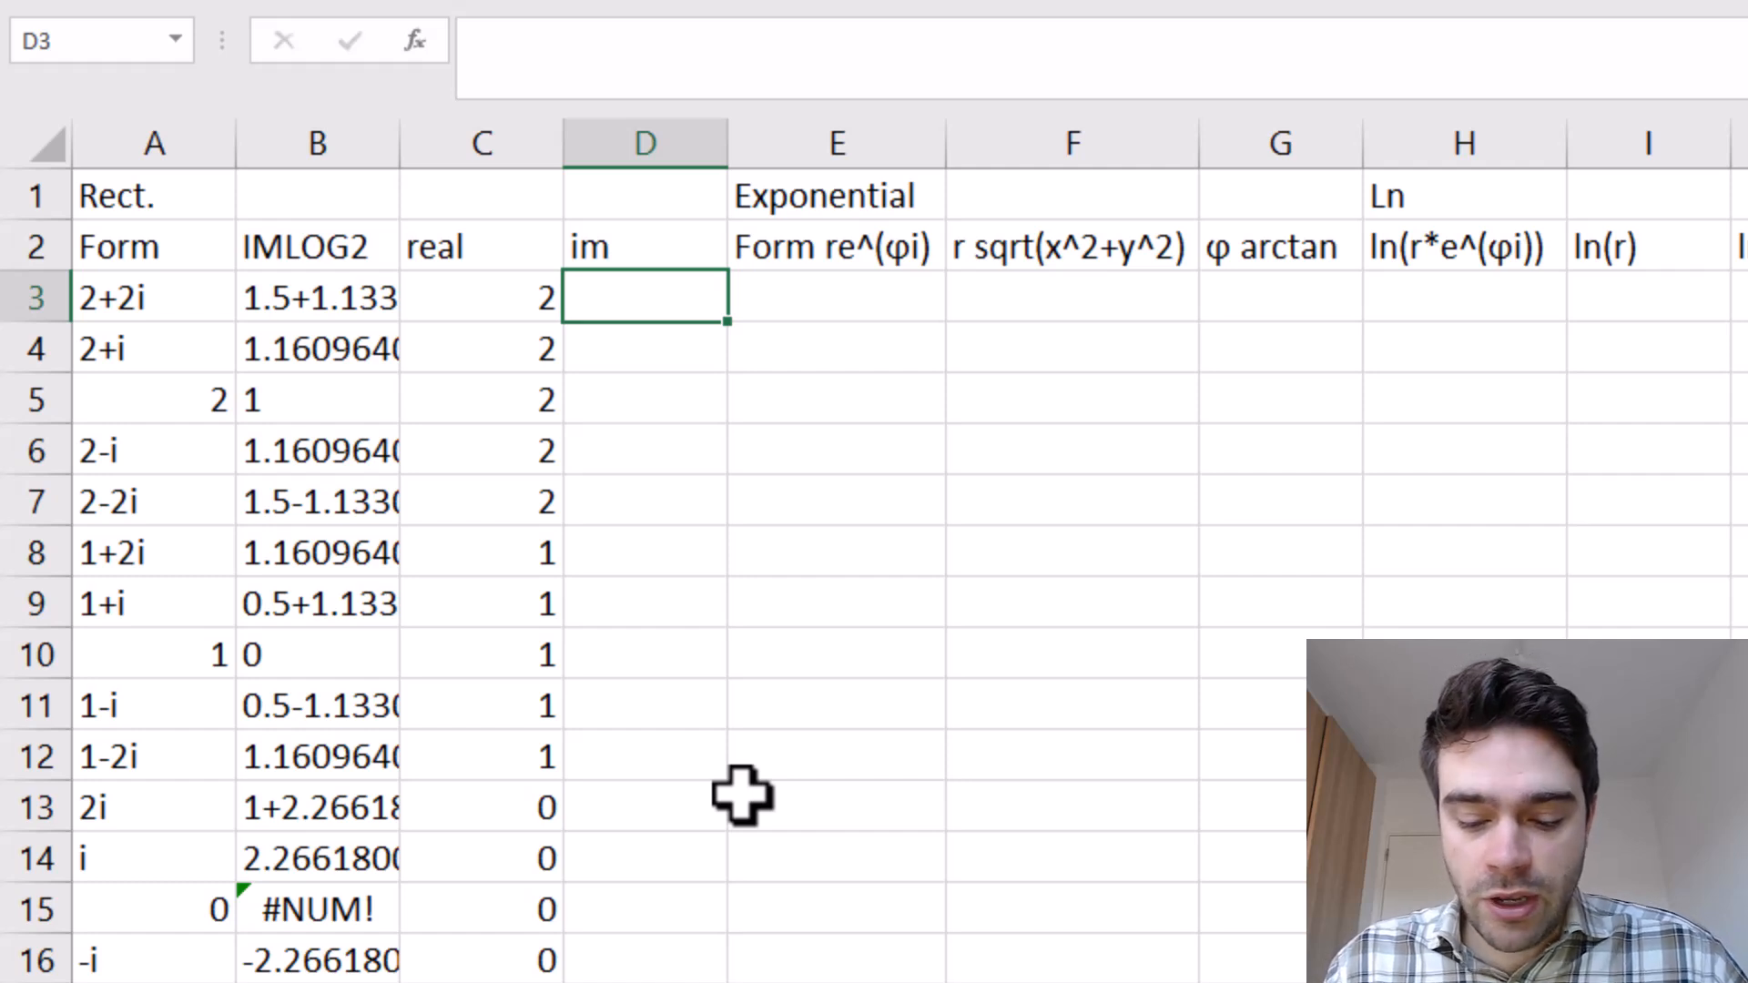
type("=IMA")
left_click(730, 410)
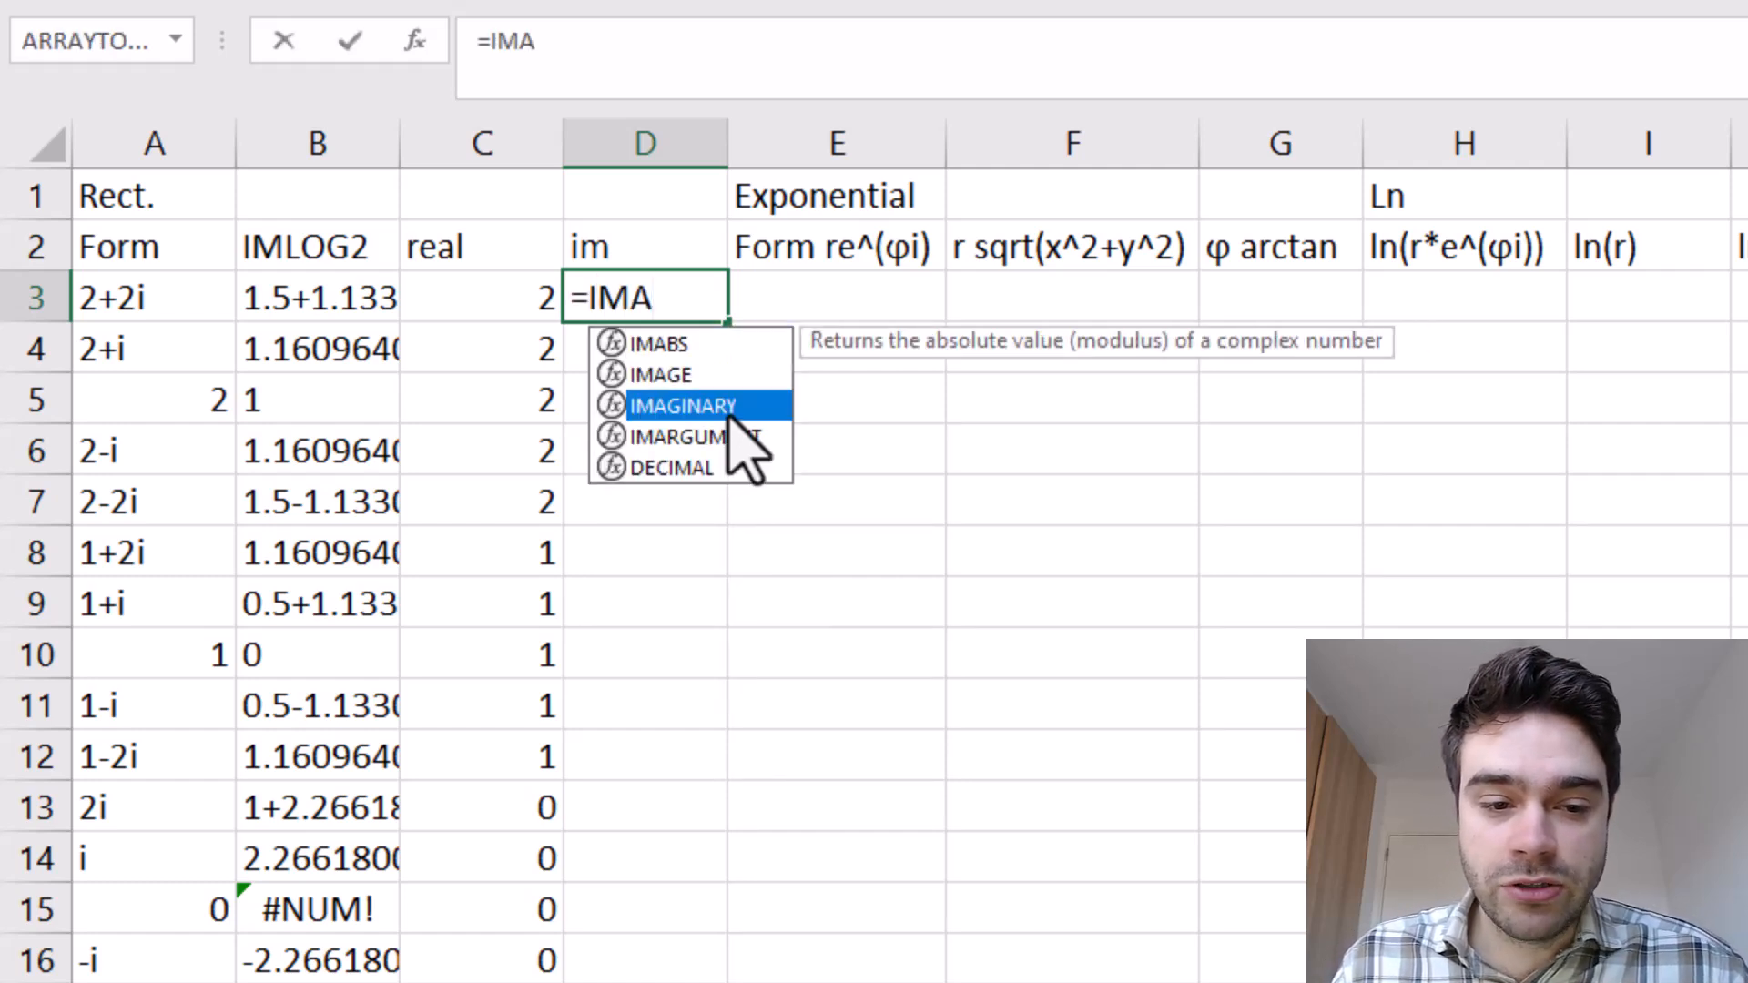
double_click(730, 407)
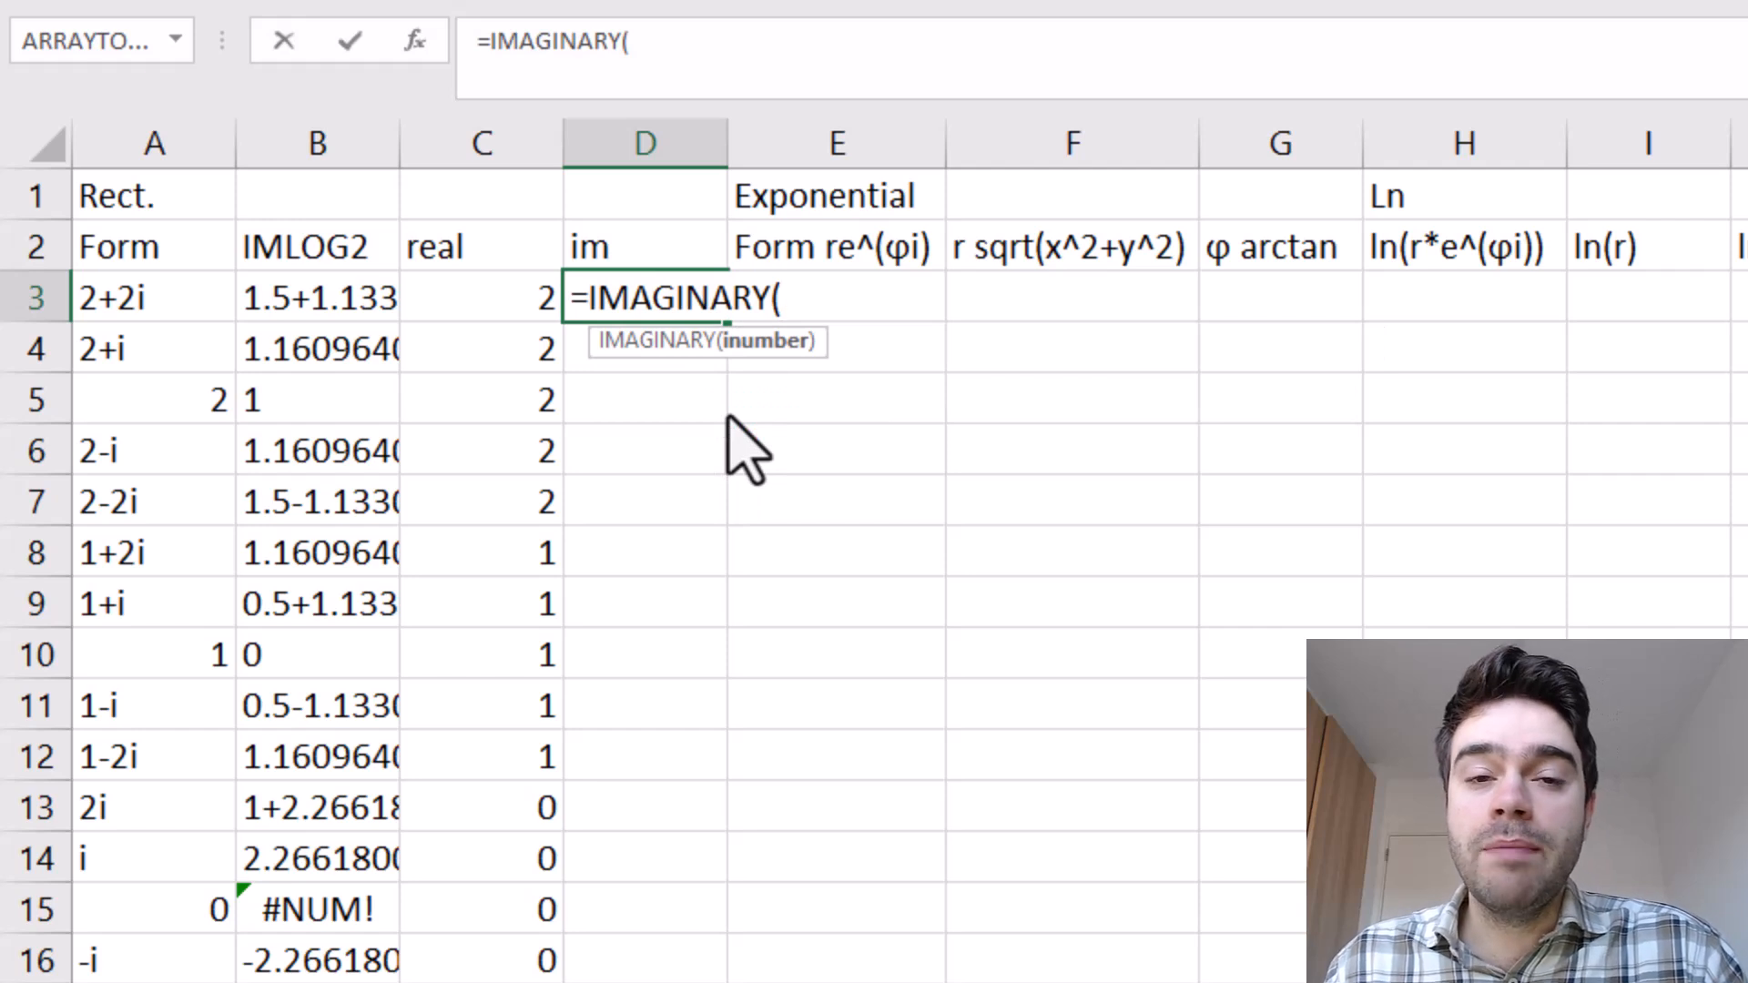
left_click(112, 305)
type(")")
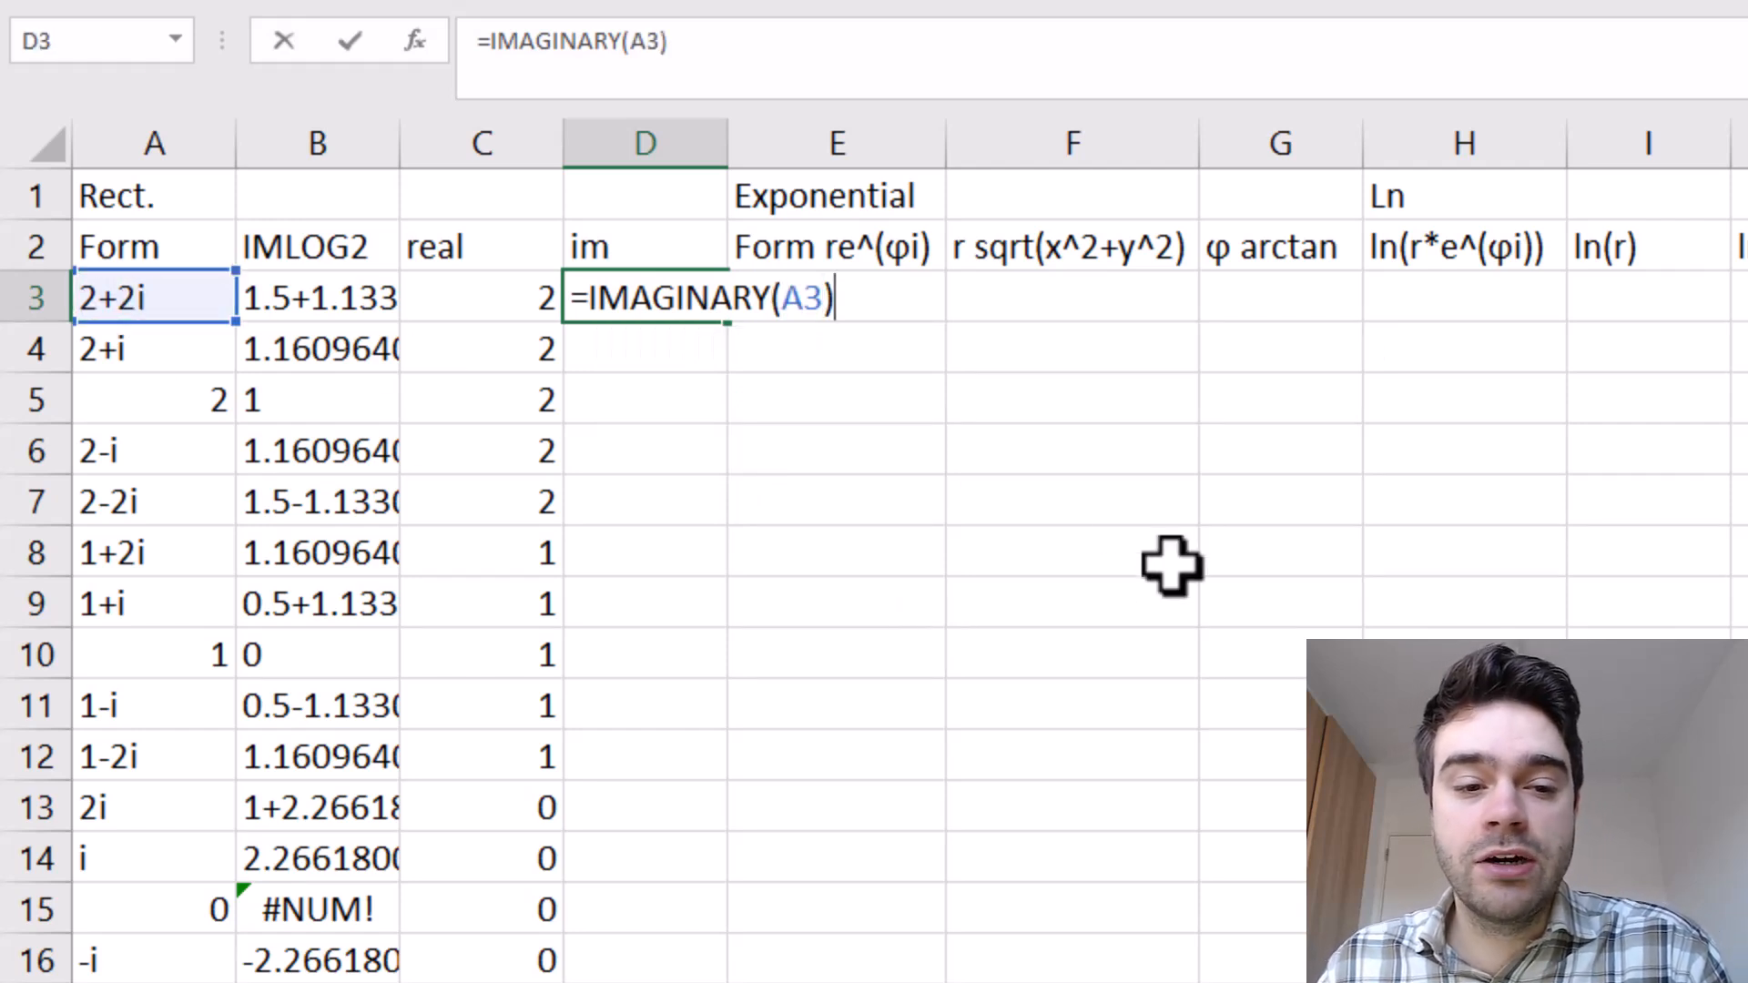
key("Return")
left_click(648, 304)
double_click(729, 322)
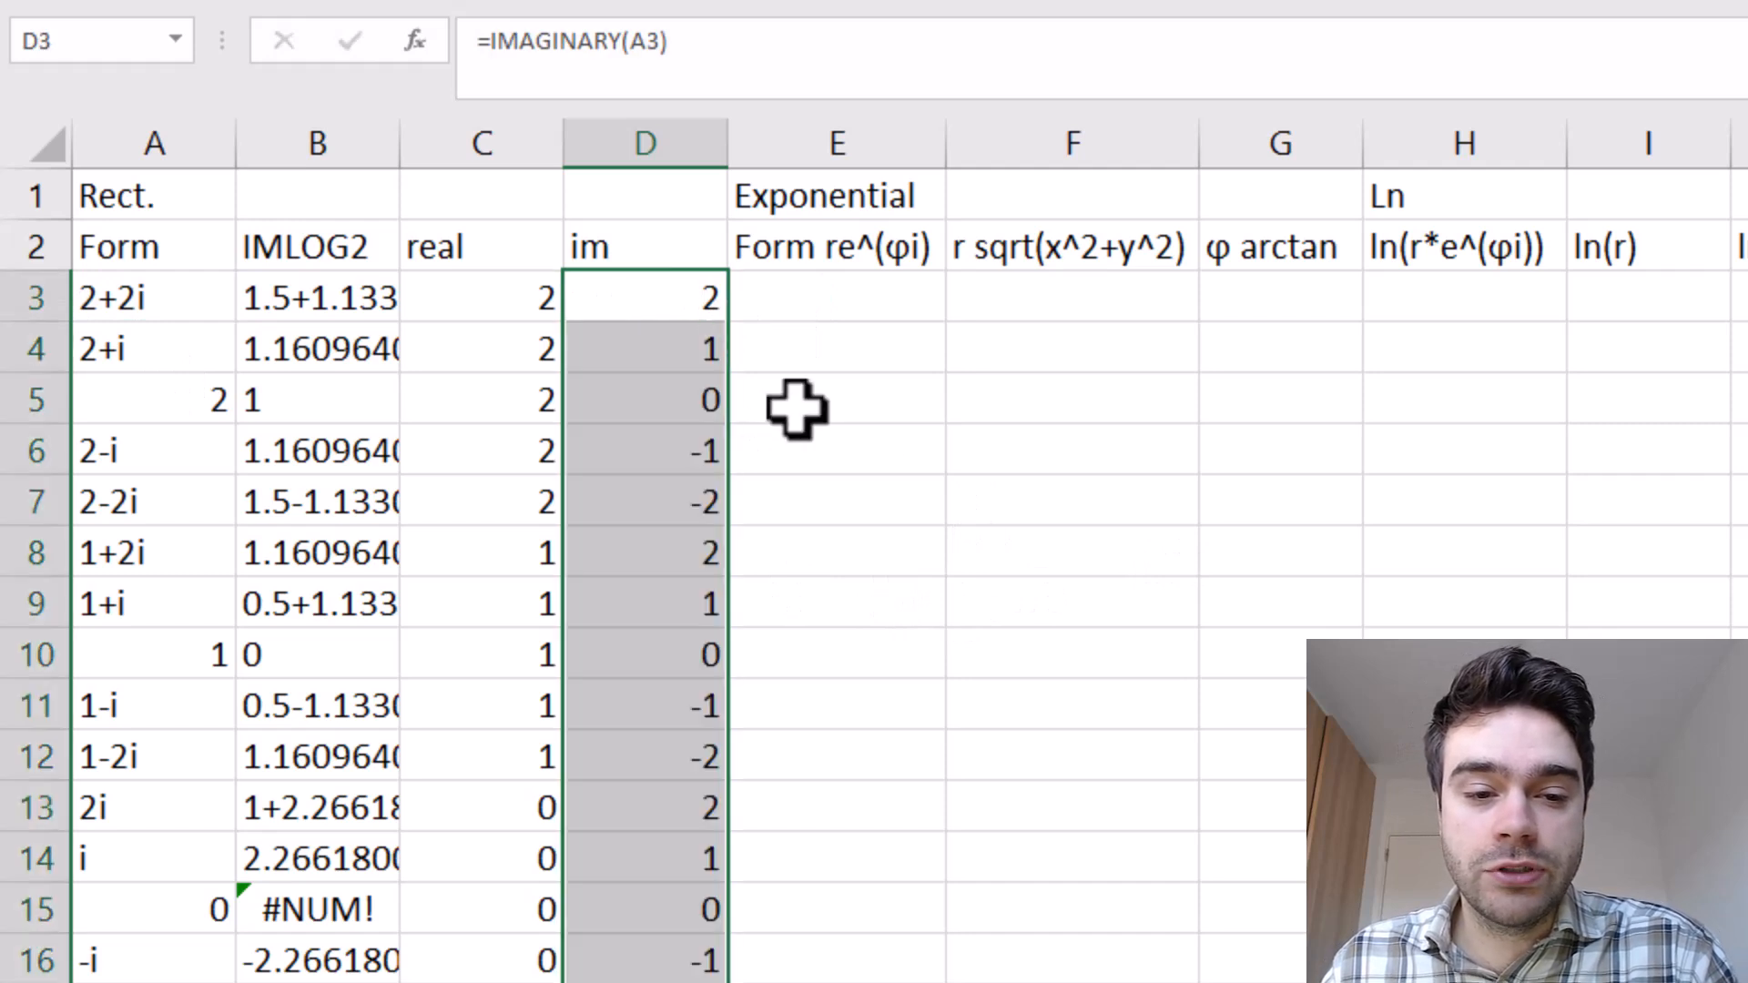
left_click(880, 559)
left_click_drag(683, 293, 673, 494)
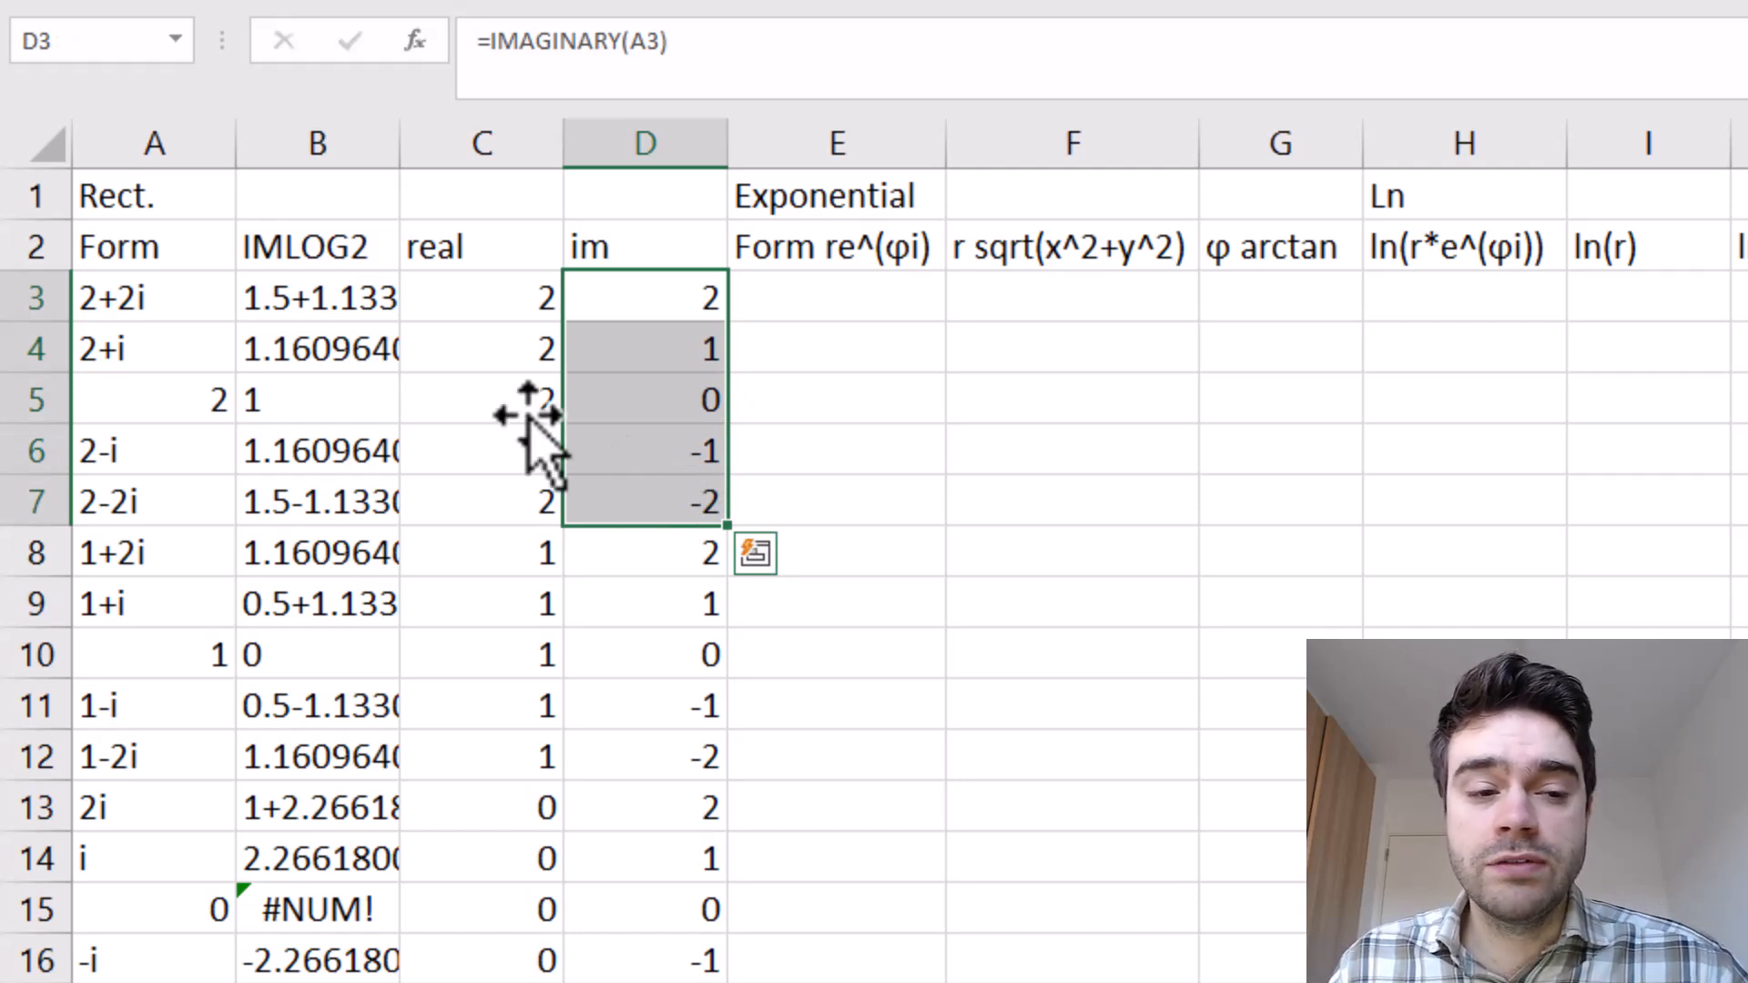
left_click_drag(151, 348, 147, 471)
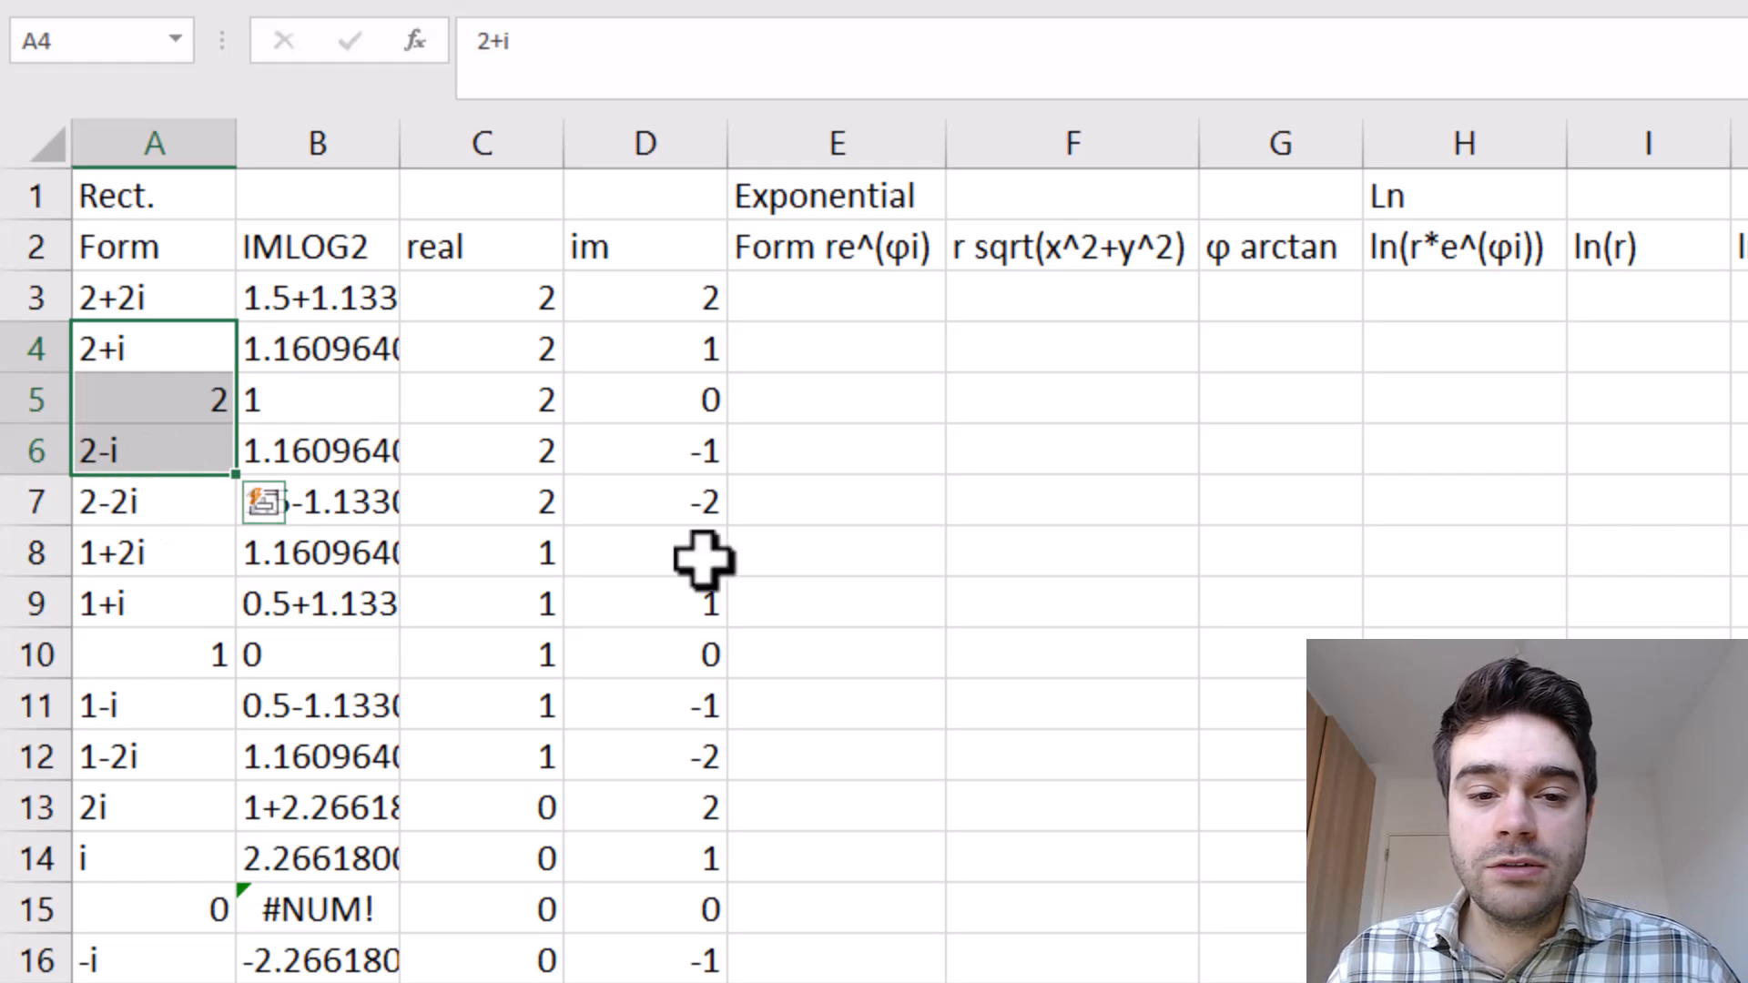
Calculate the modulus r in F3 with =SQRT(C3^2+D3^2) and fill the formula down the column.
left_click(981, 308)
type("=")
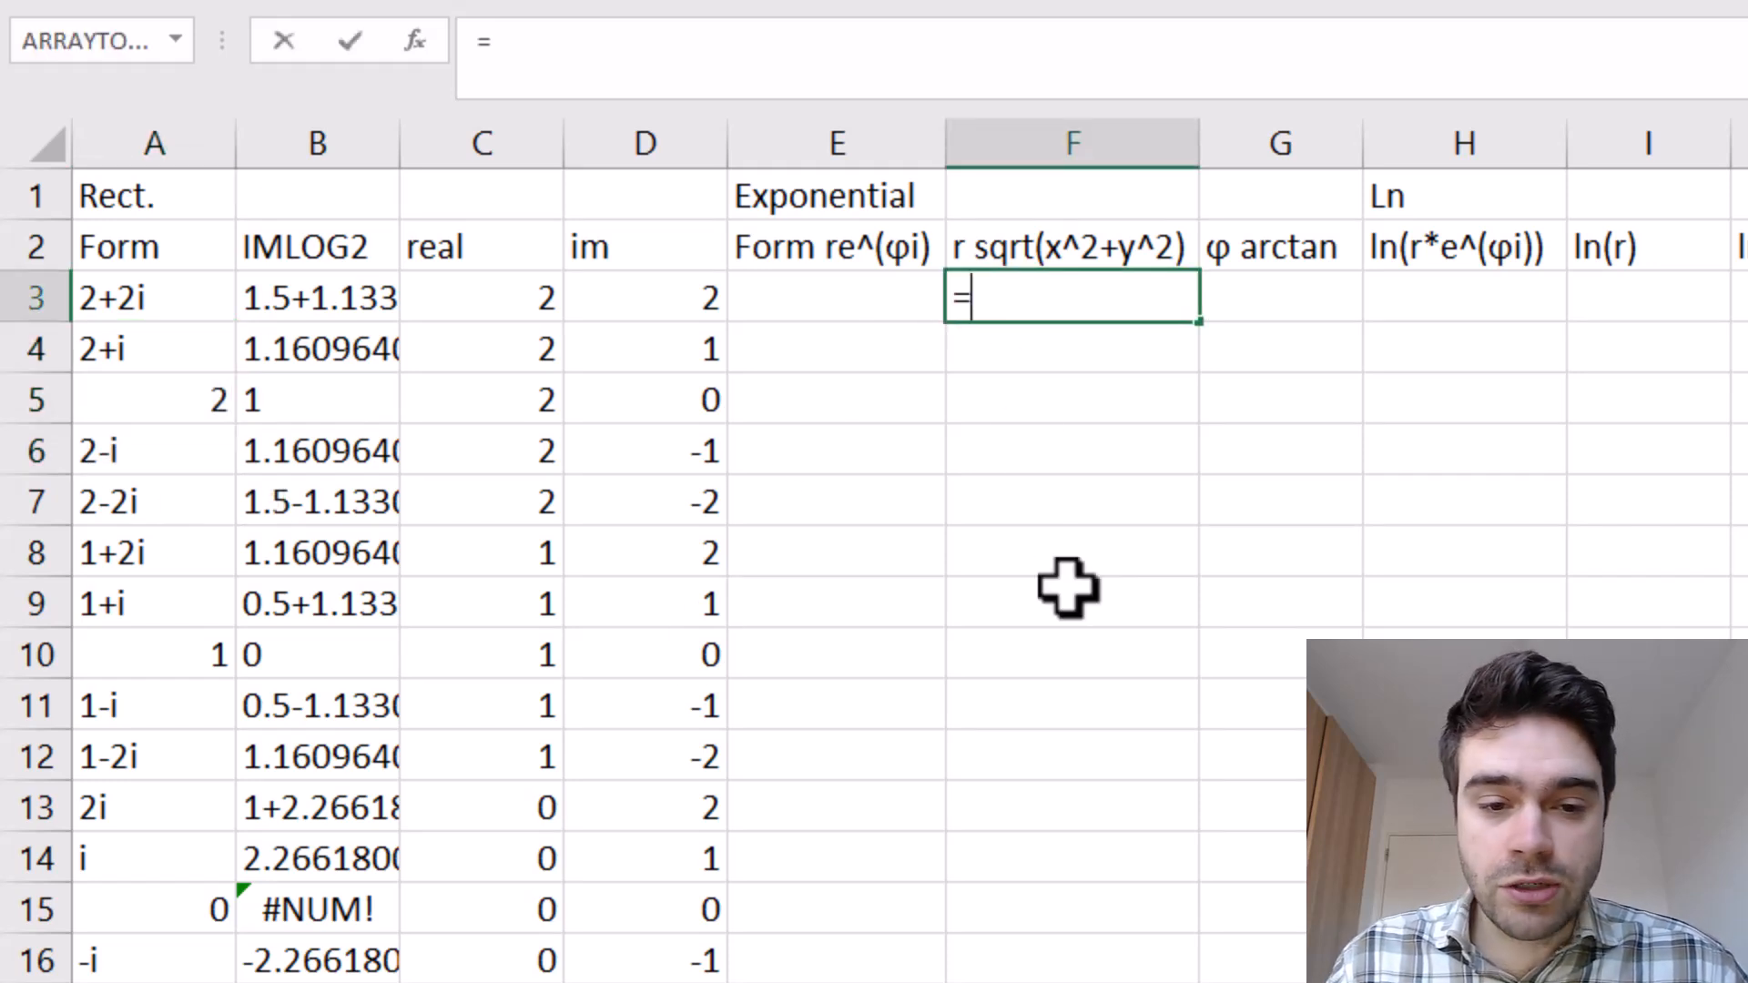
type("SQRT(")
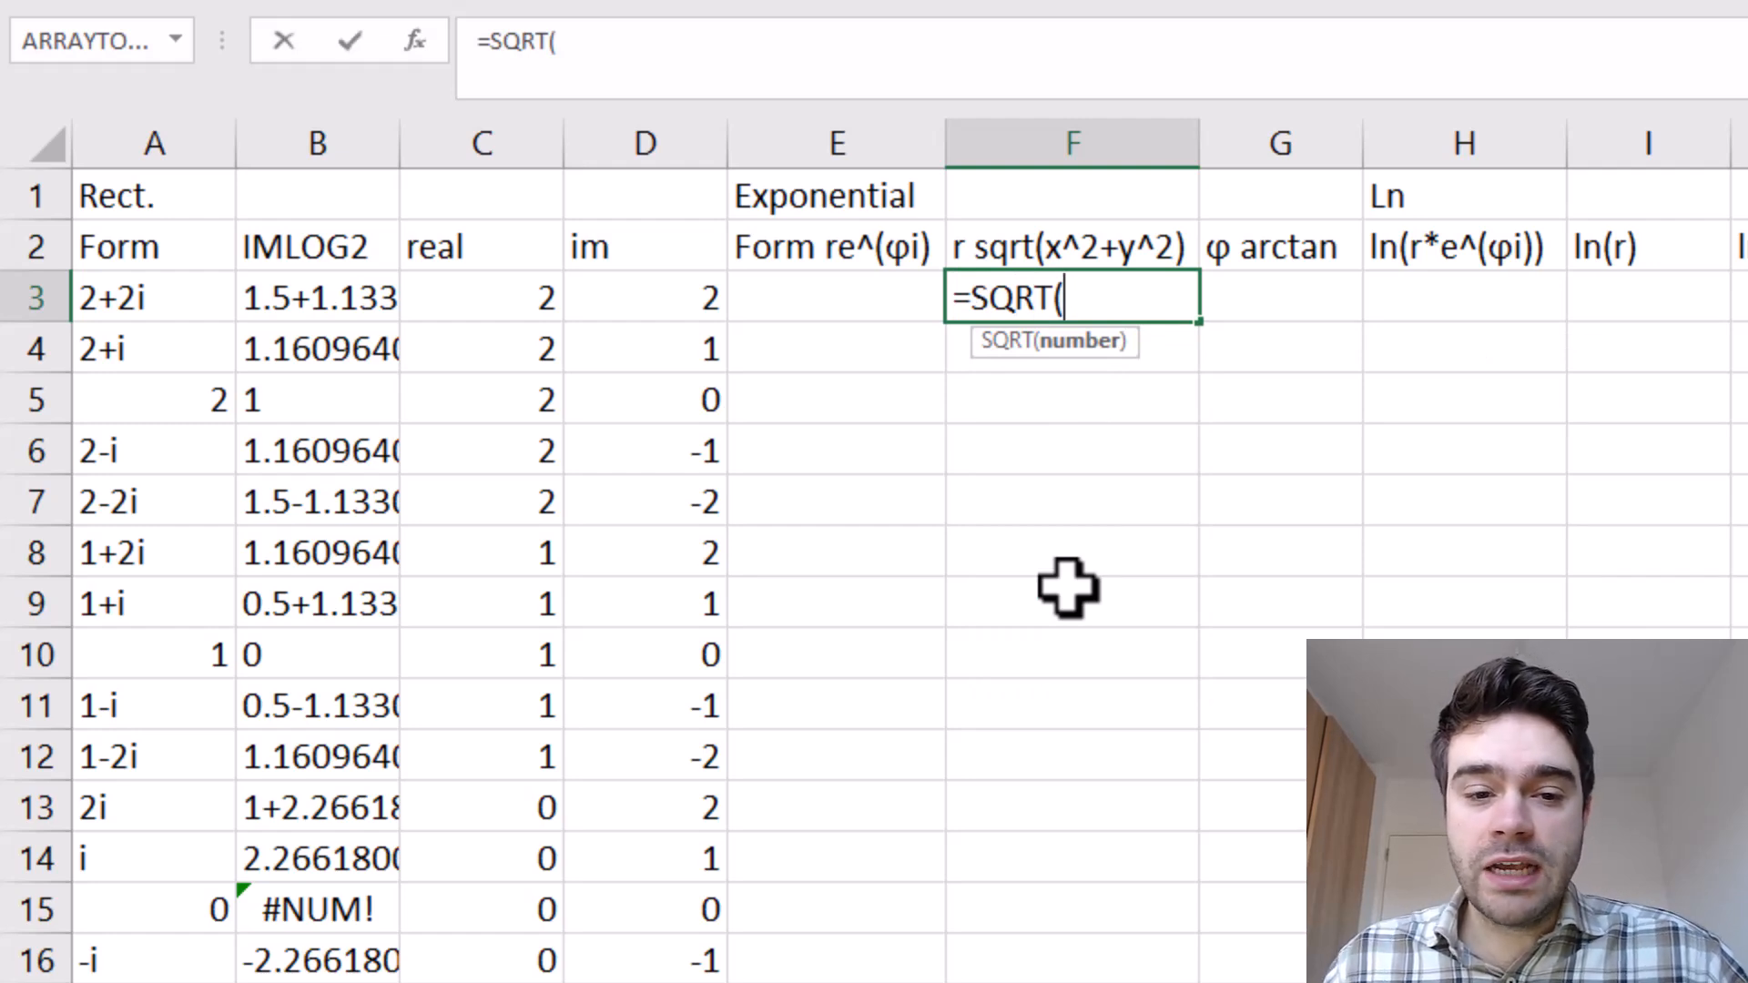
left_click(538, 289)
type("^^")
key("BackSpace")
type("2+")
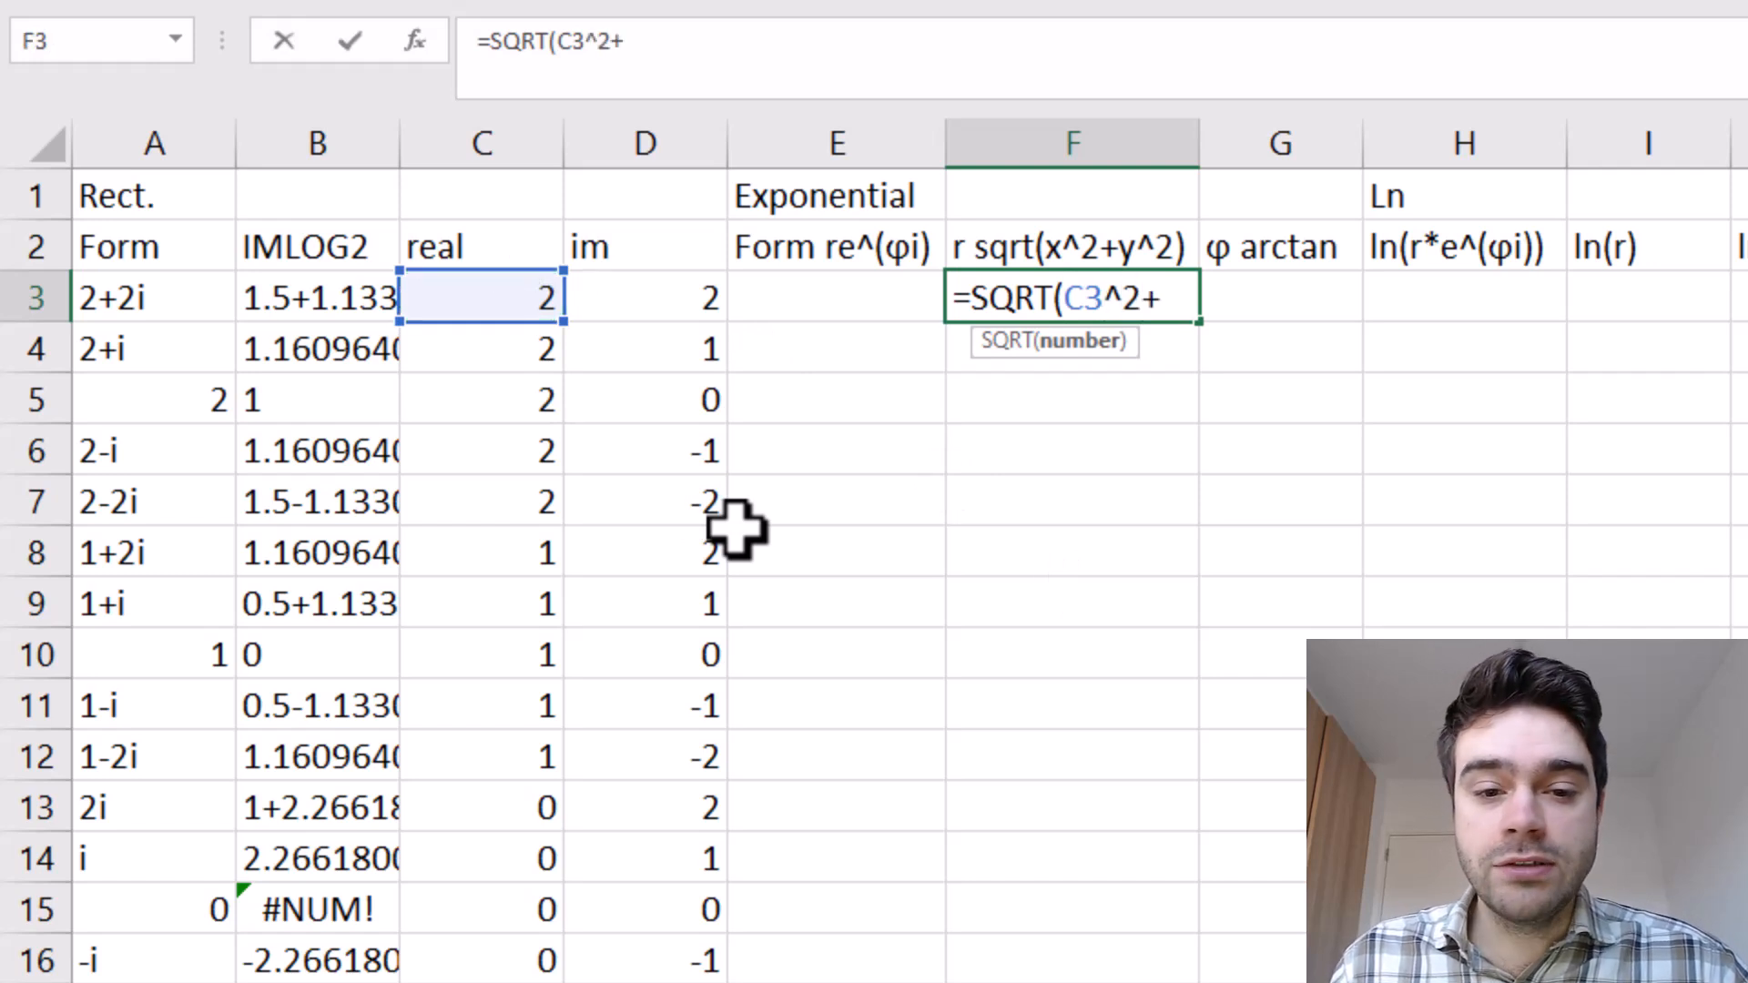
left_click(662, 344)
left_click(669, 296)
type("^^")
key("BackSpace")
type("2)")
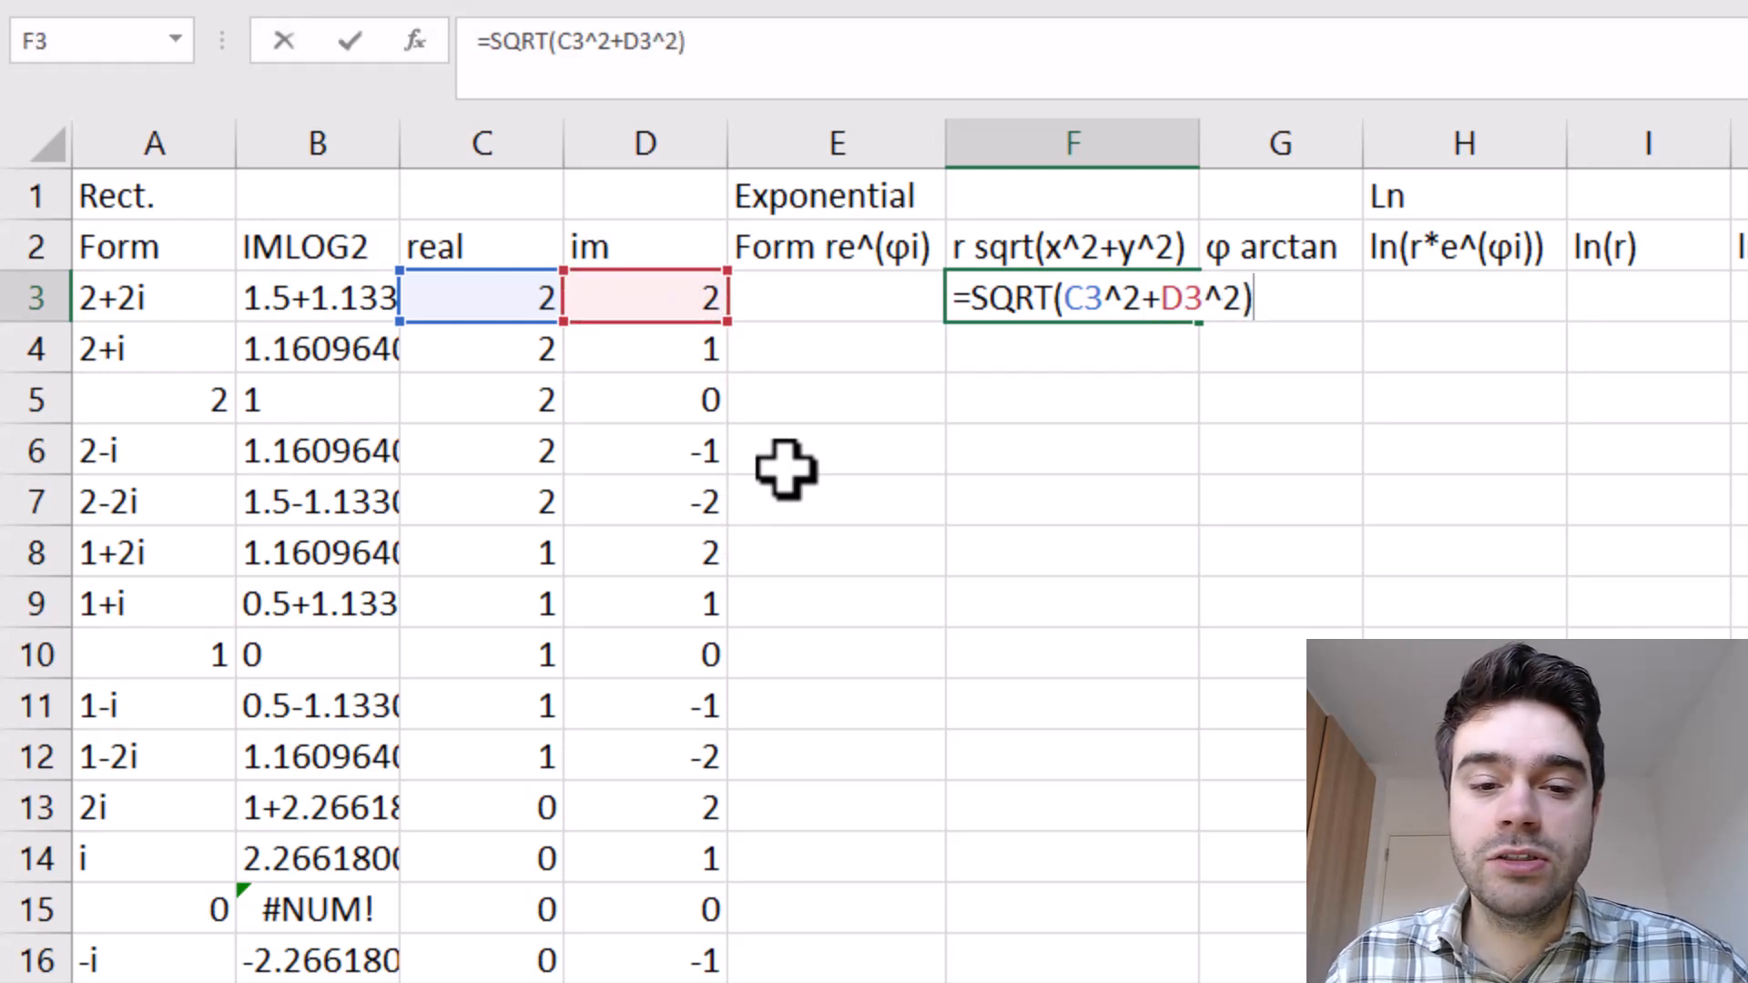
key("Return")
left_click(1124, 296)
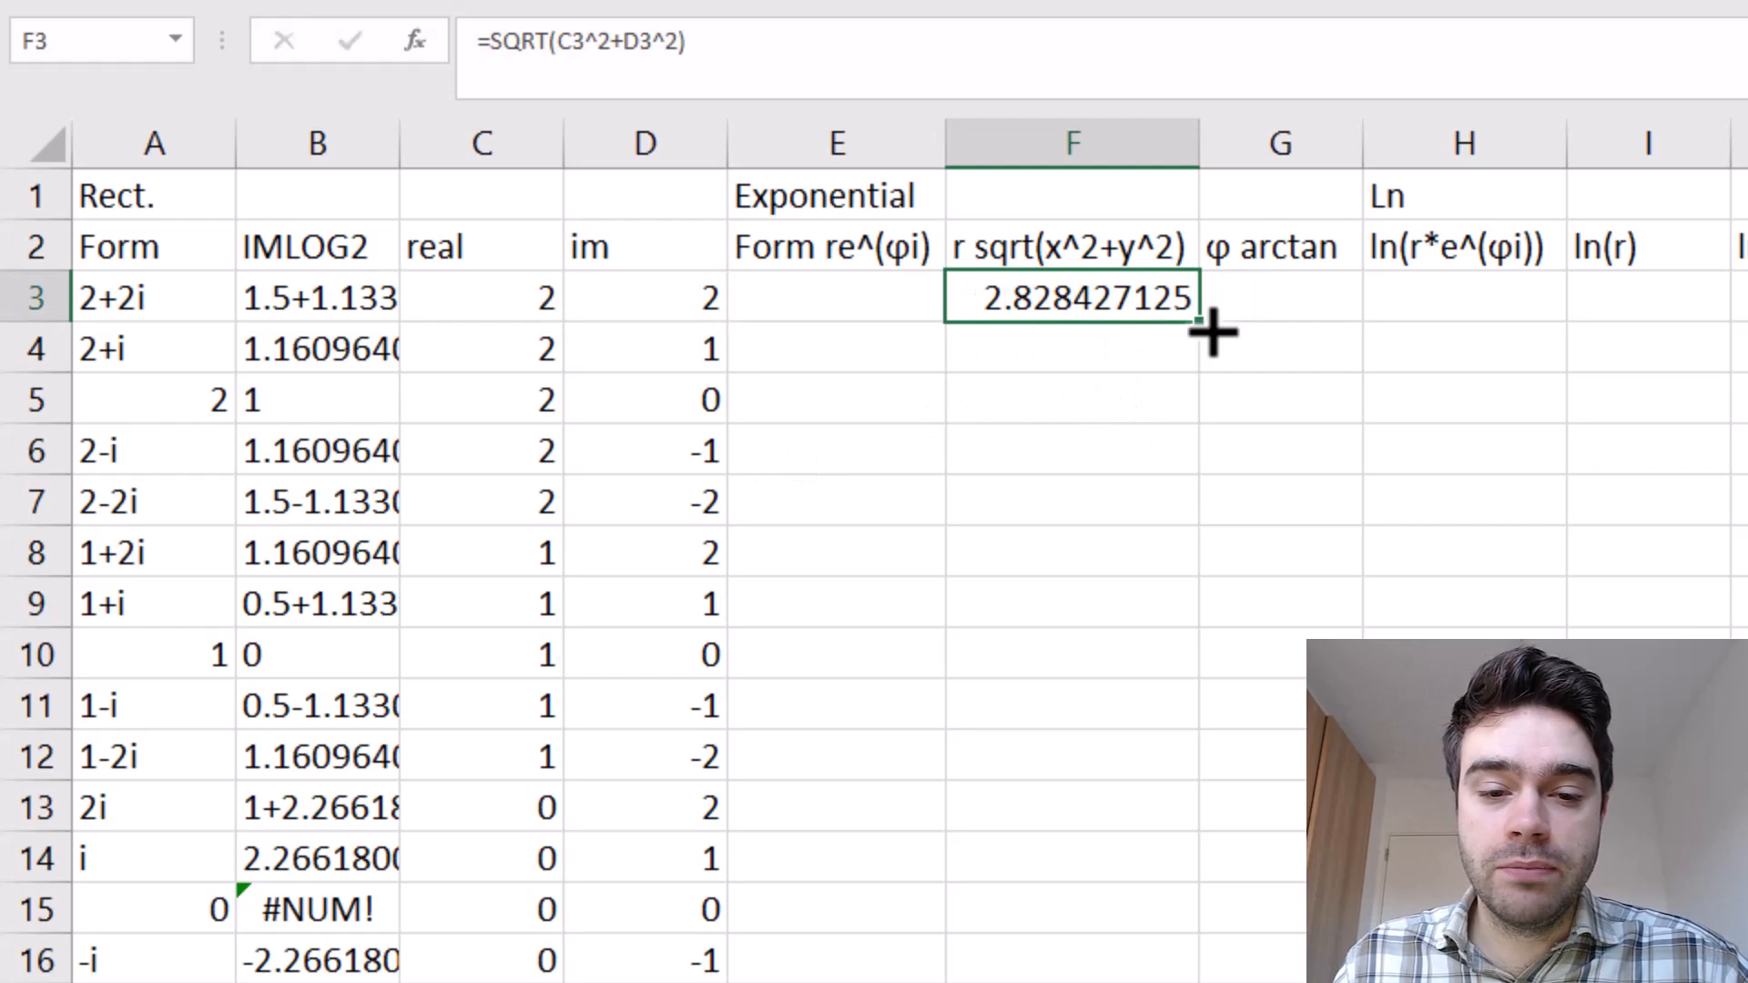
double_click(1200, 322)
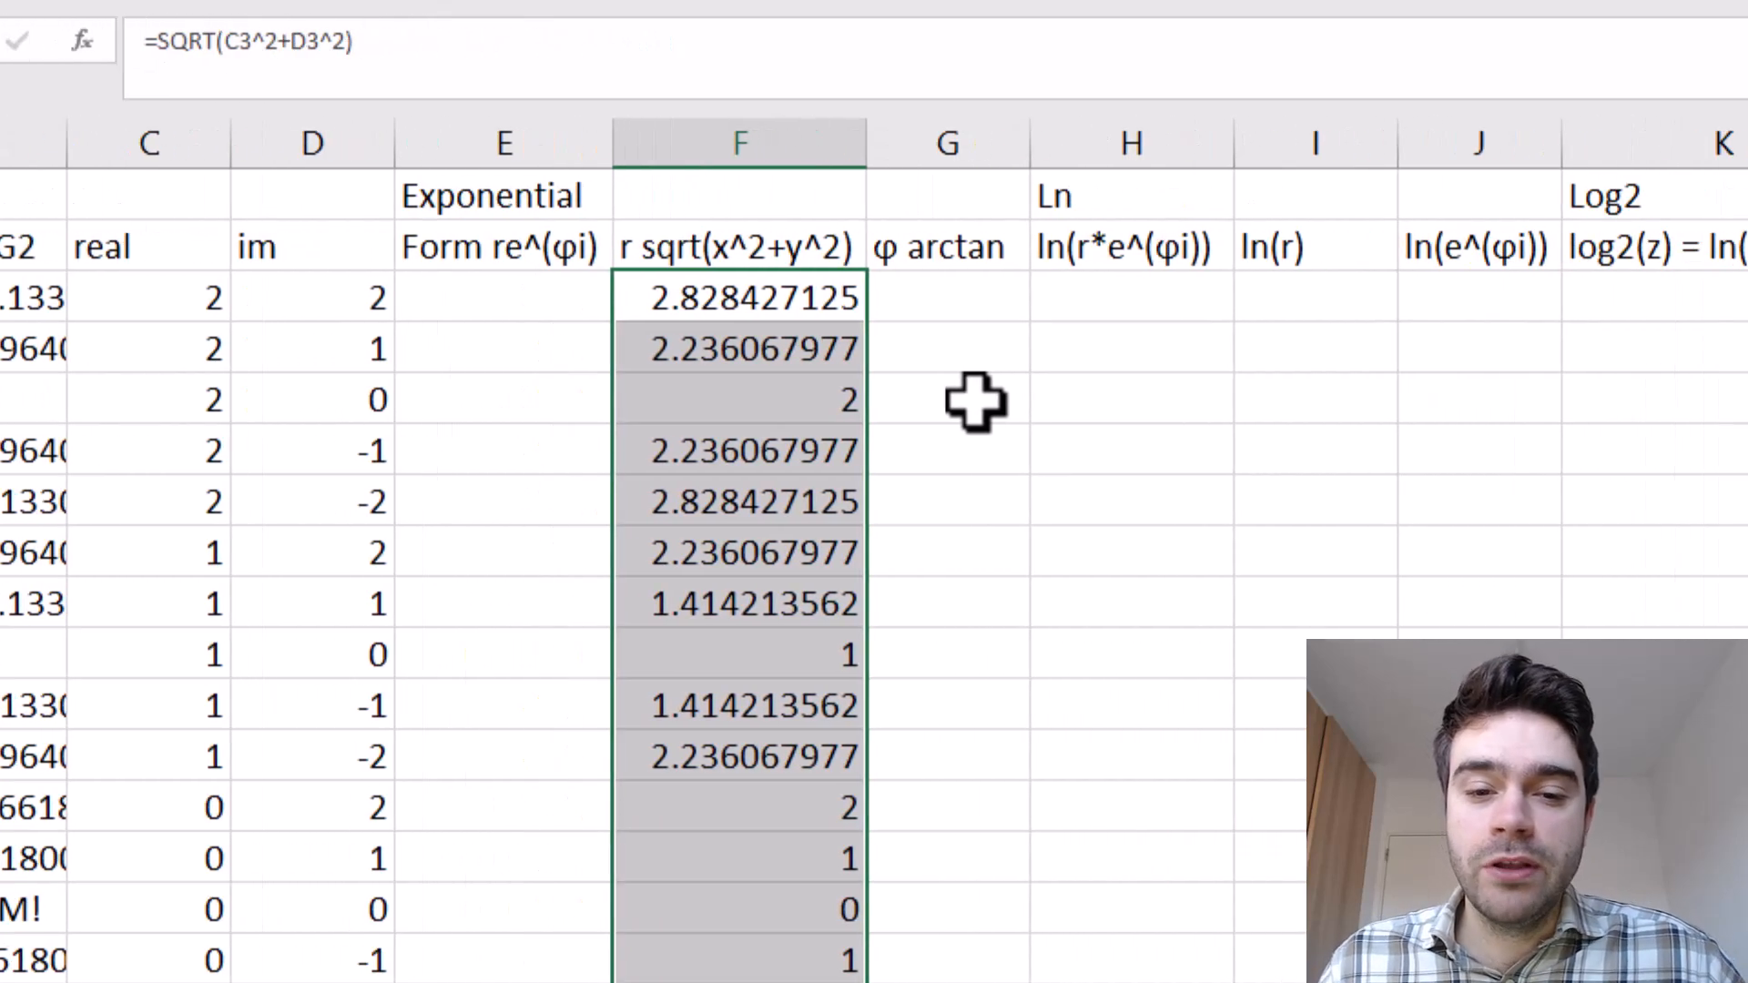
Calculate the angle φ in G3 with =ATAN2(C3,D3) and fill the formula down the column.
left_click(1284, 305)
type("=ATAN2")
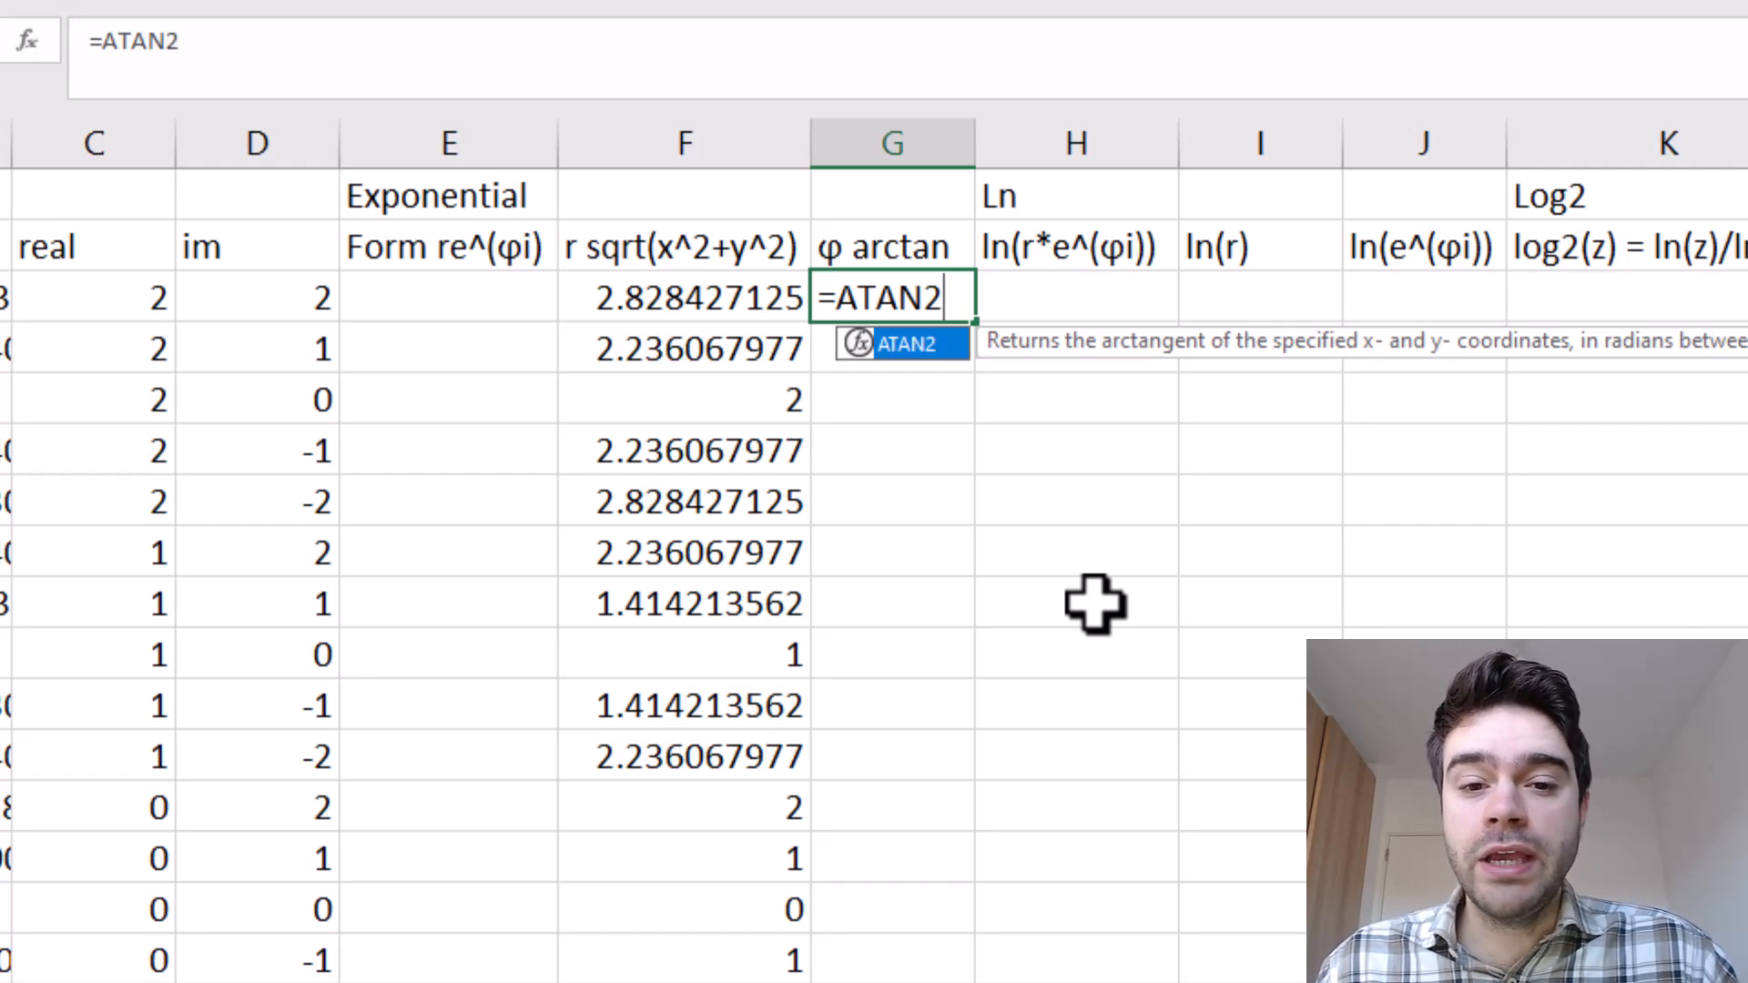
type("(")
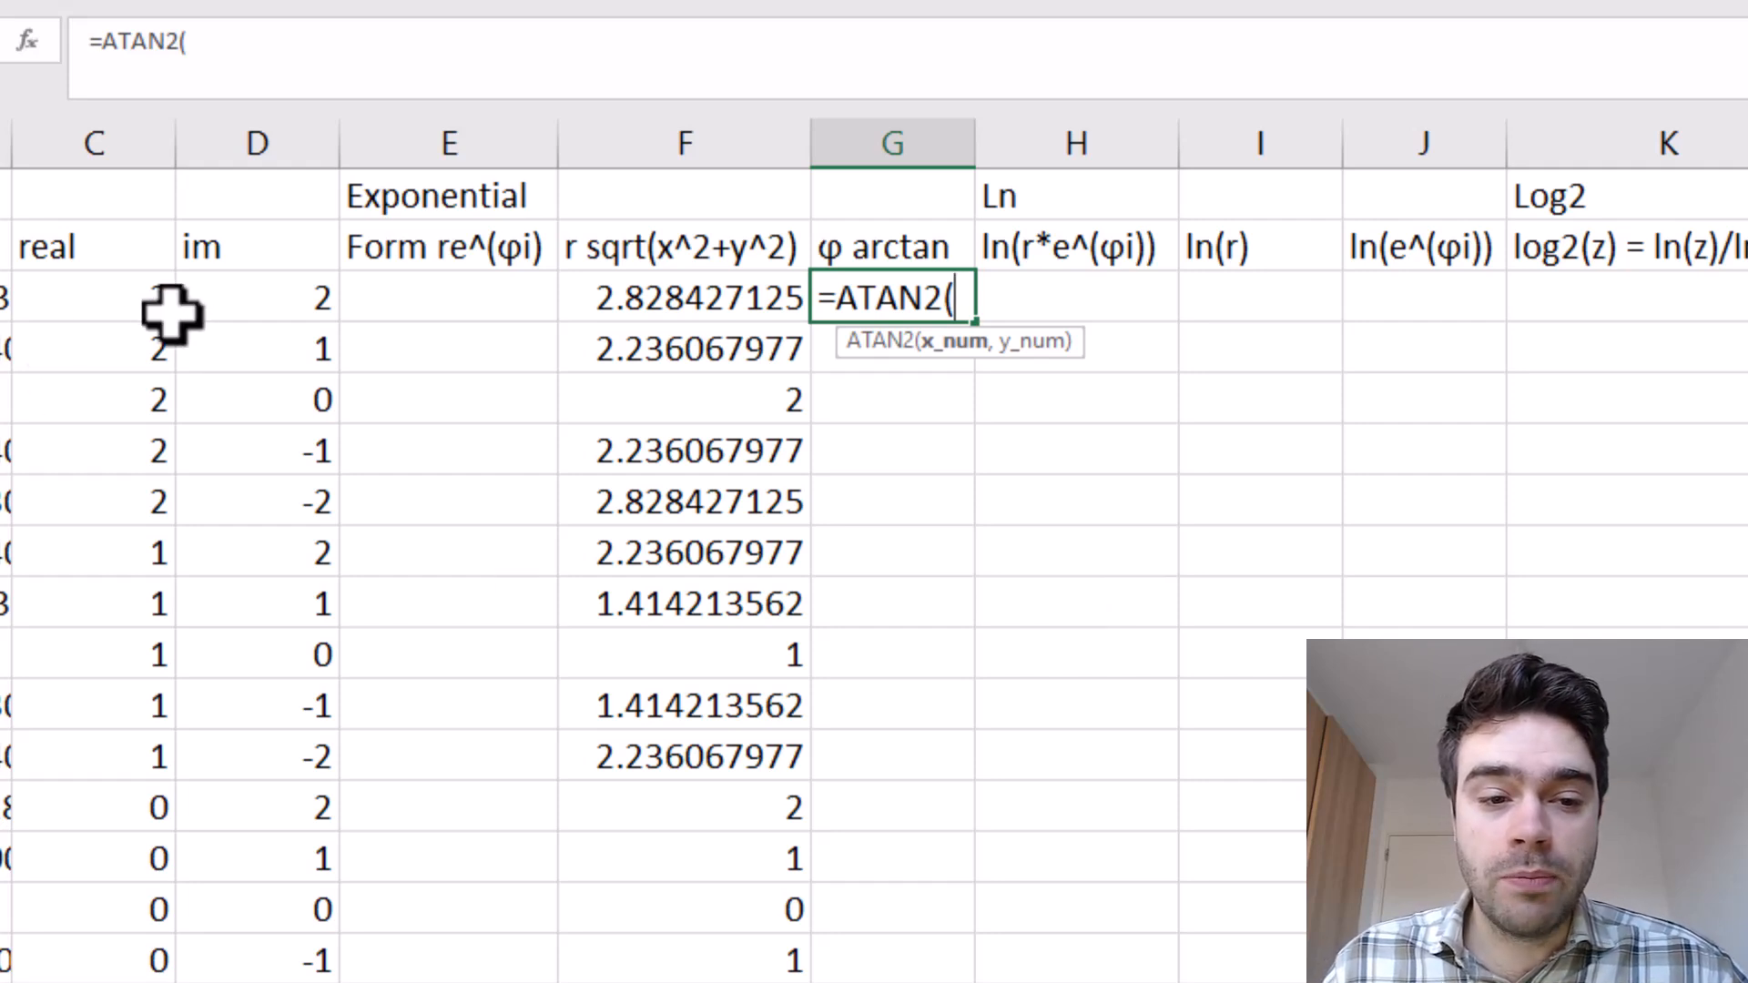
left_click(86, 287)
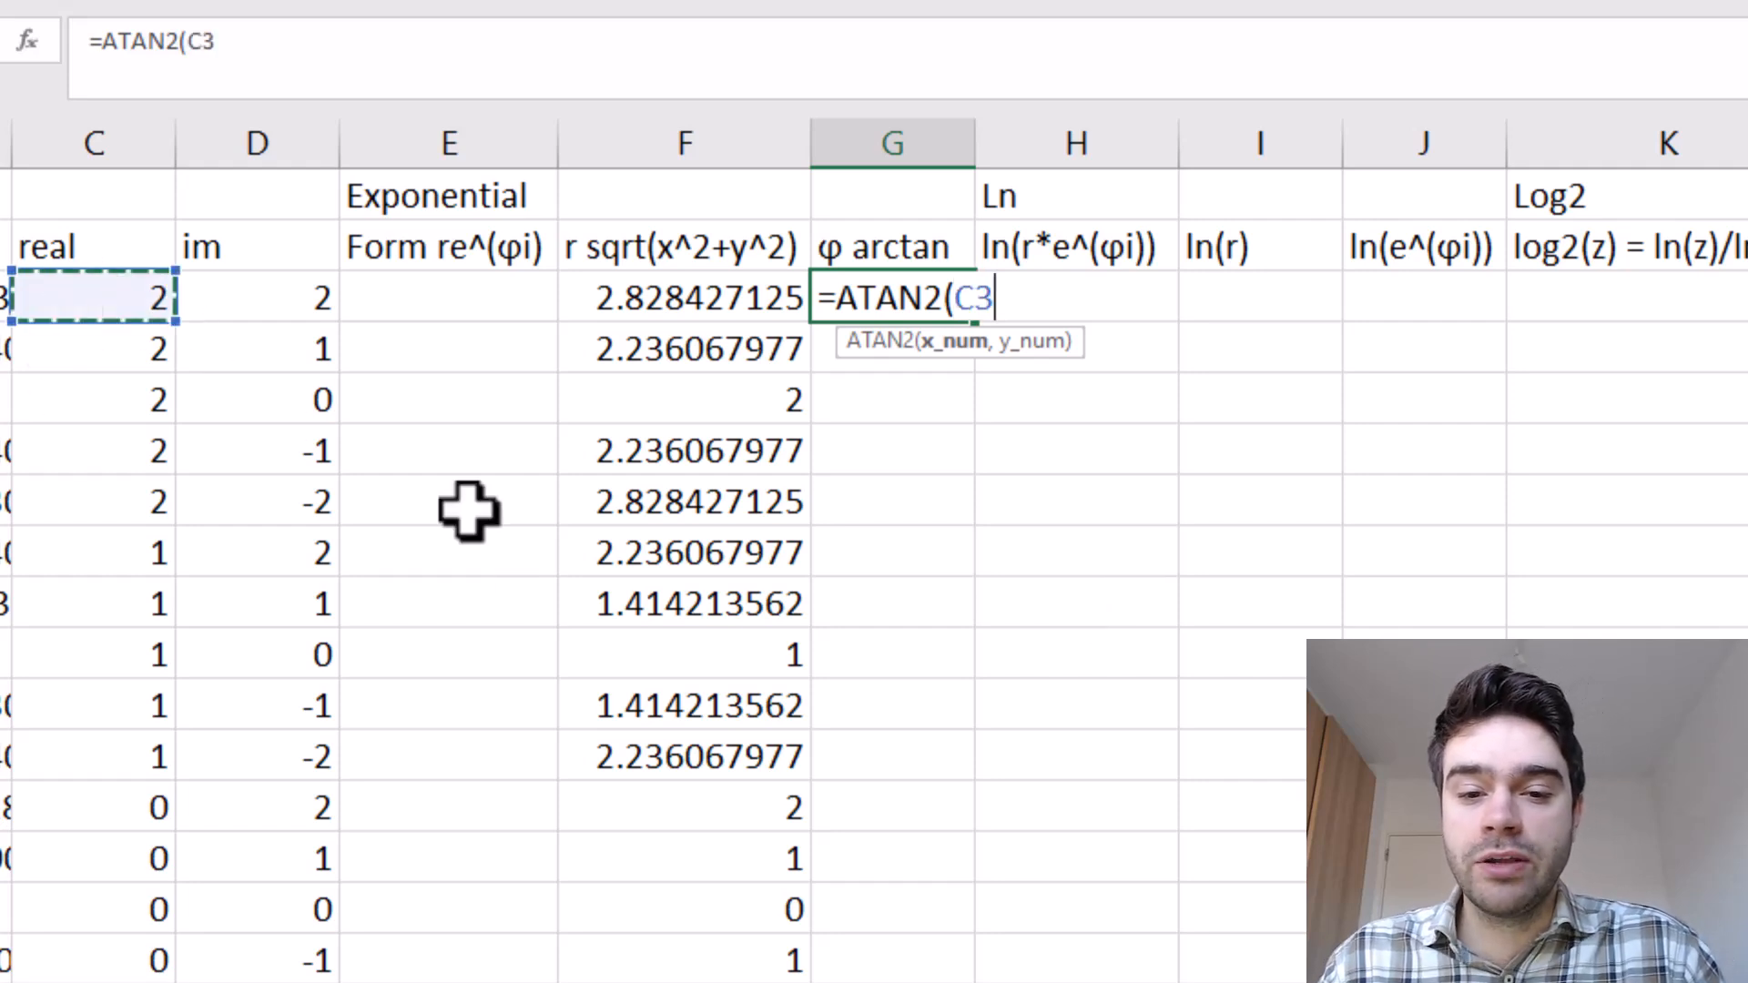
type(",")
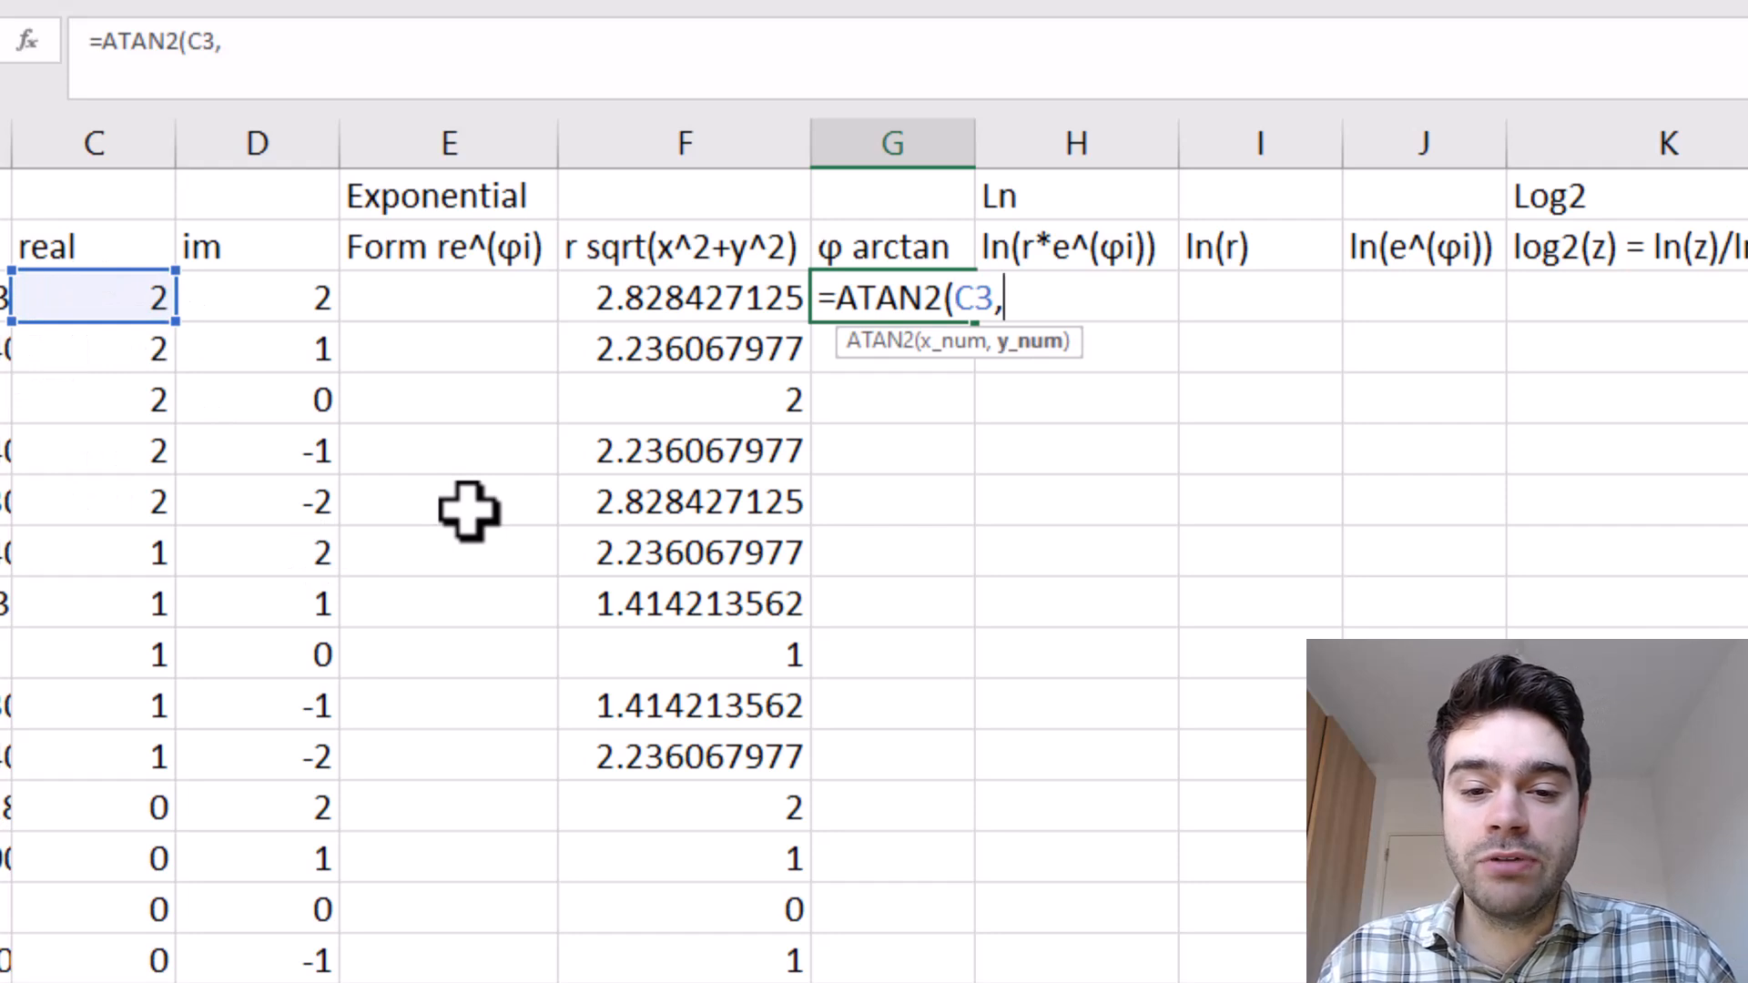
left_click(259, 300)
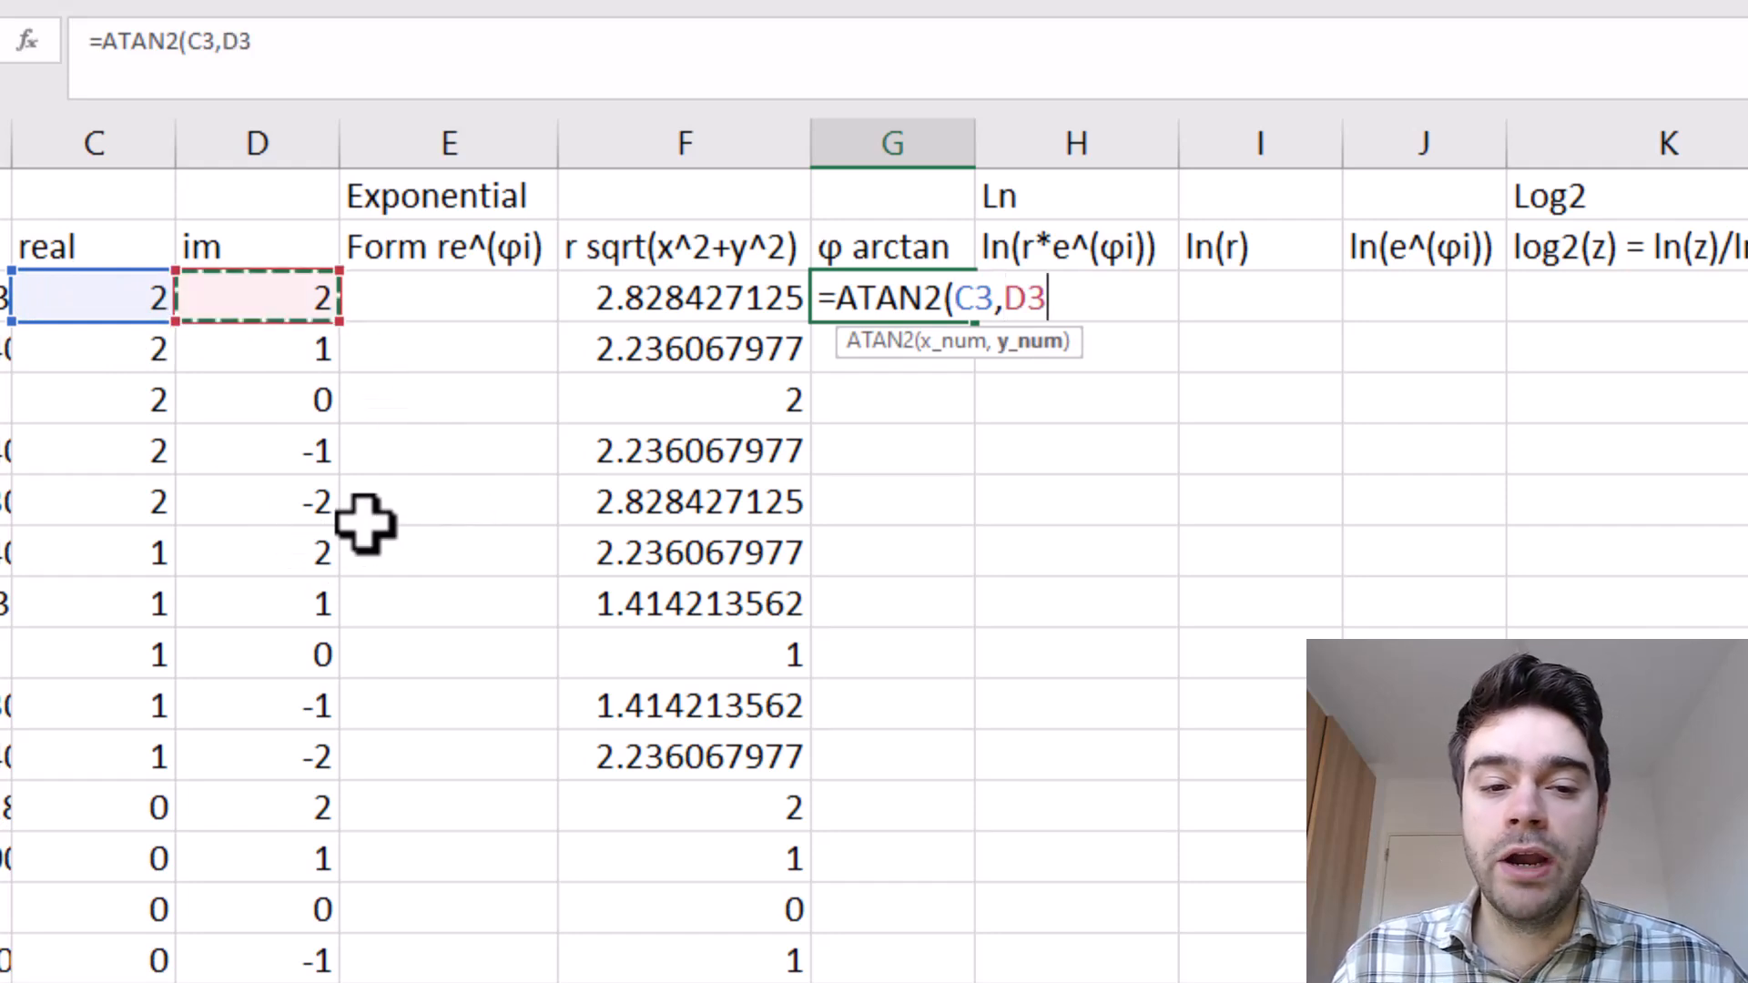
type(")")
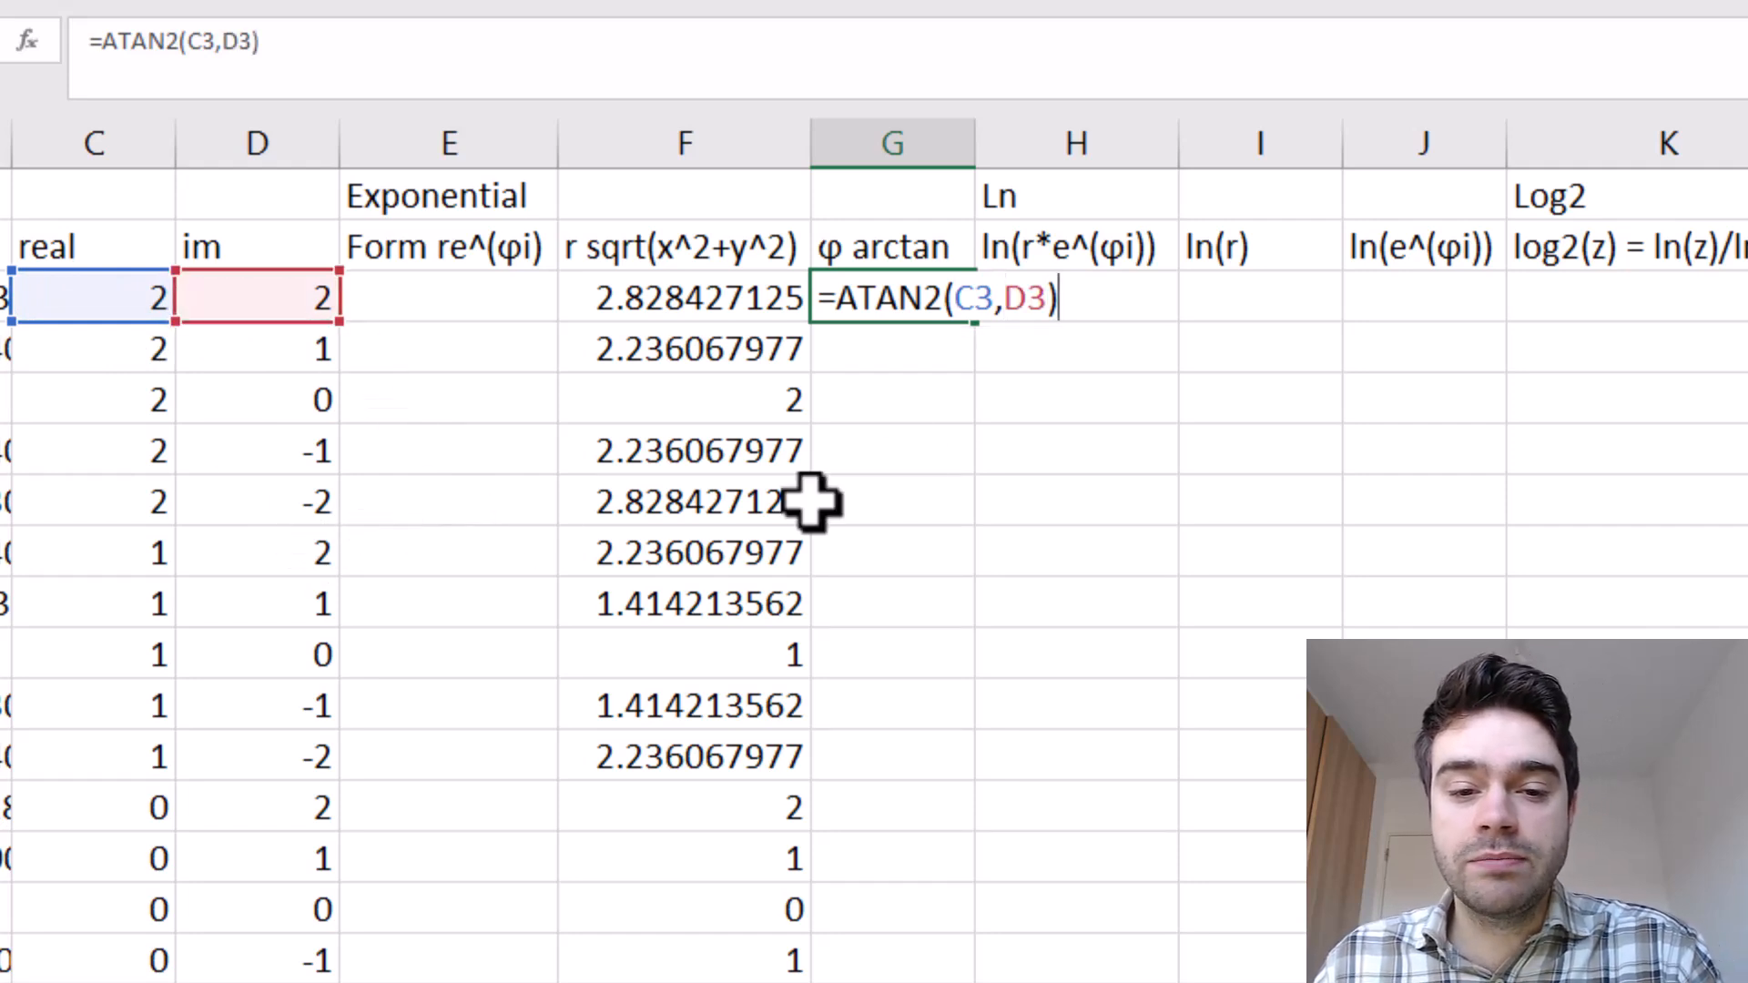
key("Return")
left_click(959, 312)
double_click(974, 323)
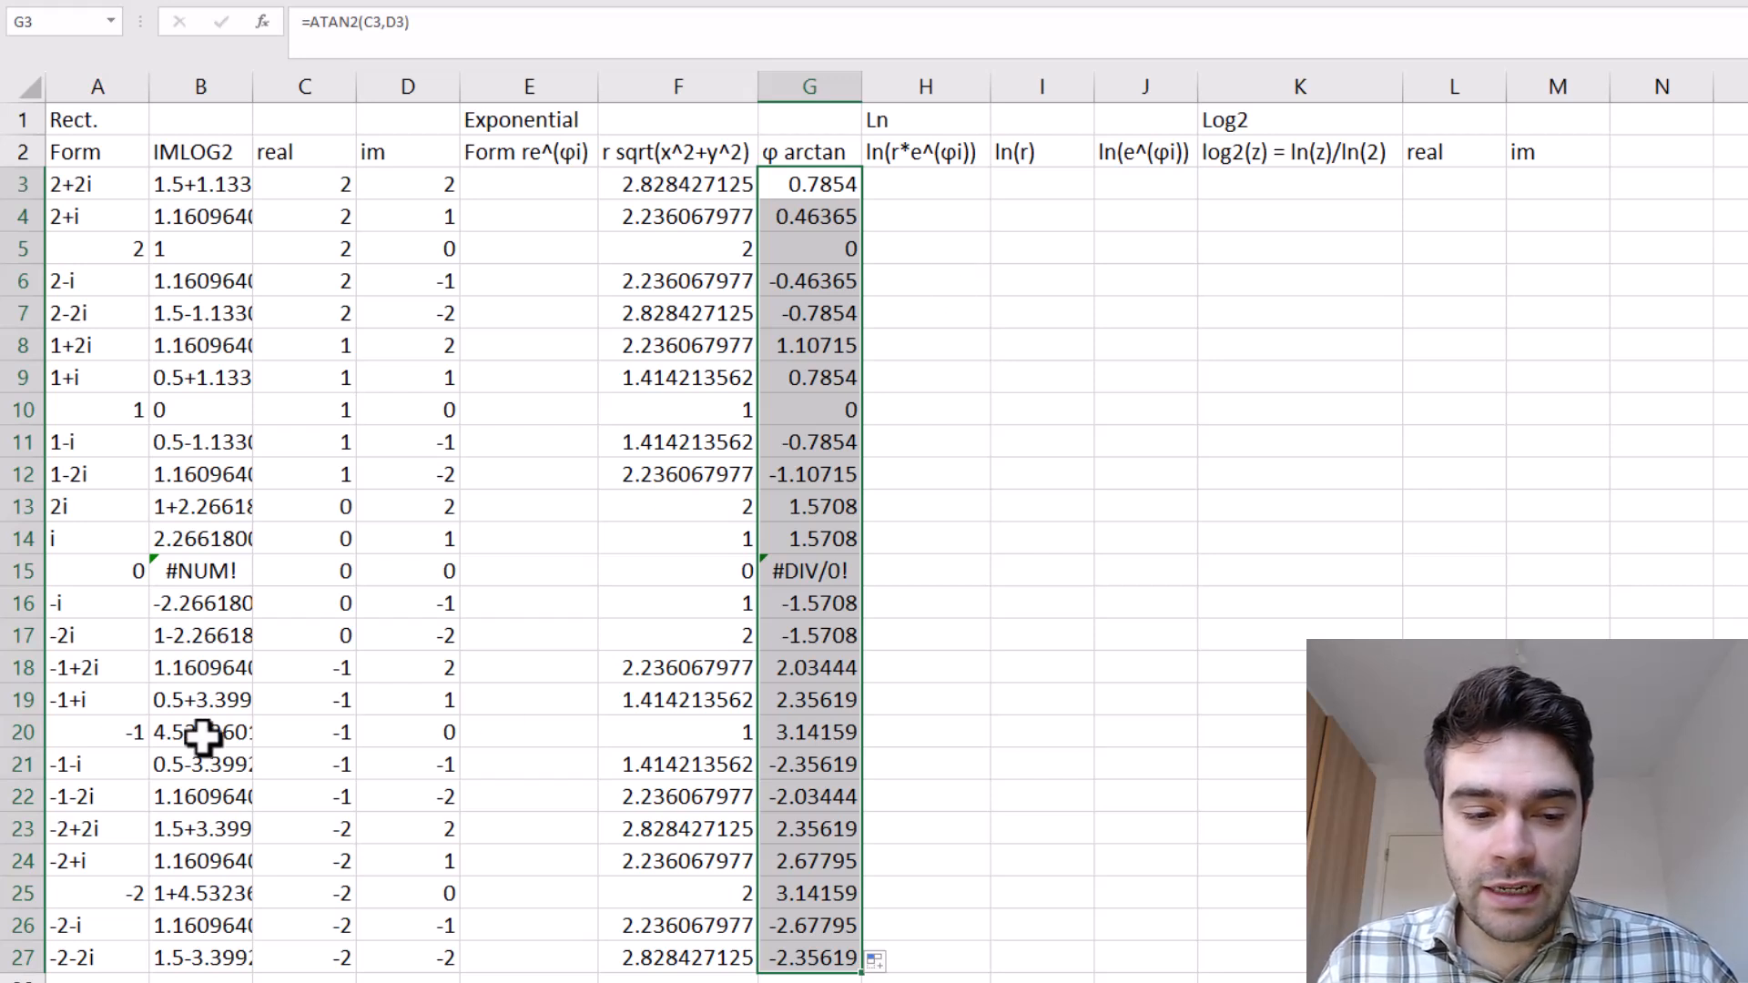
left_click(120, 735)
left_click_drag(117, 734, 874, 727)
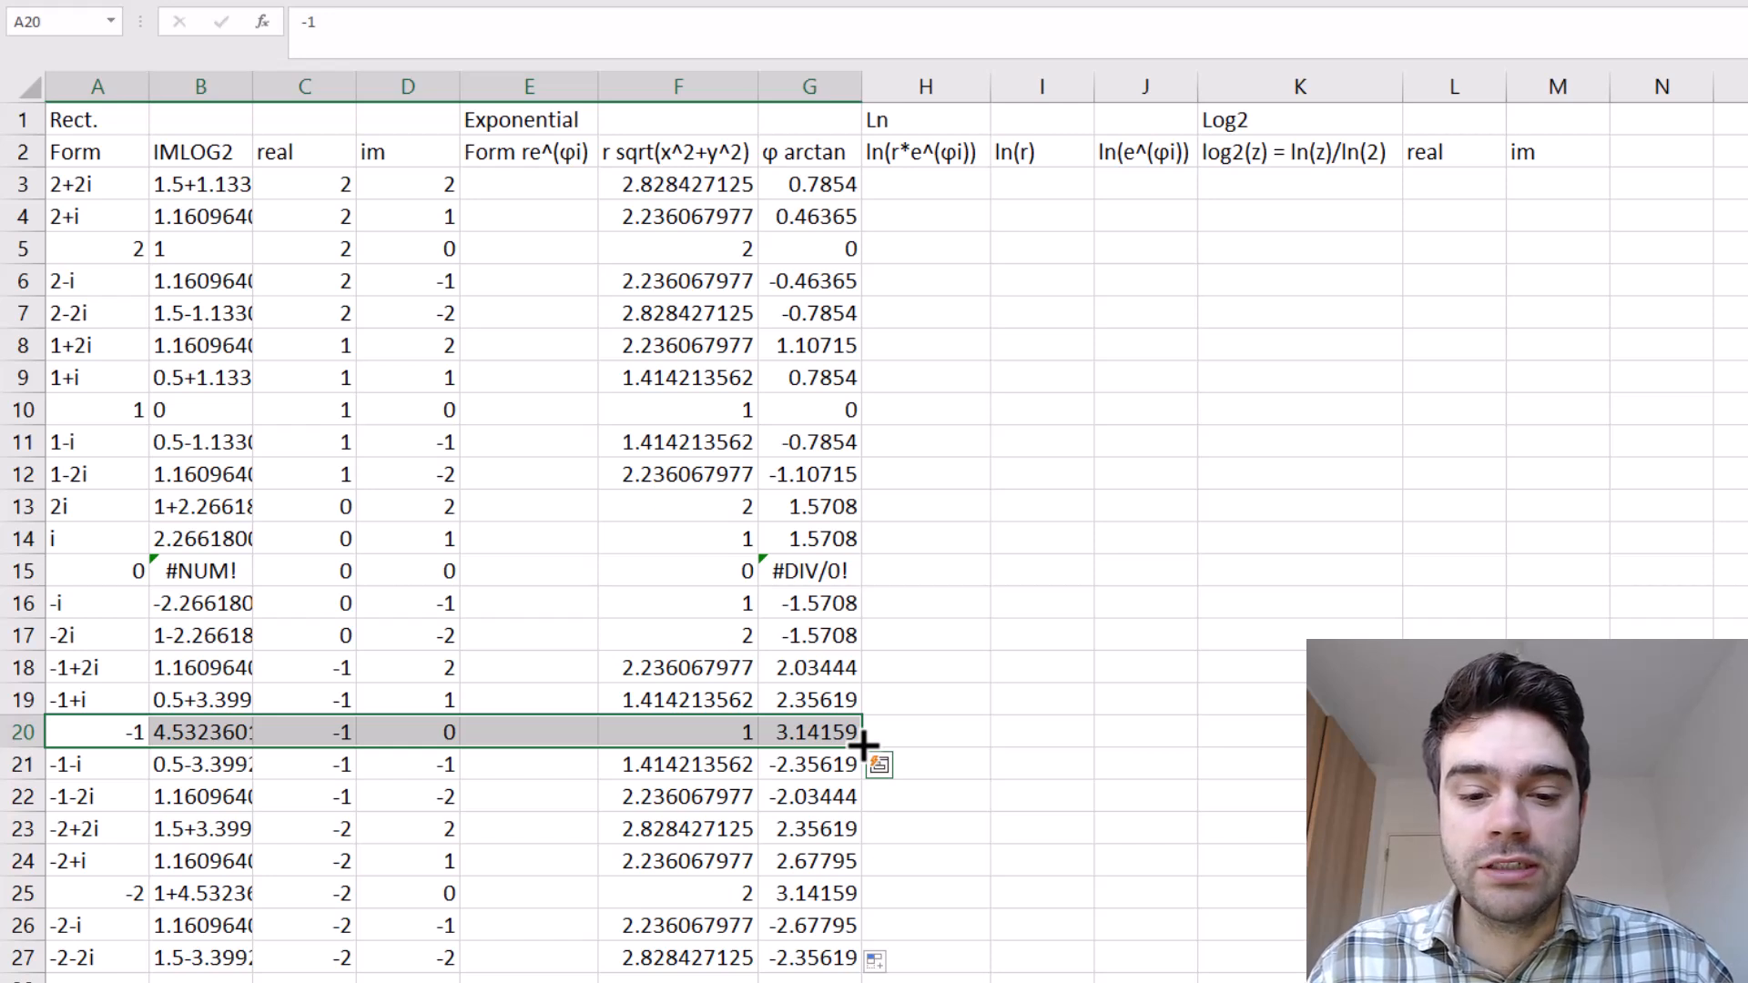
left_click_drag(847, 733, 124, 734)
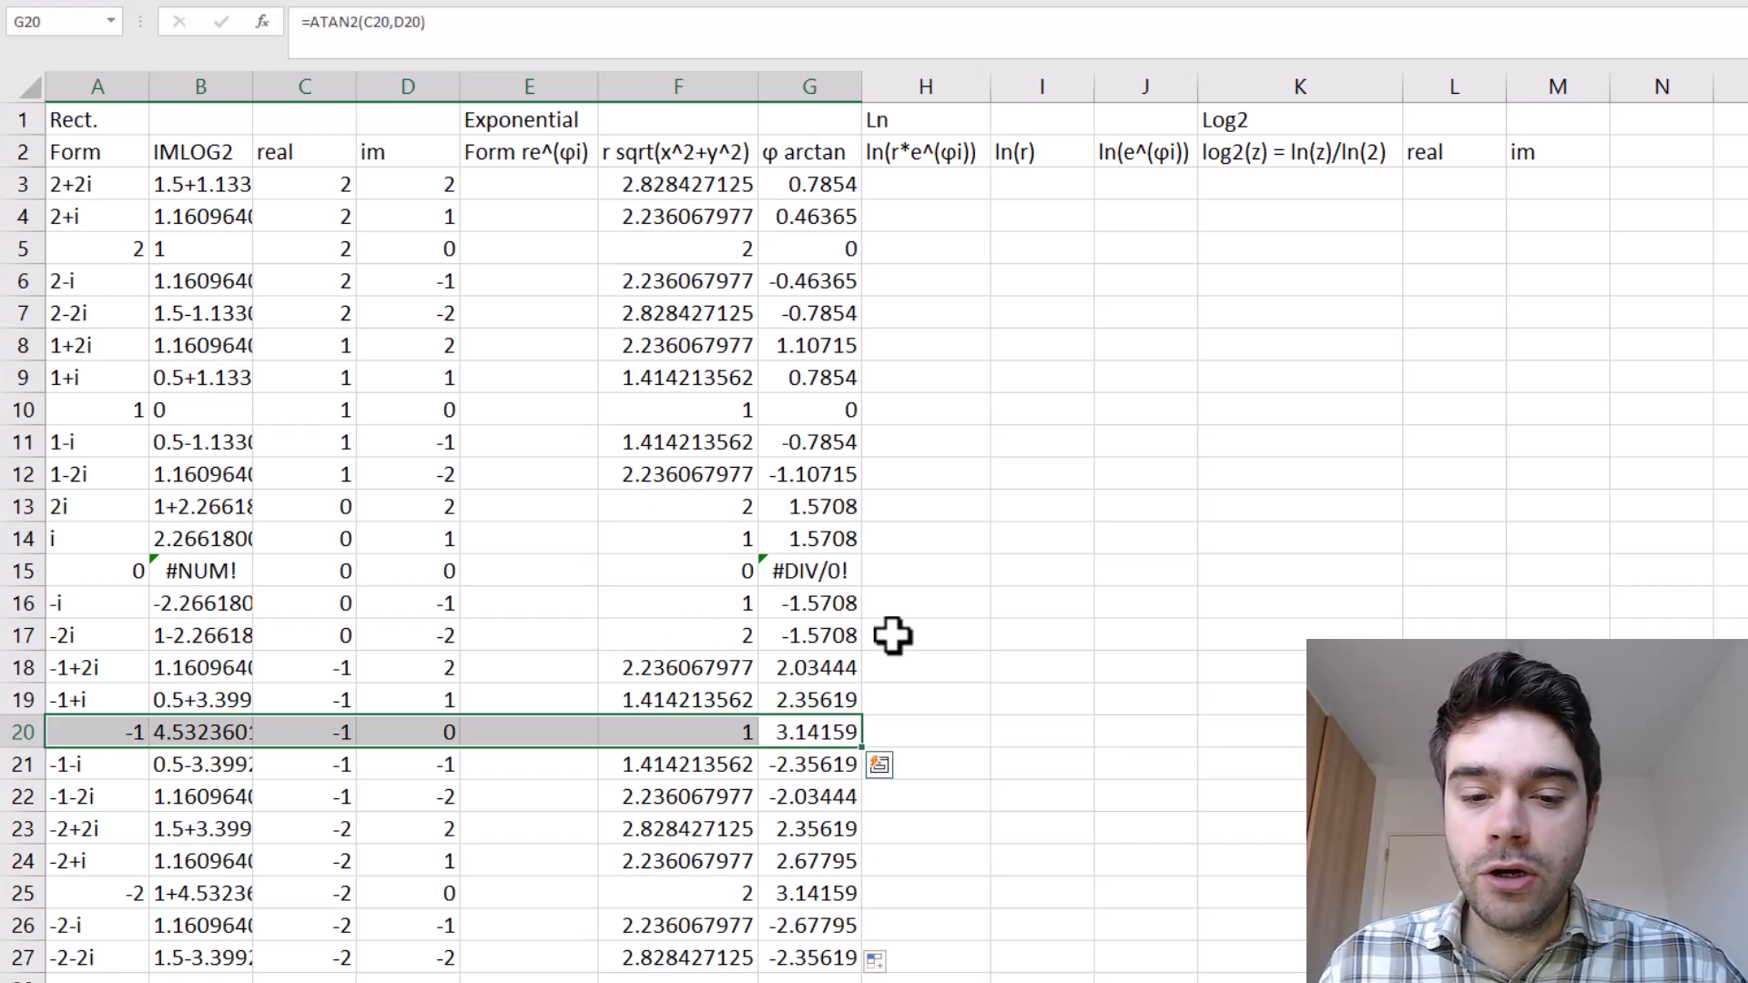
left_click_drag(803, 542, 47, 497)
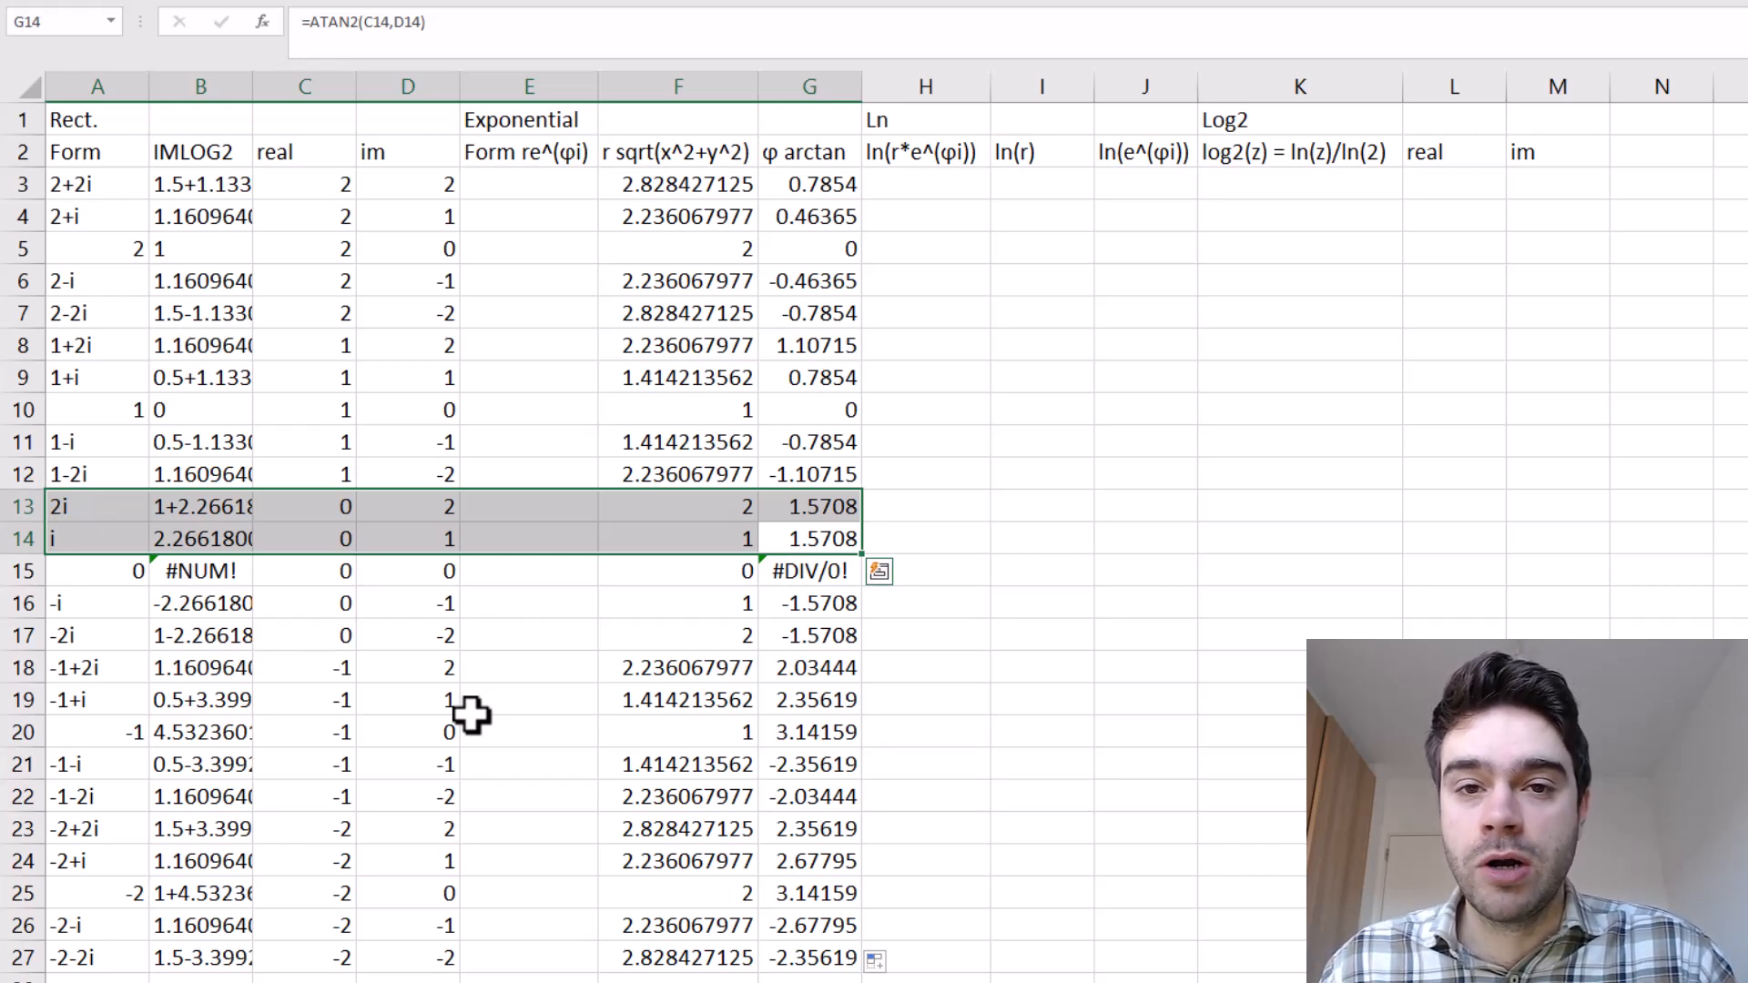
Begin a text formula in E3 with =ROUND(F3,2)&"e^(" for the modulus part of the exponential form.
left_click(529, 187)
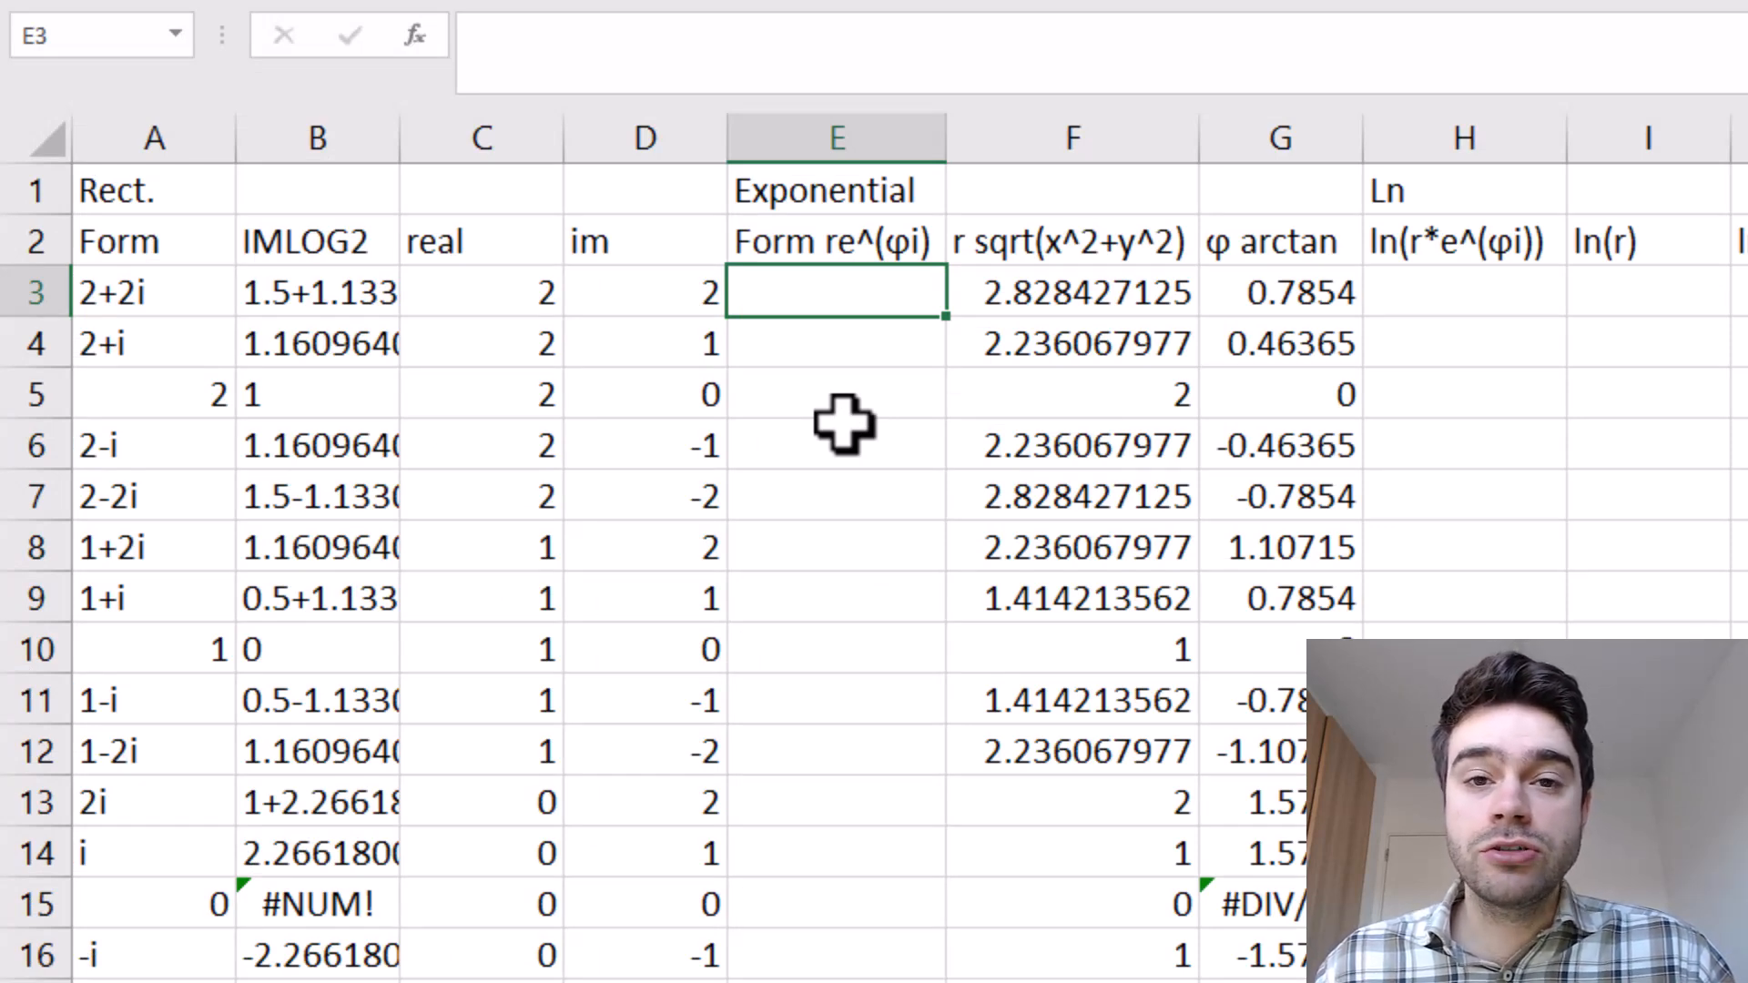
type("=")
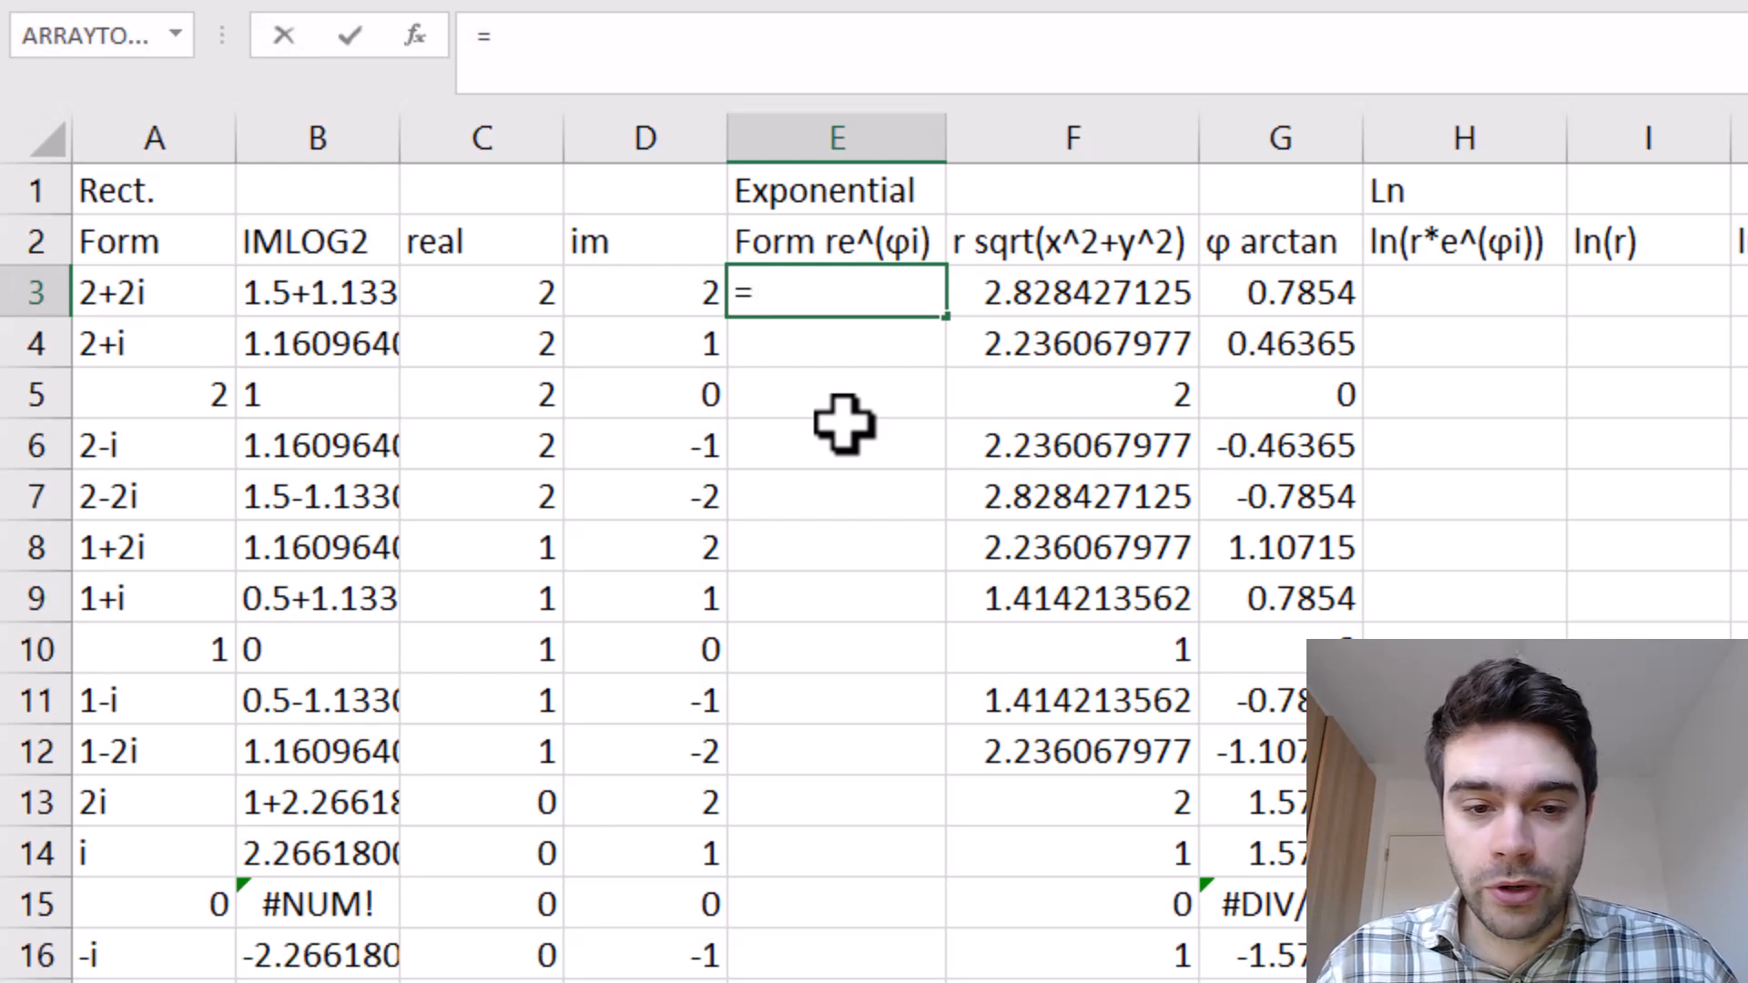
type("ROUND(")
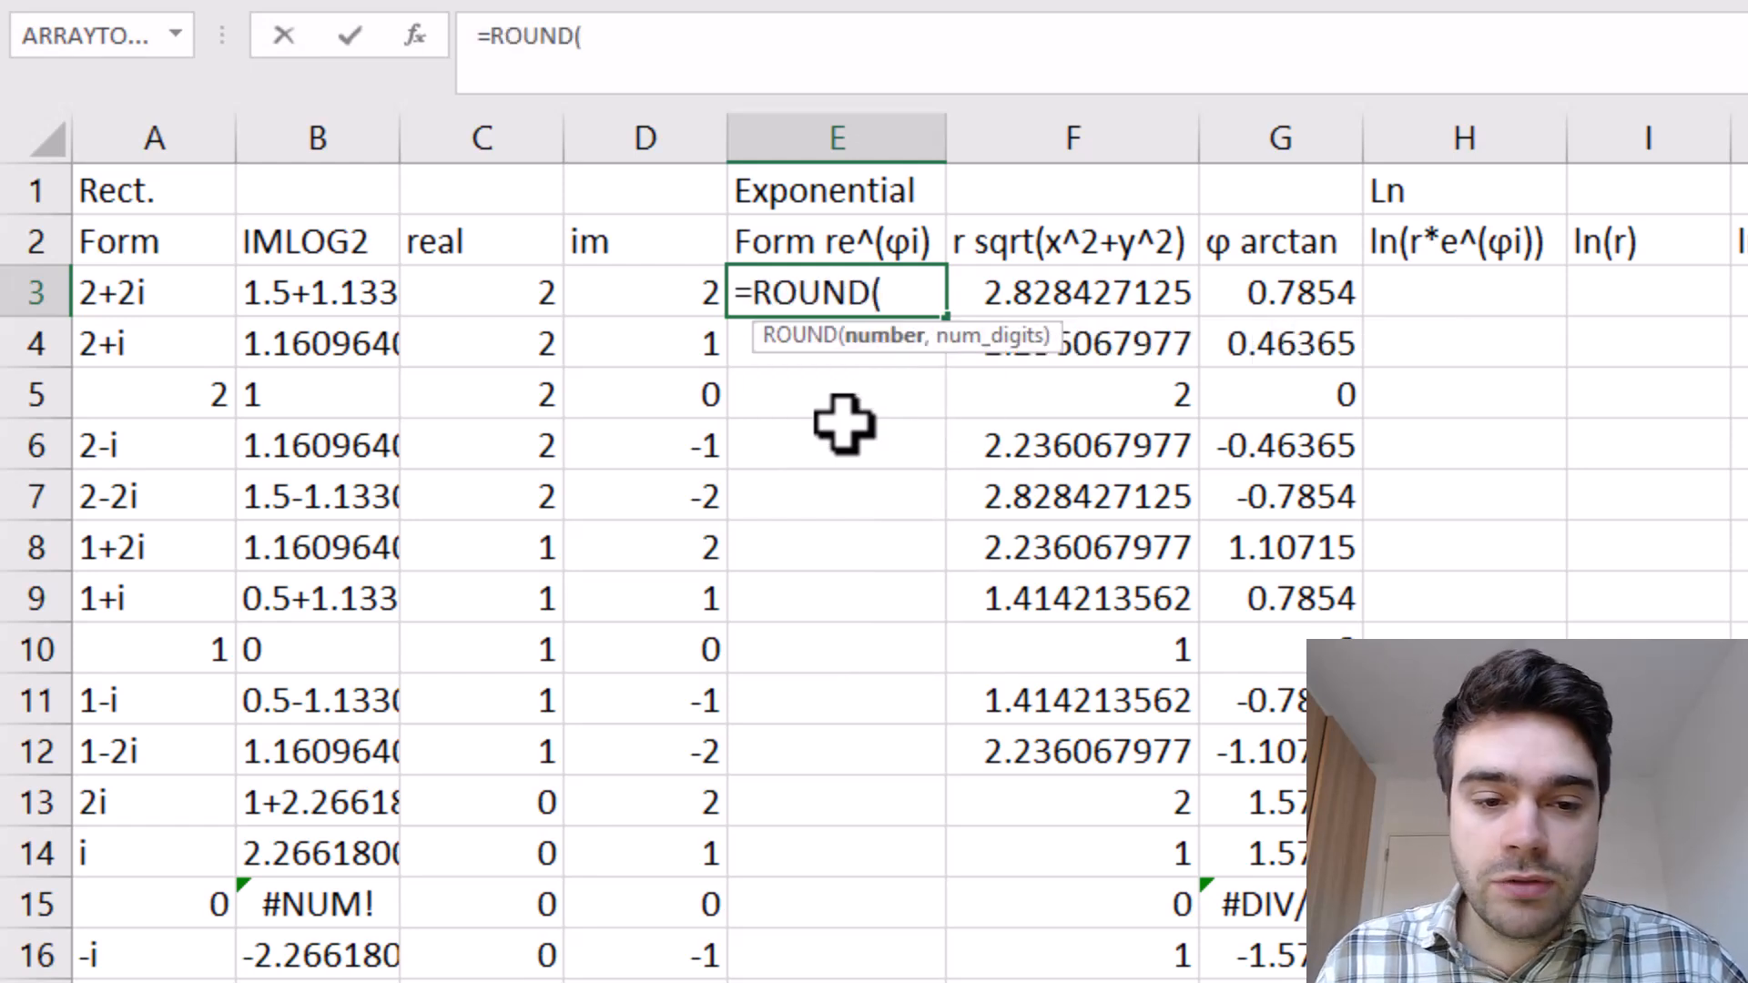
left_click(1043, 296)
type(",2")
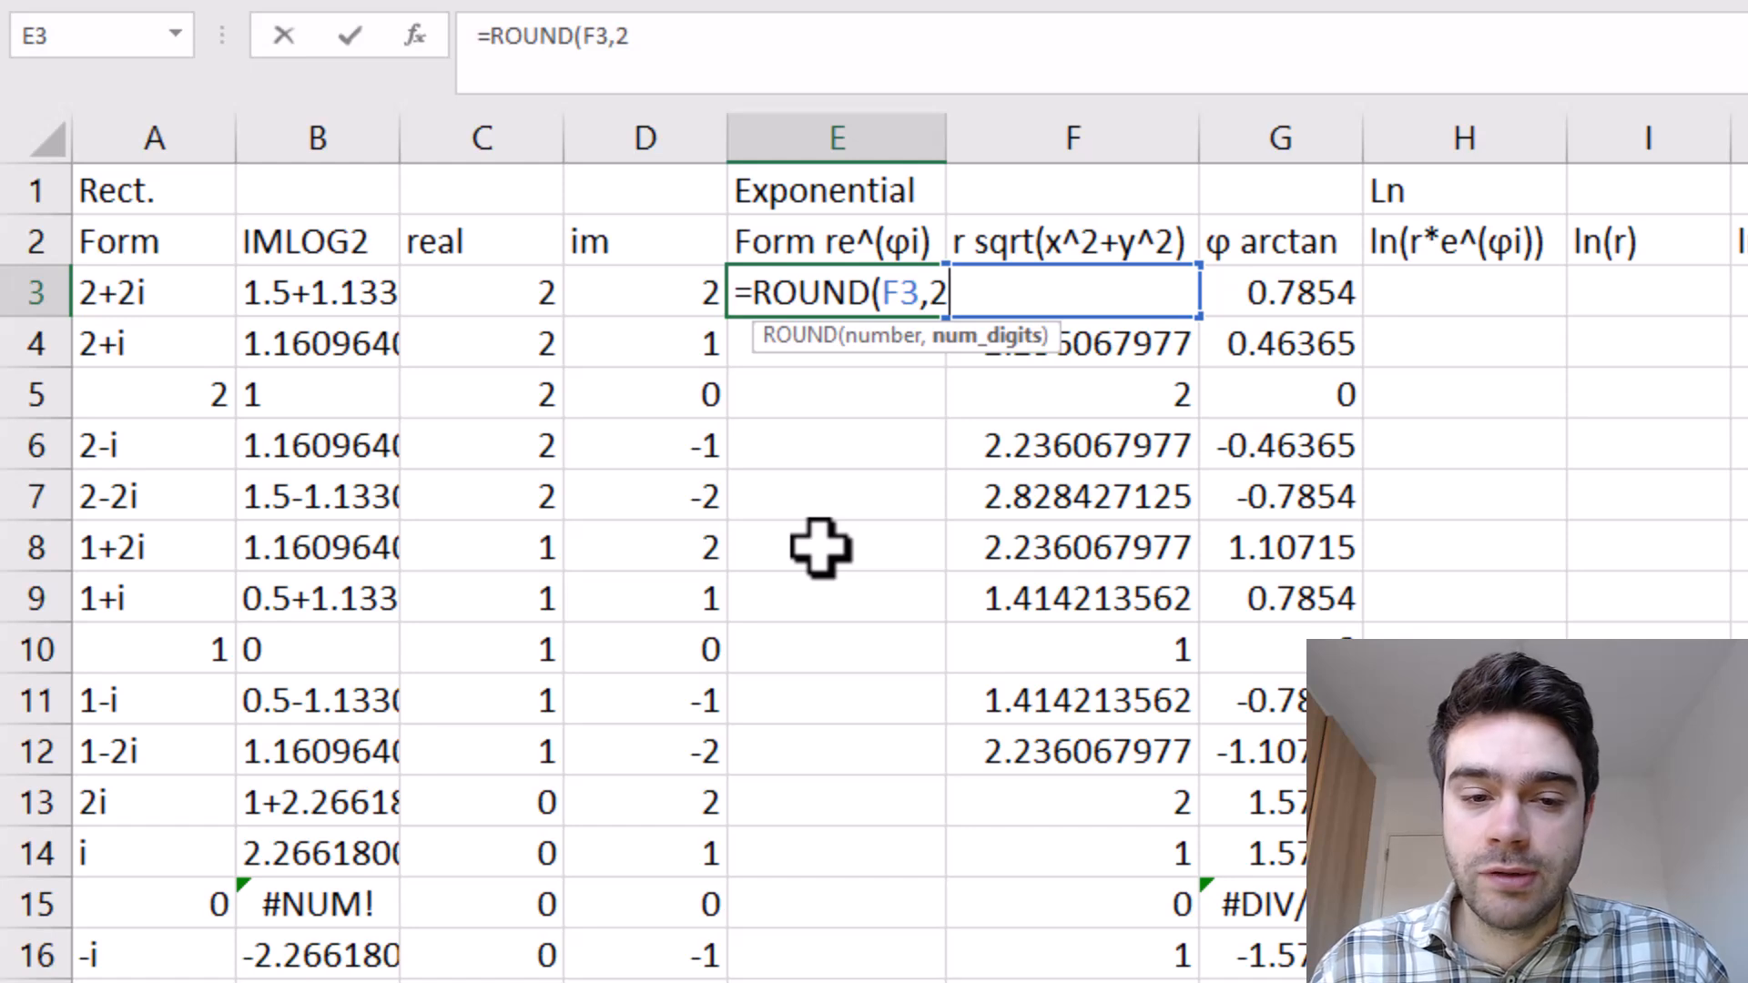
type(")")
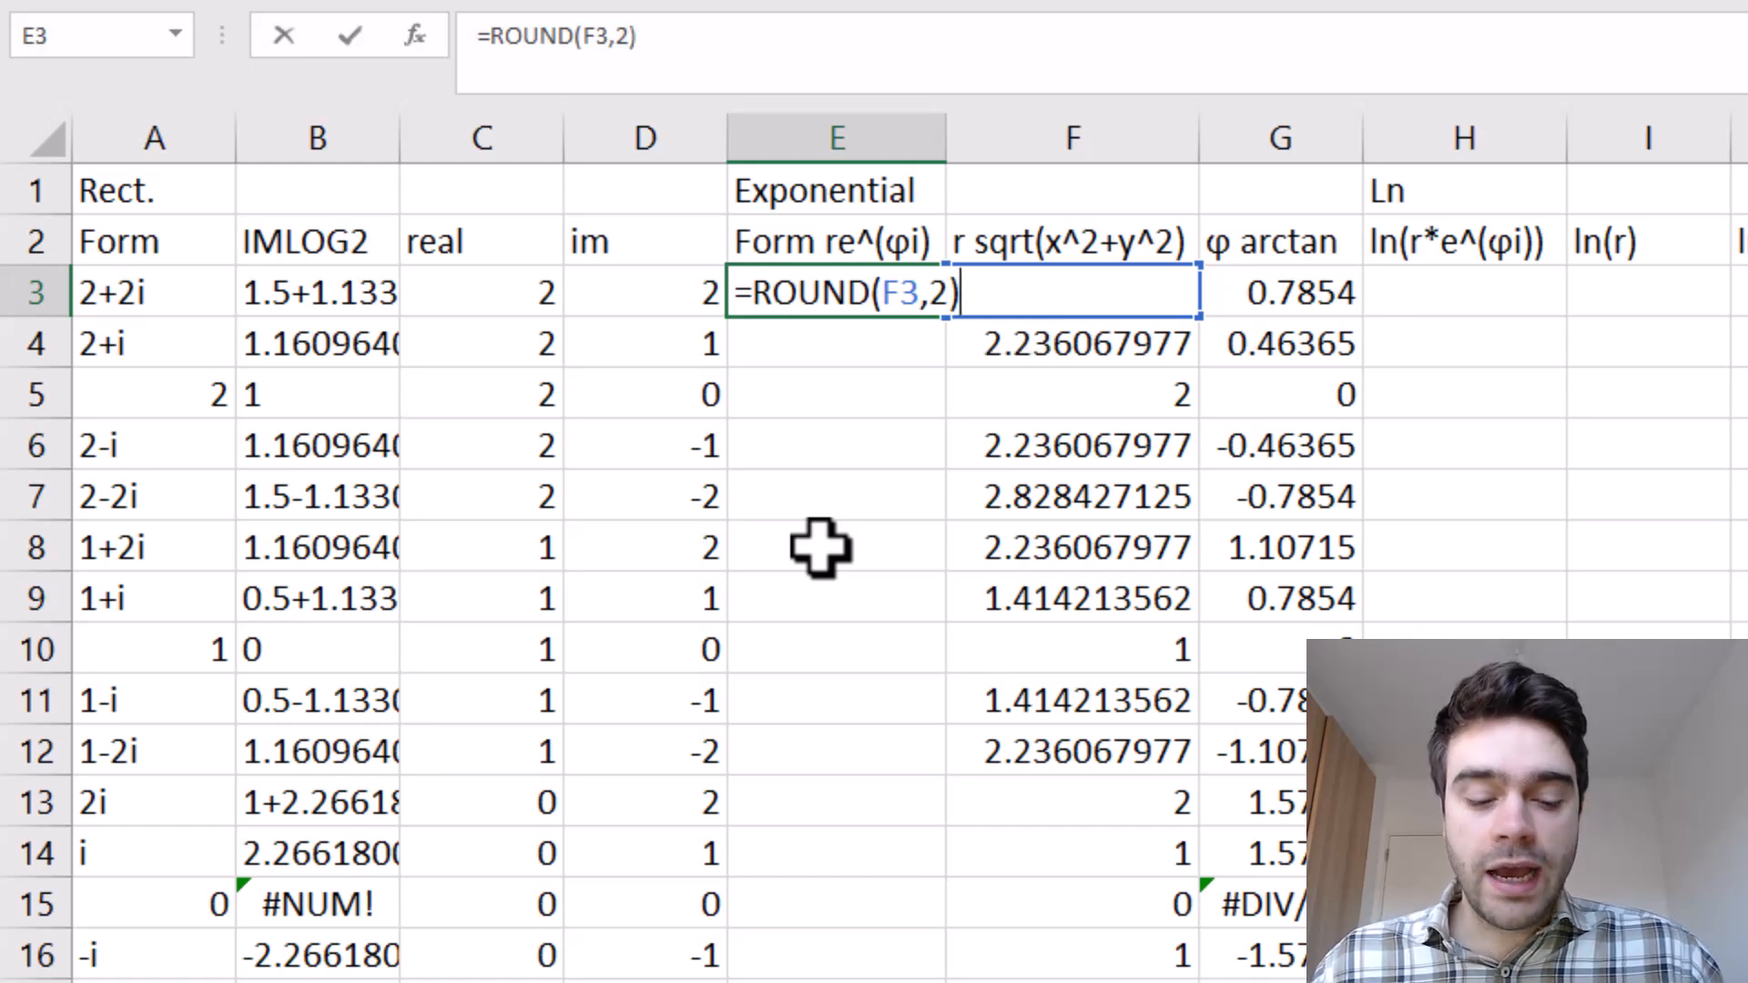
type("&")
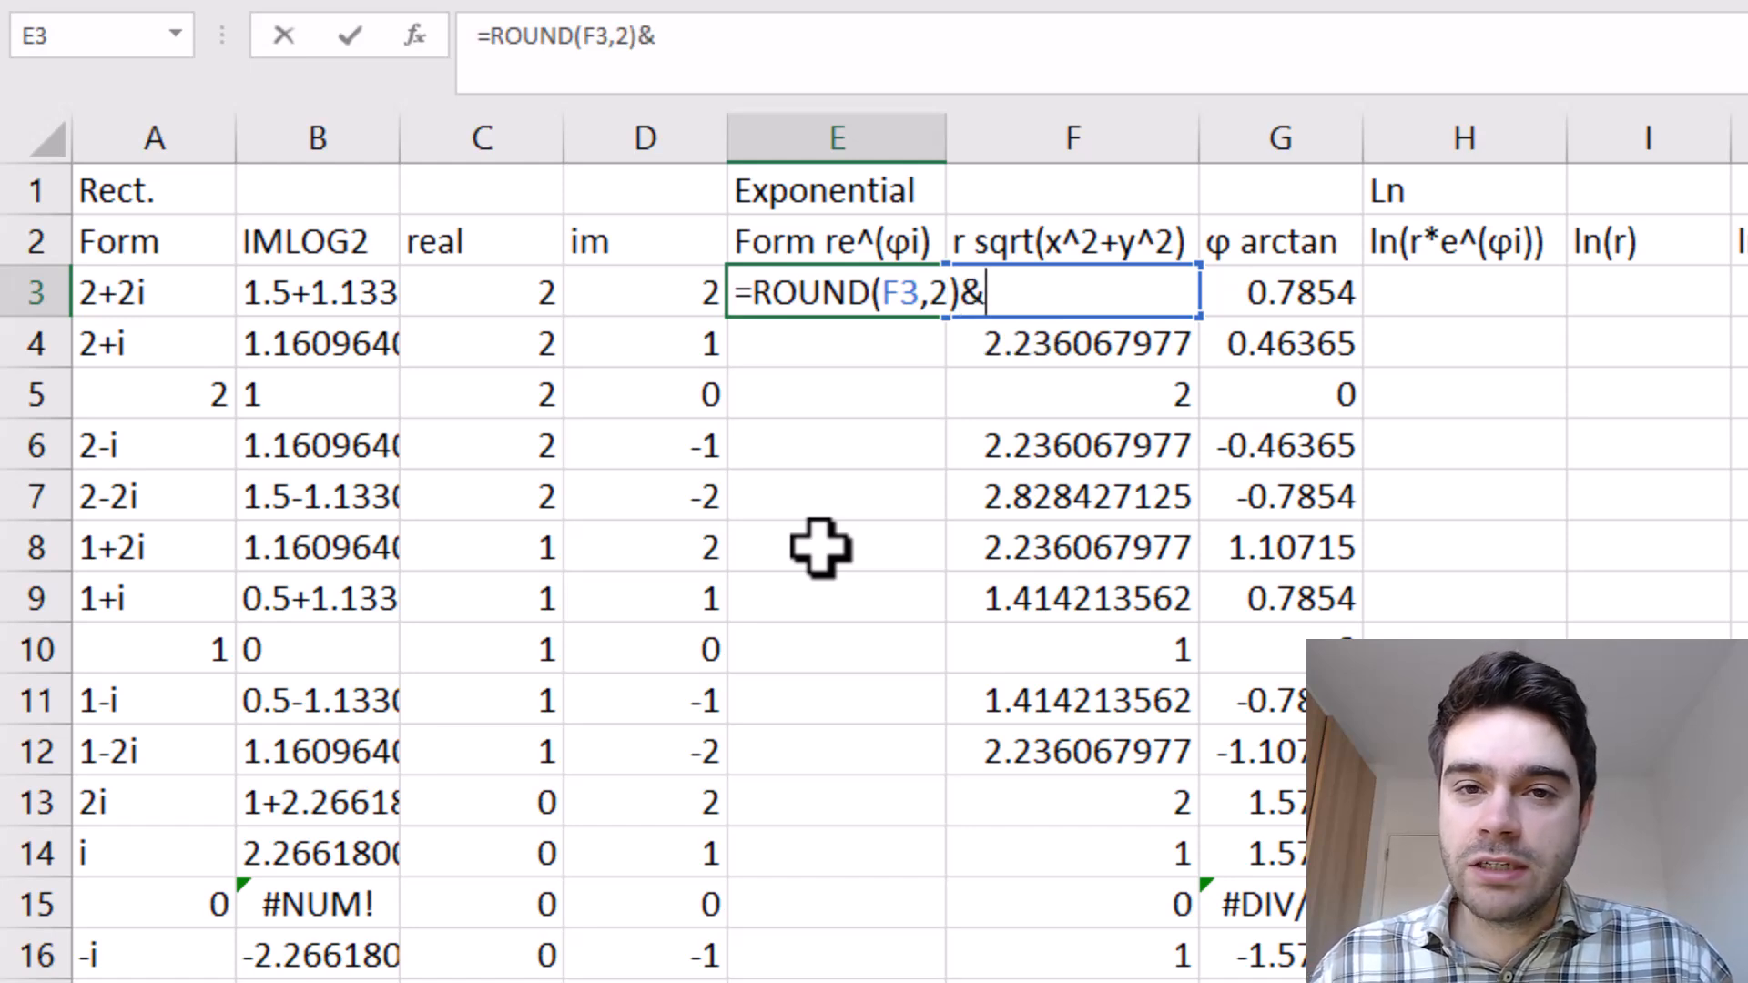
type("\"e")
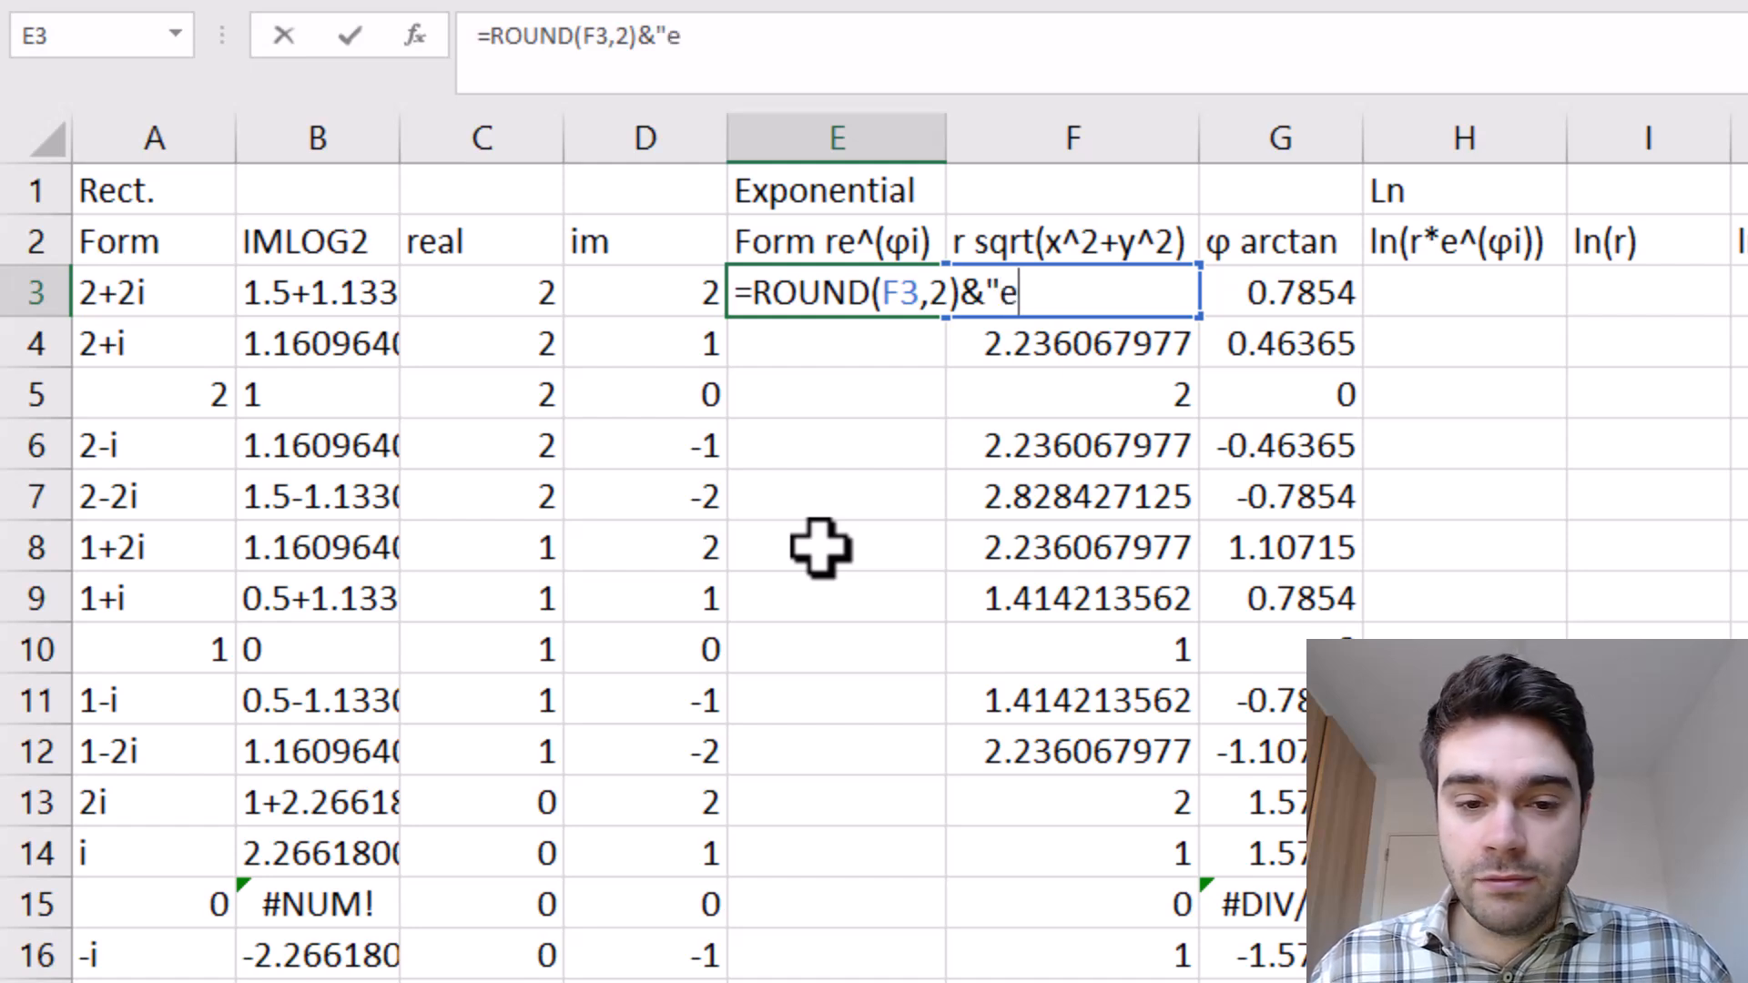
type("^")
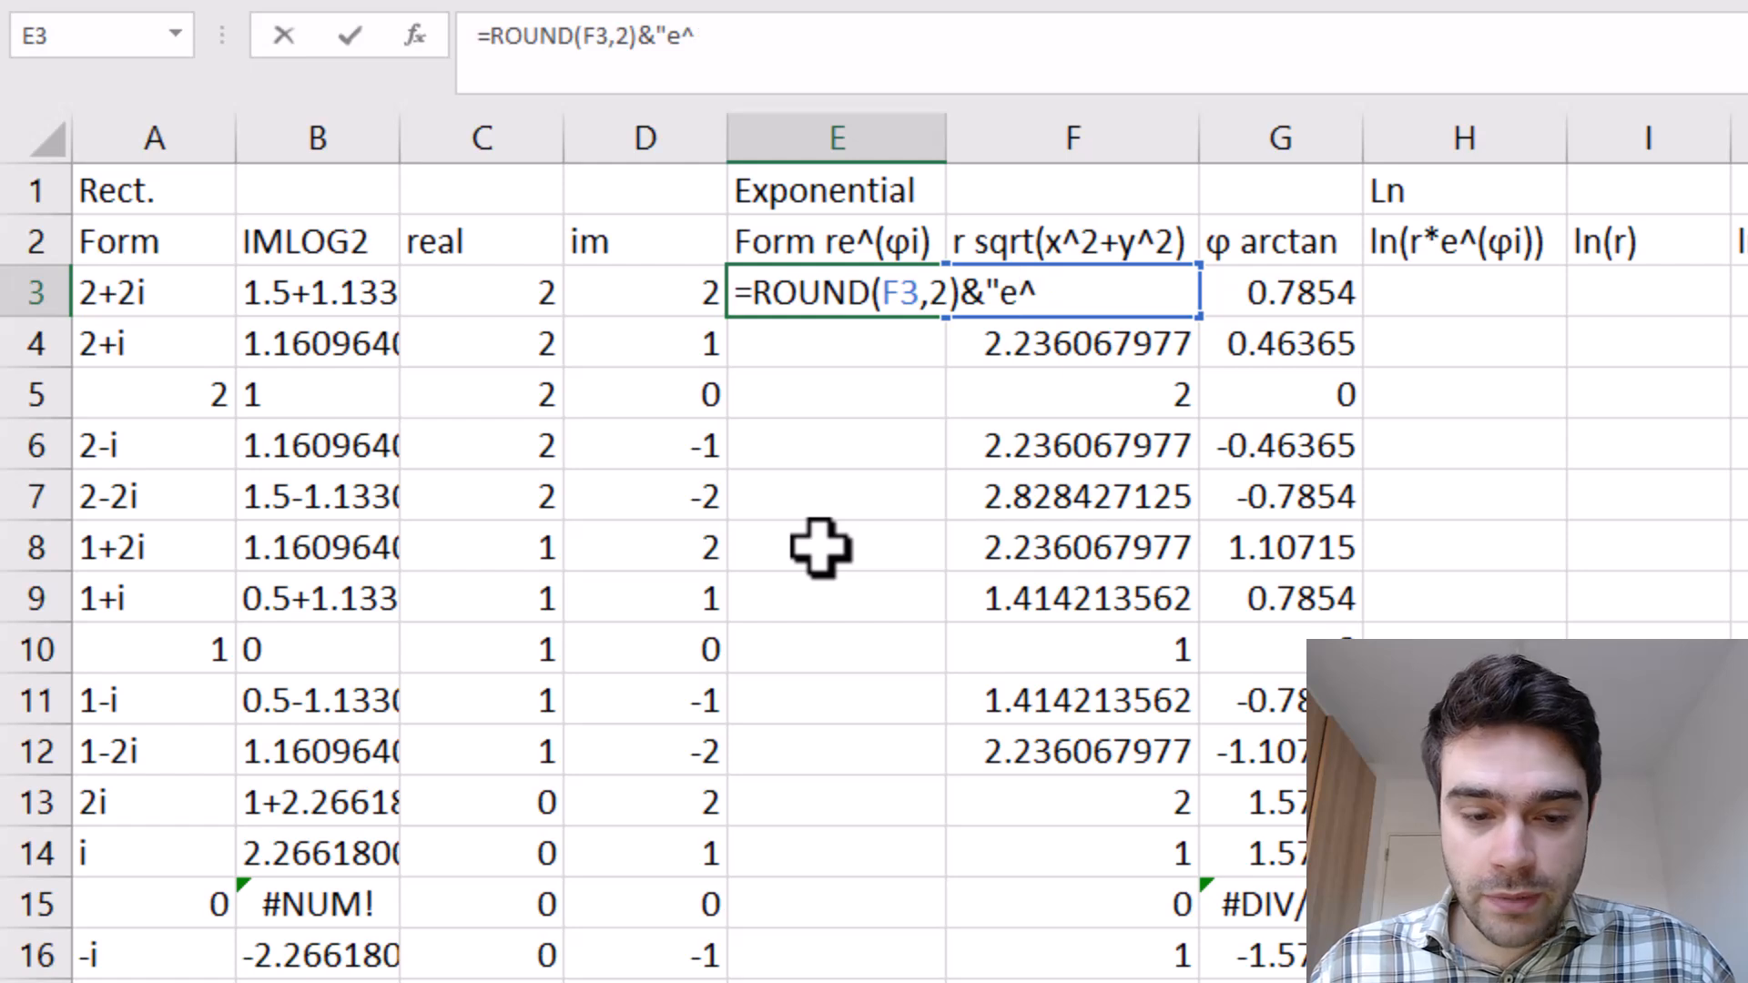
type("(\"")
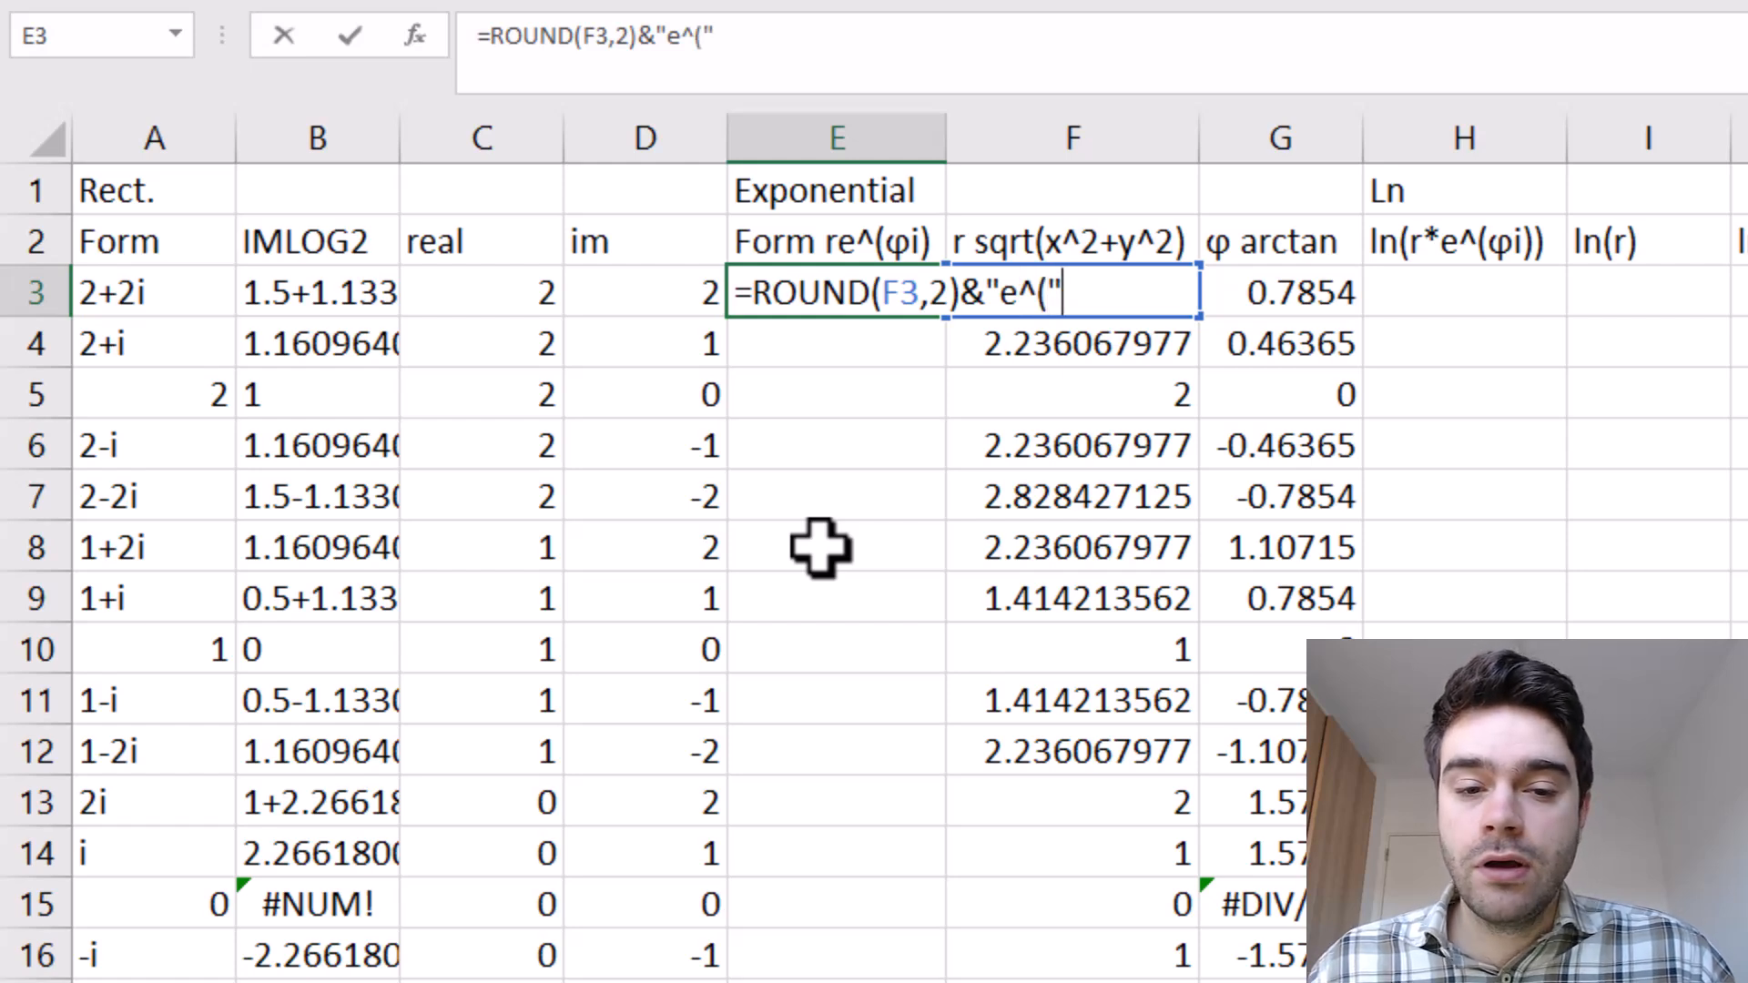
Complete the E3 formula with &ROUND(G3,2)&"i)" for the angle part and fill it down the column.
type("&ROUND(")
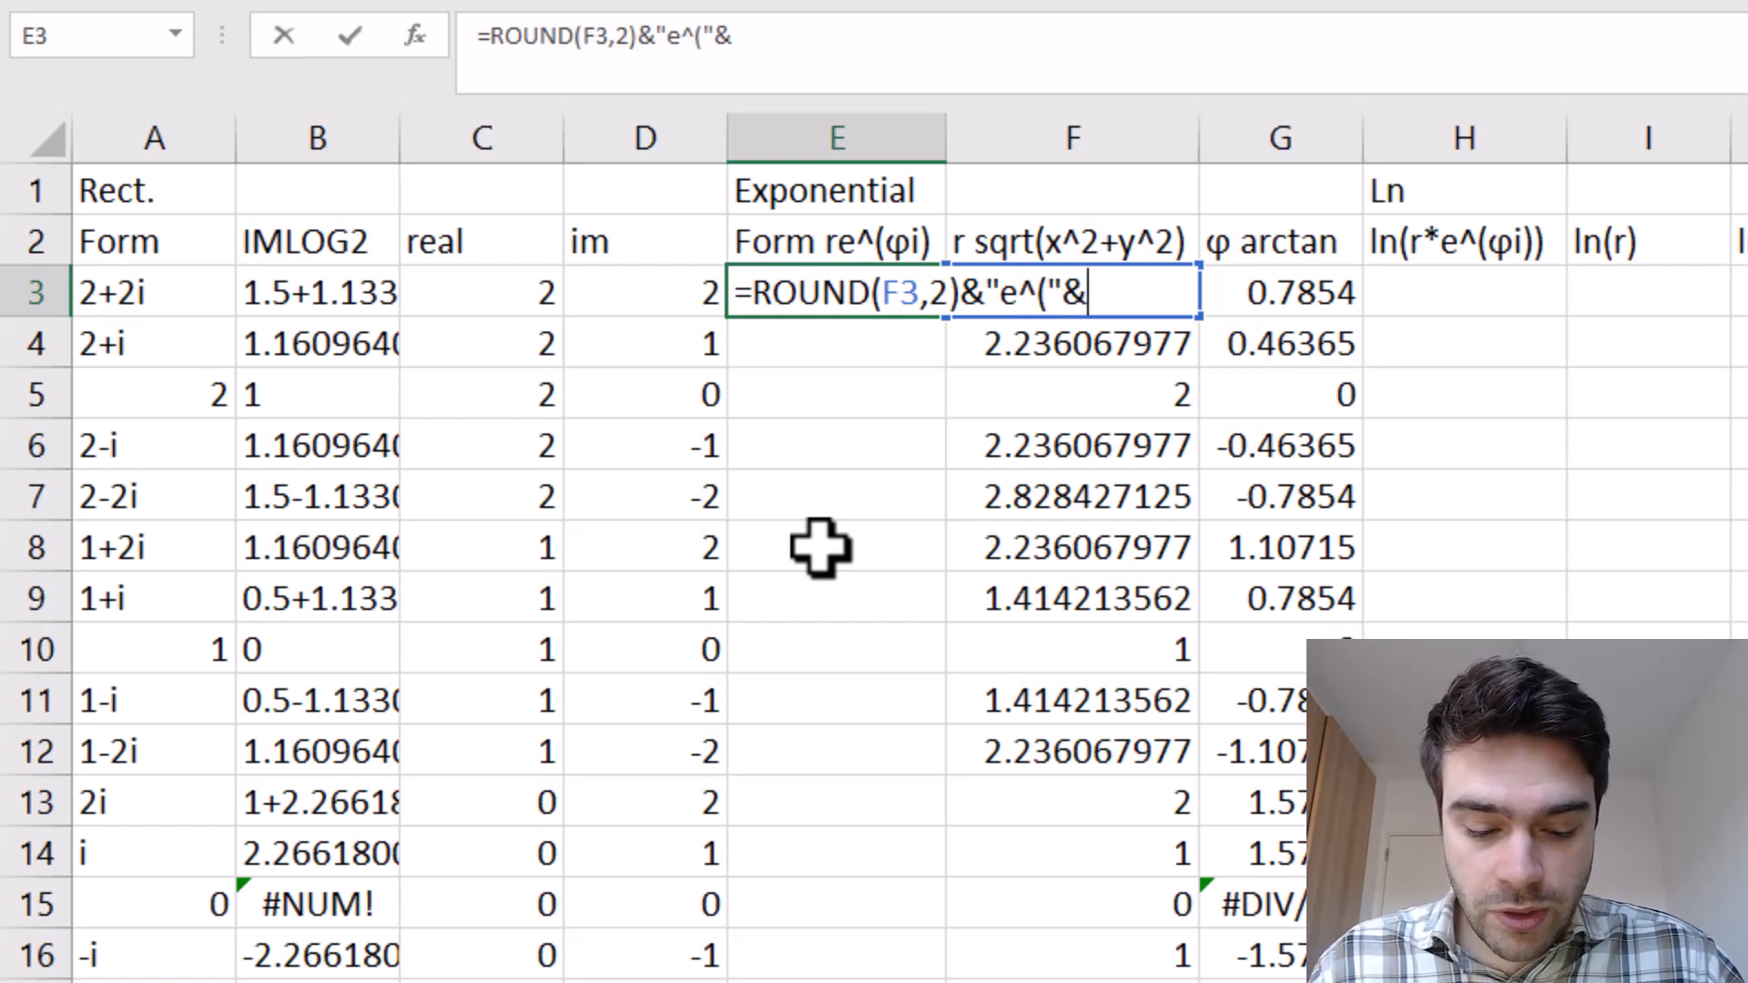
left_click(1434, 293)
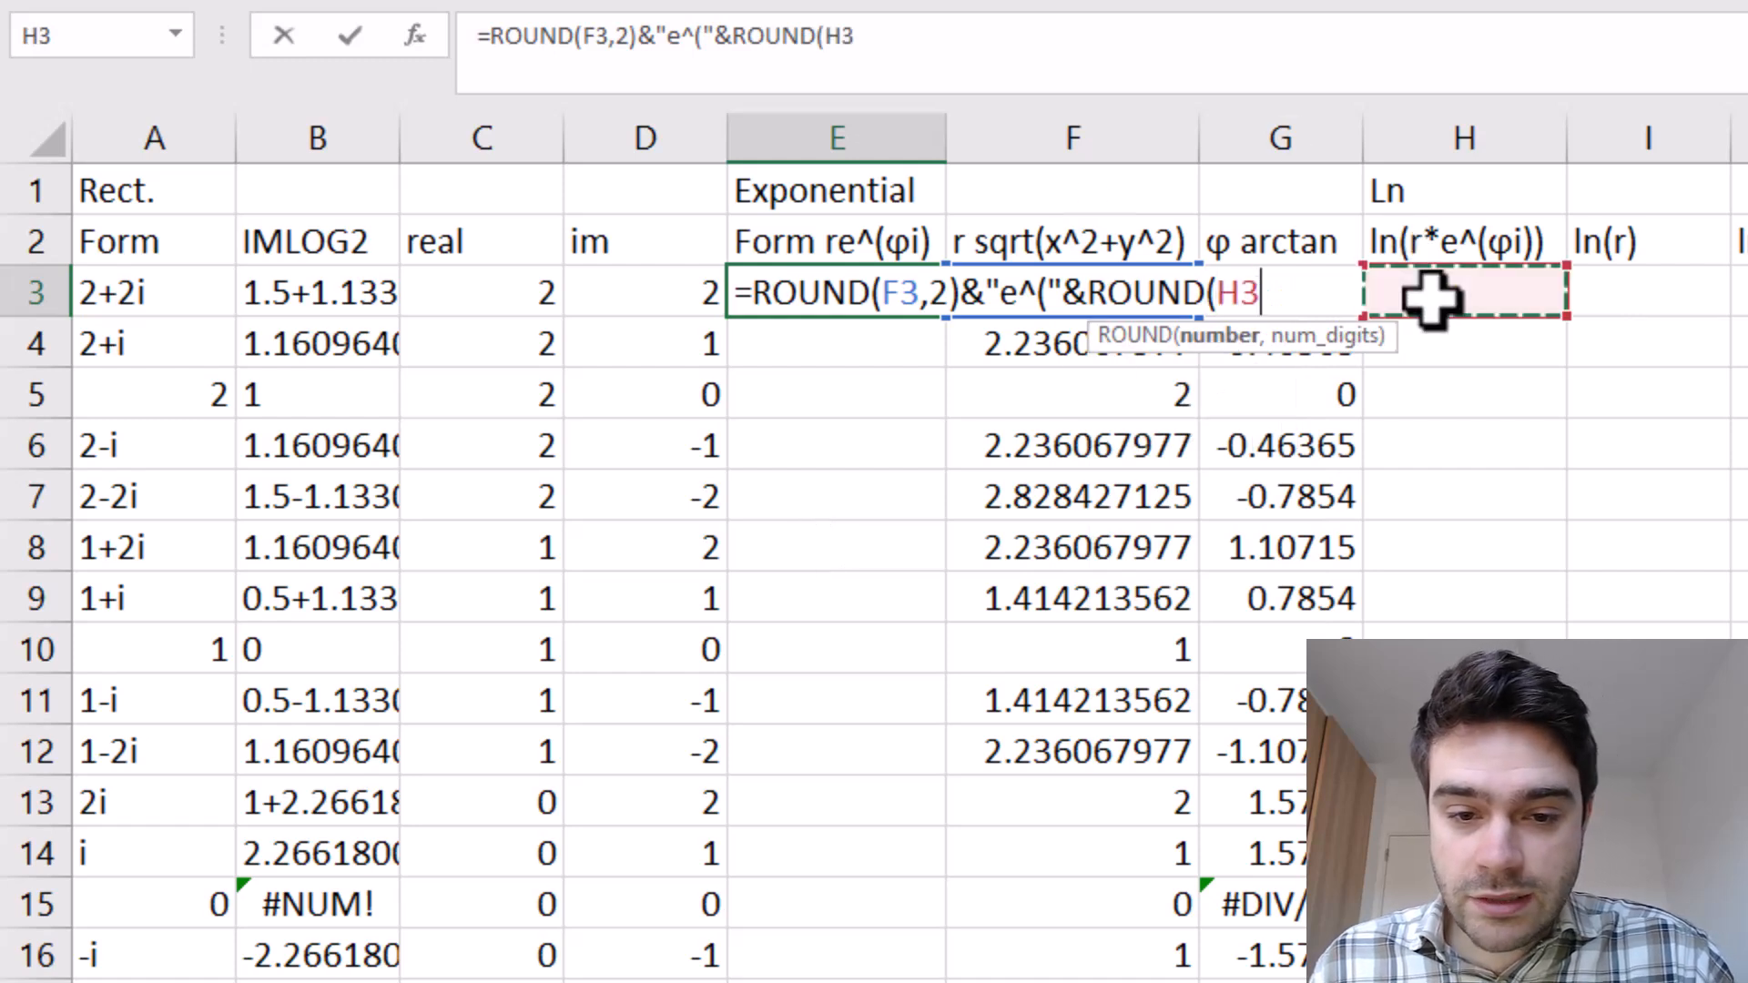
key("Left")
type(",2)&\"")
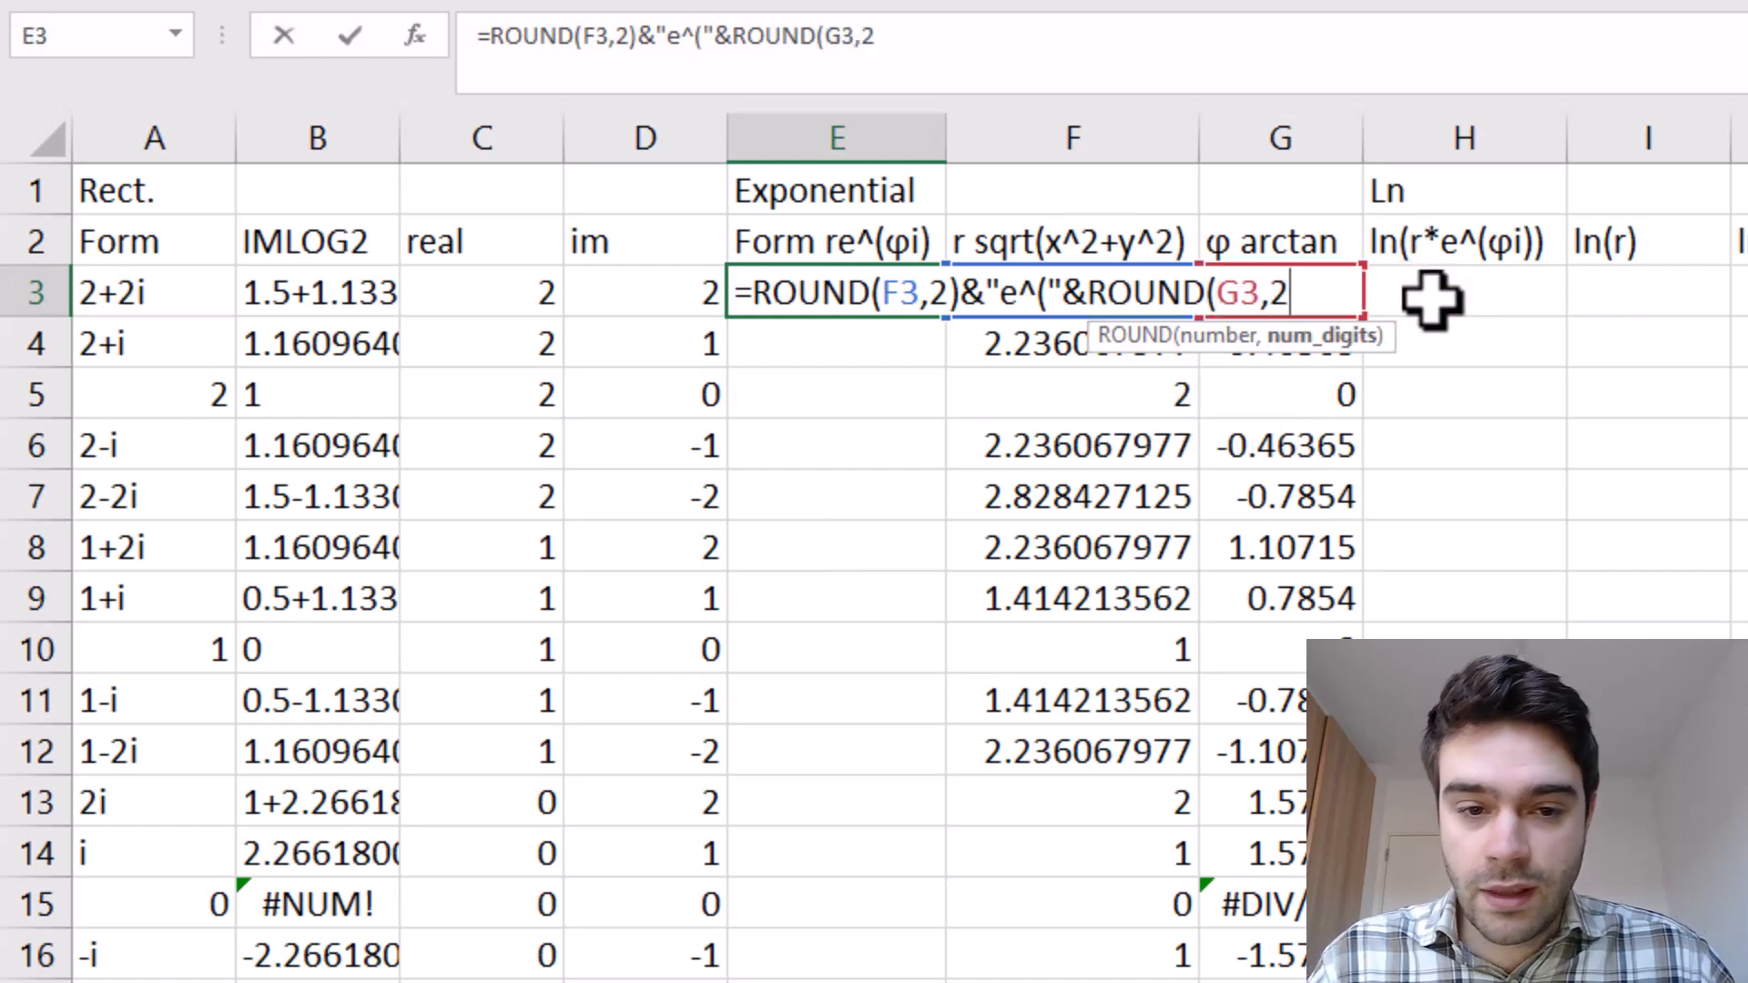
type("i\"")
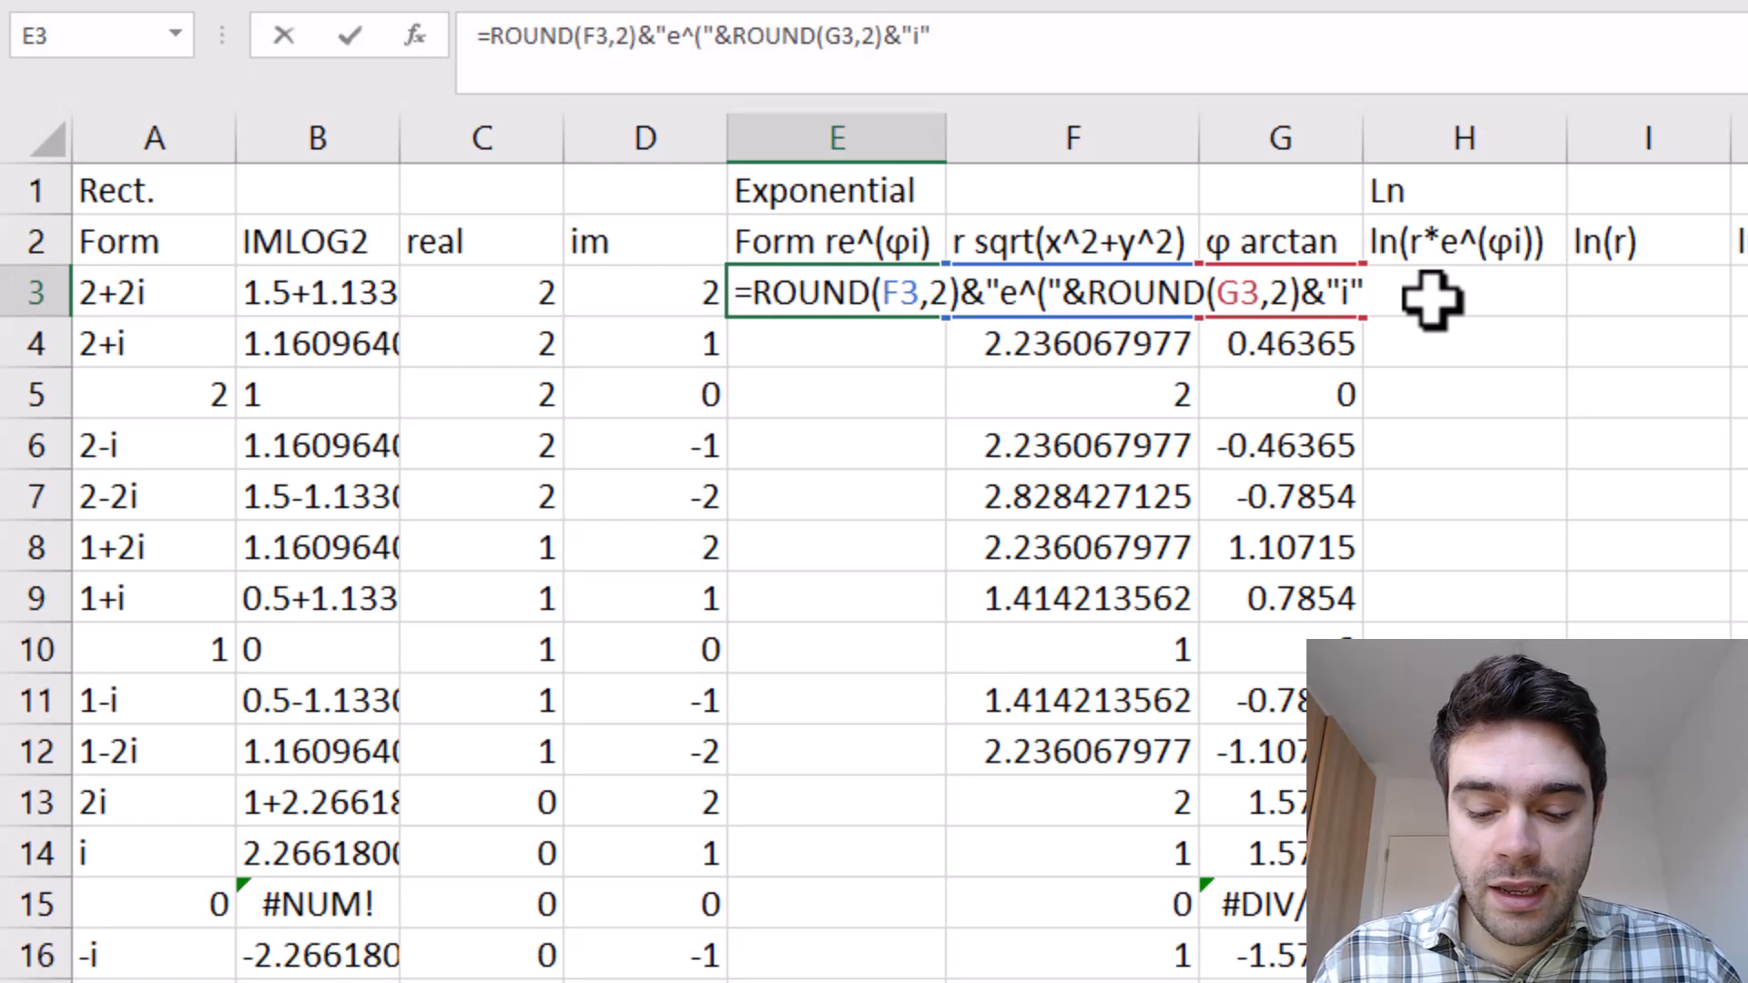
key("BackSpace")
type(")\"")
key("Return")
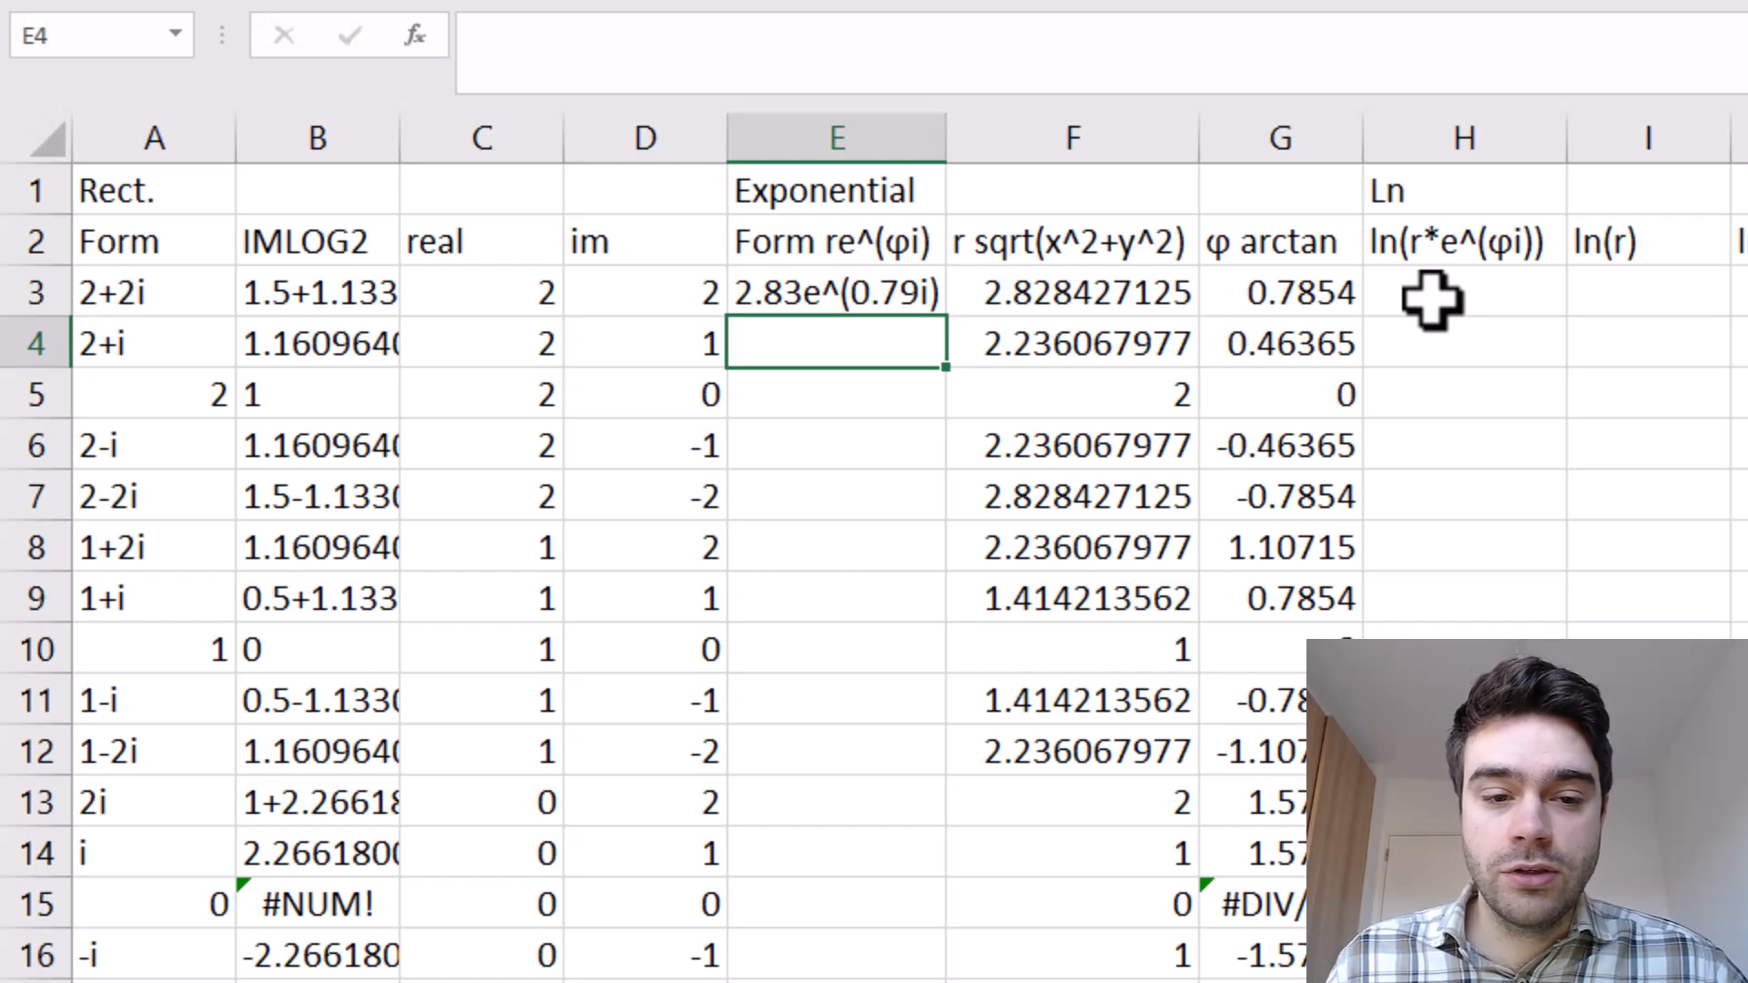
left_click(858, 292)
double_click(945, 318)
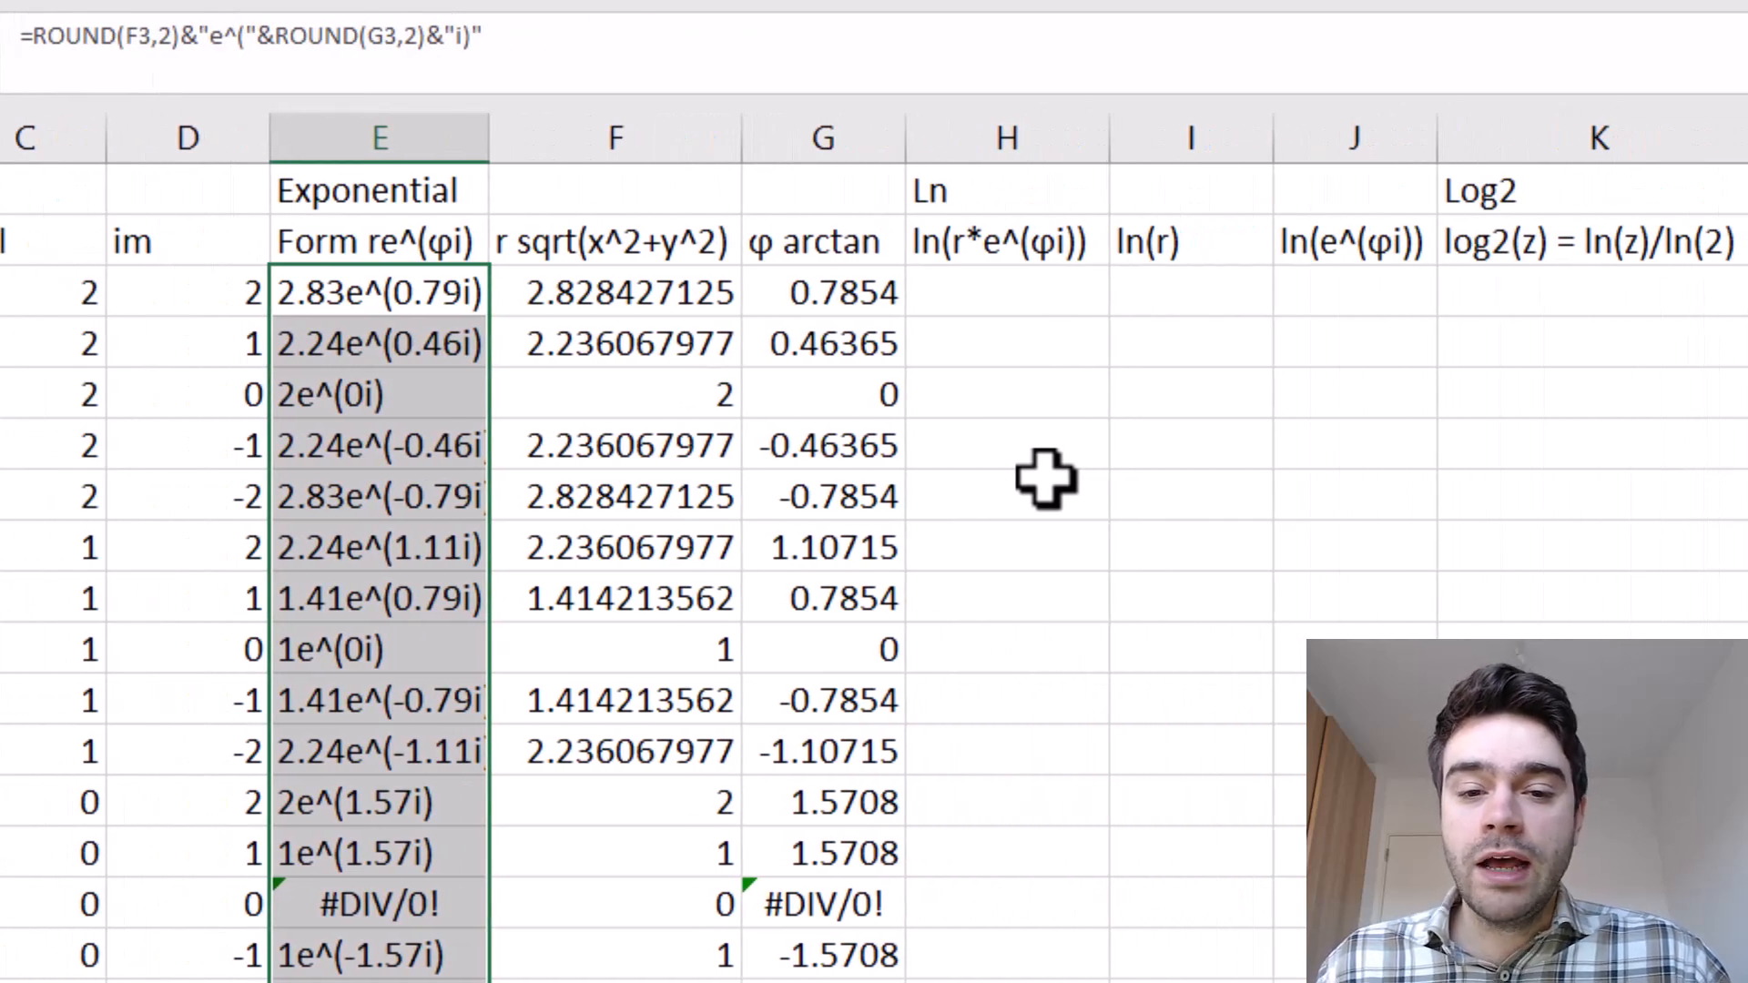
left_click(1046, 242)
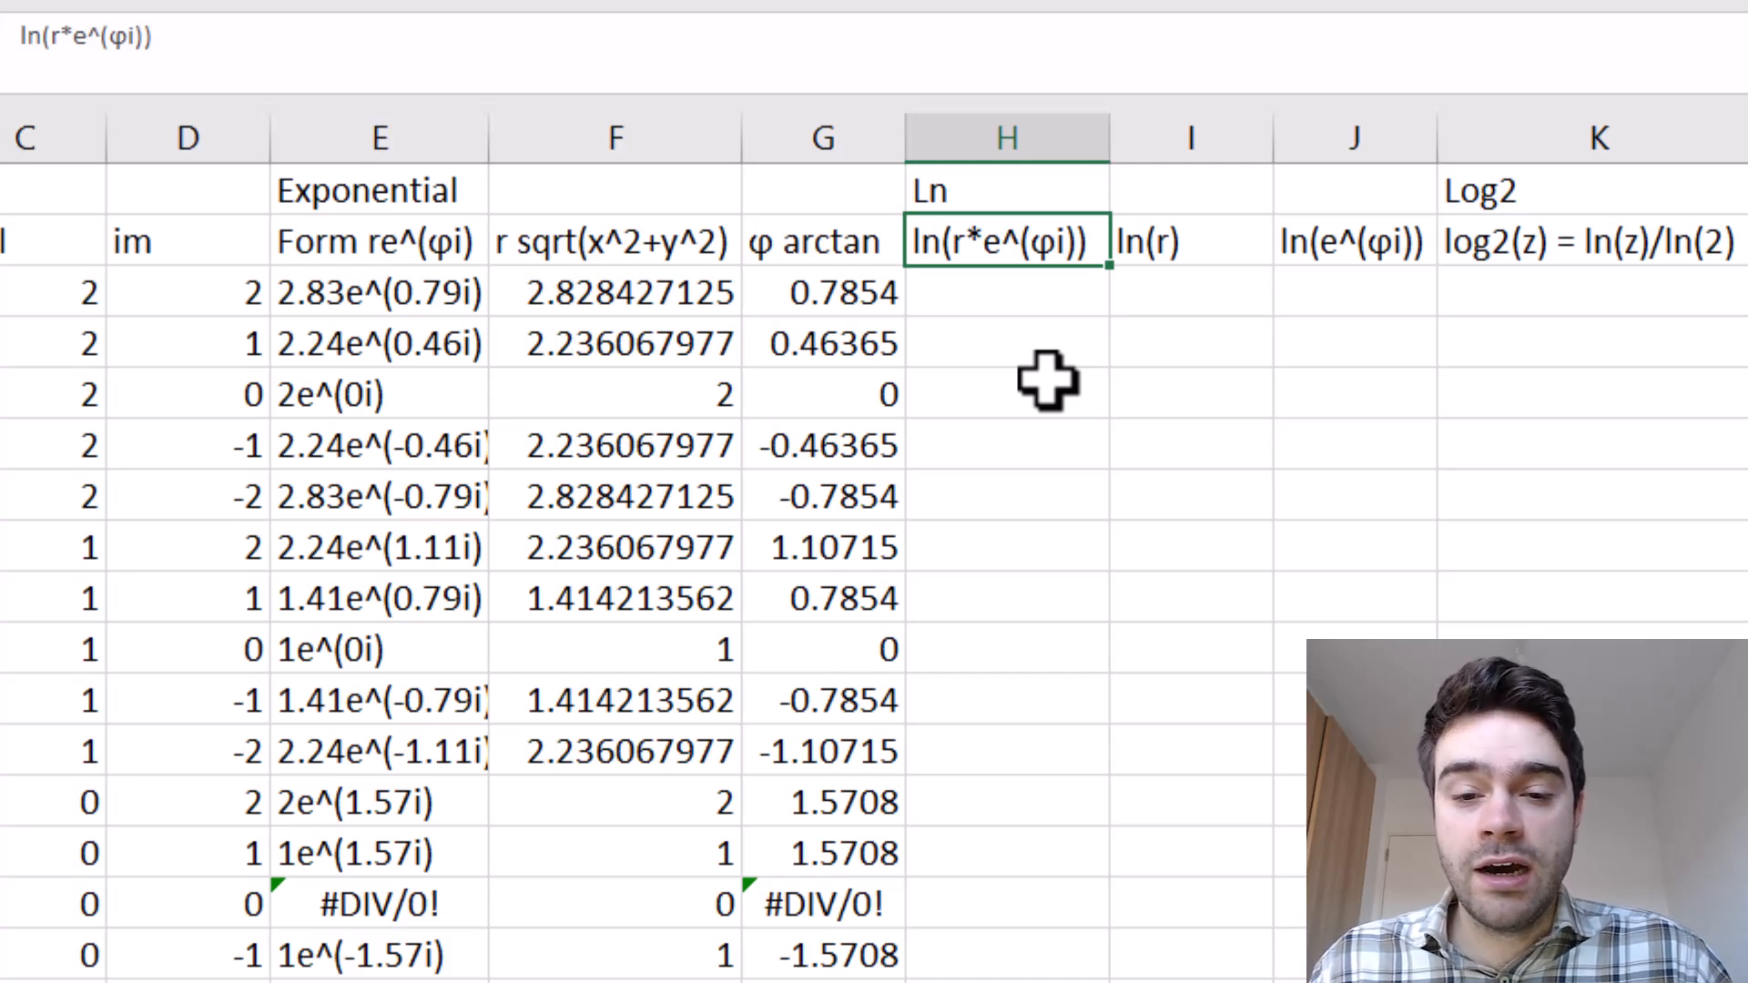
key("Right")
key("Right")
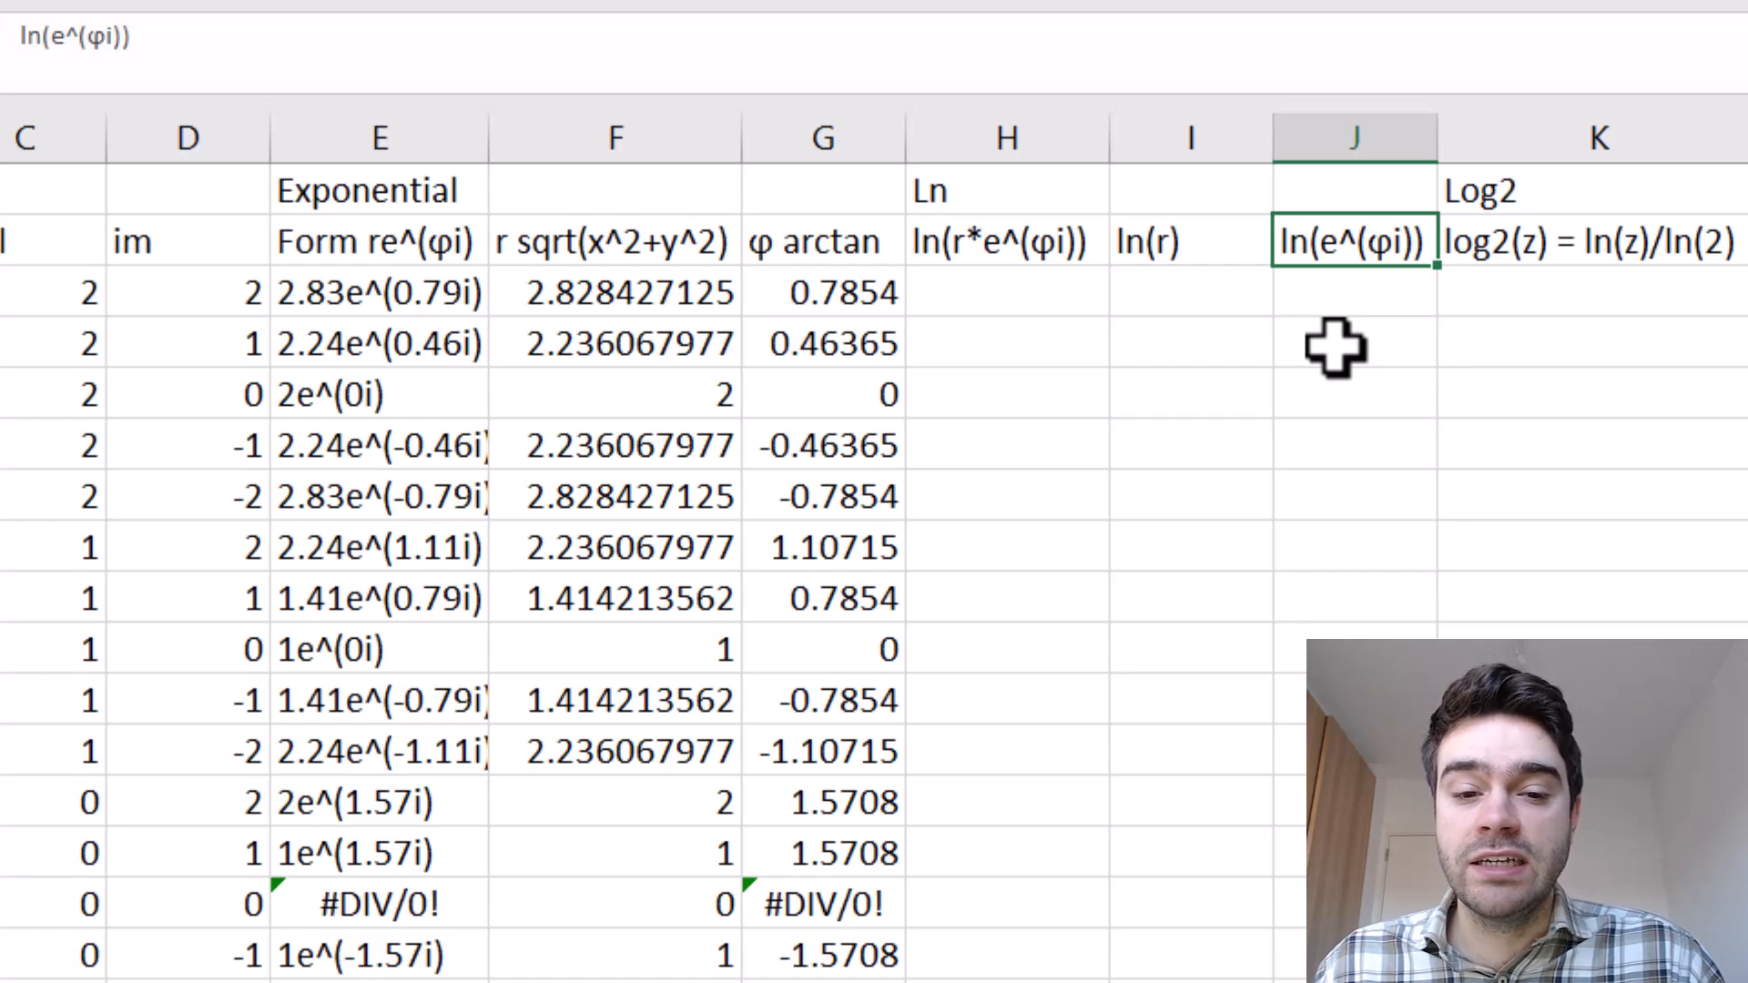
Calculate ln(e^(φi)) in J3 with =ROUND(G3,2)&"i" and fill the formula down the column.
left_click(1363, 302)
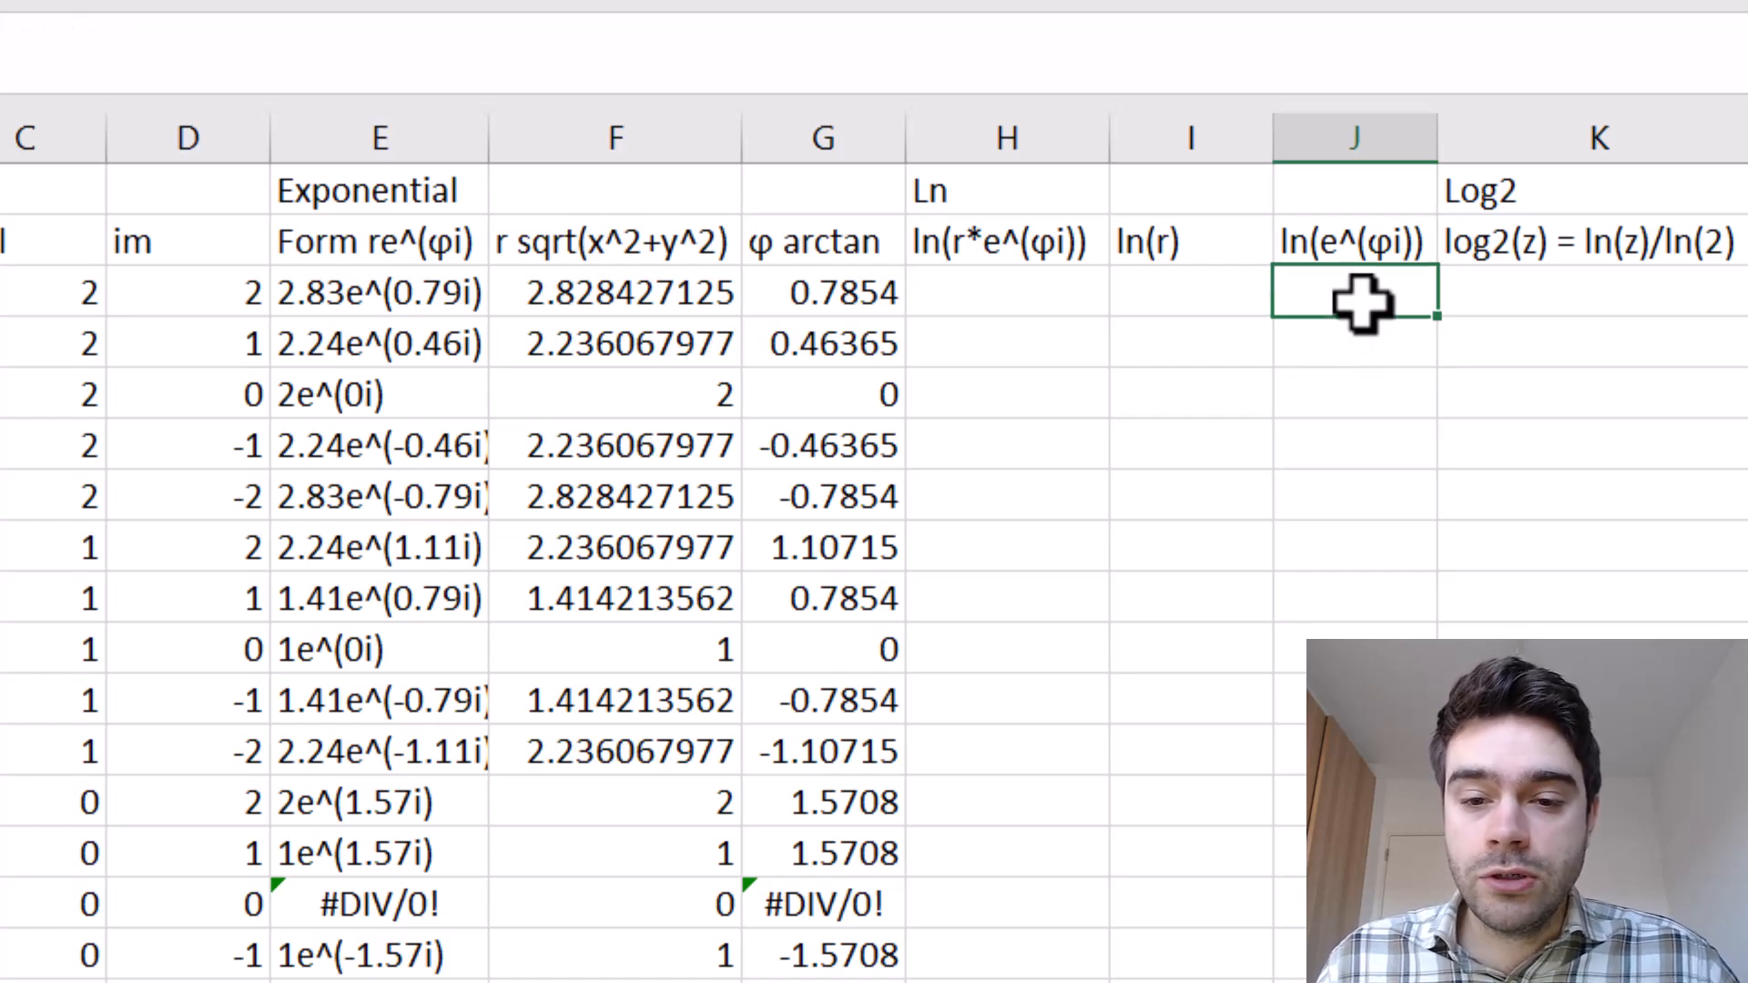
type("=R")
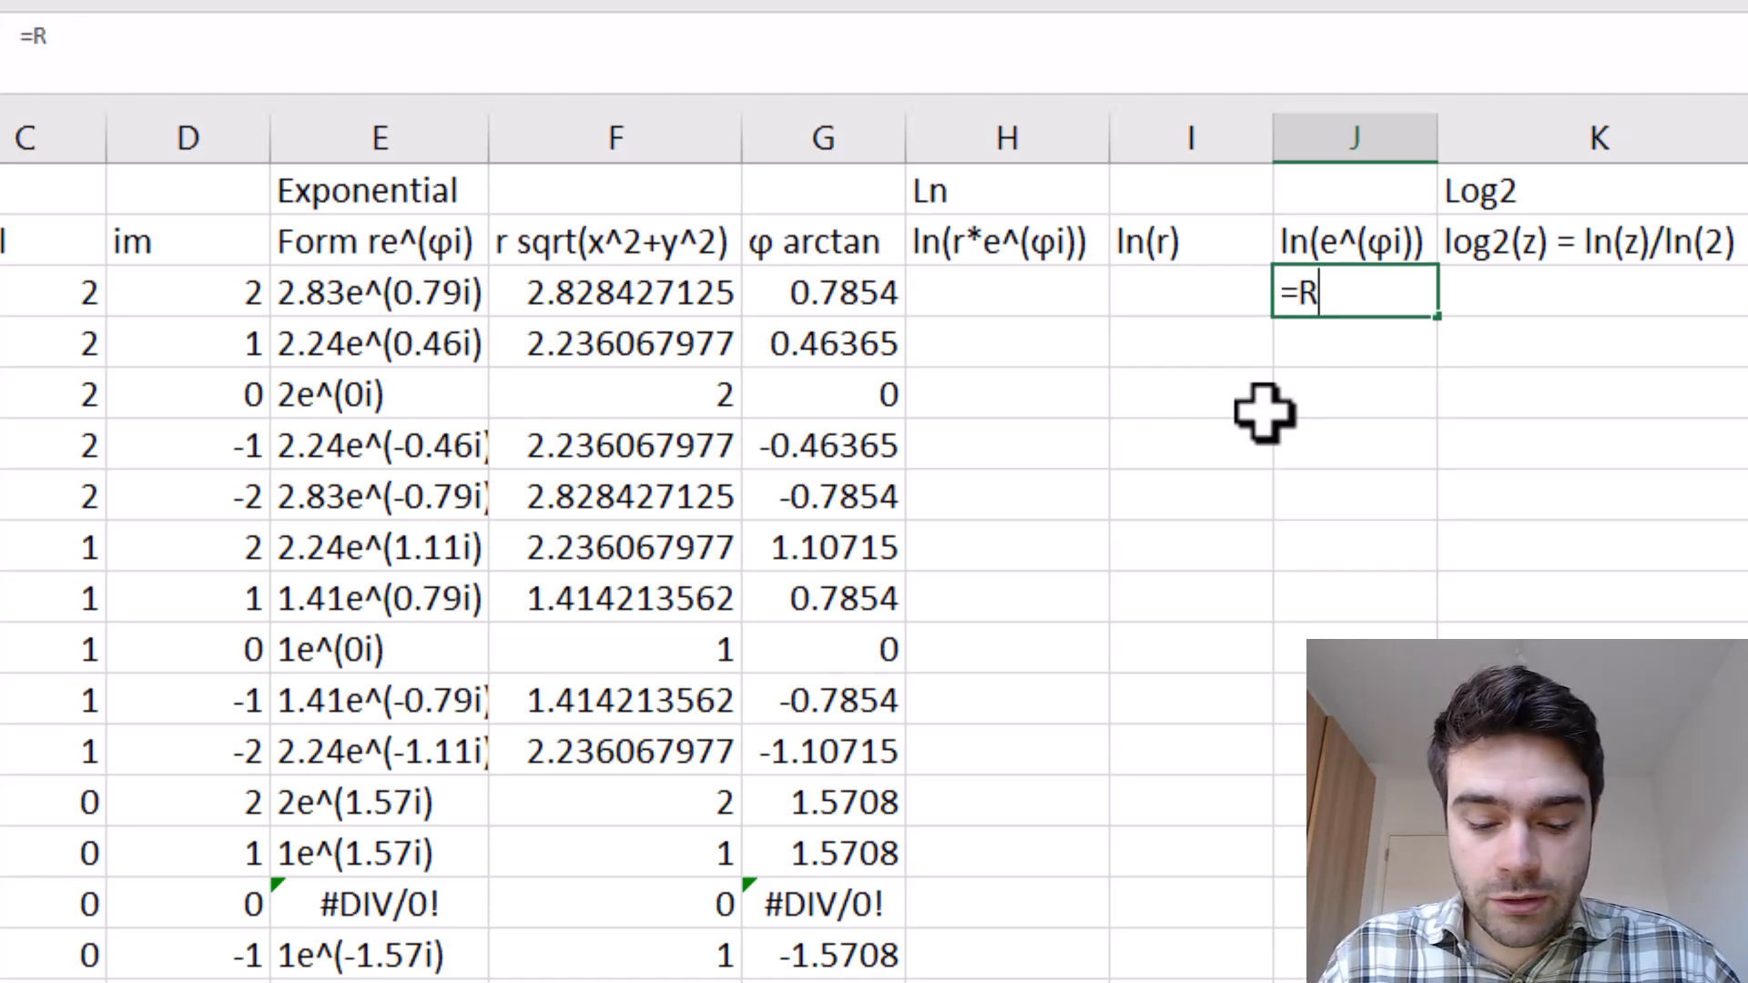
type("OUND(")
left_click(846, 296)
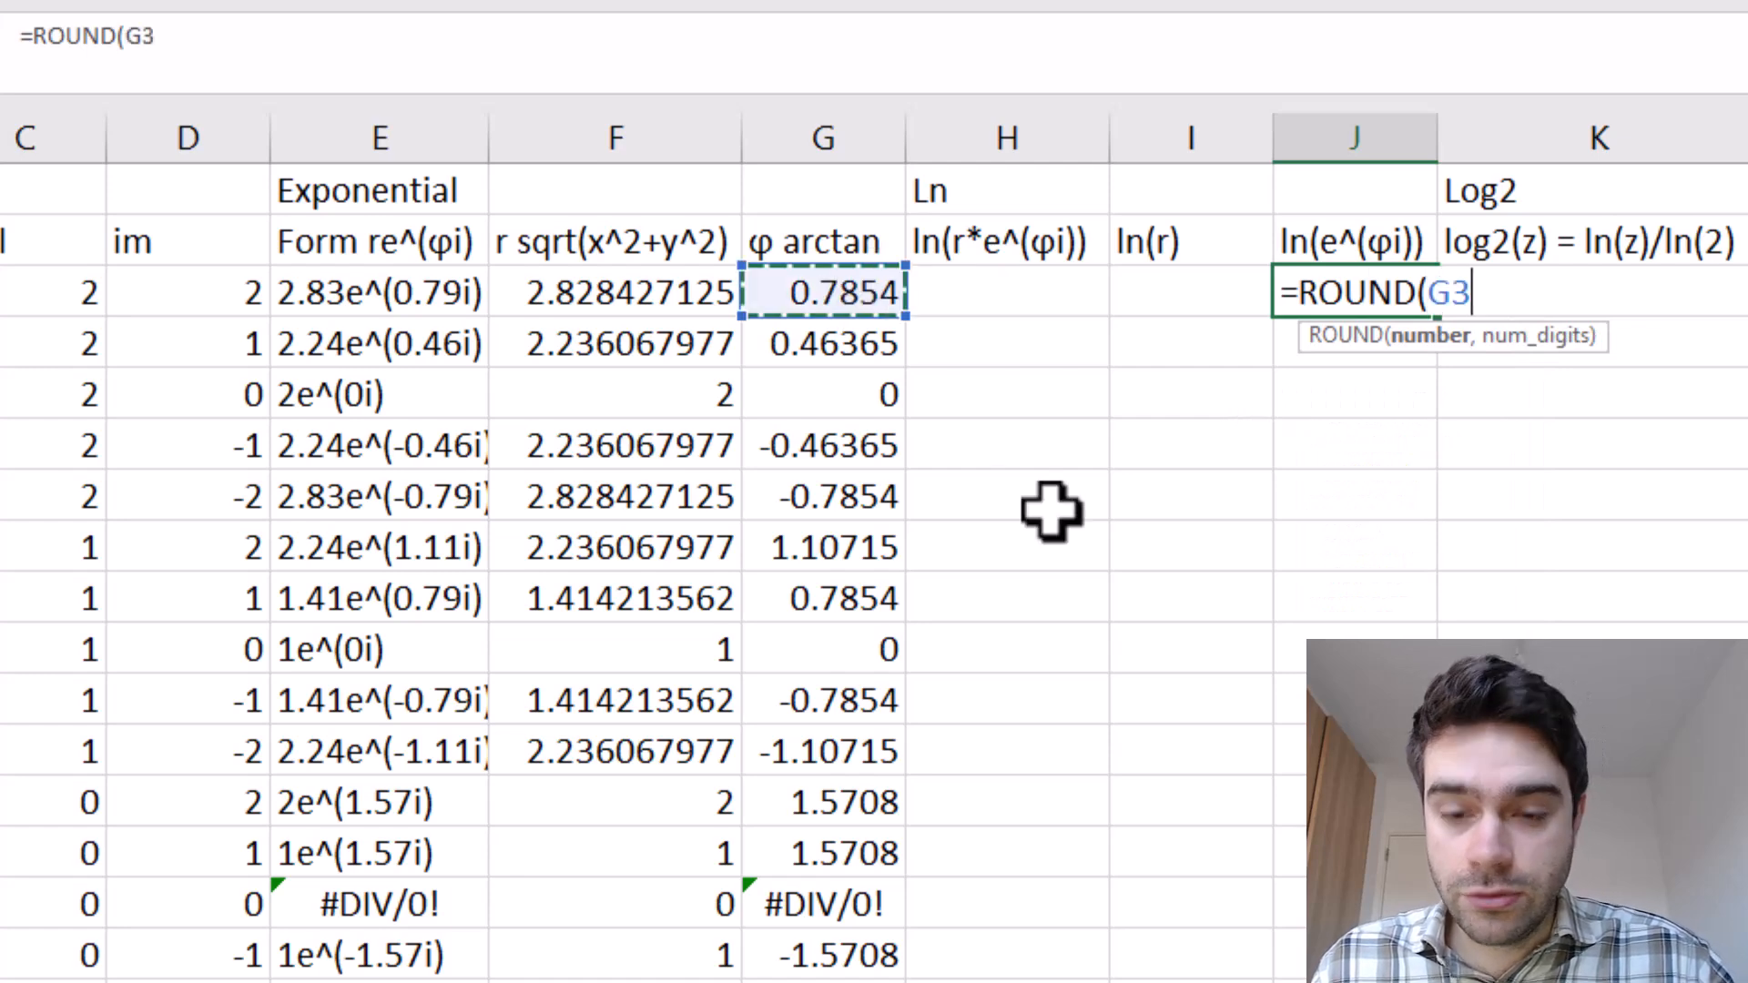
type(",2)&")
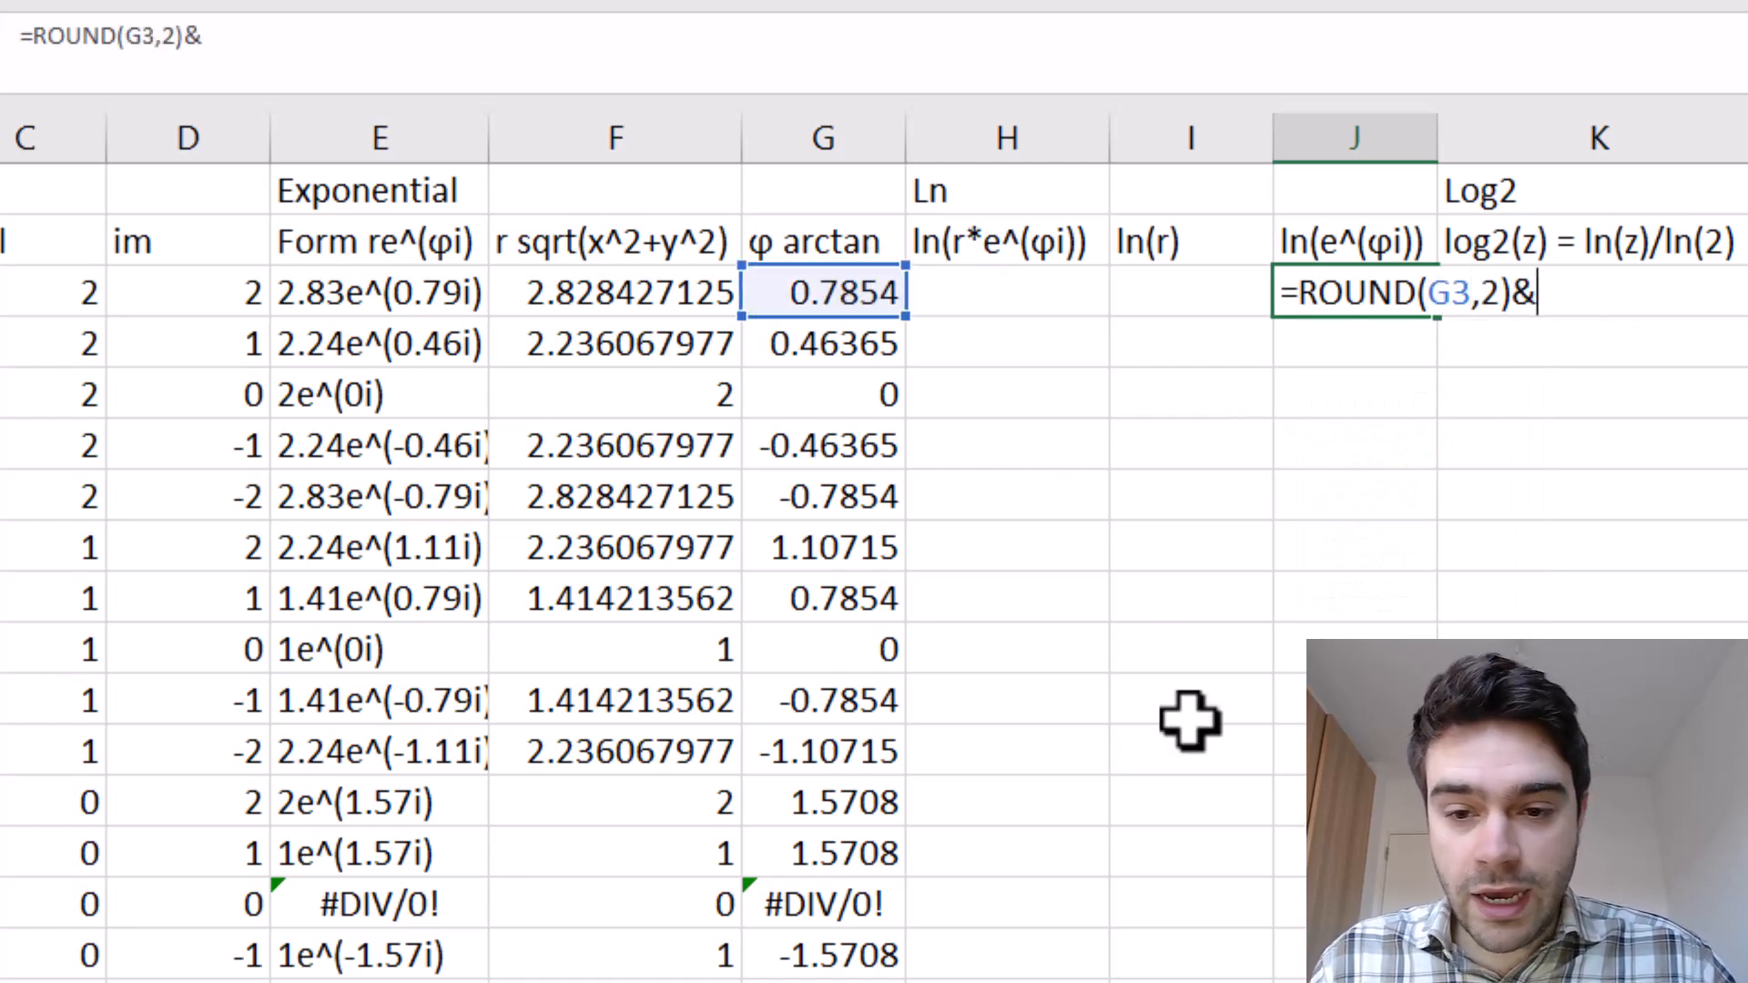
type("\"i\"")
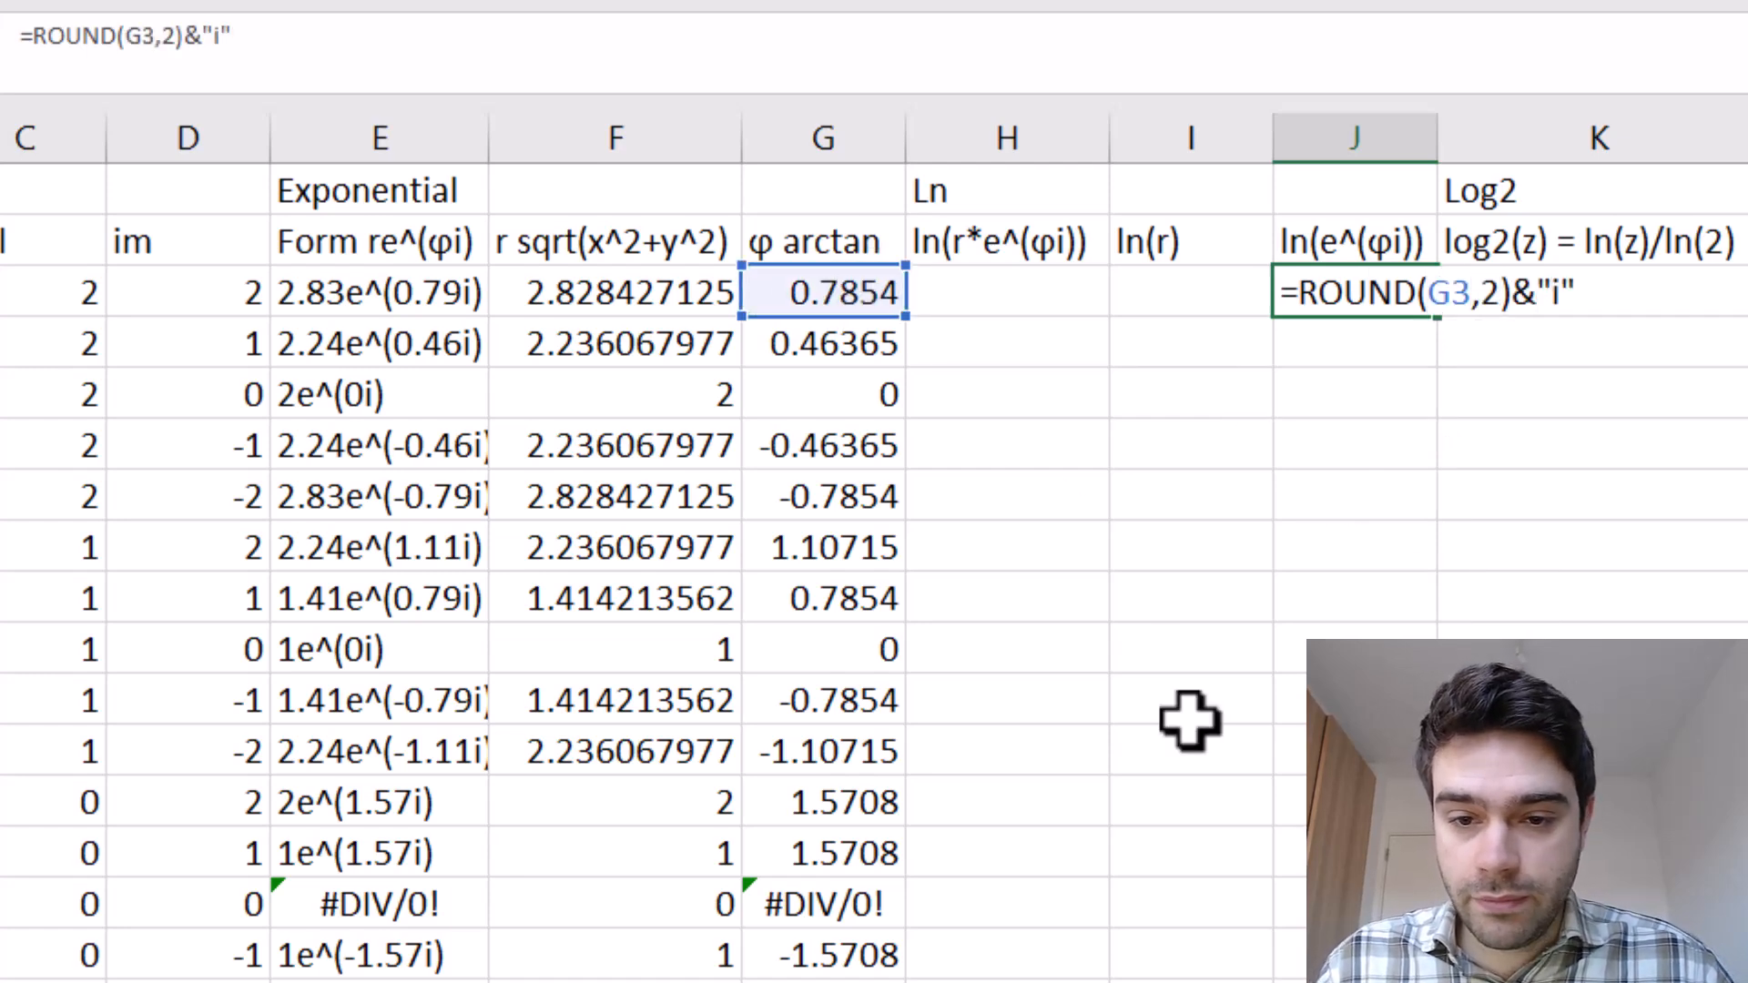
key("Return")
left_click(1411, 301)
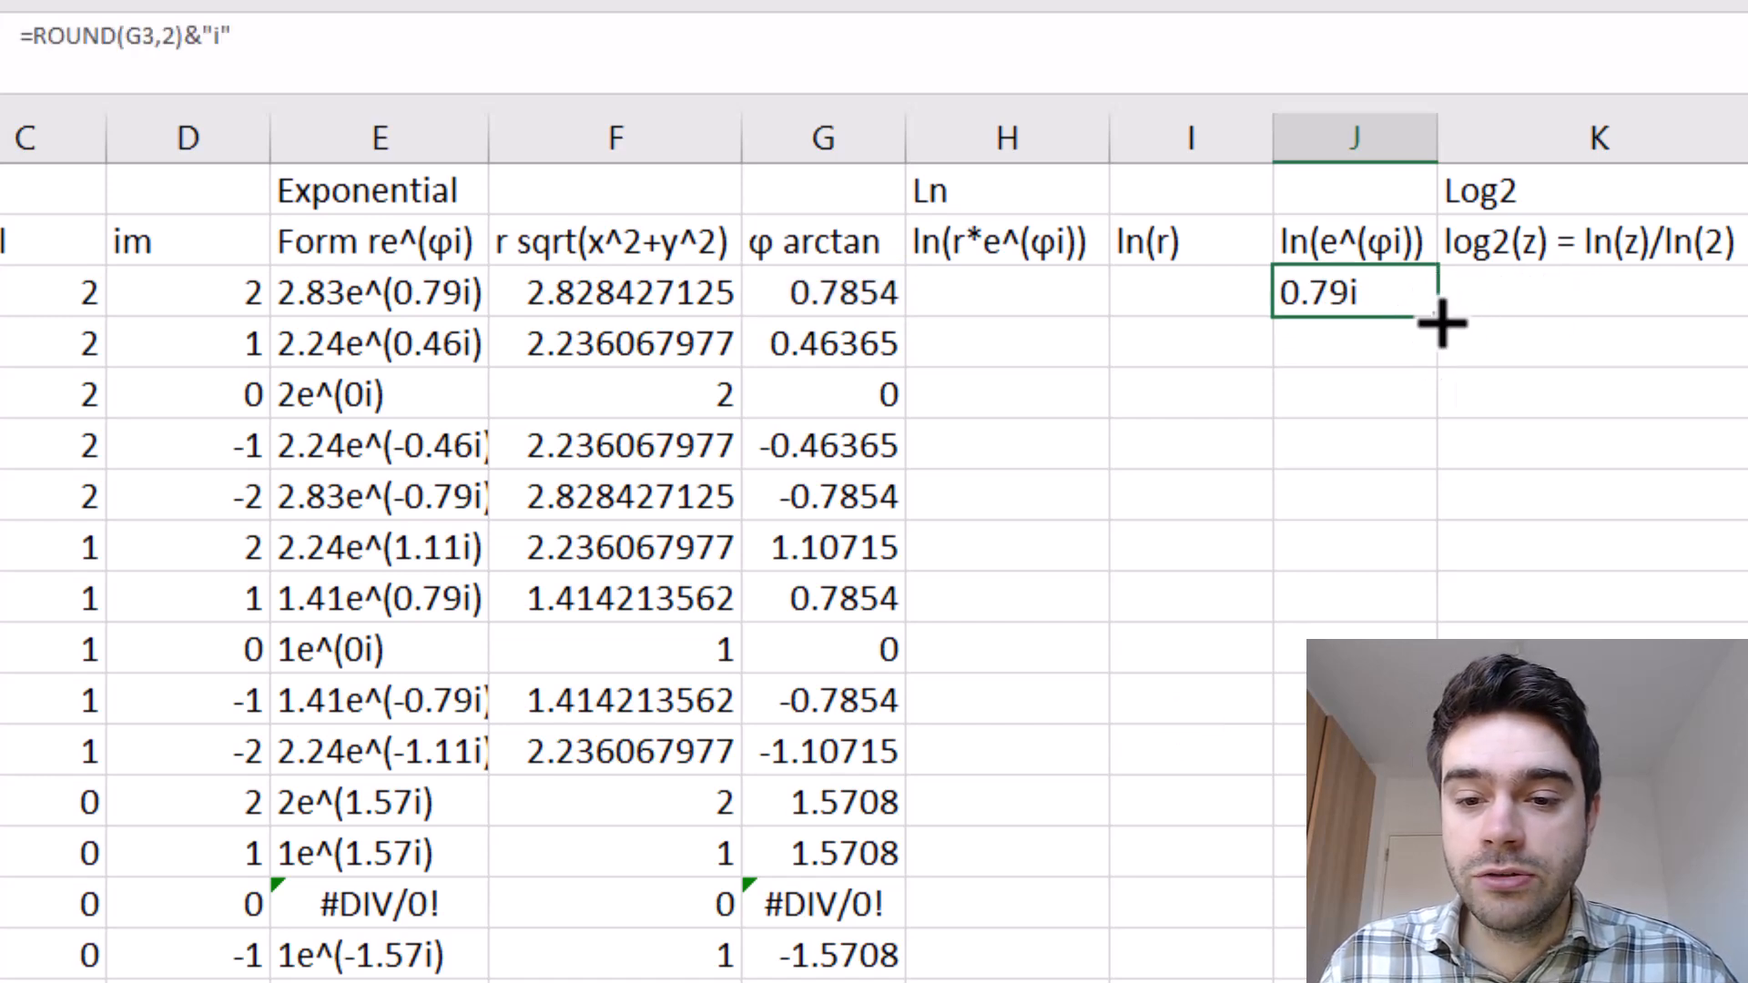
double_click(1438, 317)
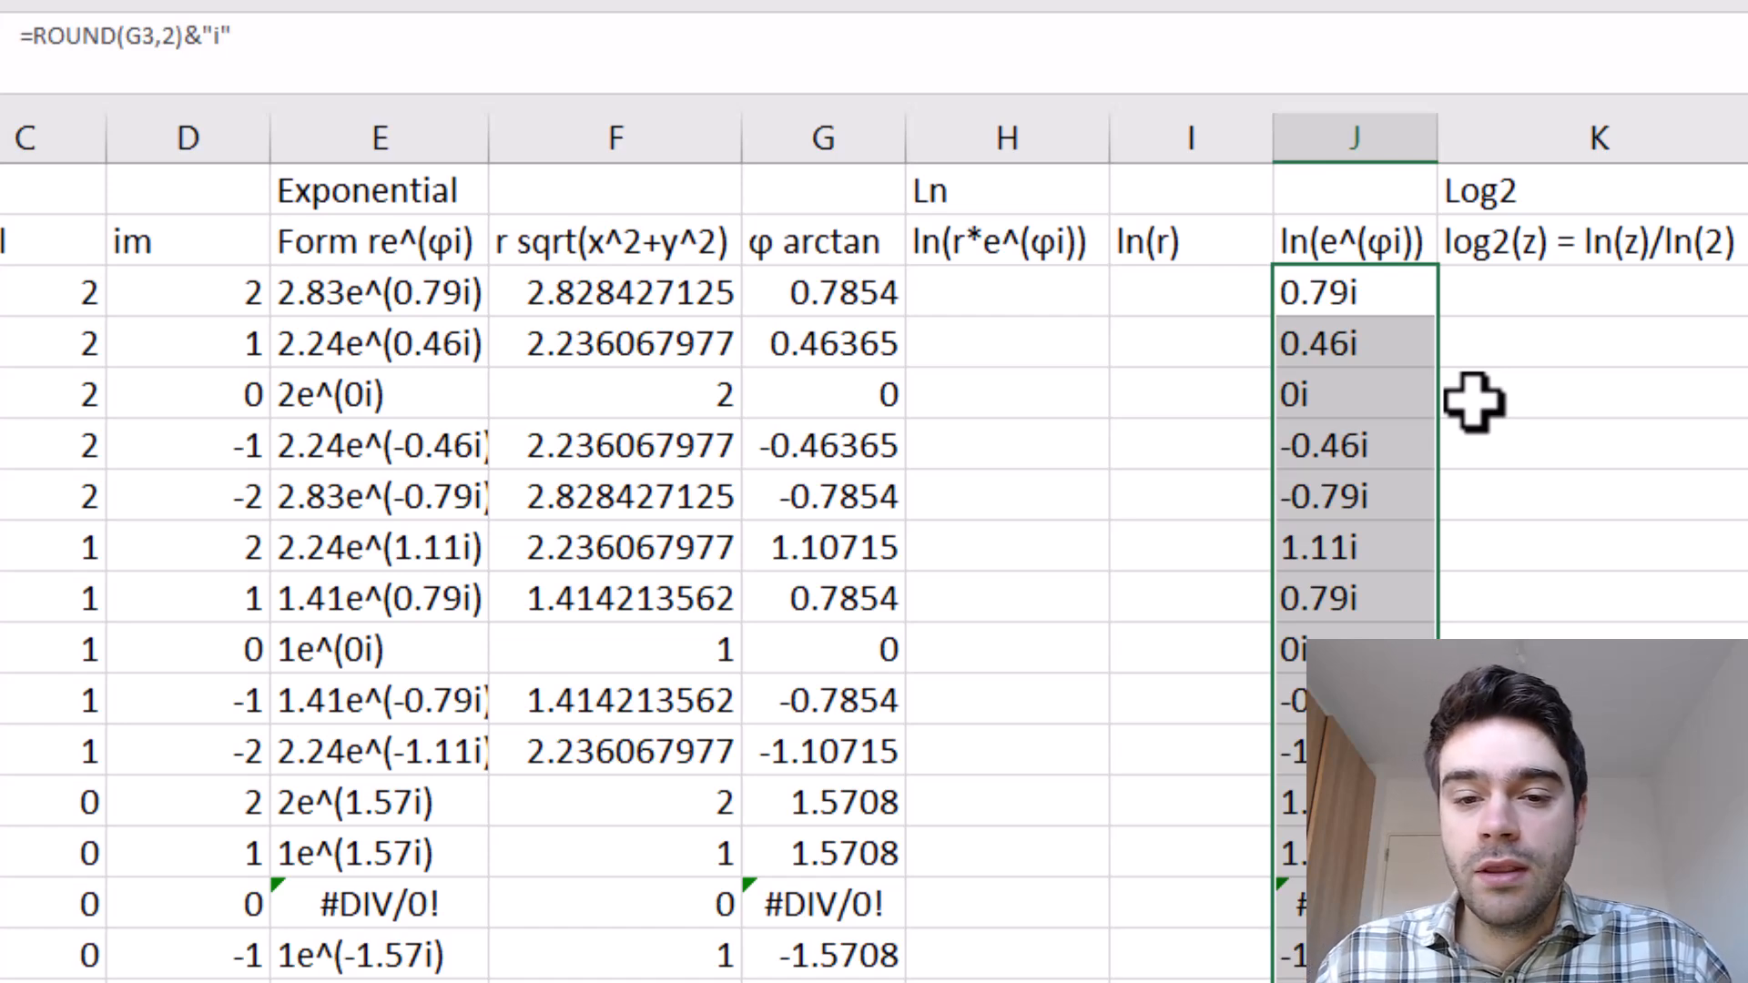
Calculate ln(r) in I3 with =LN(F3) and fill the formula down the column.
left_click(1186, 296)
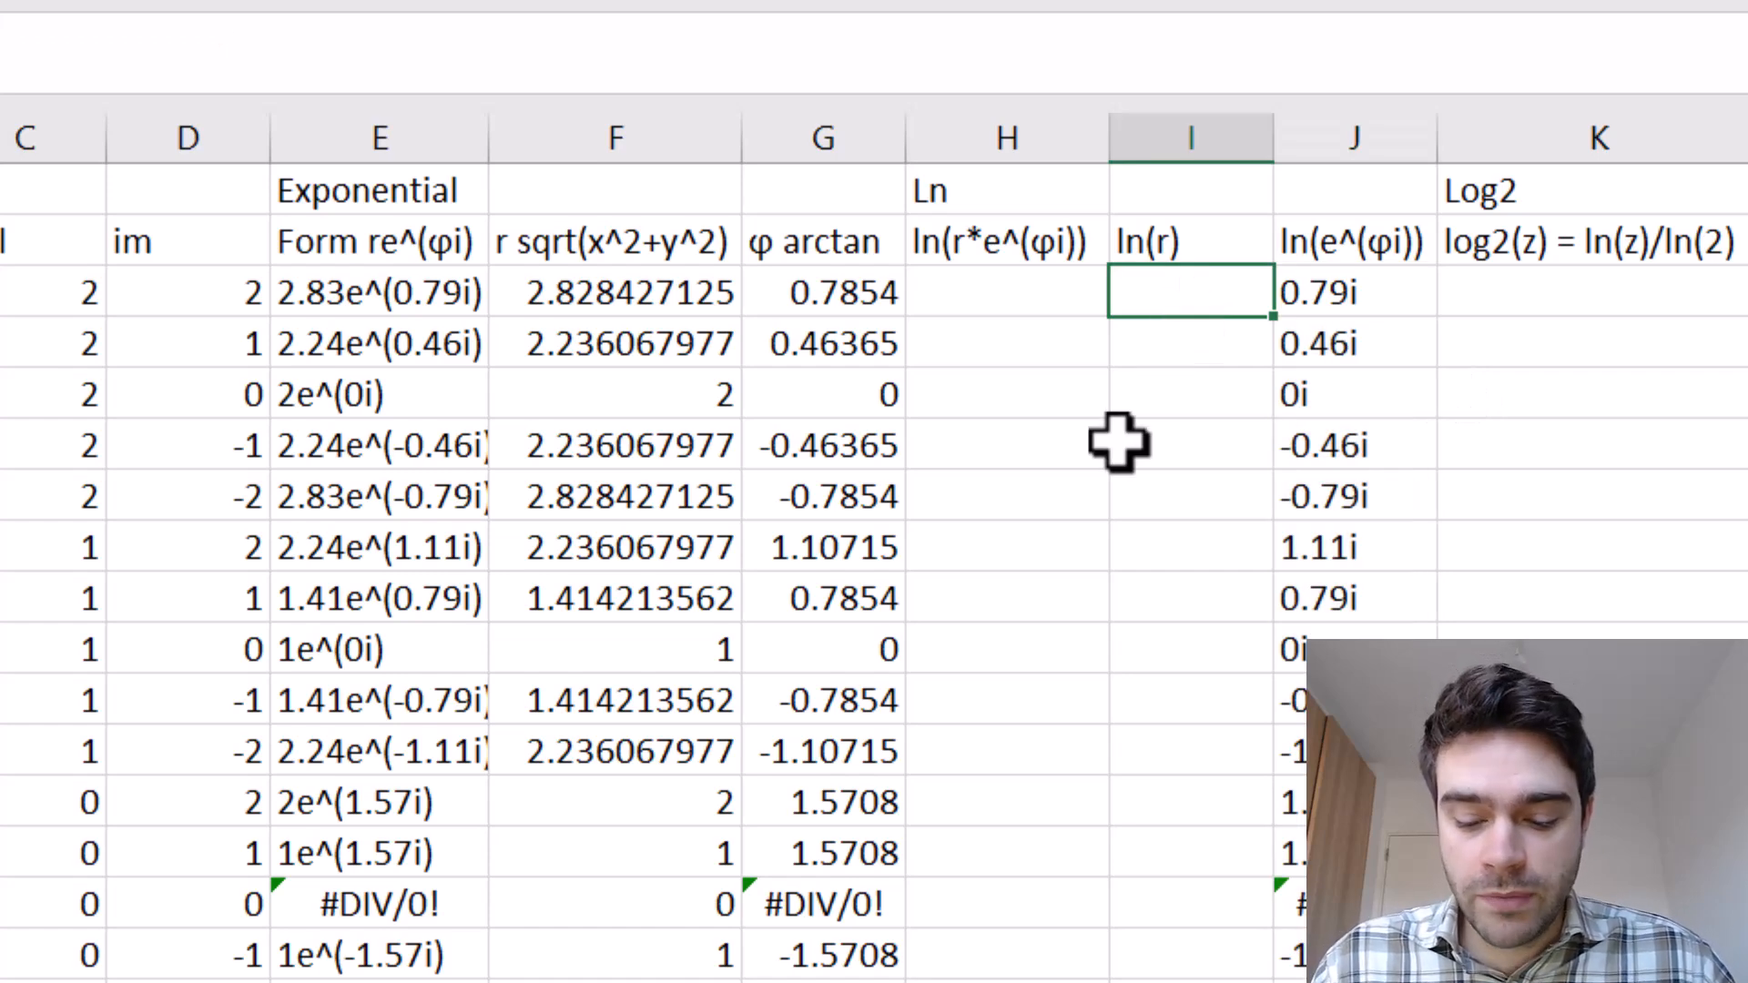
type("=LN(")
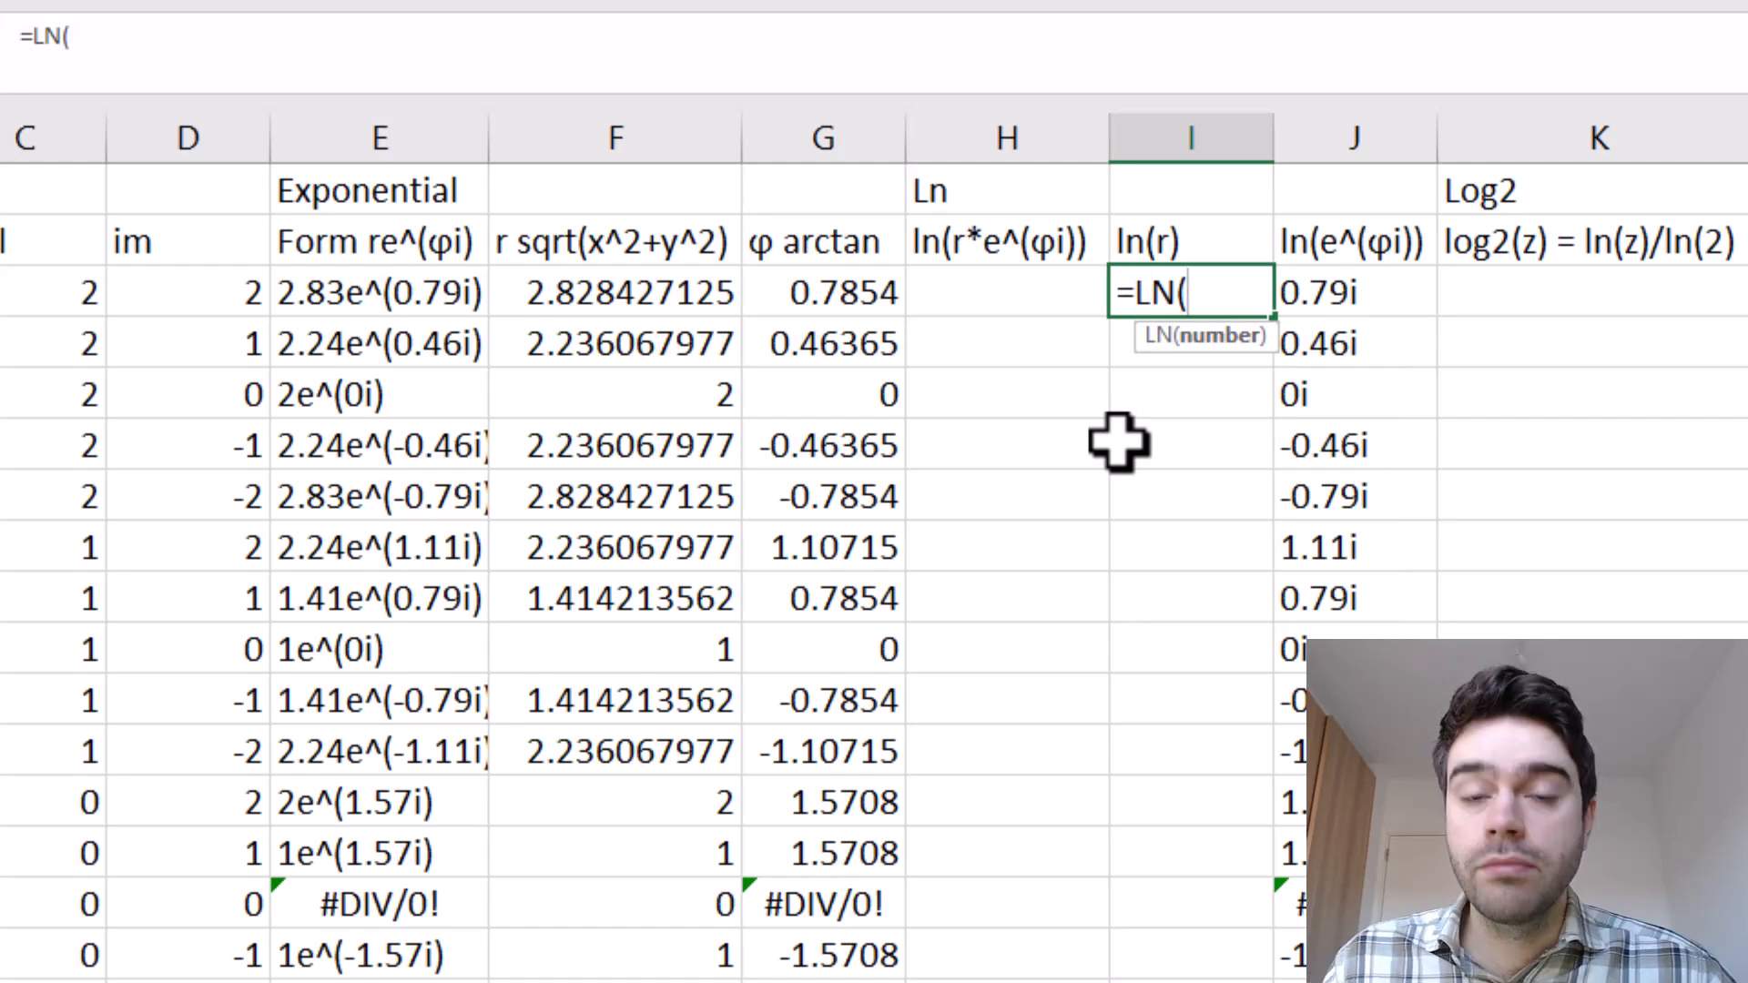
left_click(652, 291)
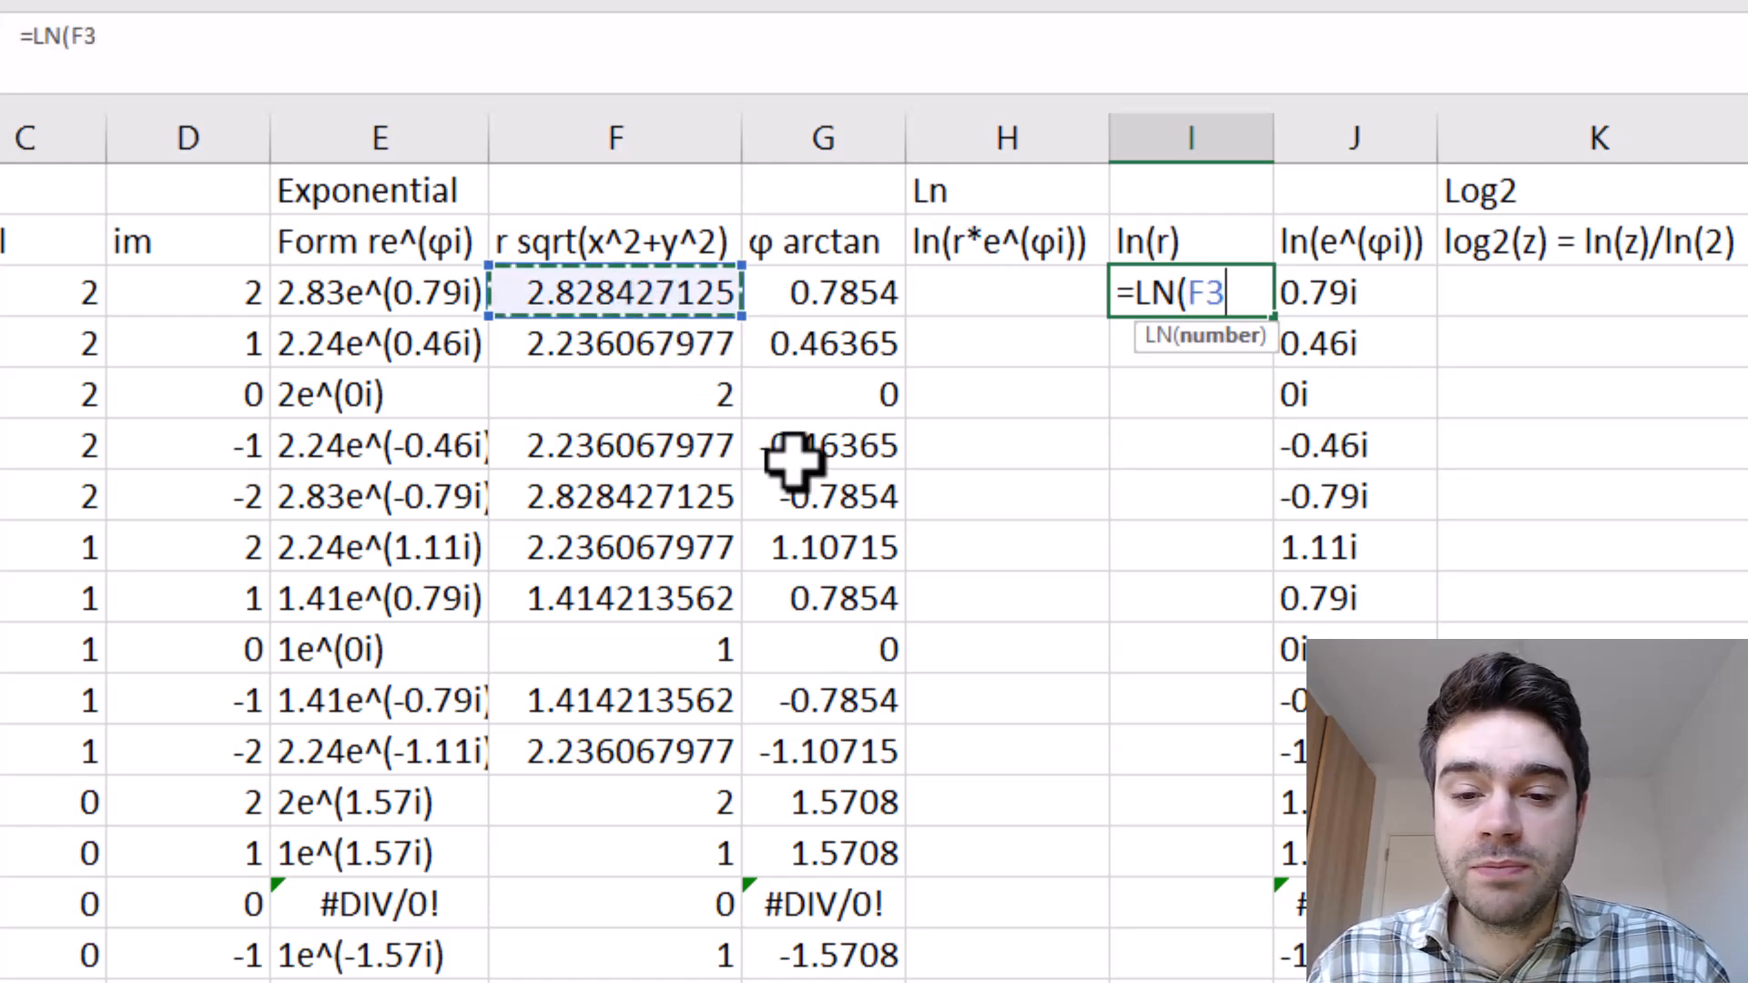
key("Return")
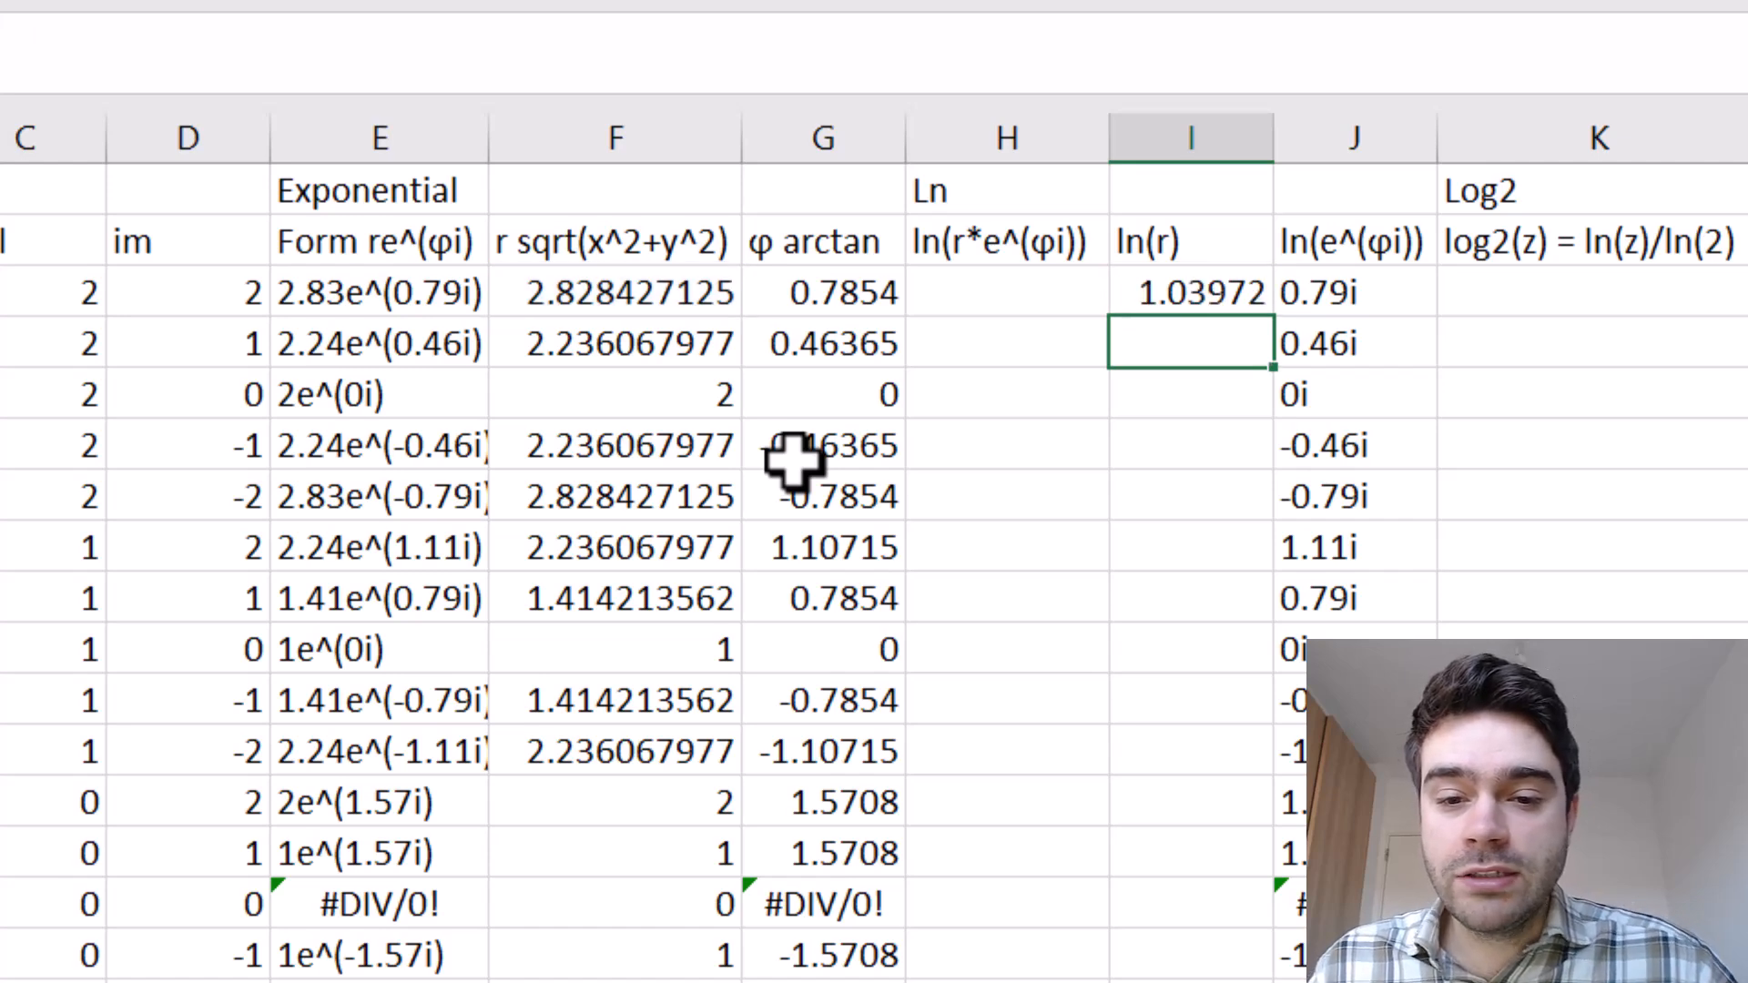
left_click(1241, 292)
double_click(1273, 318)
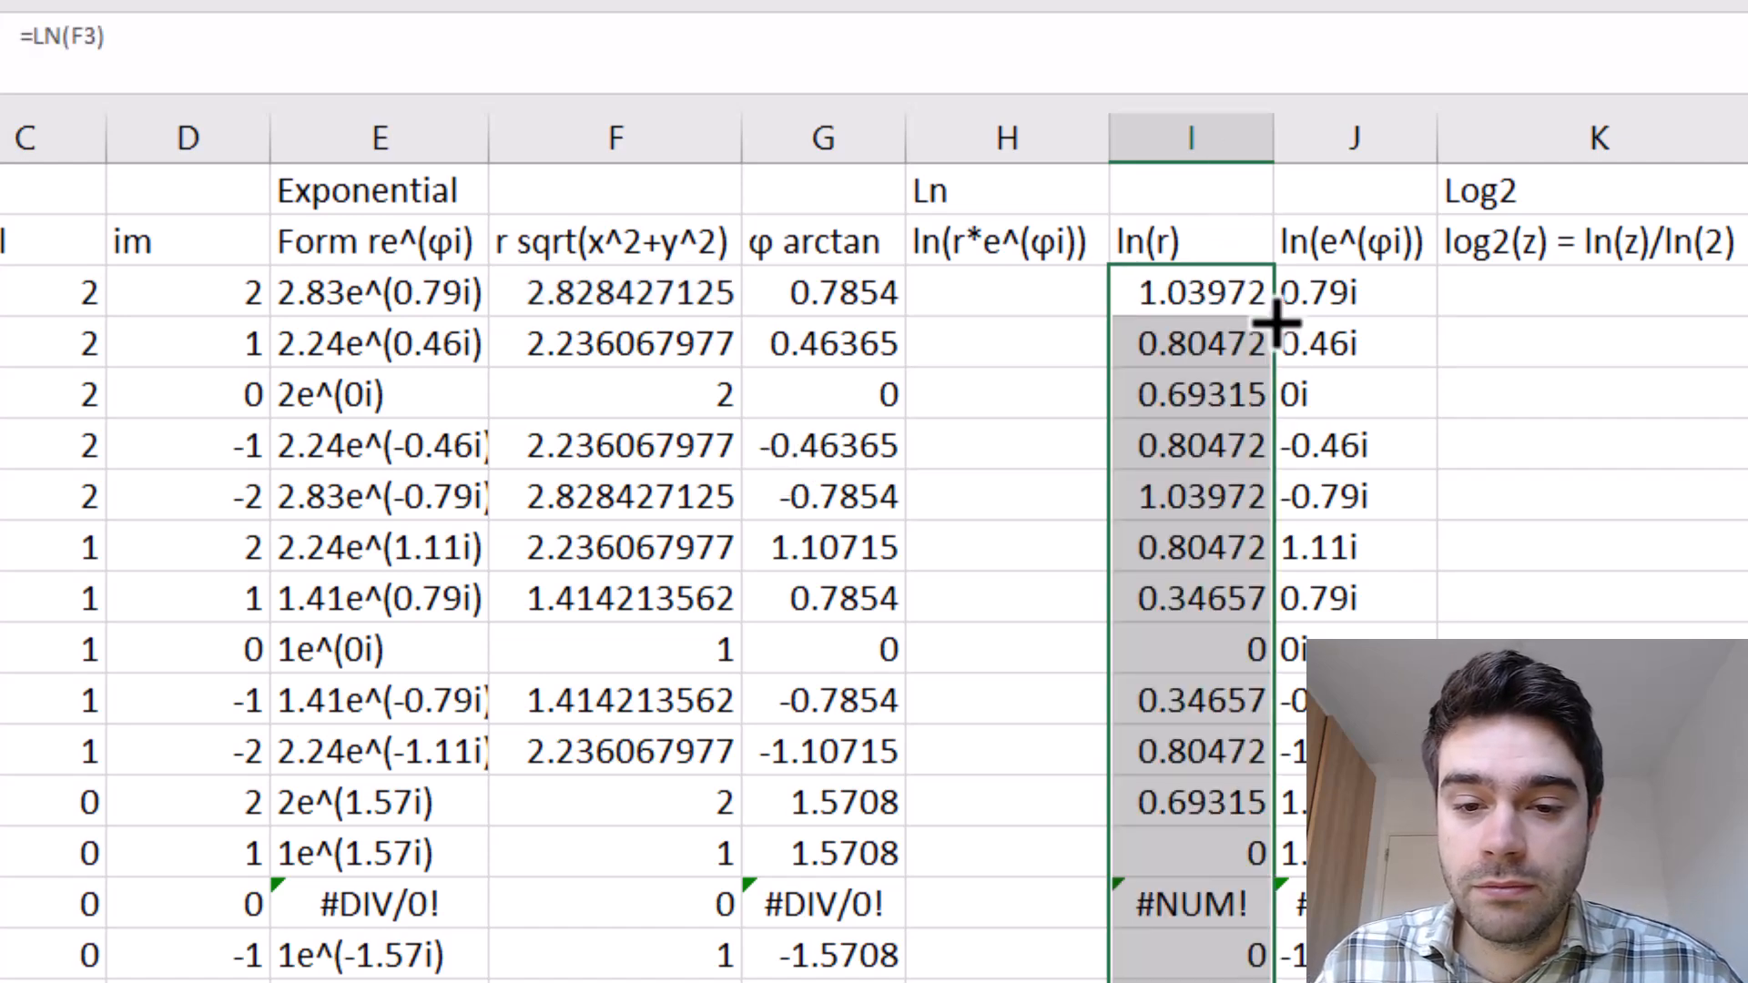
Begin the ln(r*e^(φi)) formula in H3 with =ROUND(I3,2) for the real part.
key("Left")
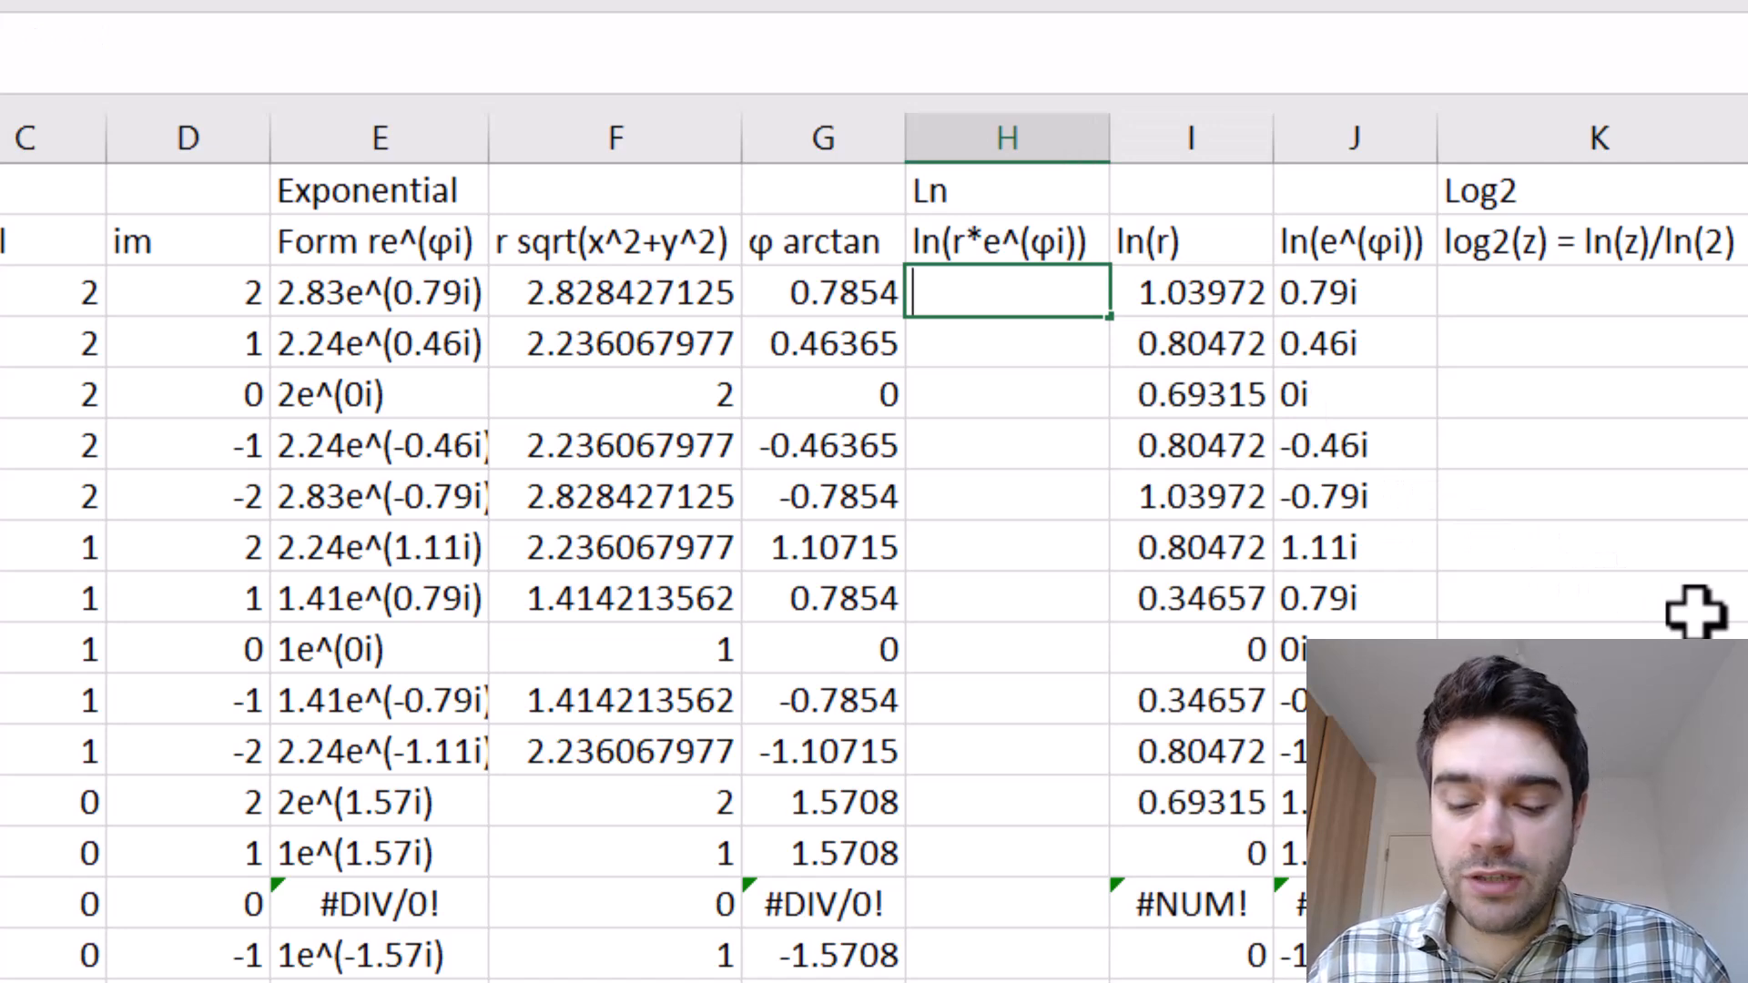
type("=")
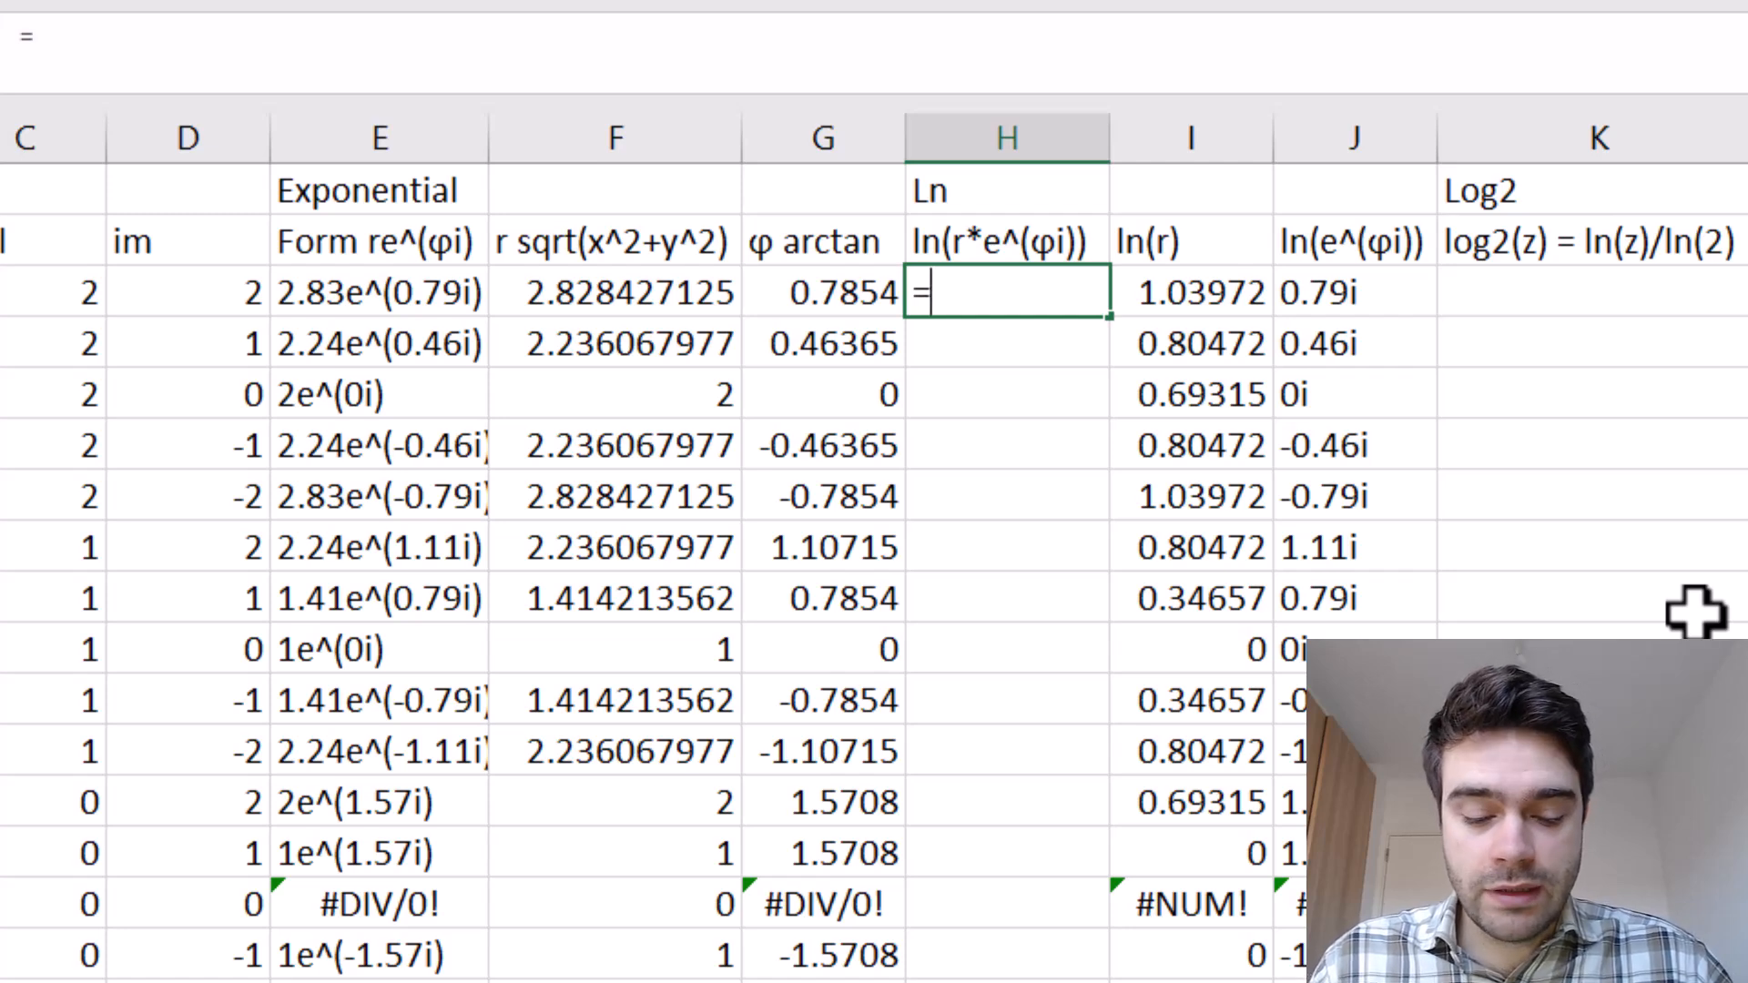
type("L")
key("BackSpace")
type("ROUND(")
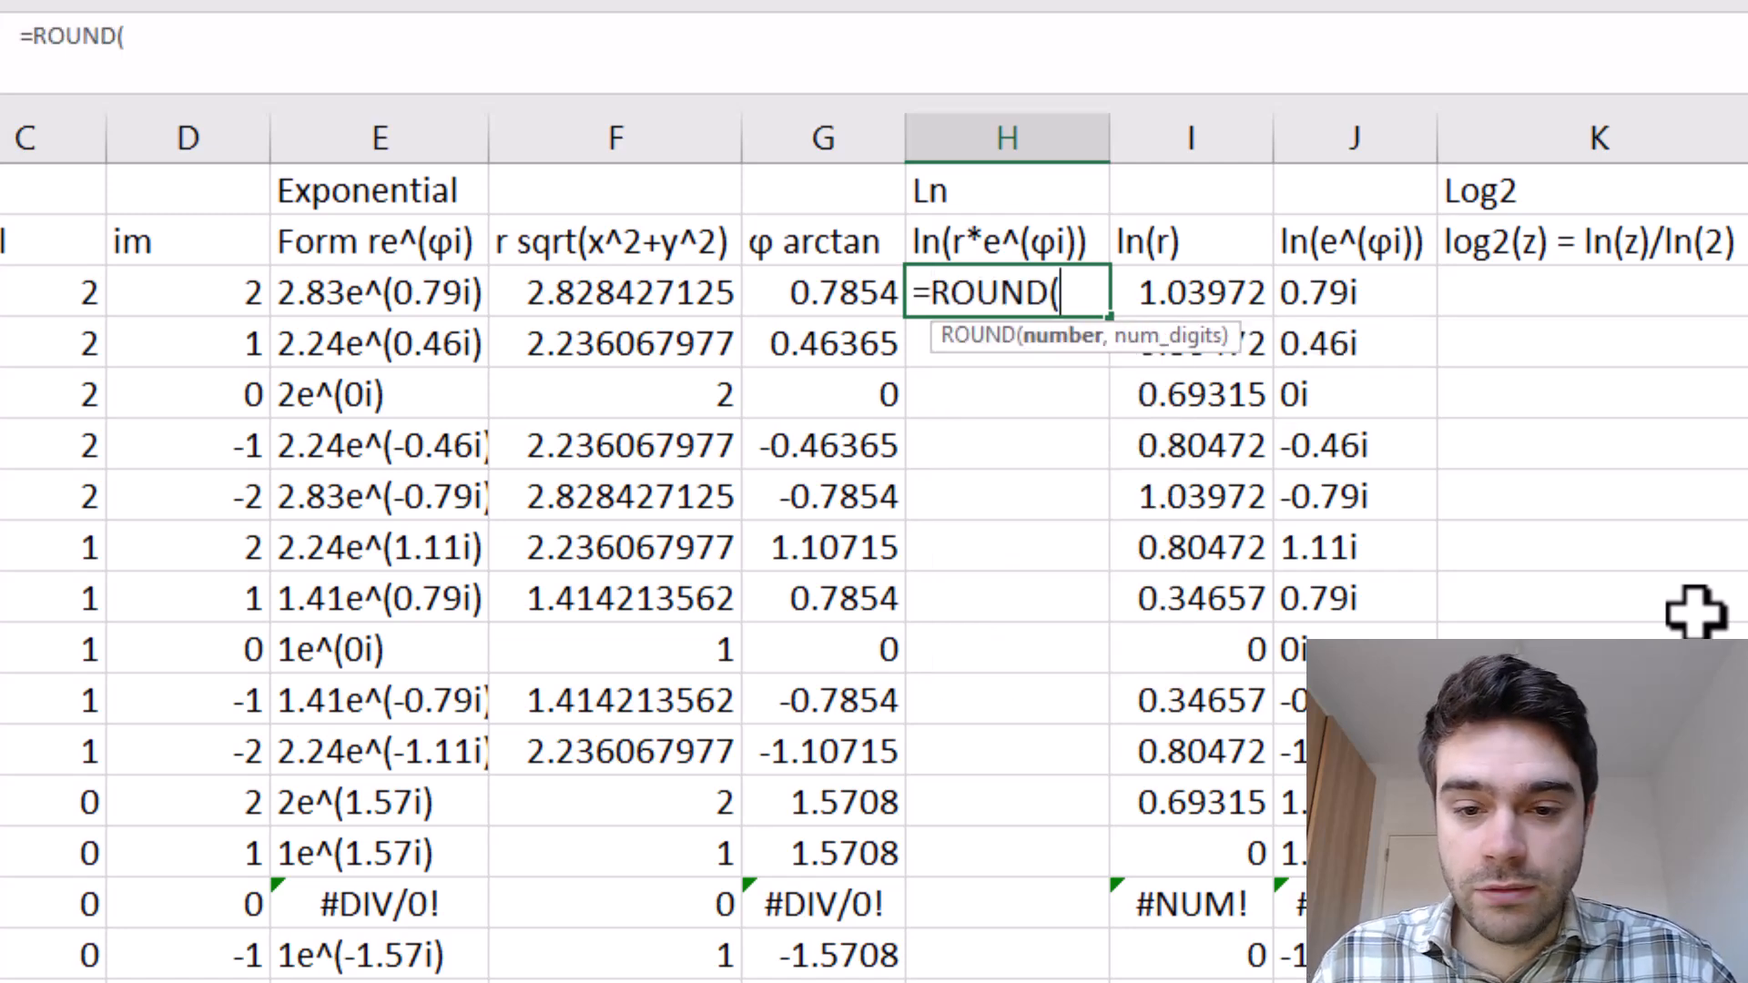
left_click(1188, 277)
type(",2)")
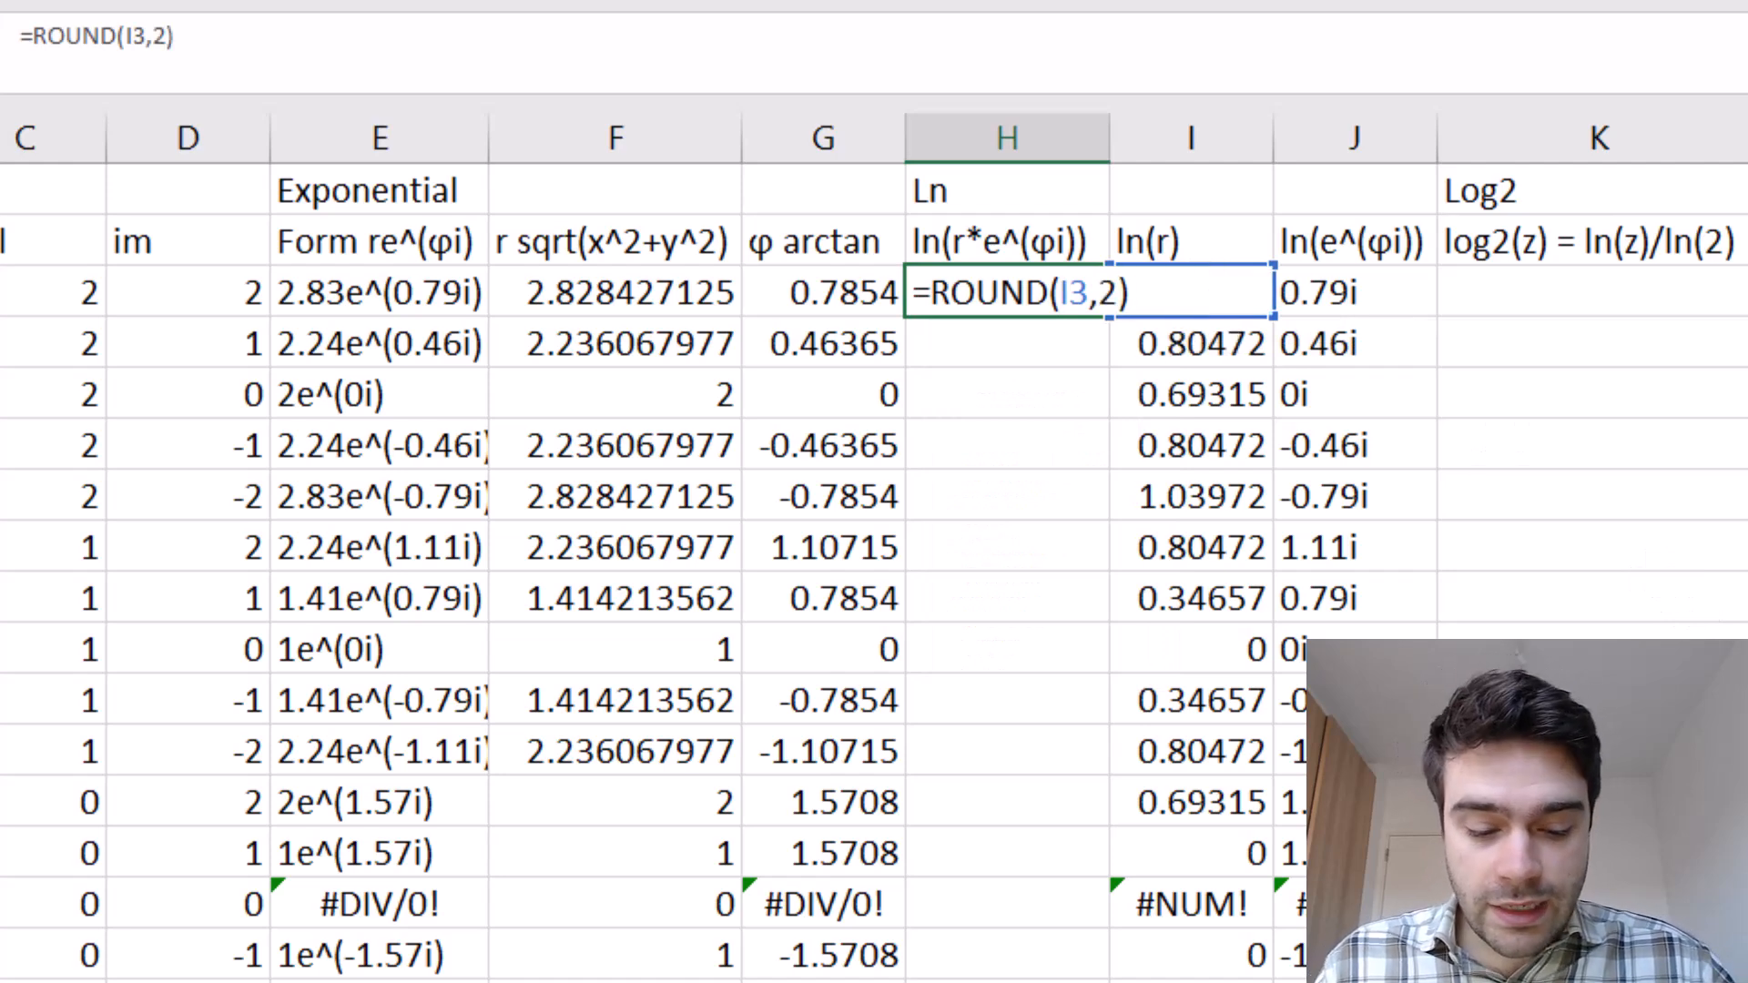
Complete the H3 formula with &"+"&J3 for the imaginary part and fill it down the column.
type("&")
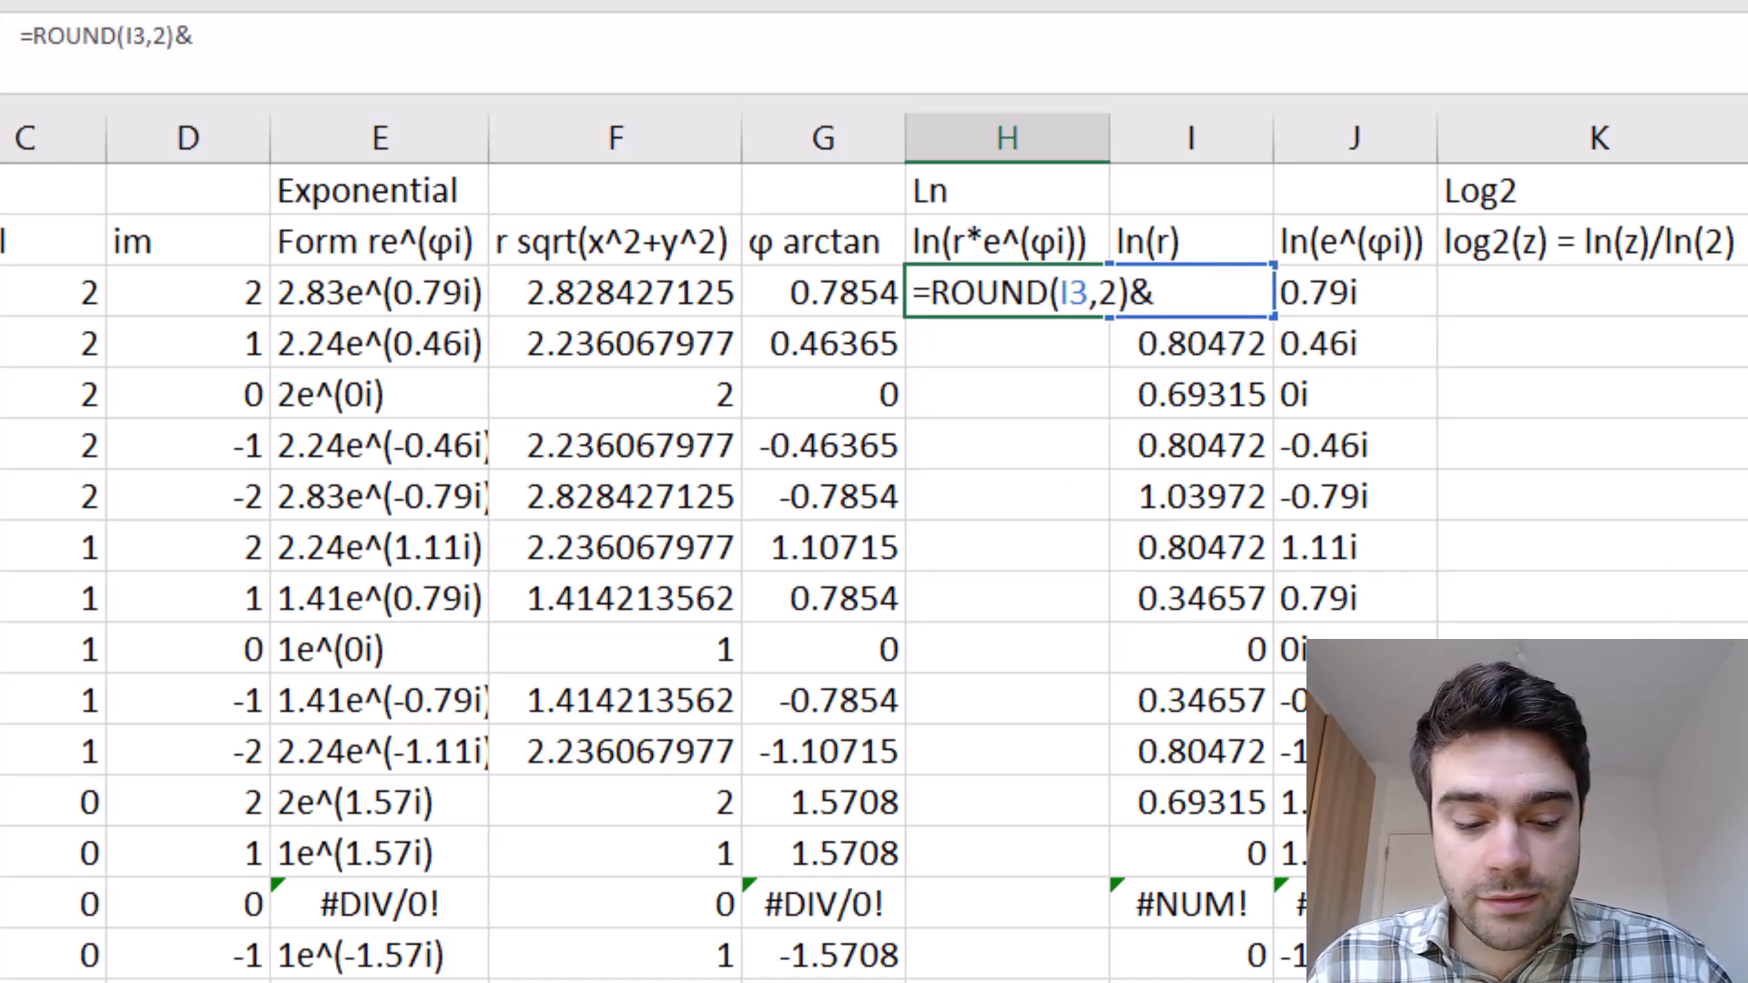
type("\"+")
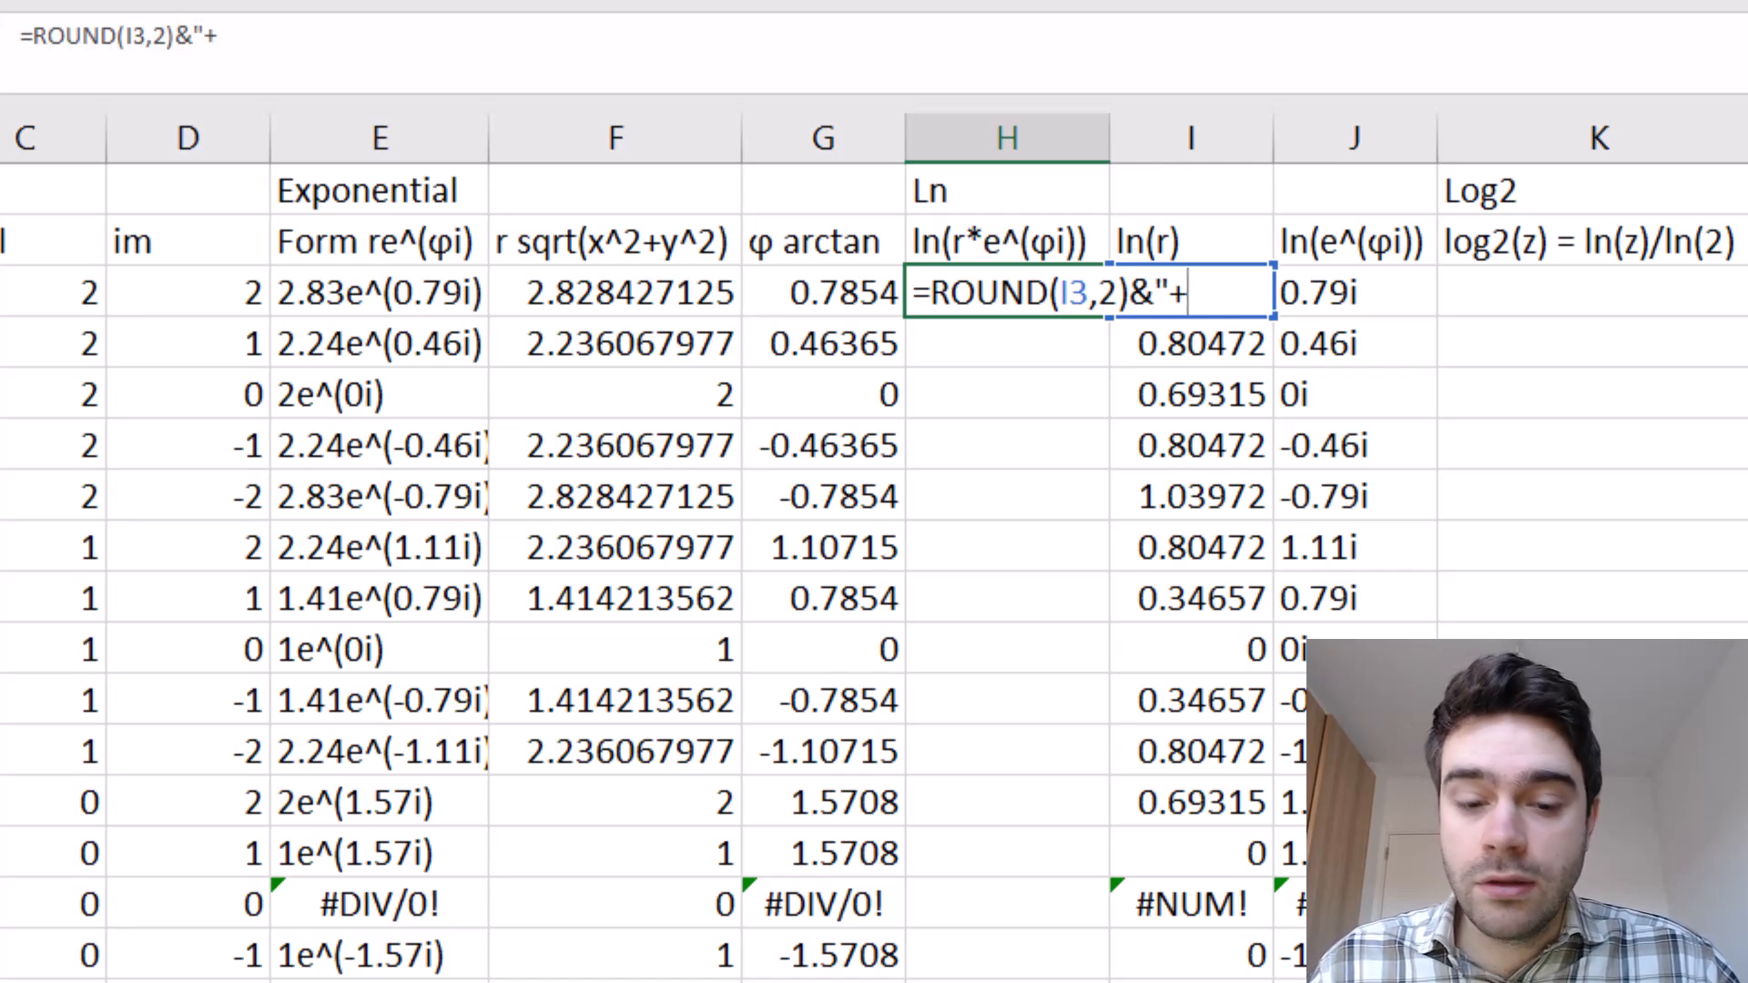
type("\"&")
left_click(1390, 309)
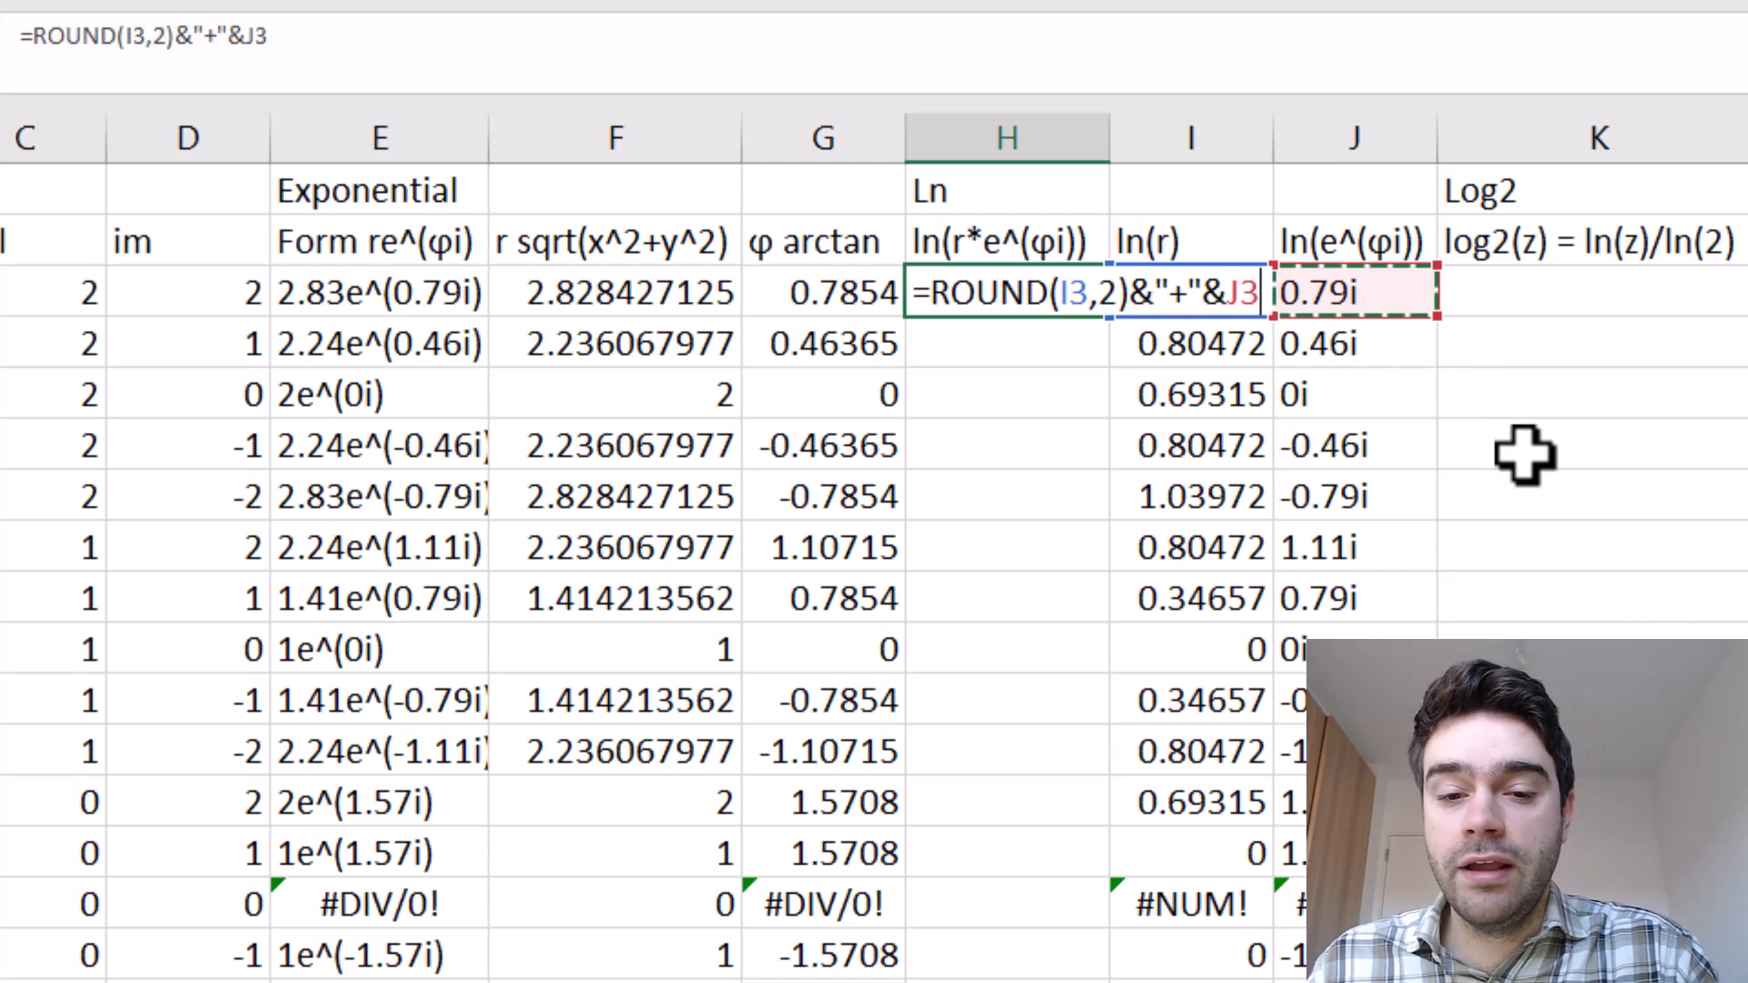
key("Return")
left_click(1023, 282)
double_click(1109, 316)
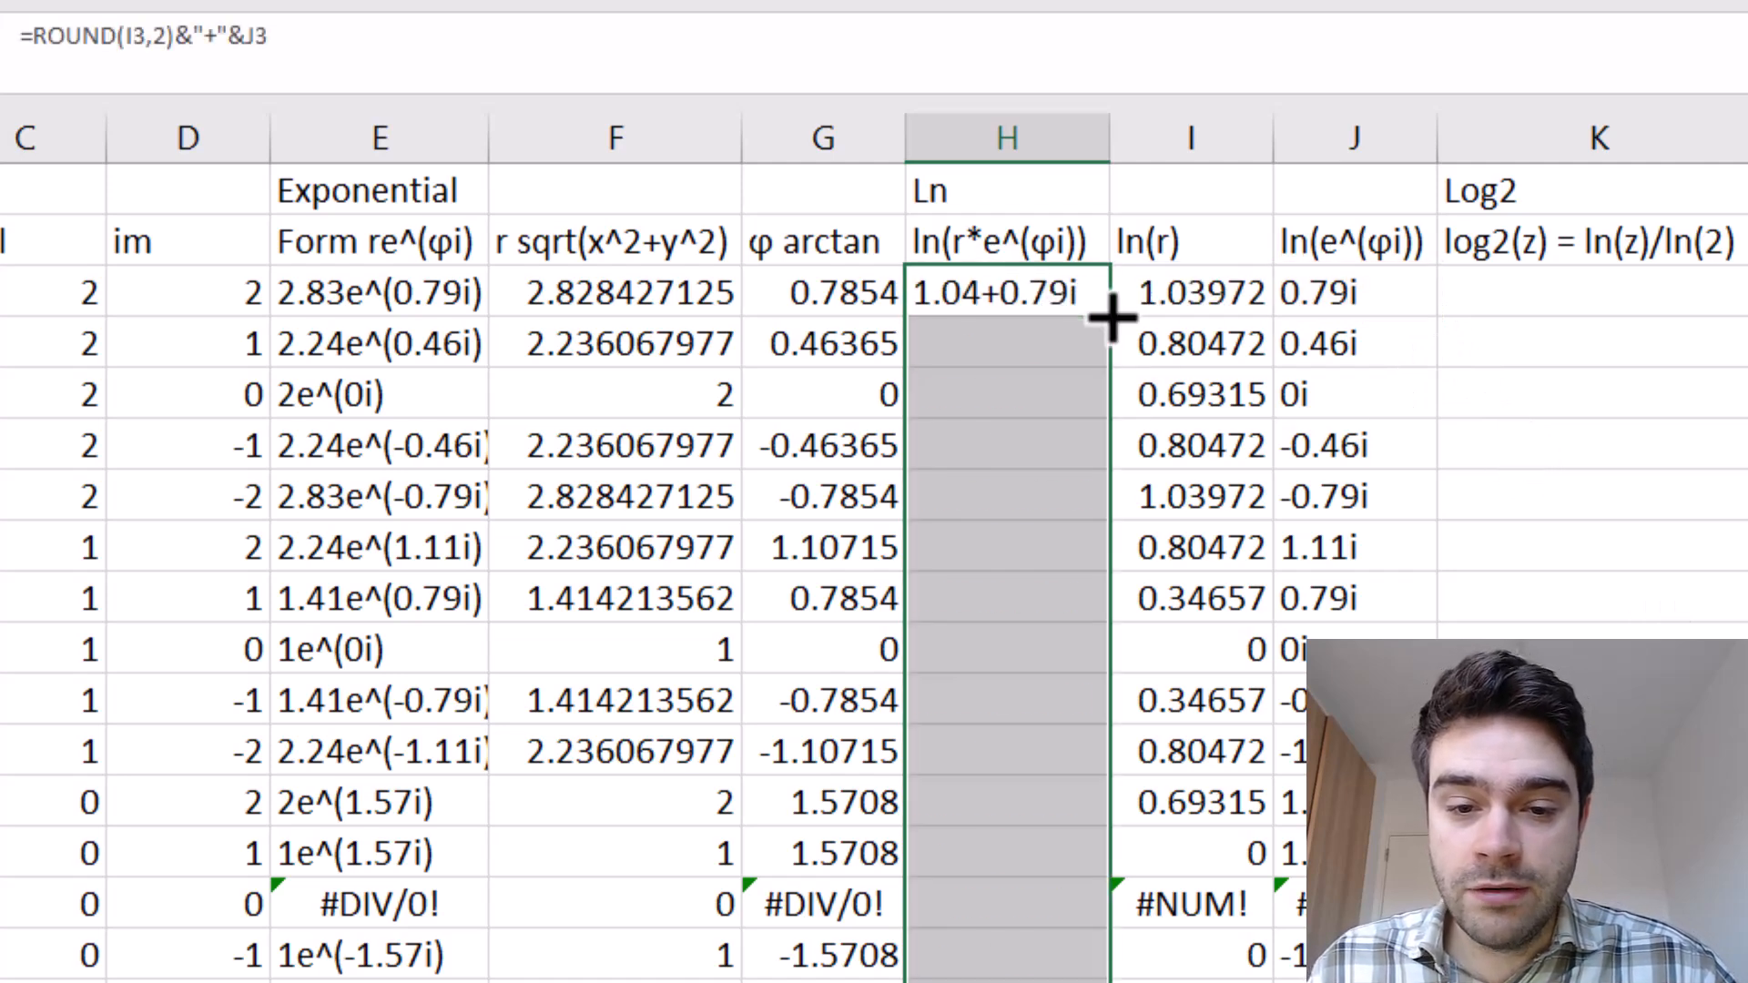
Insert an empty column K between the ln(e^(φi)) column and the Log2 section.
left_click(1607, 608)
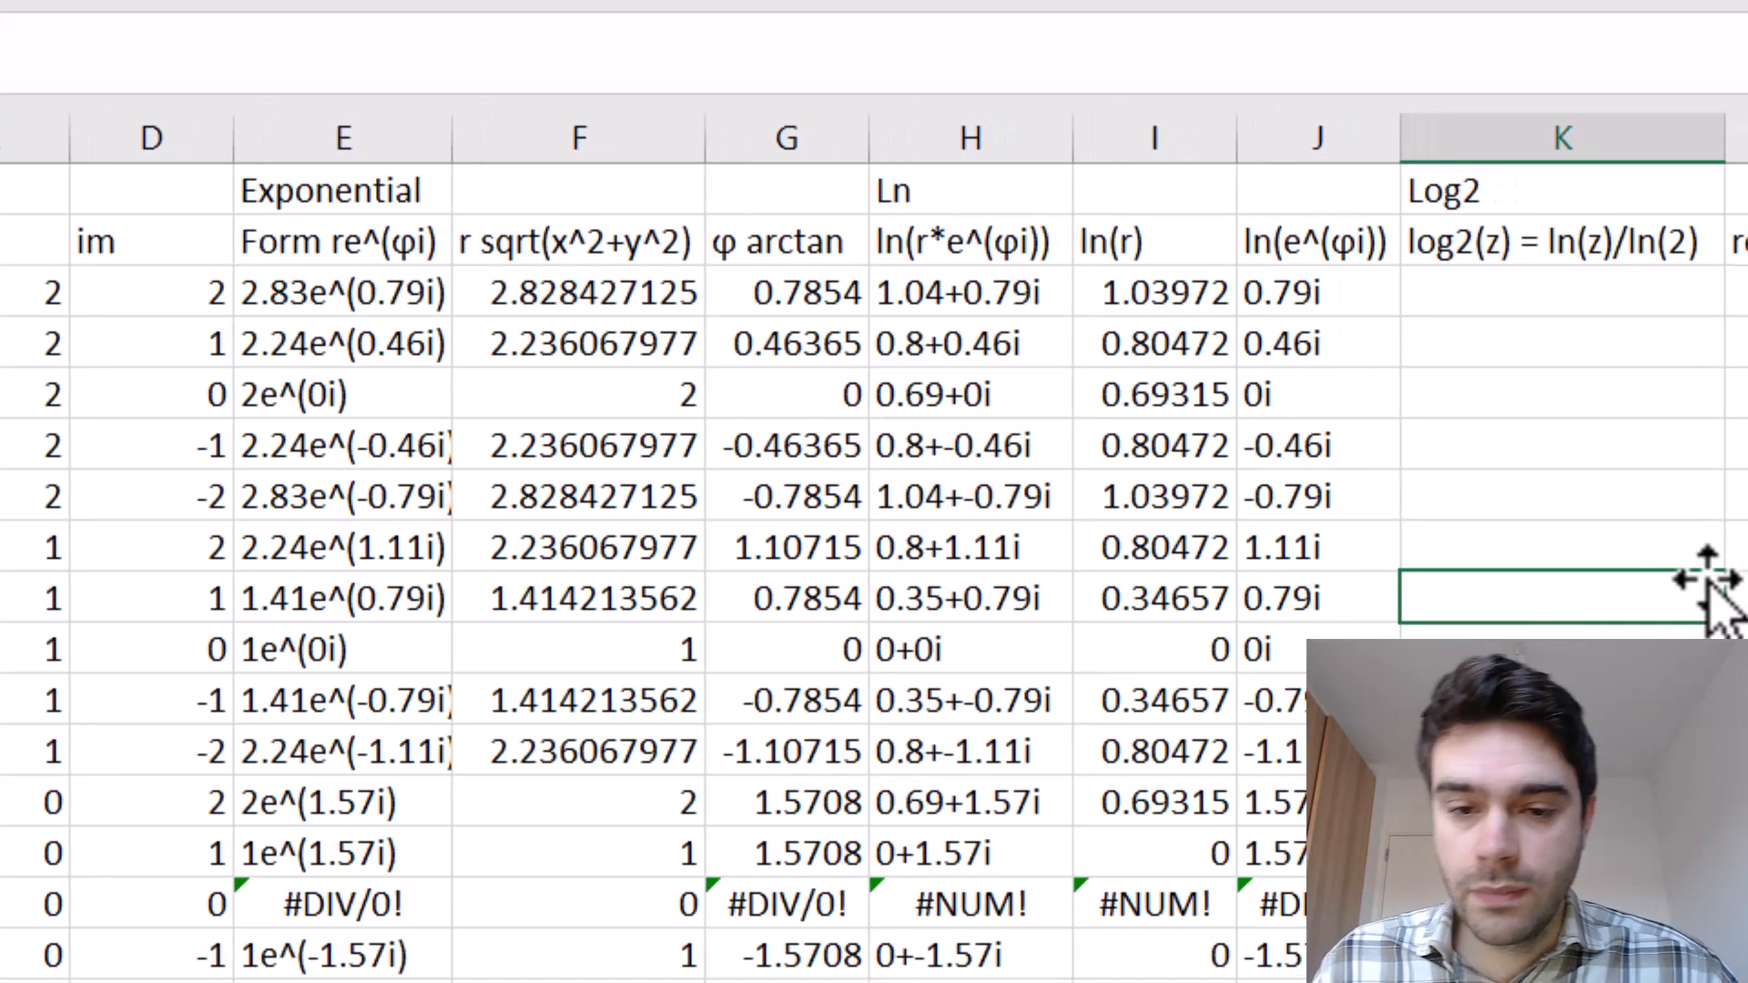
left_click(1013, 127)
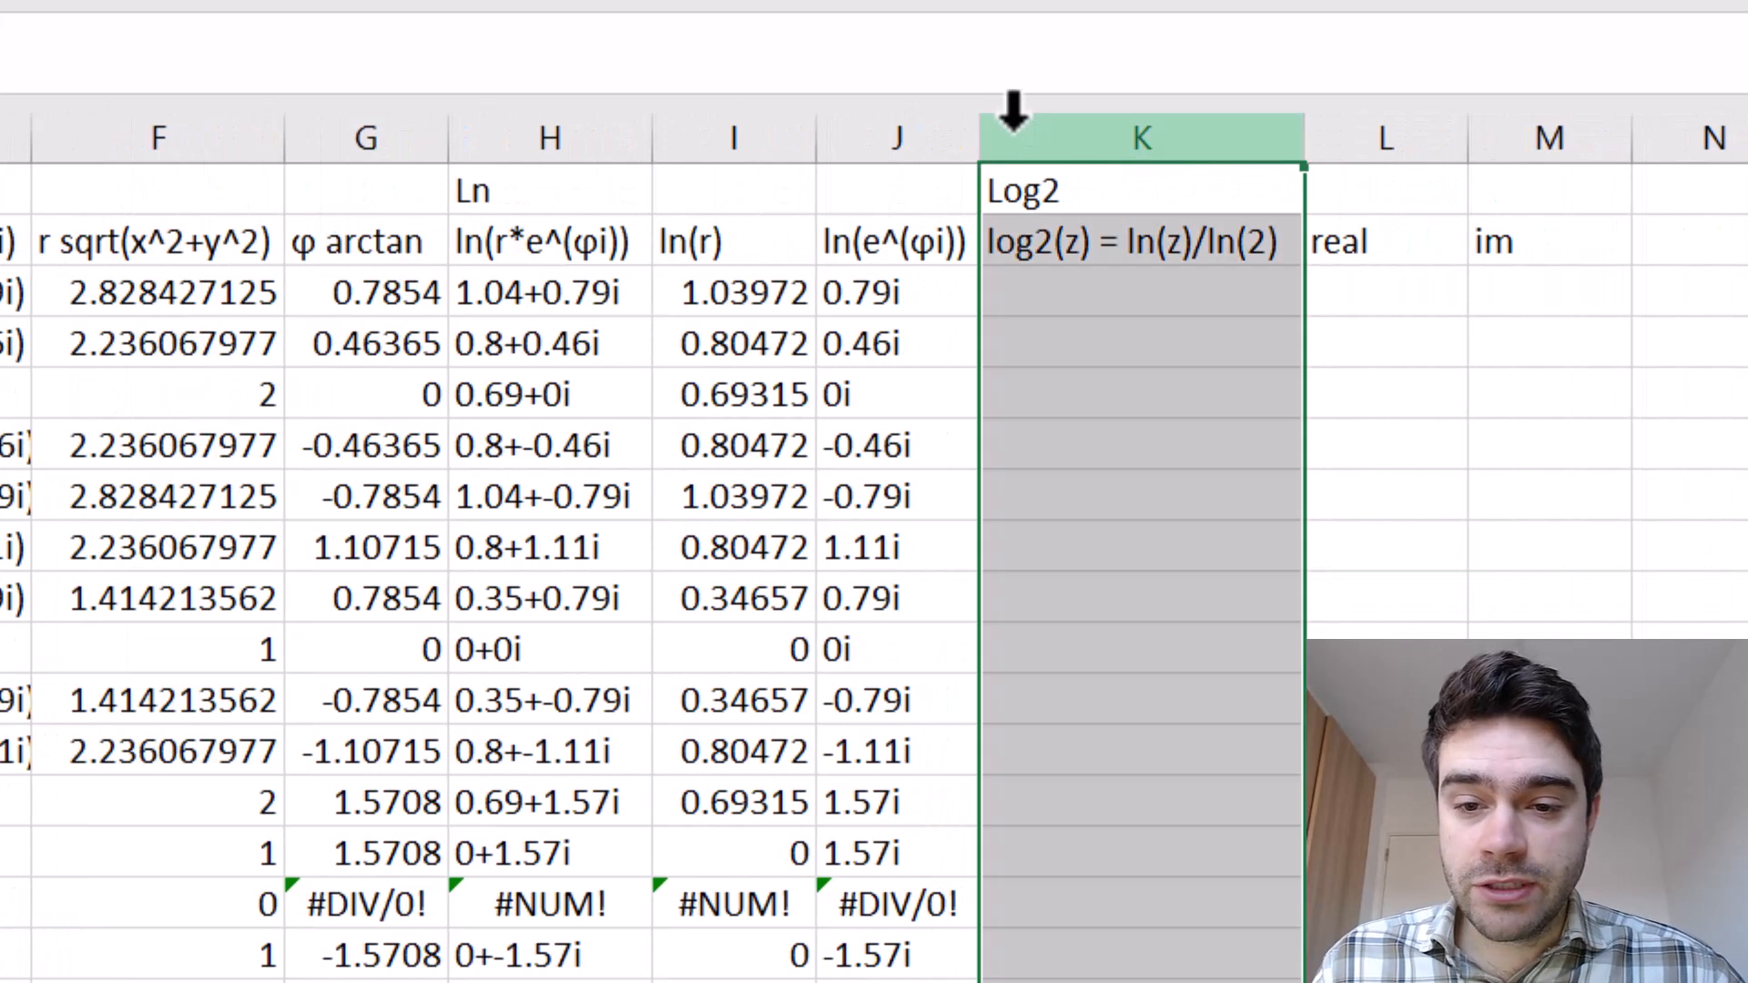
right_click(1013, 127)
left_click(1123, 500)
left_click(1011, 268)
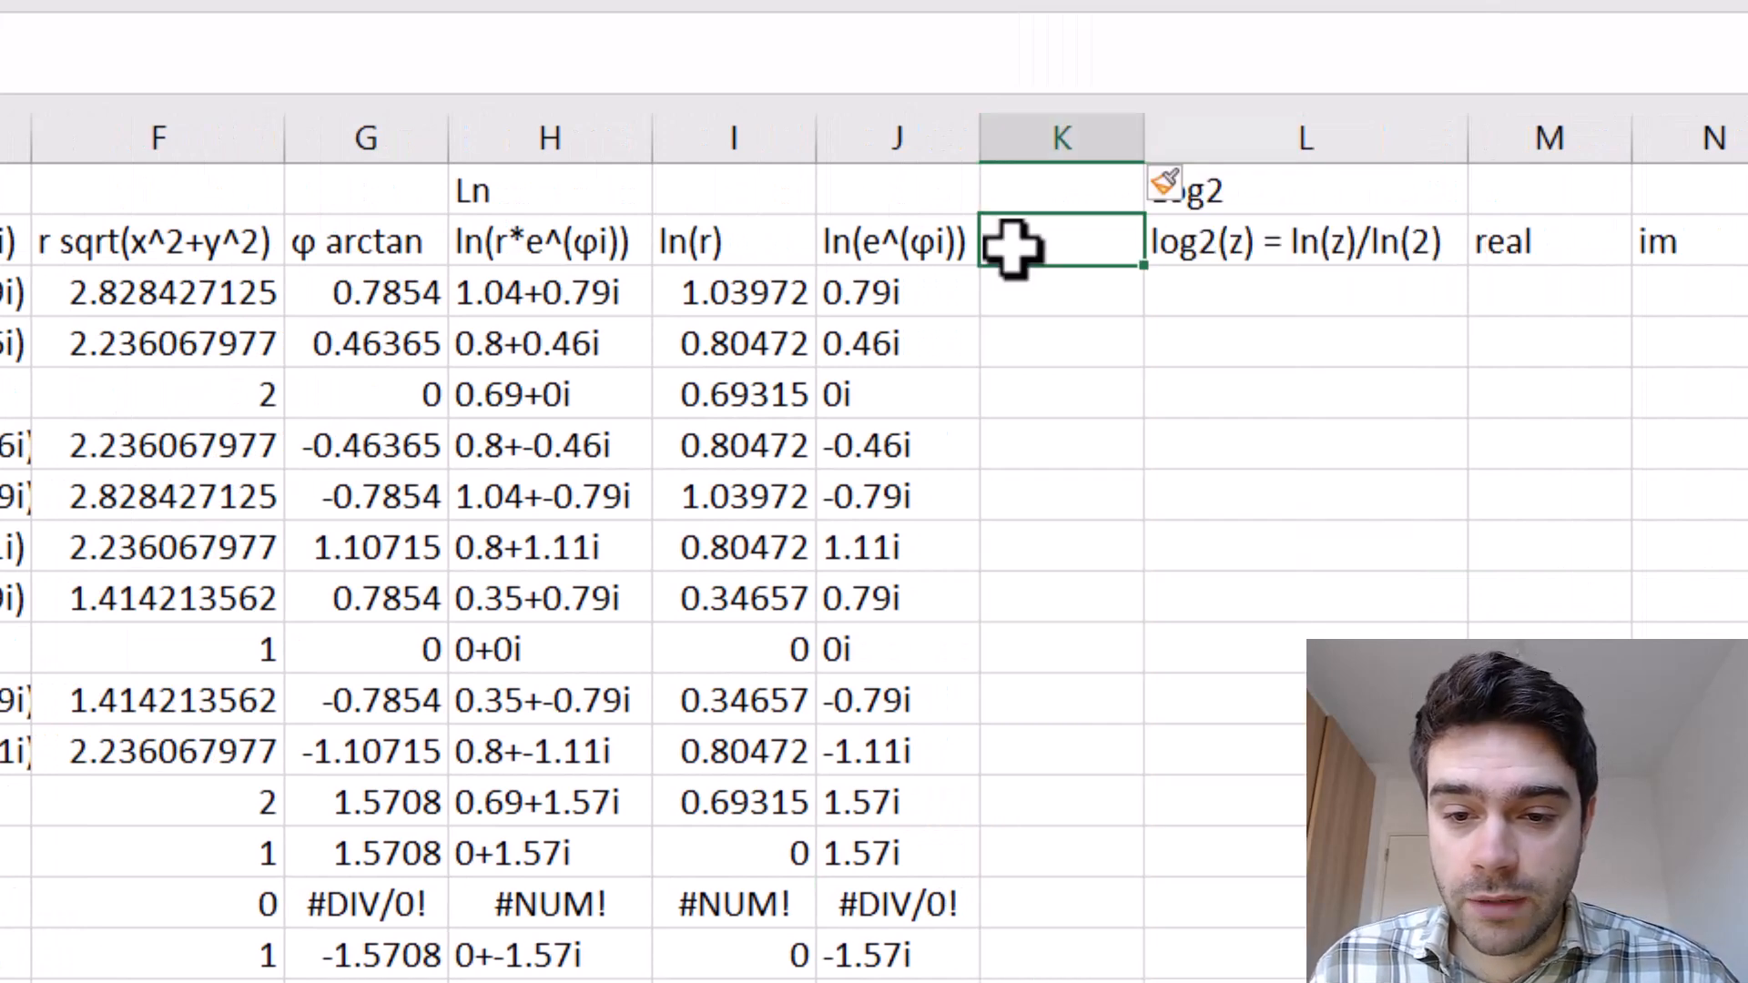
Calculate the complex natural logarithm in K3 with =IMLN(A3) and fill the formula down the column.
type("=")
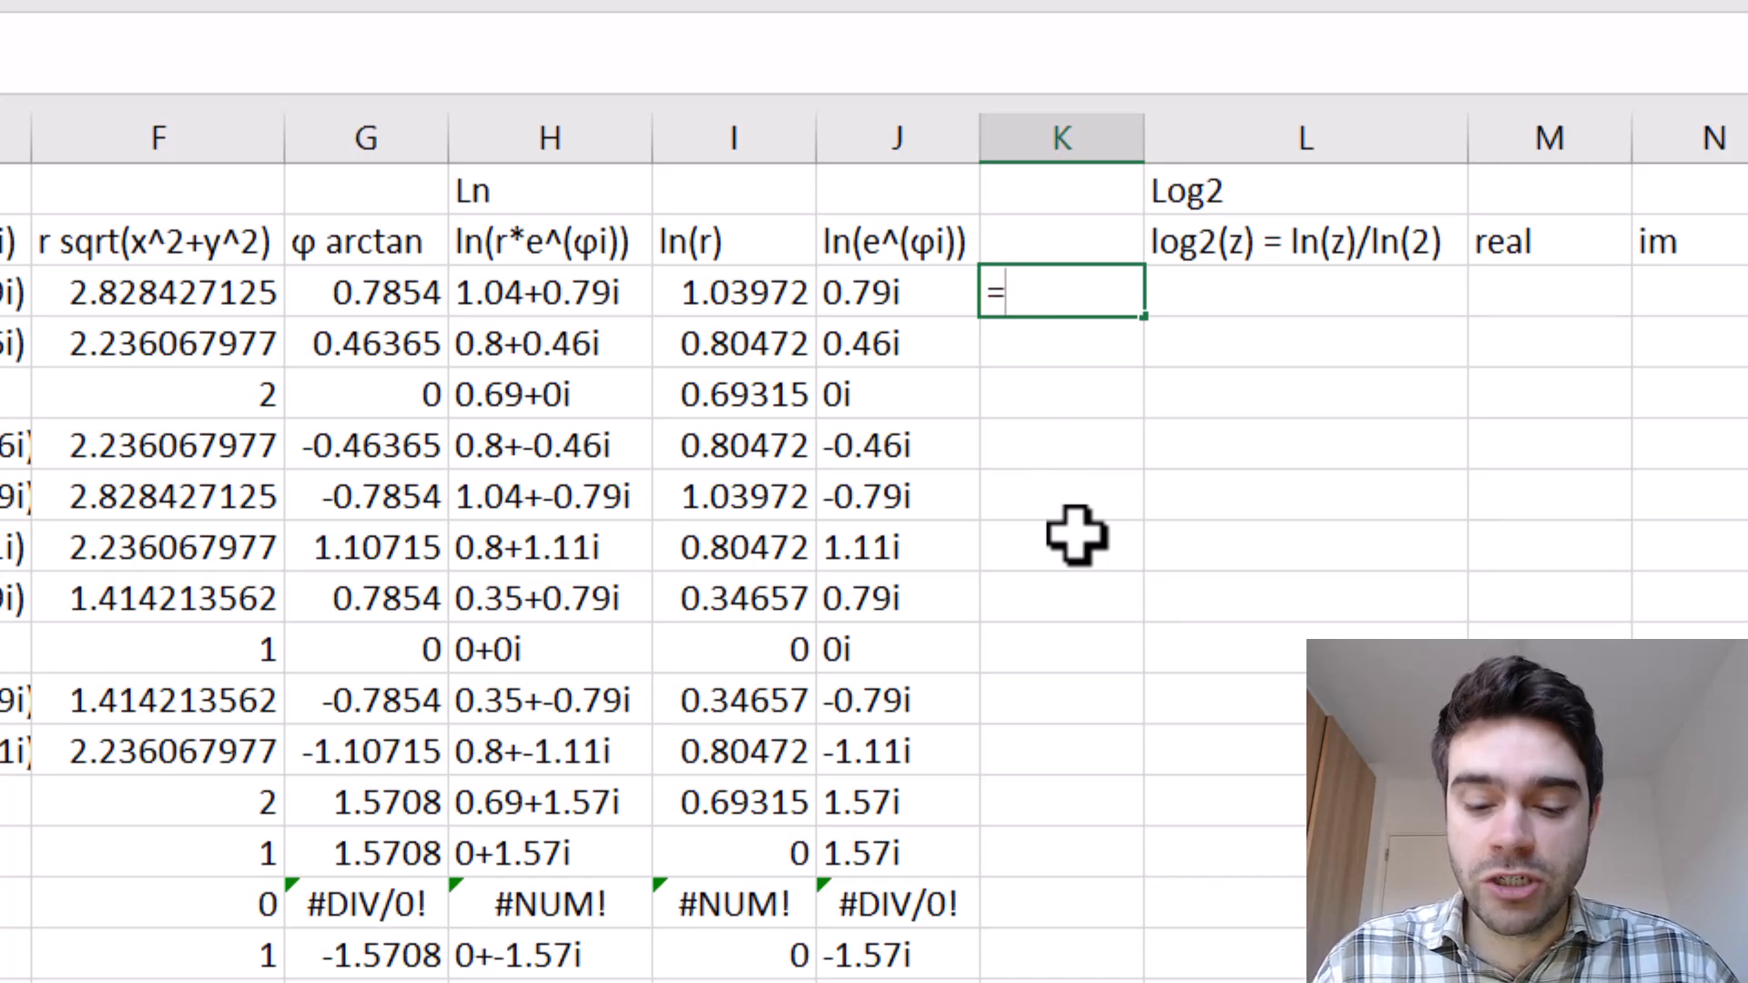
type("iml")
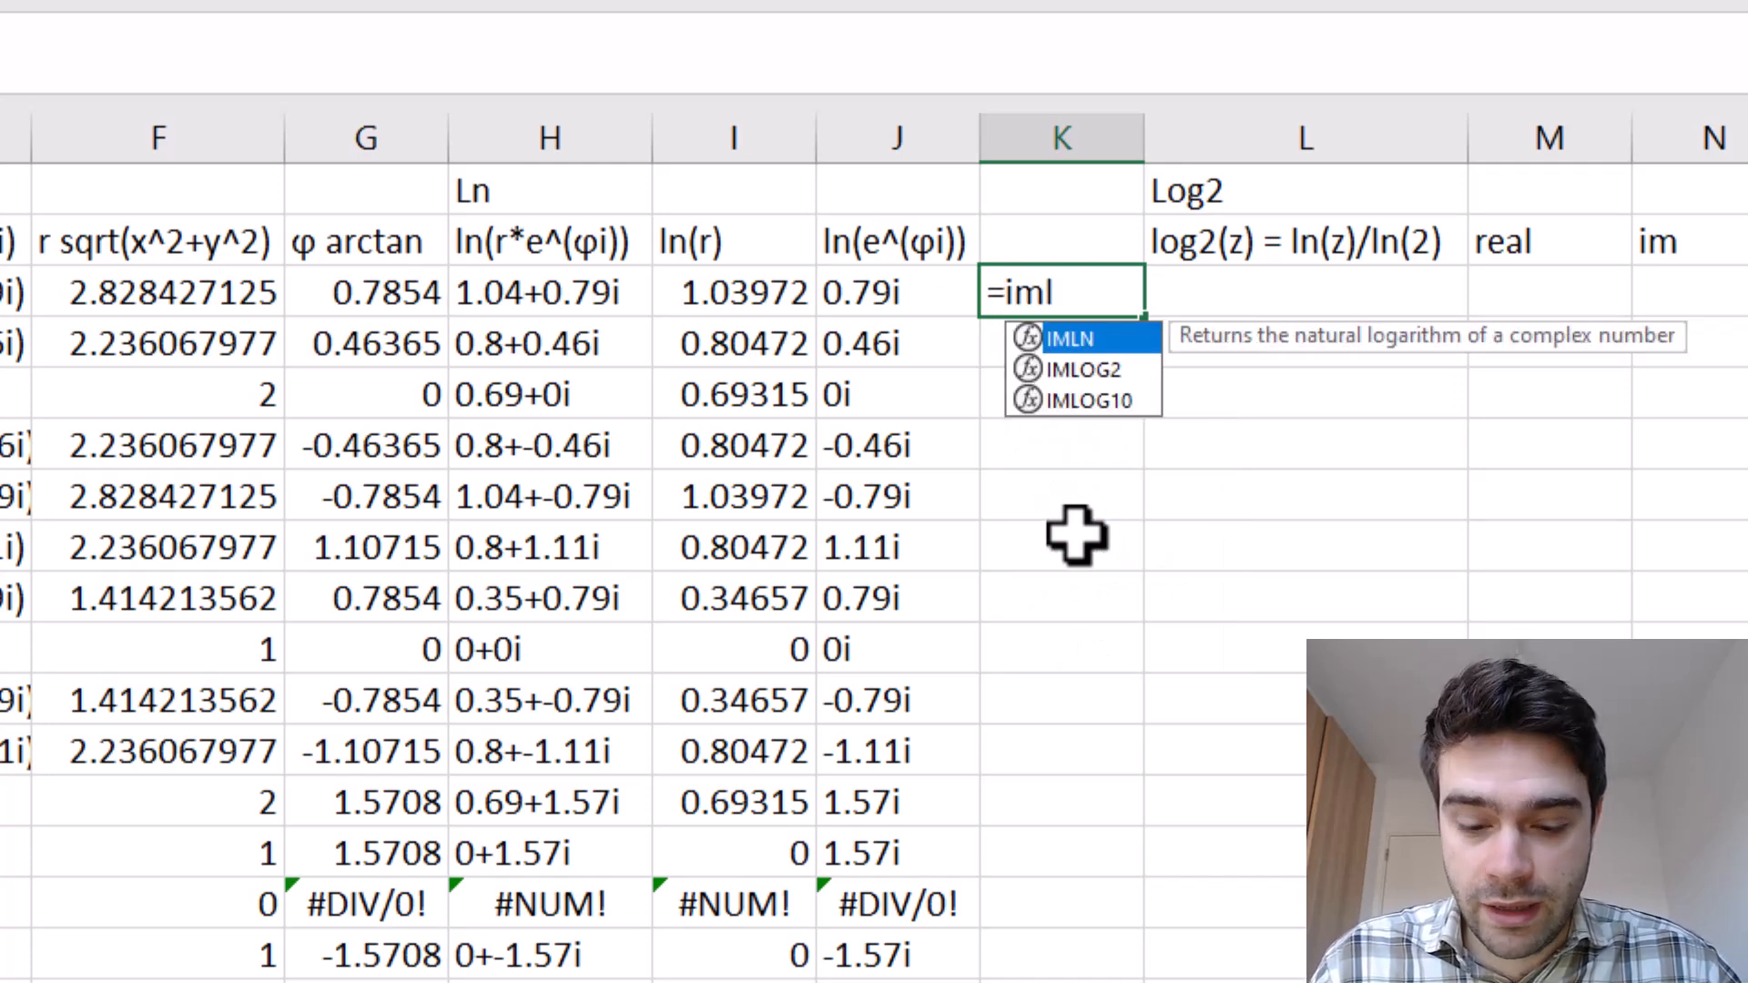
type("n(")
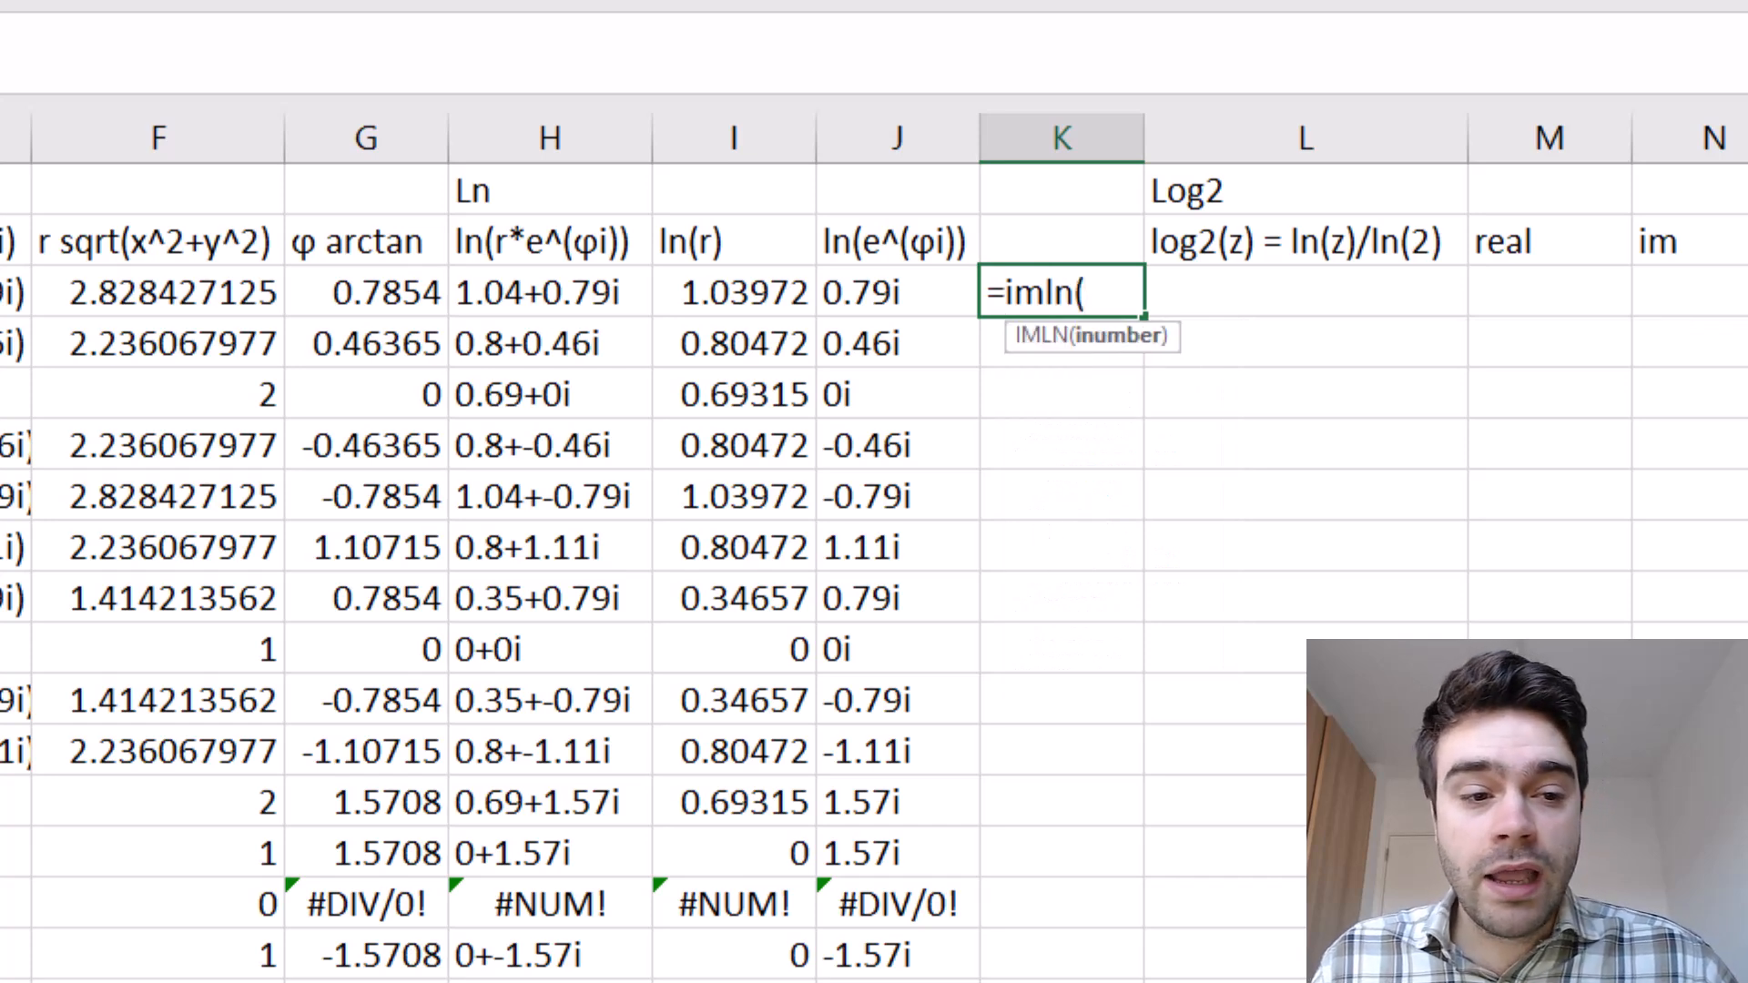
type("A3")
key("Return")
left_click(1129, 280)
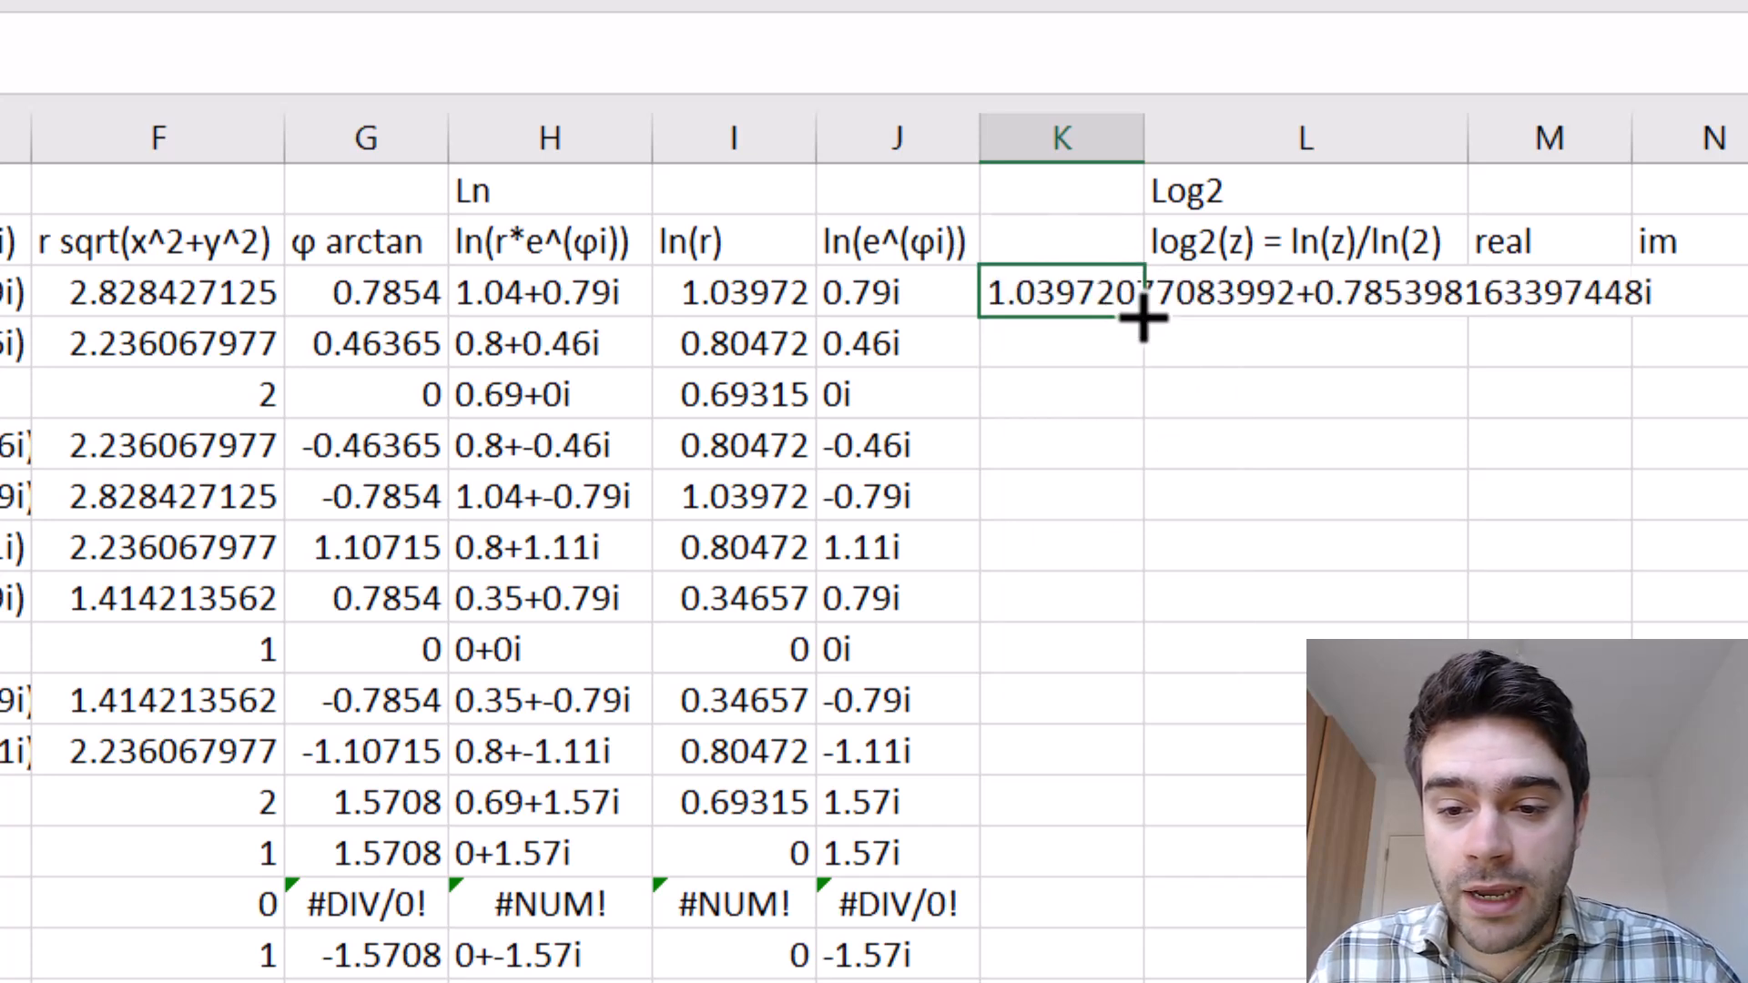
double_click(1141, 315)
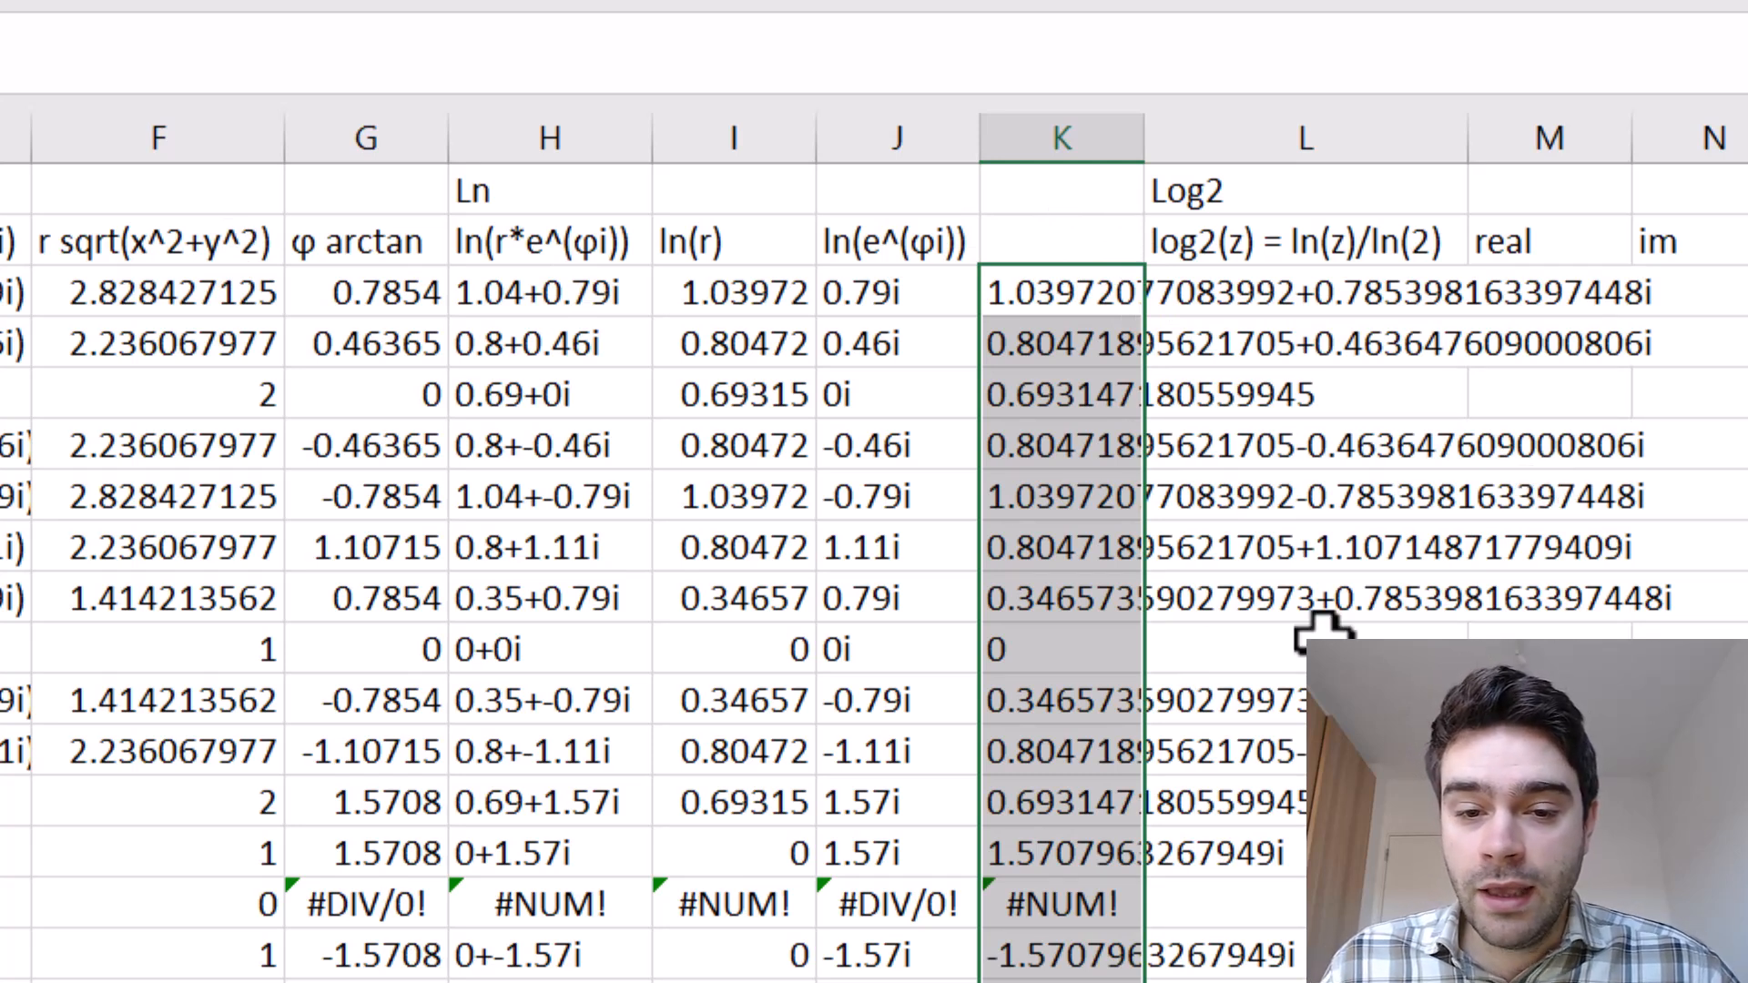
Compare the IMLN results in column K with the manually built ln(r*e^(φi)) values in column H for the first rows.
left_click(1084, 290)
left_click(575, 293)
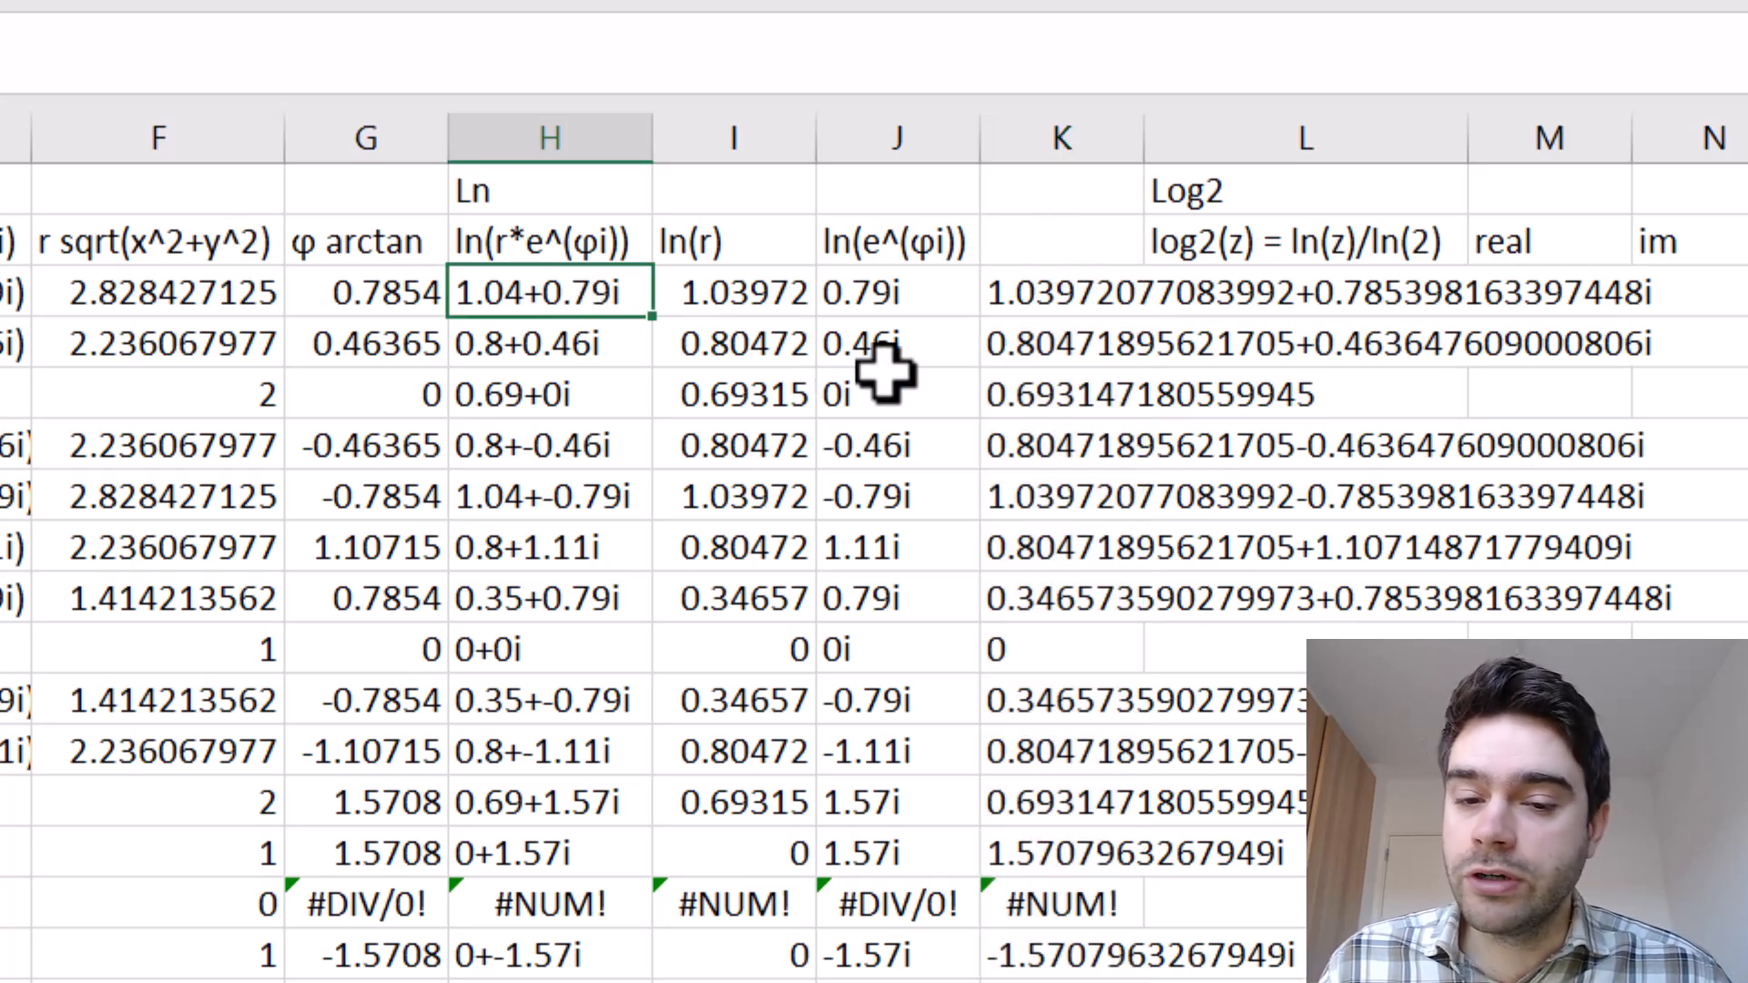
left_click(1033, 293)
left_click(1038, 355)
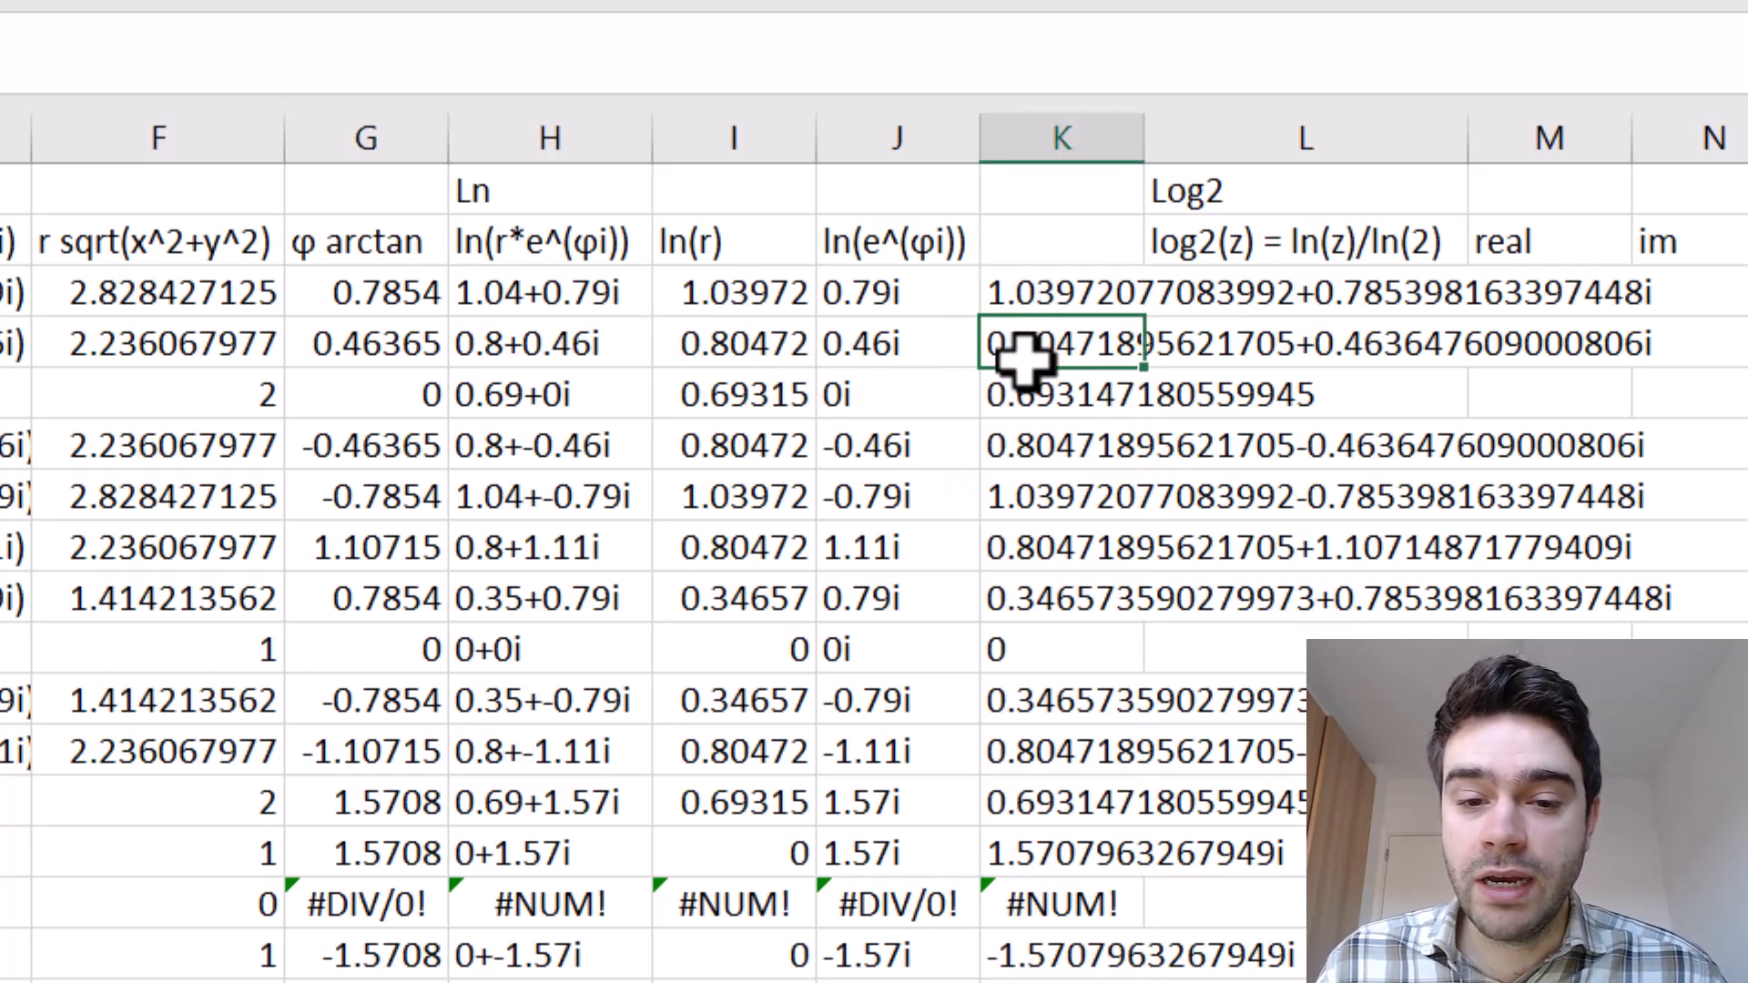
left_click(577, 343)
key("Down")
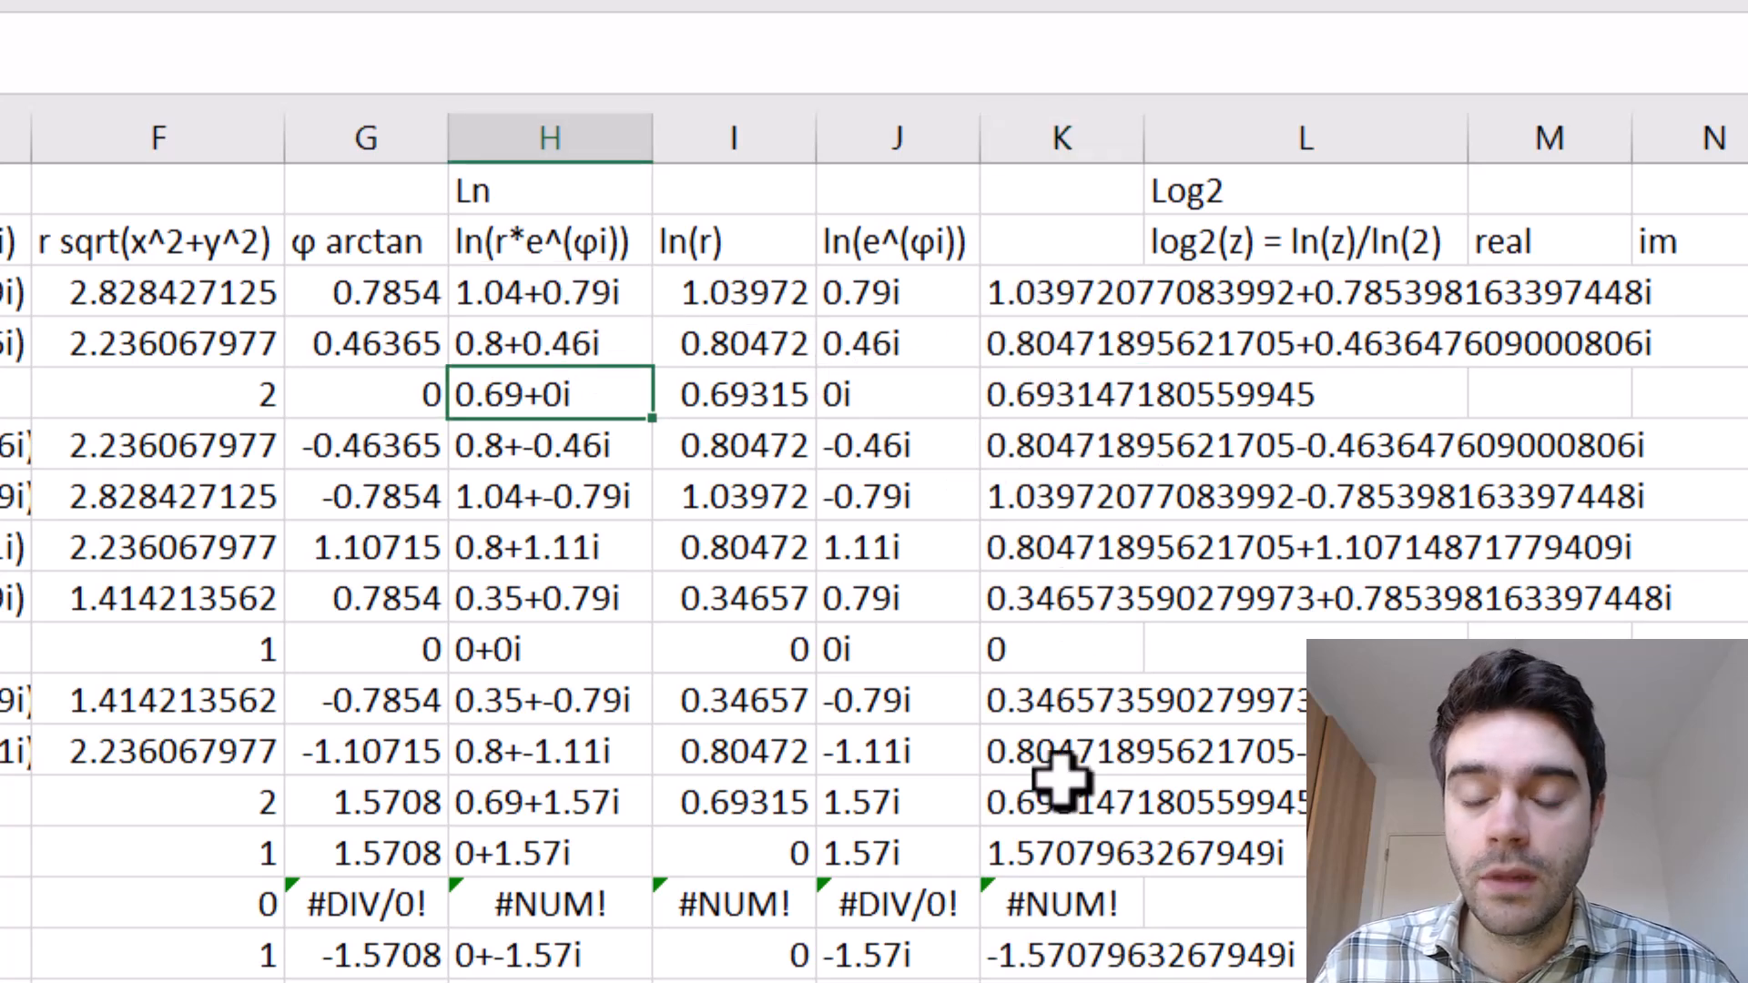
Label the new column in K2 with the text =IMLN(), entered as plain text rather than a formula.
left_click(1026, 244)
type("'+")
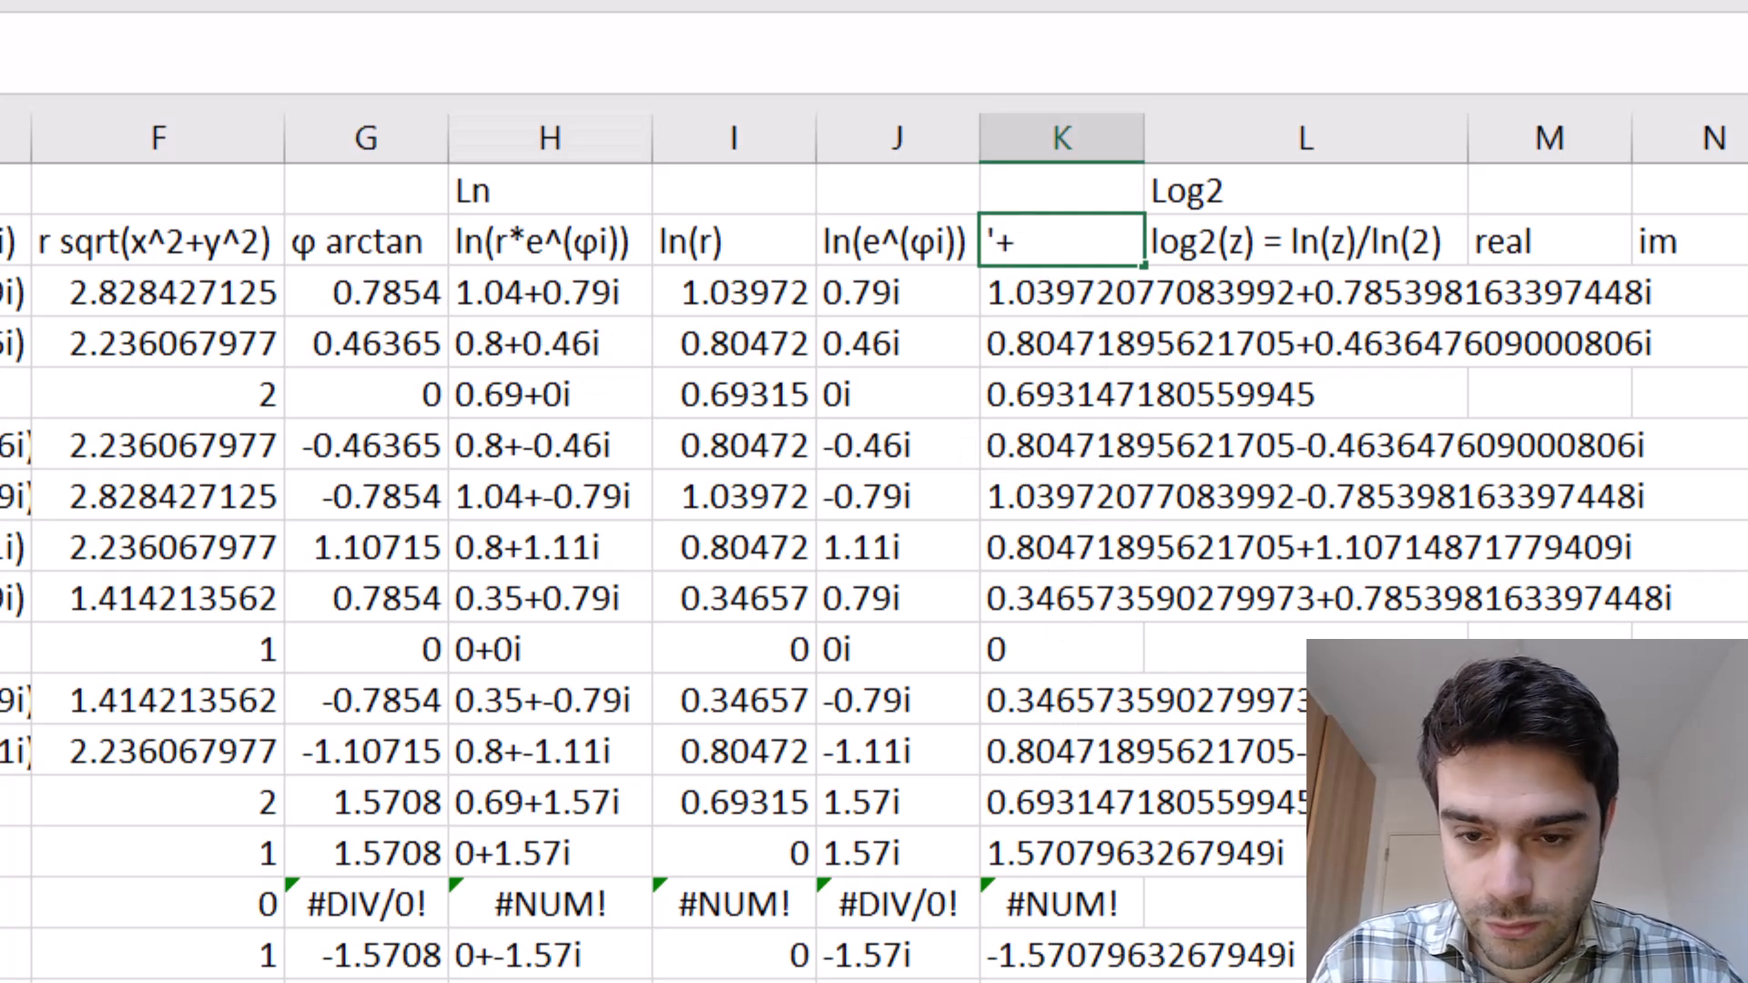
key("BackSpace")
type("=IMLN5")
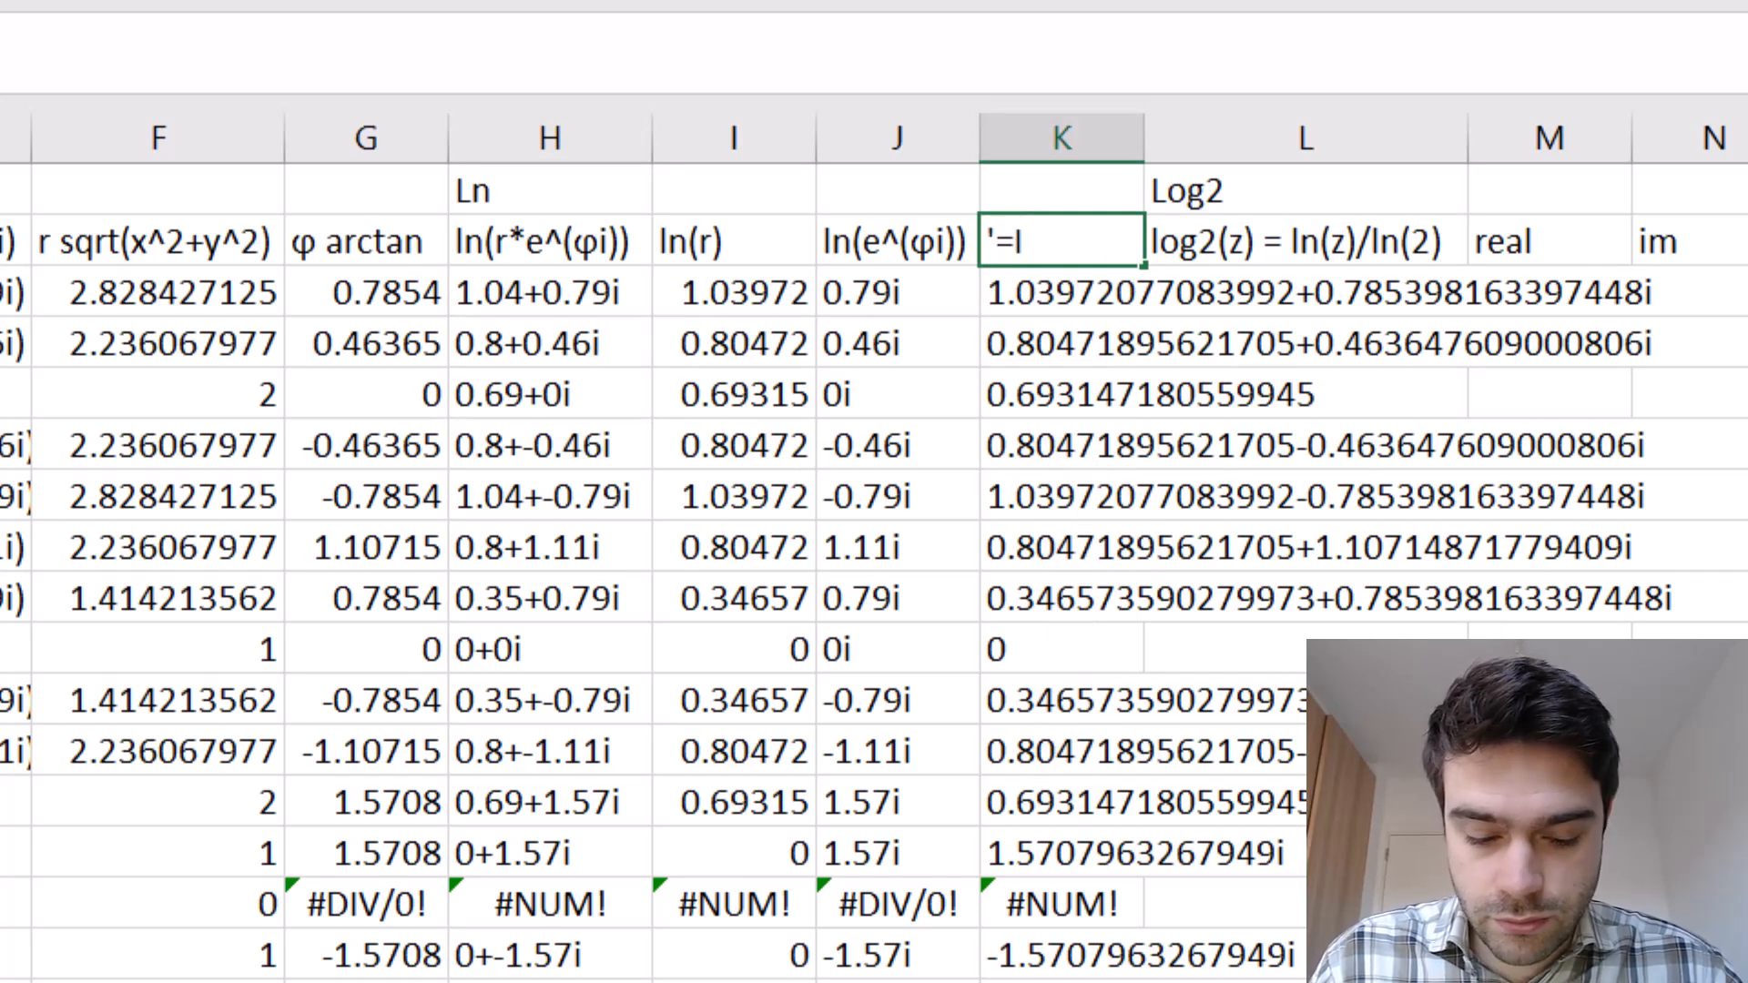
key("BackSpace")
type("()")
key("Return")
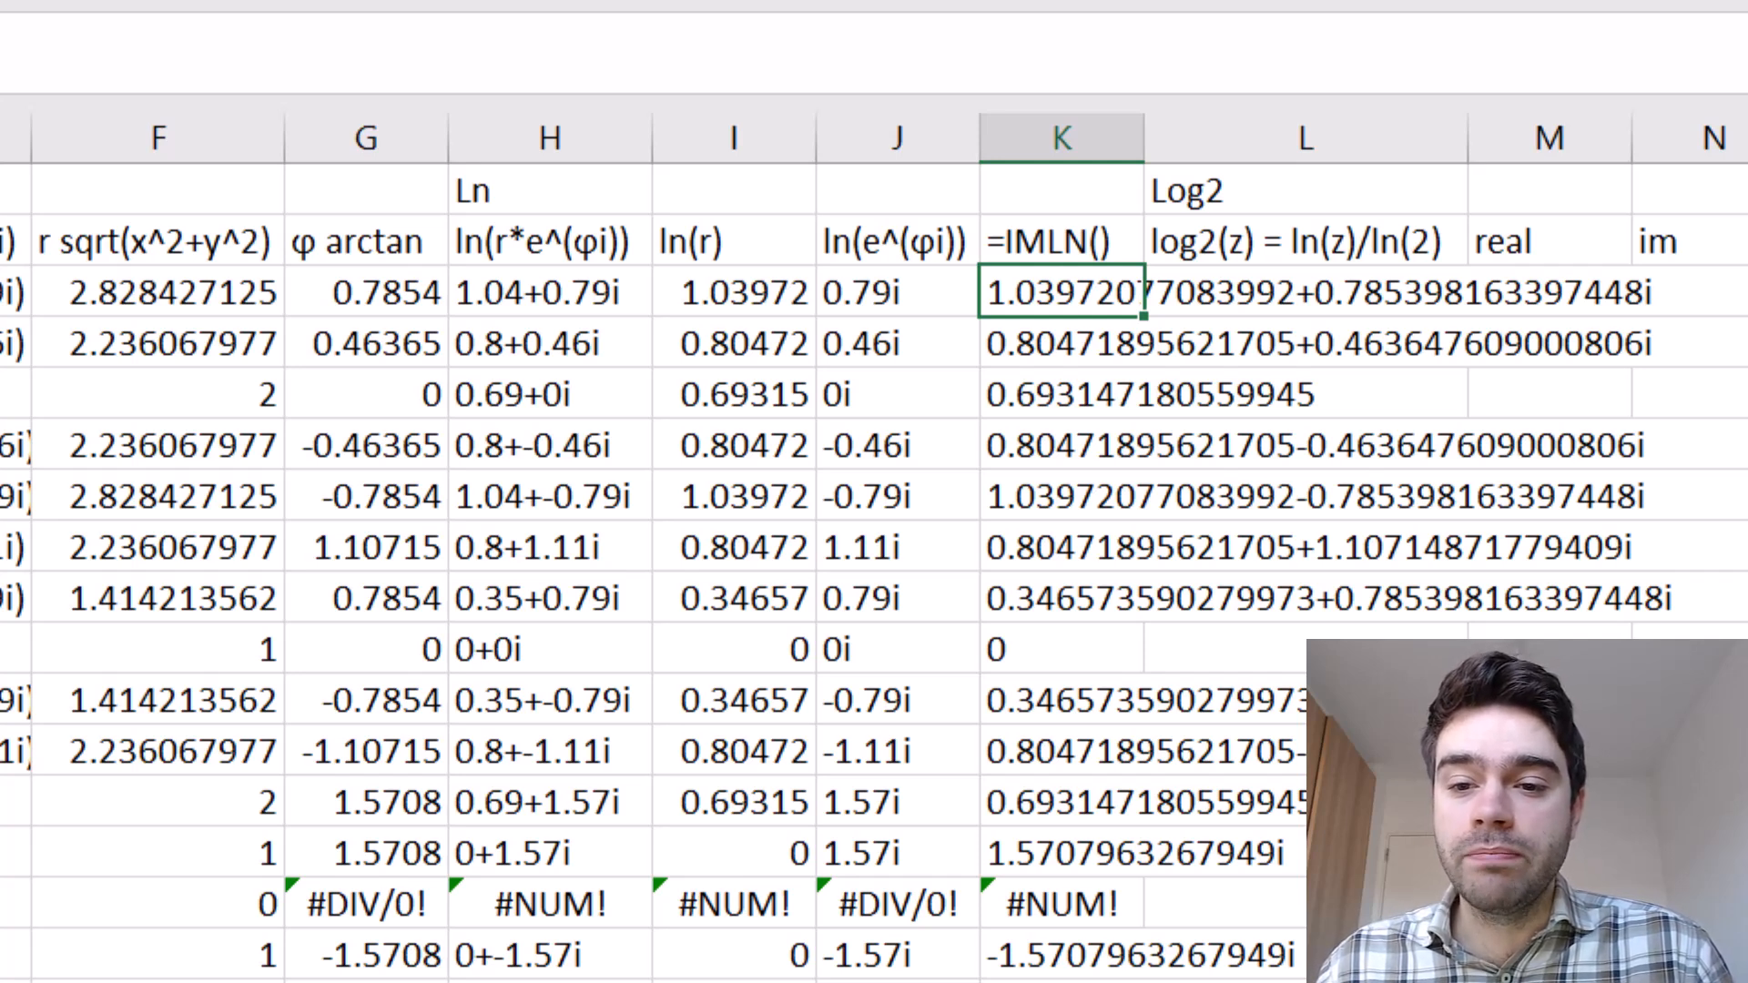
Calculate the real part of log2(z) in M3 with =I3/LN(2) and fill the formula down the column.
left_click(1347, 242)
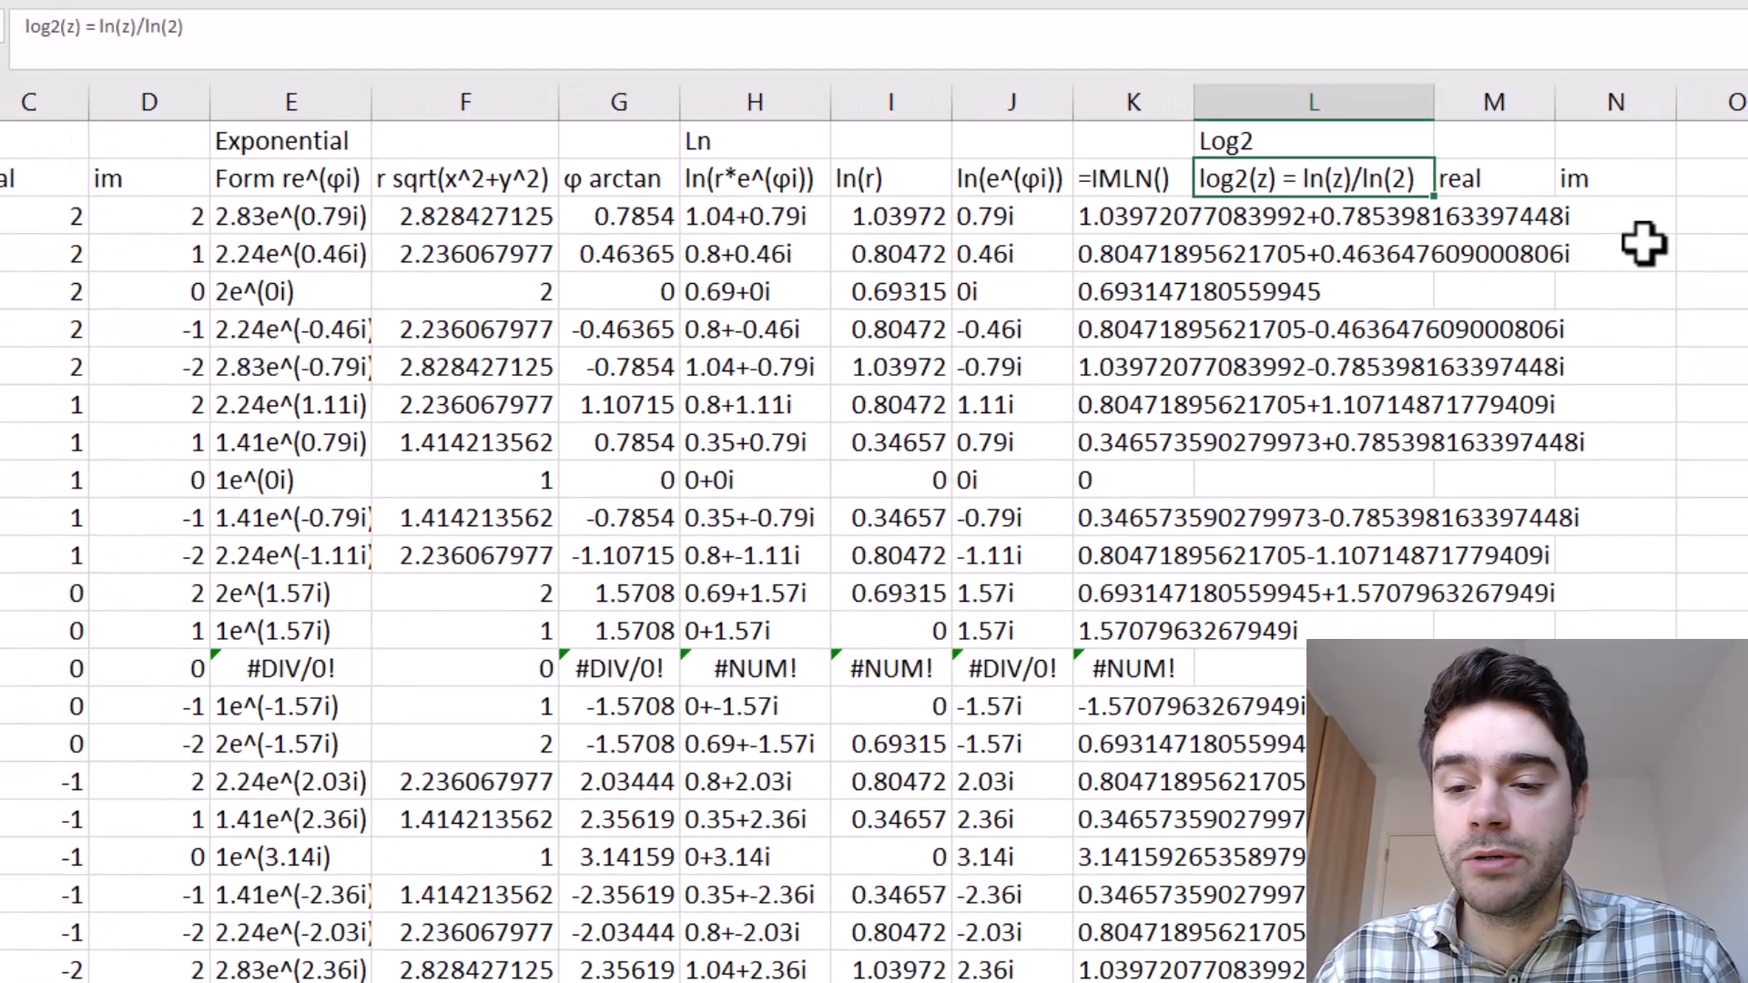
left_click(1525, 226)
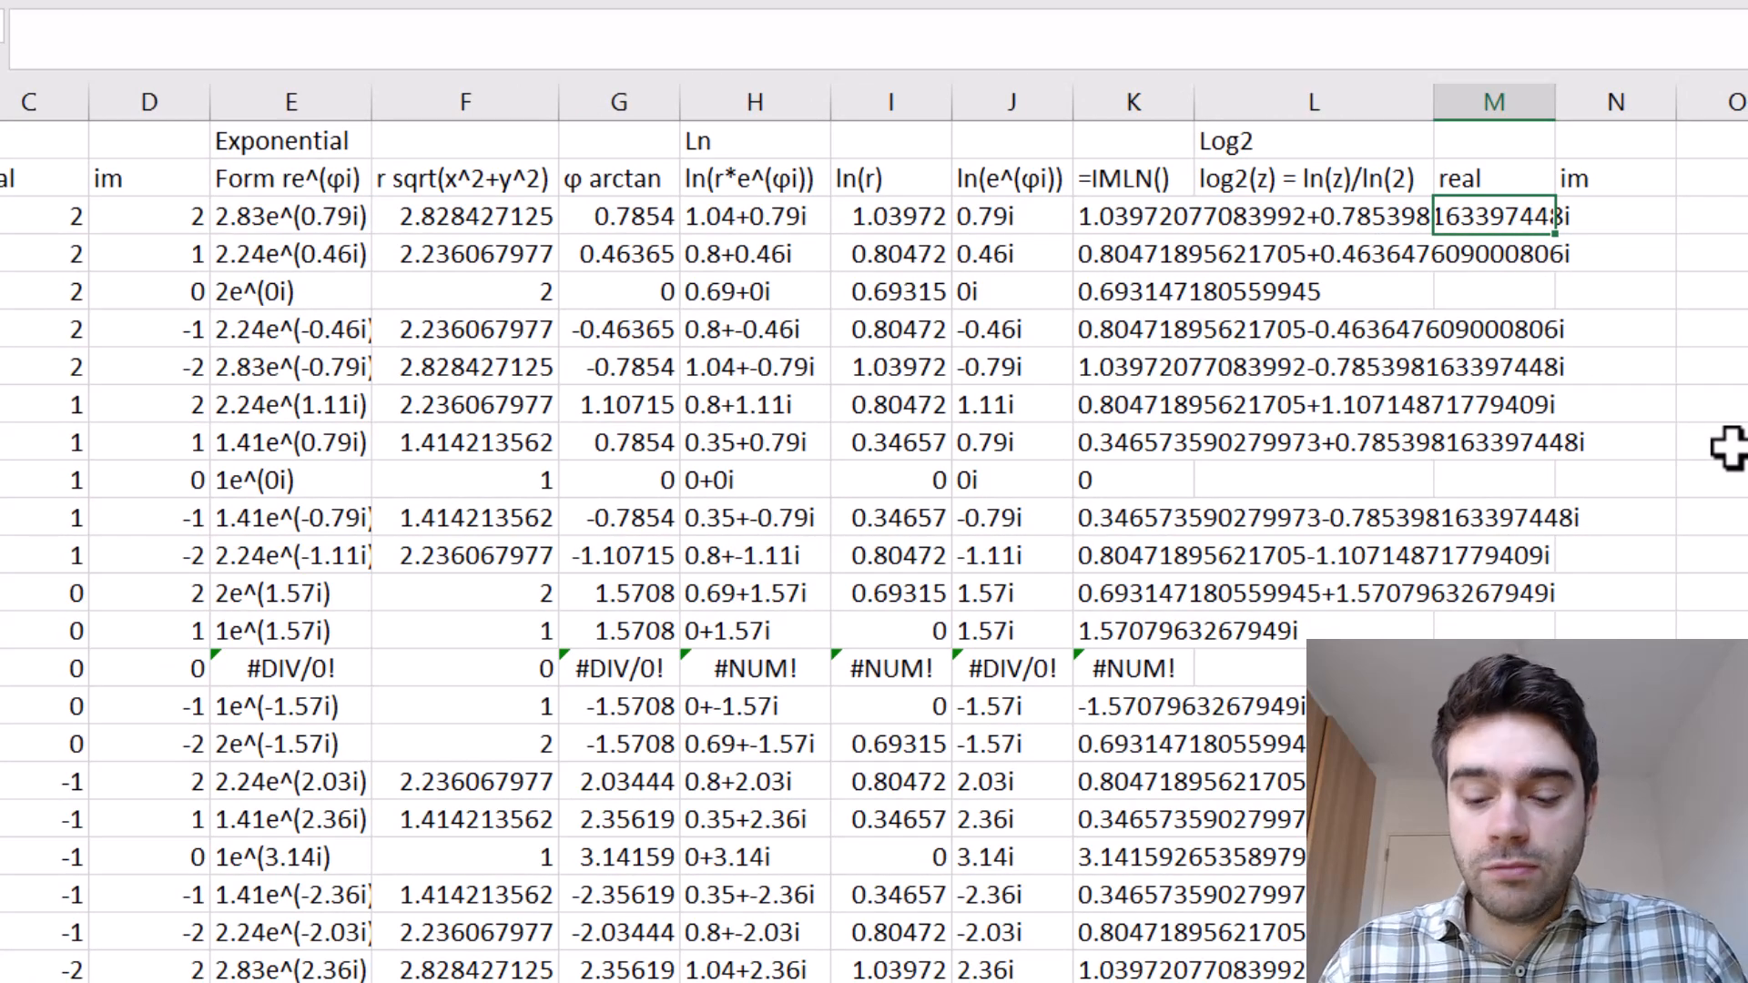
type("=")
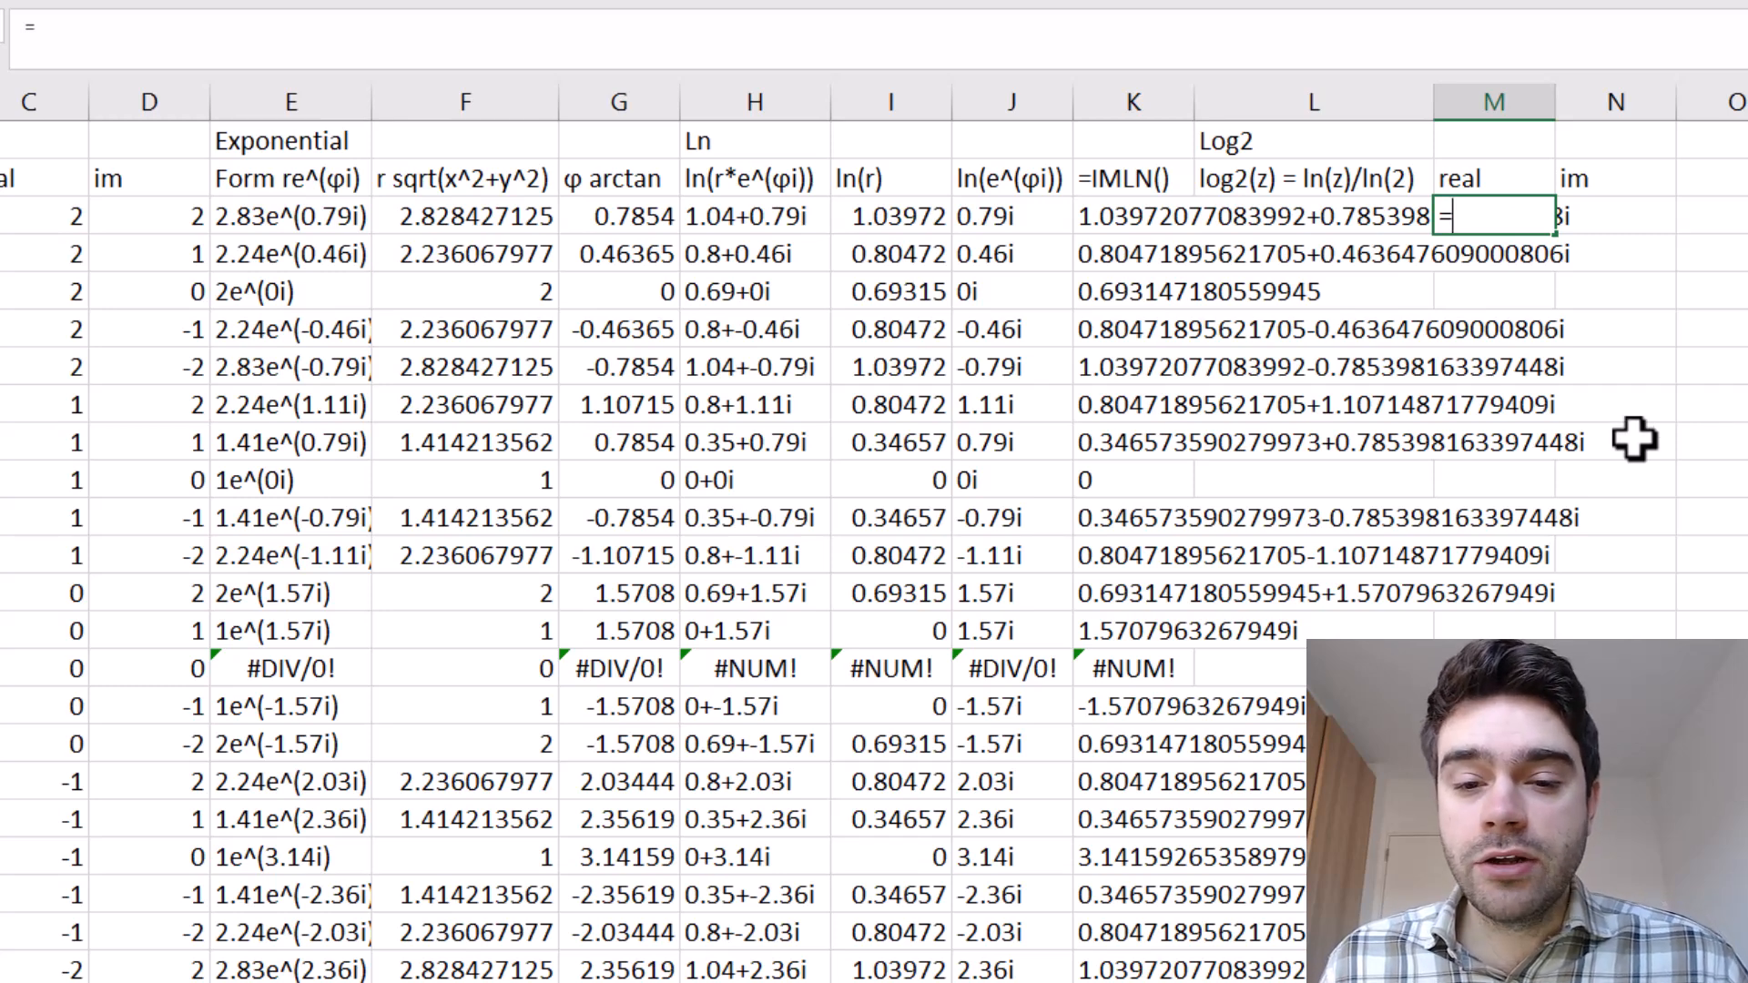
left_click(845, 215)
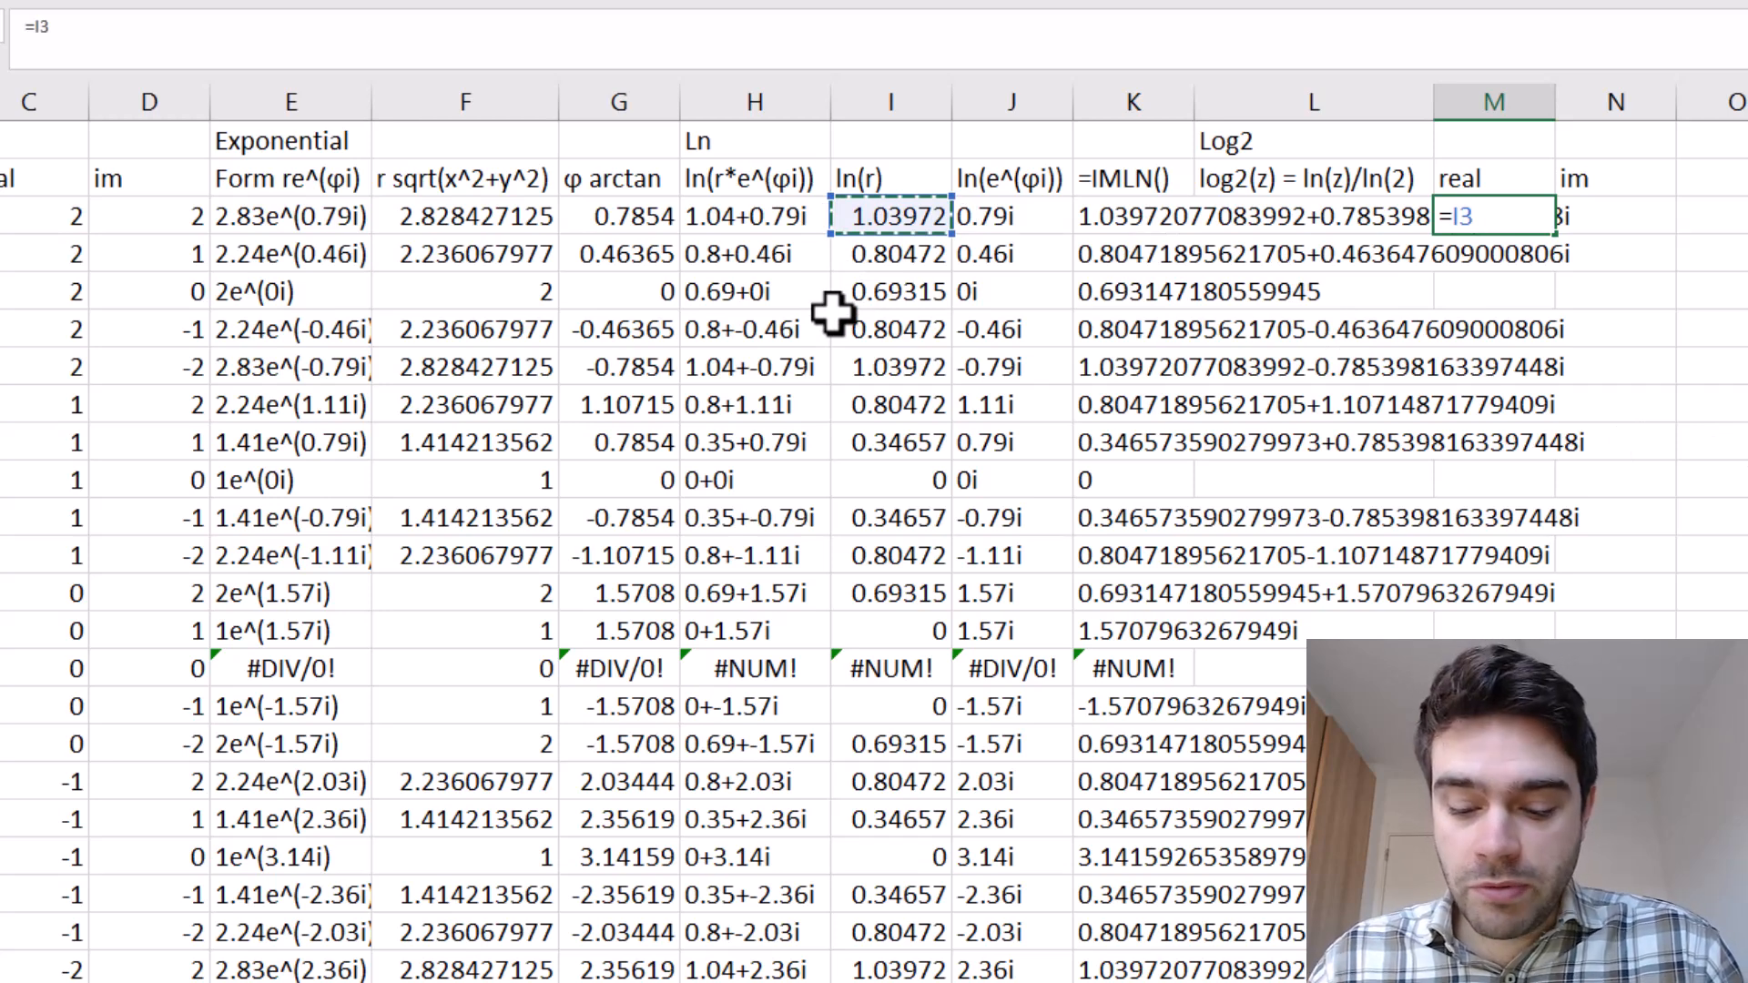
type("/")
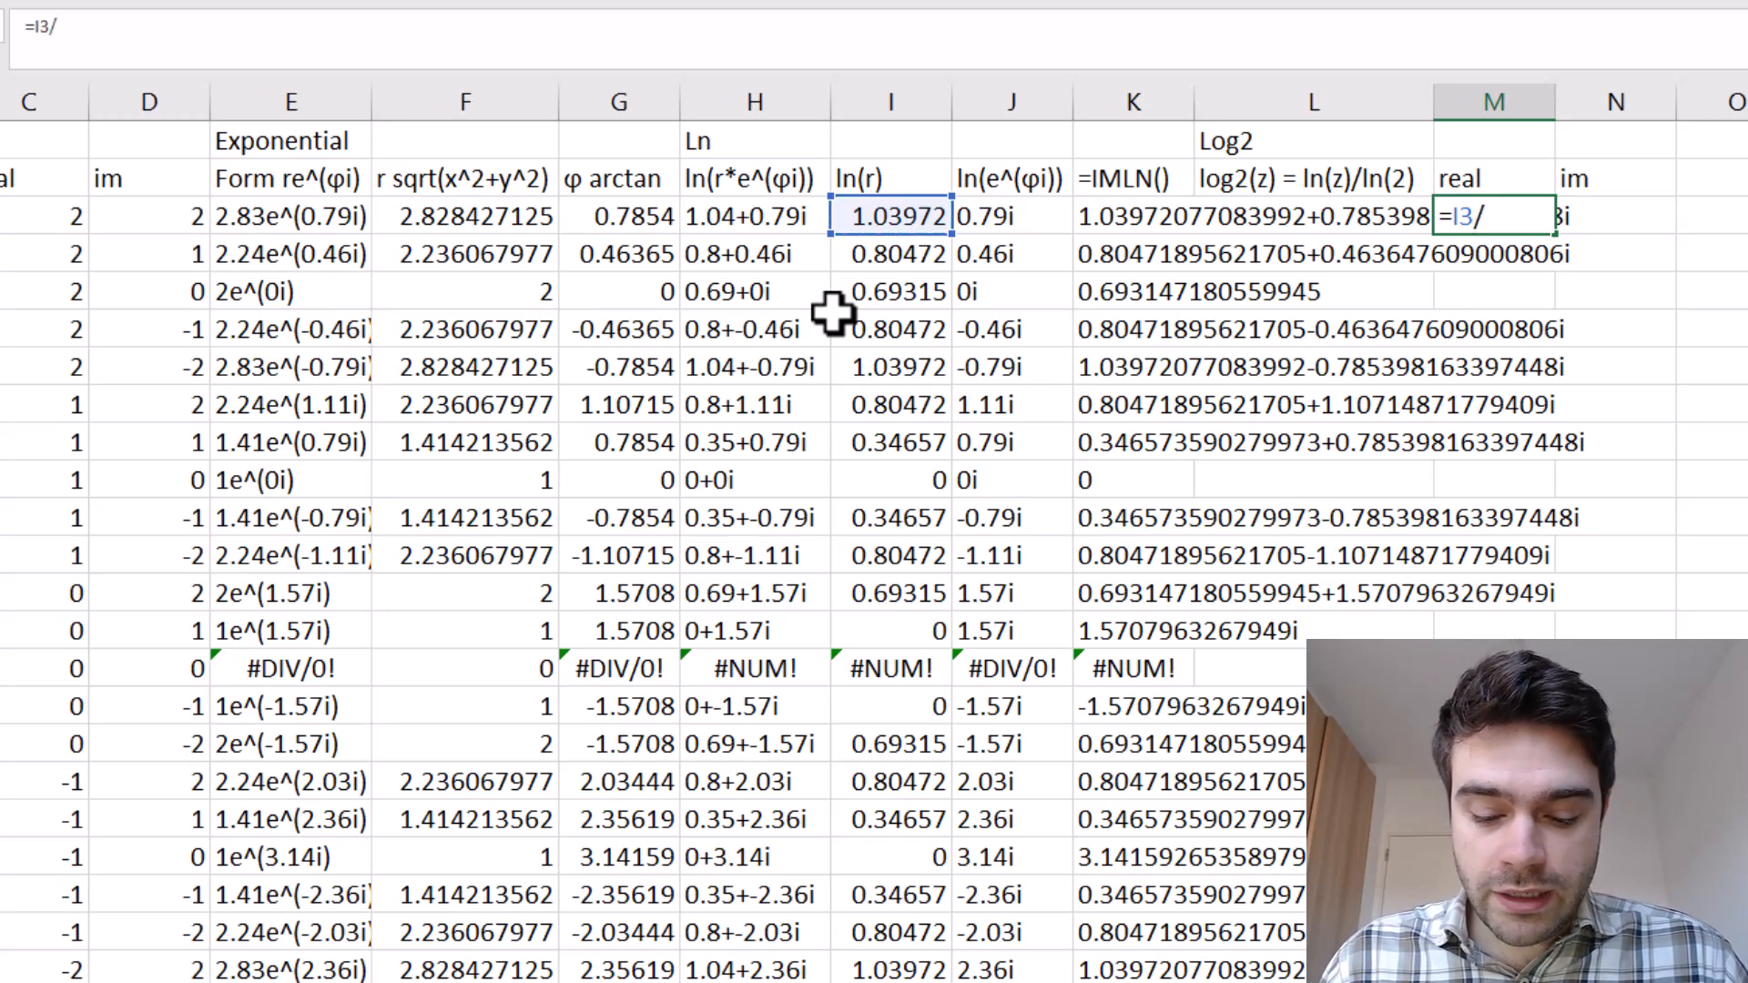
type("ln(")
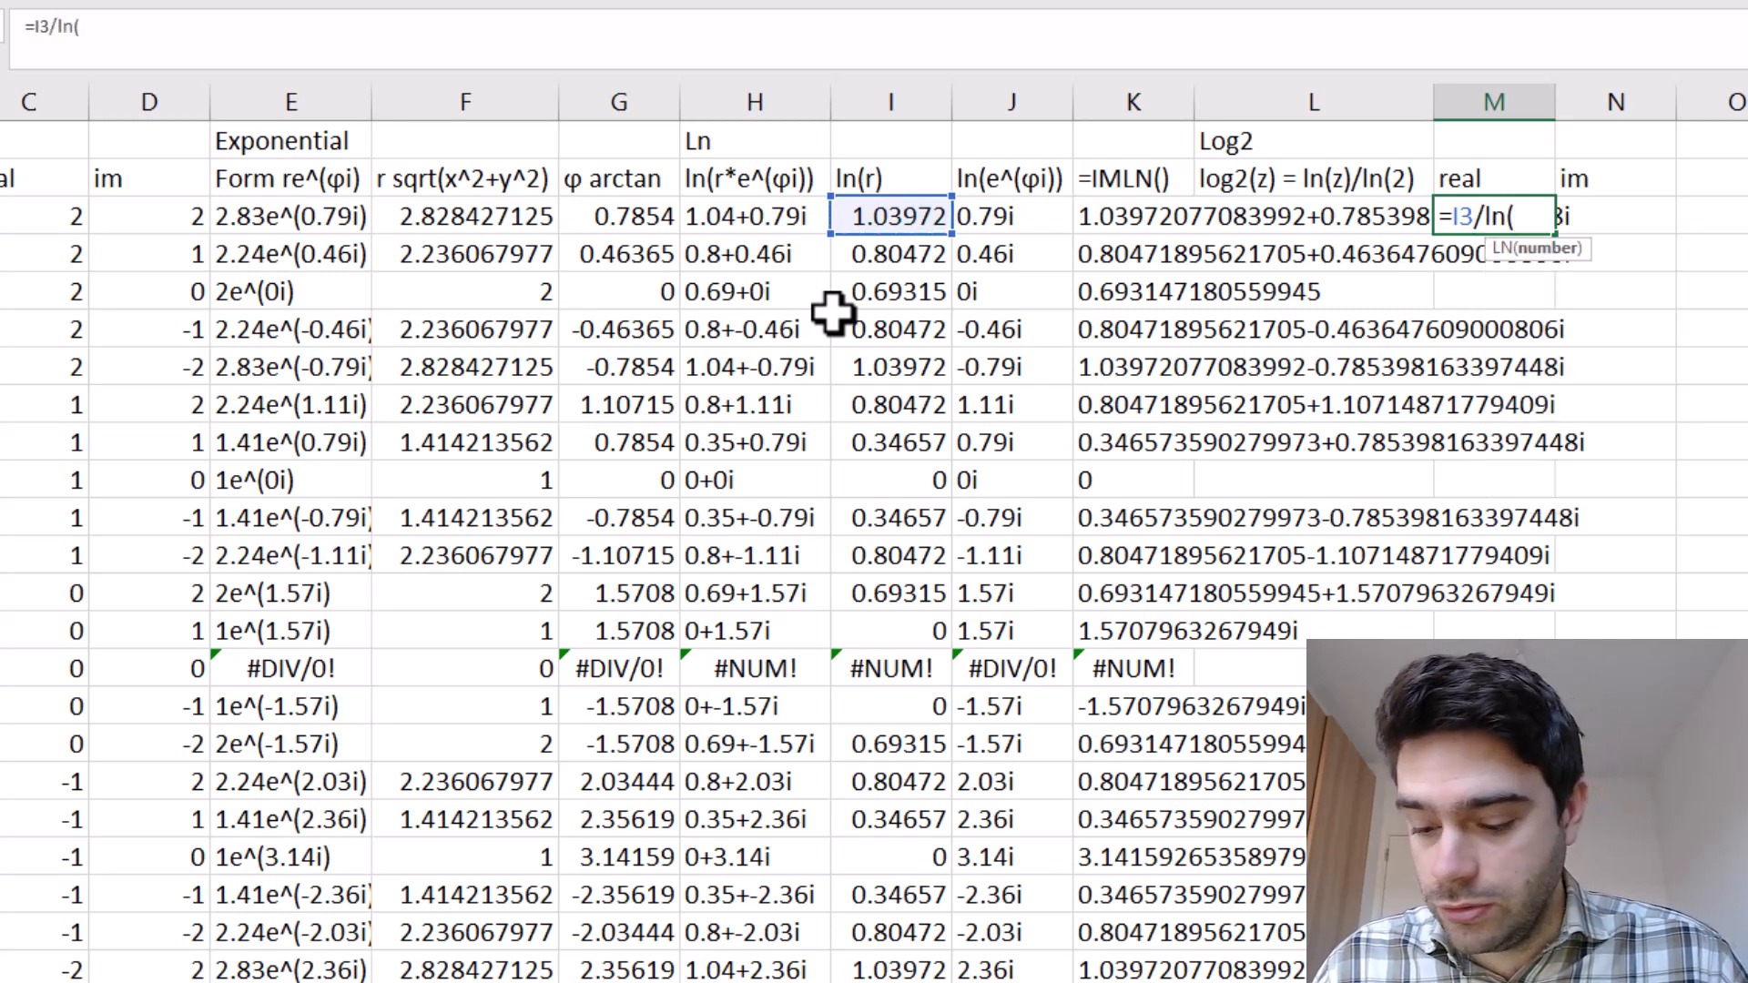
type("2)")
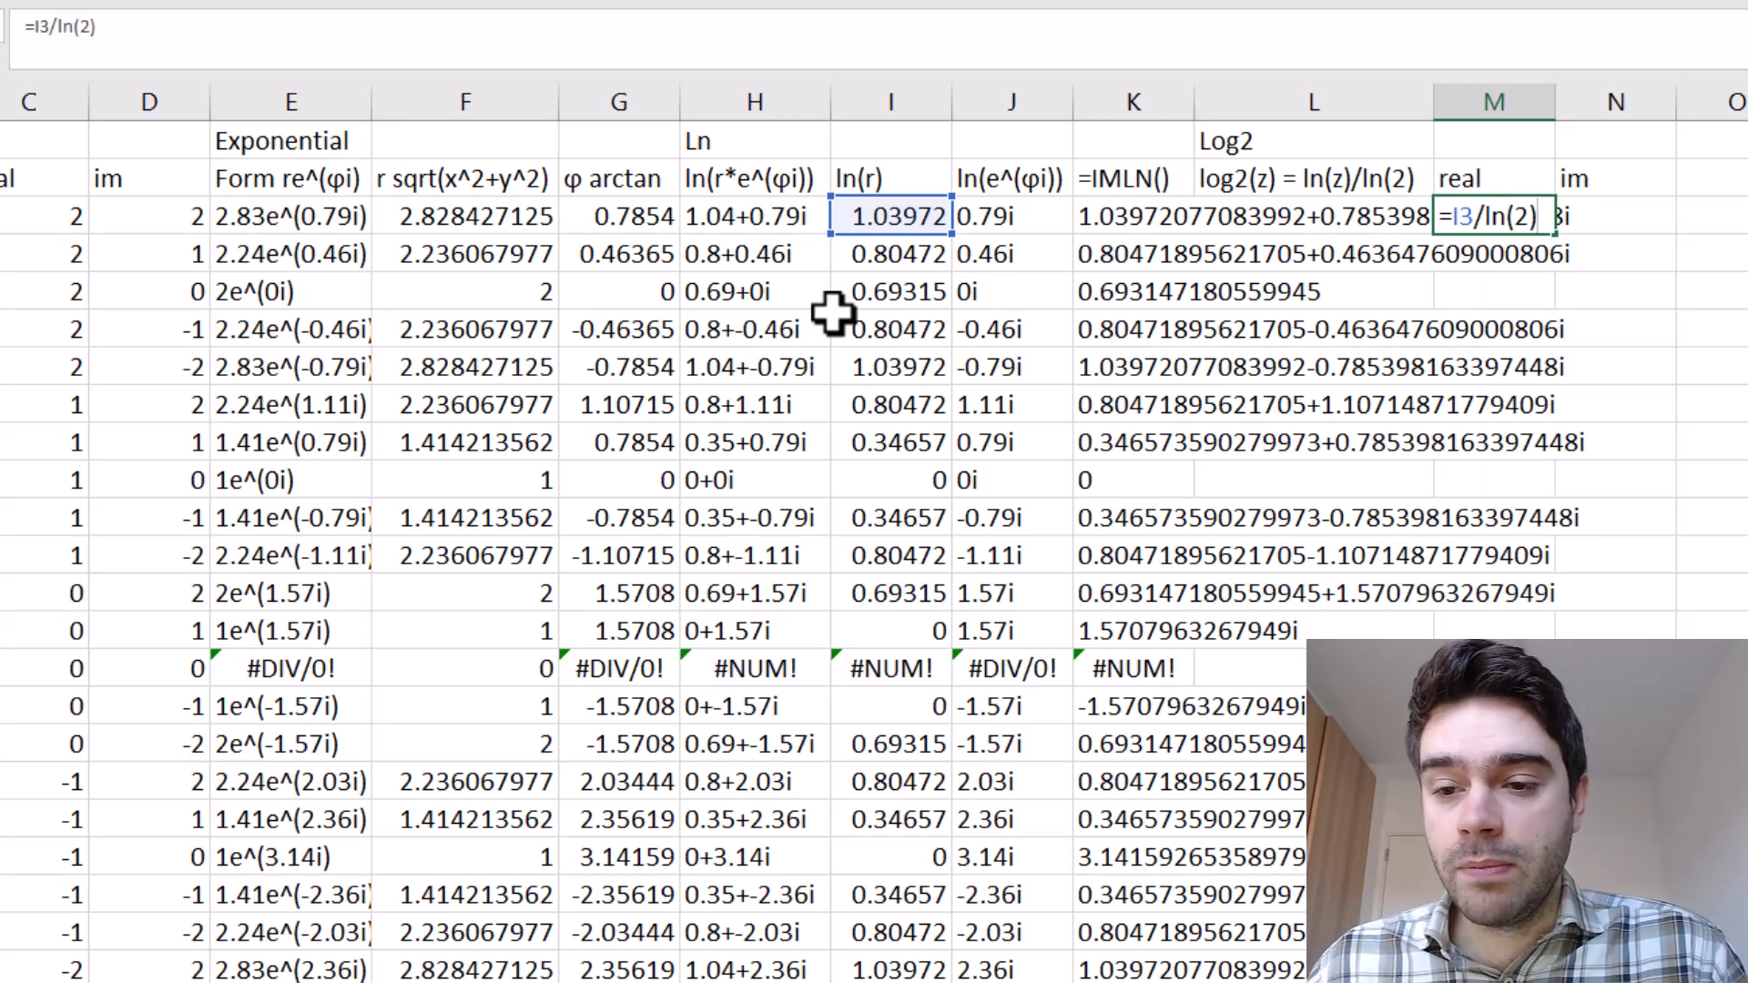
key("Return")
left_click(1541, 214)
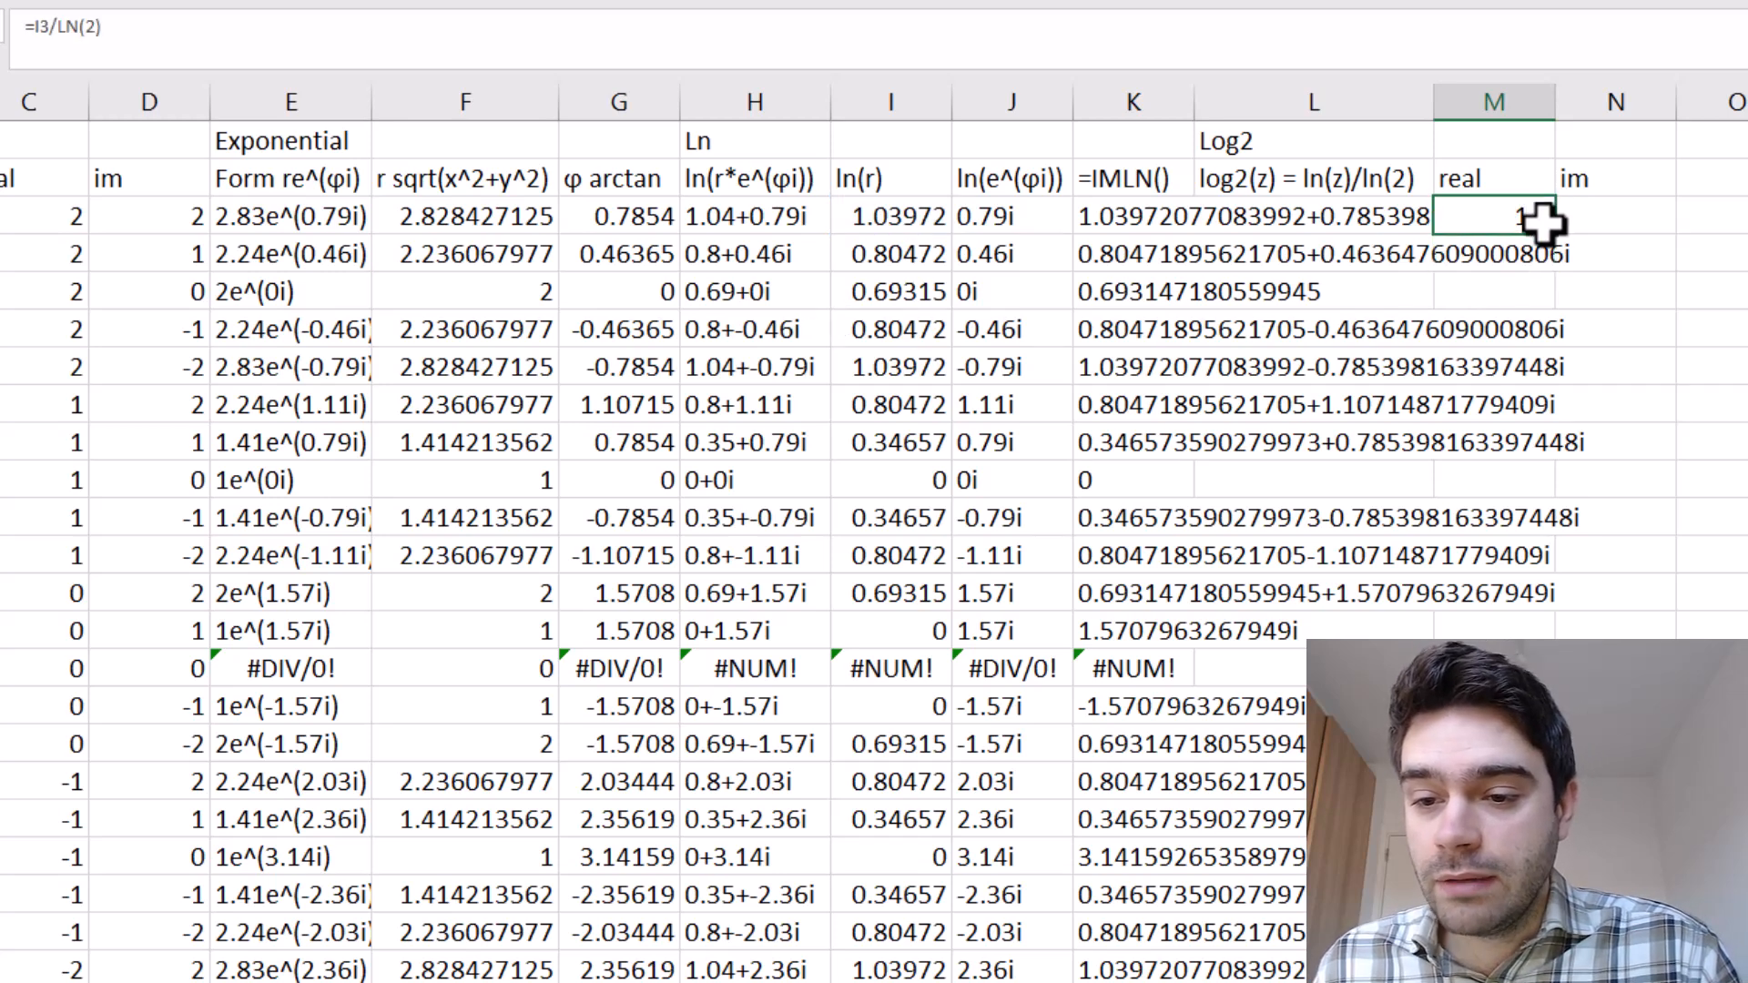
double_click(1556, 235)
Calculate the imaginary part of log2(z) in N3 with =G3/LN(2).
double_click(1616, 216)
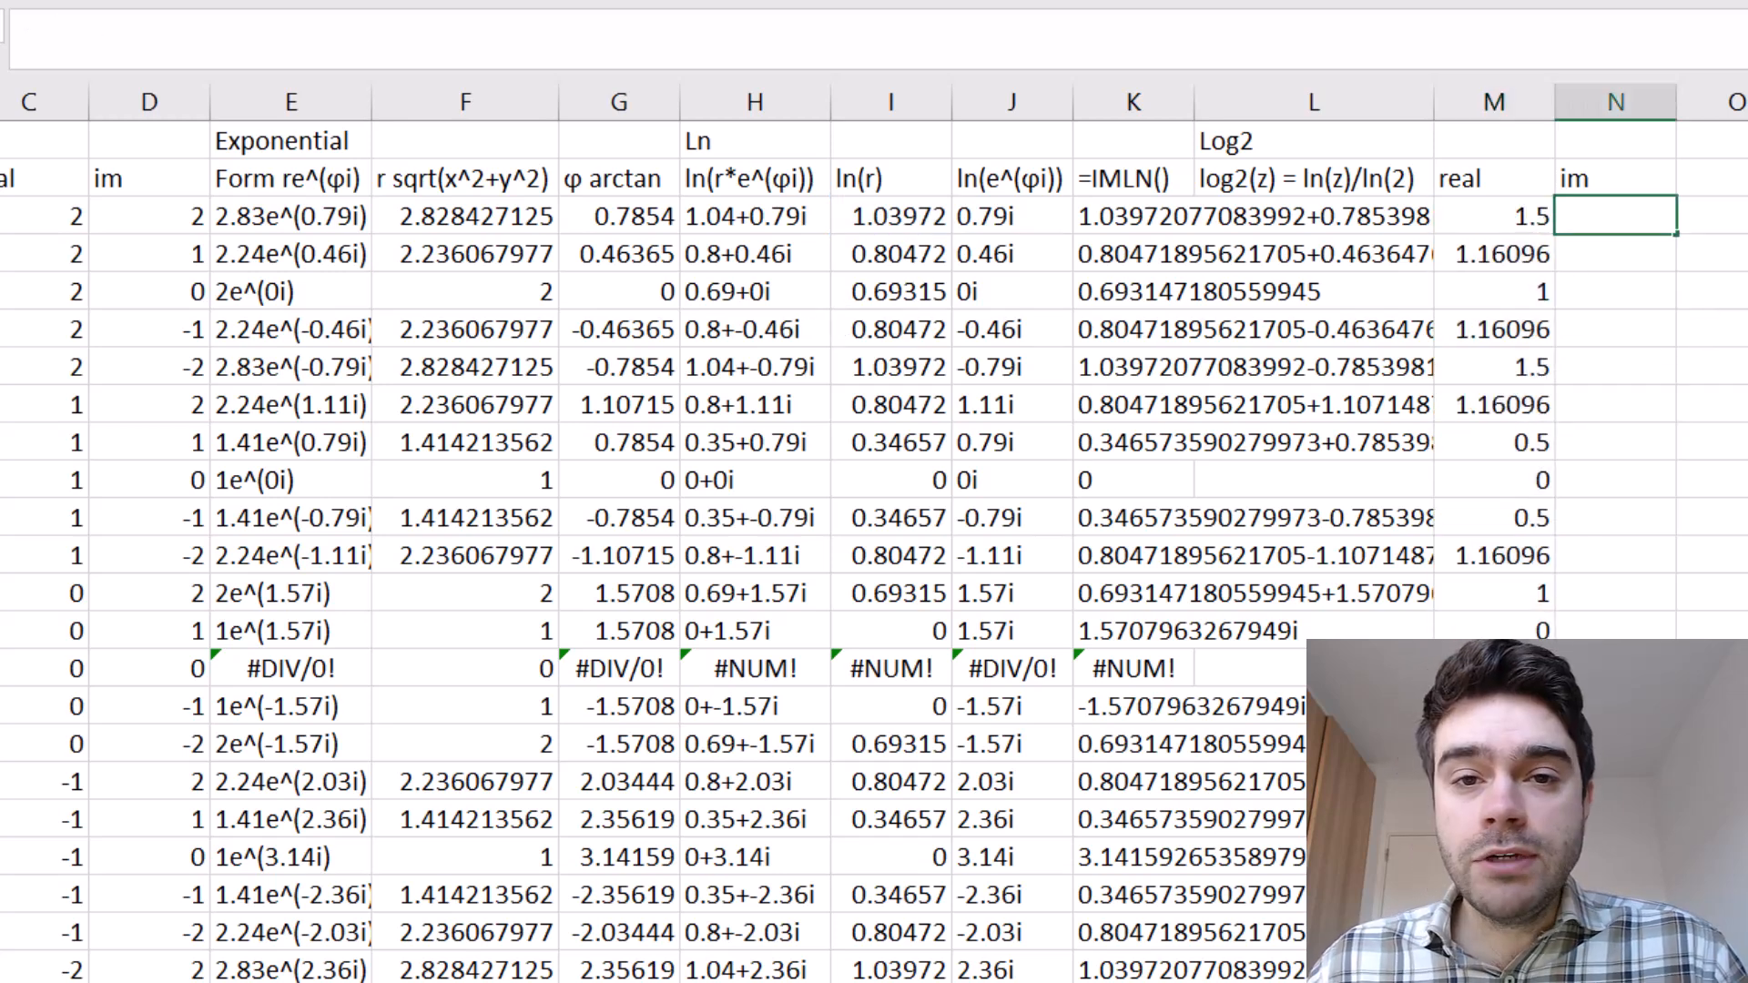
type("=")
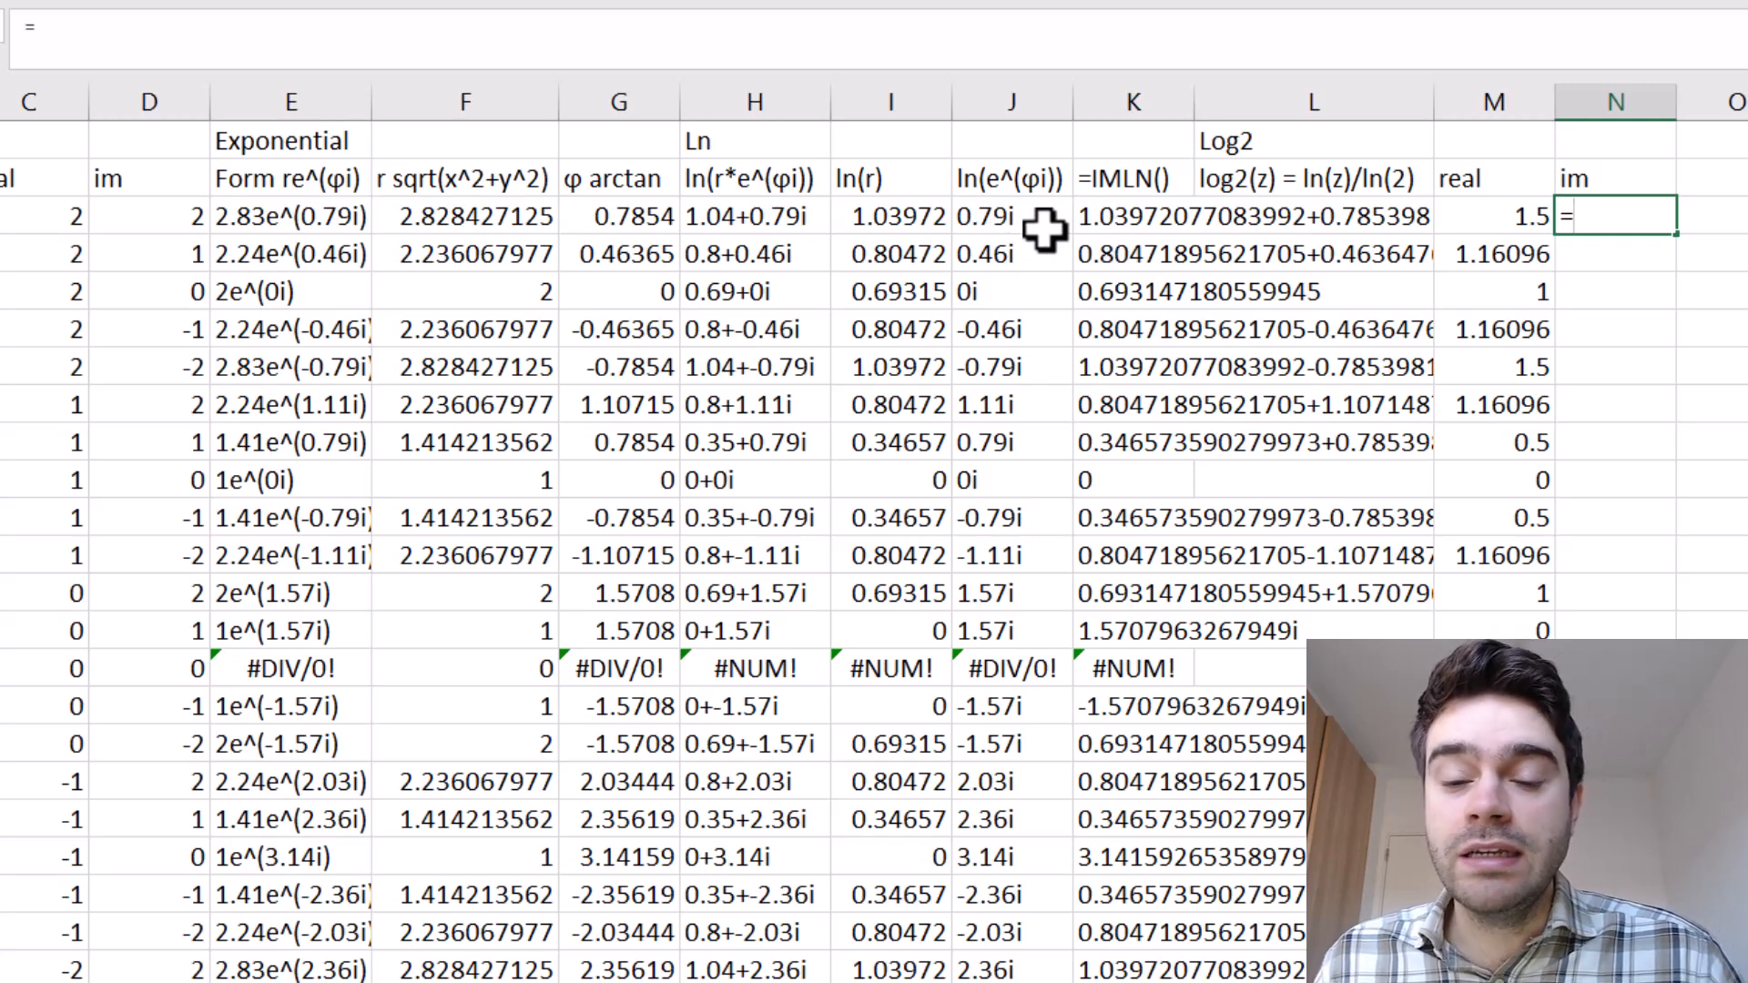
left_click(615, 219)
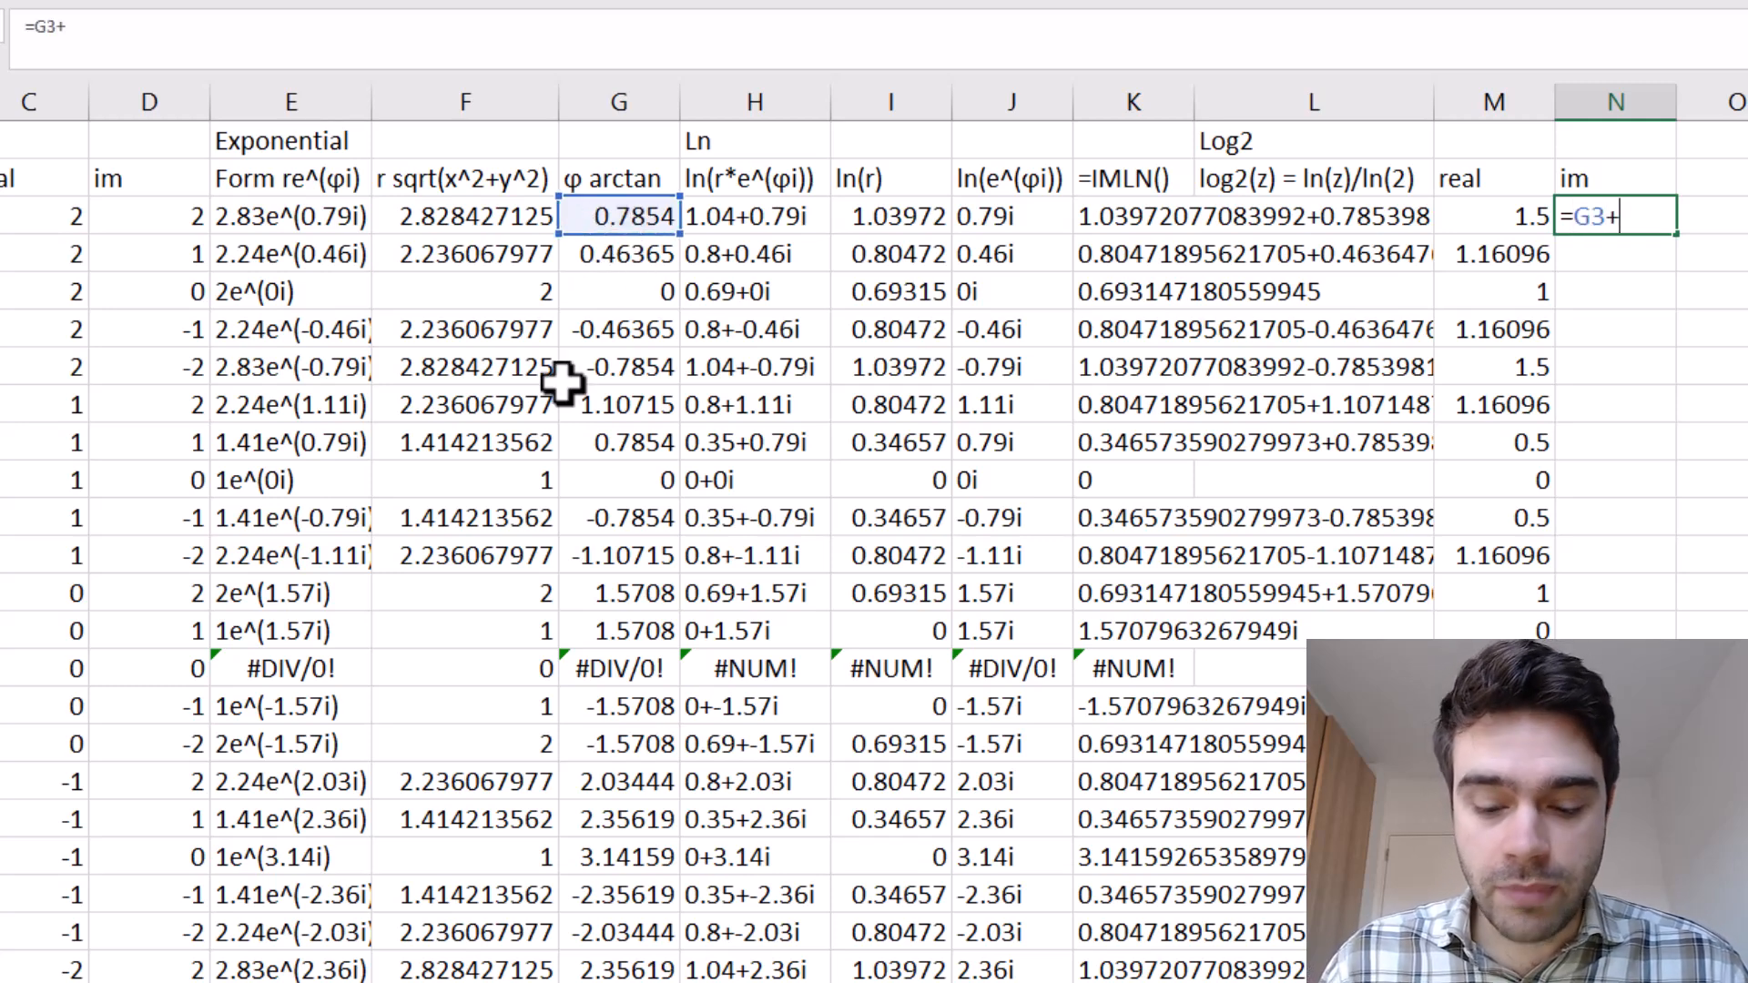
type("/ln(2")
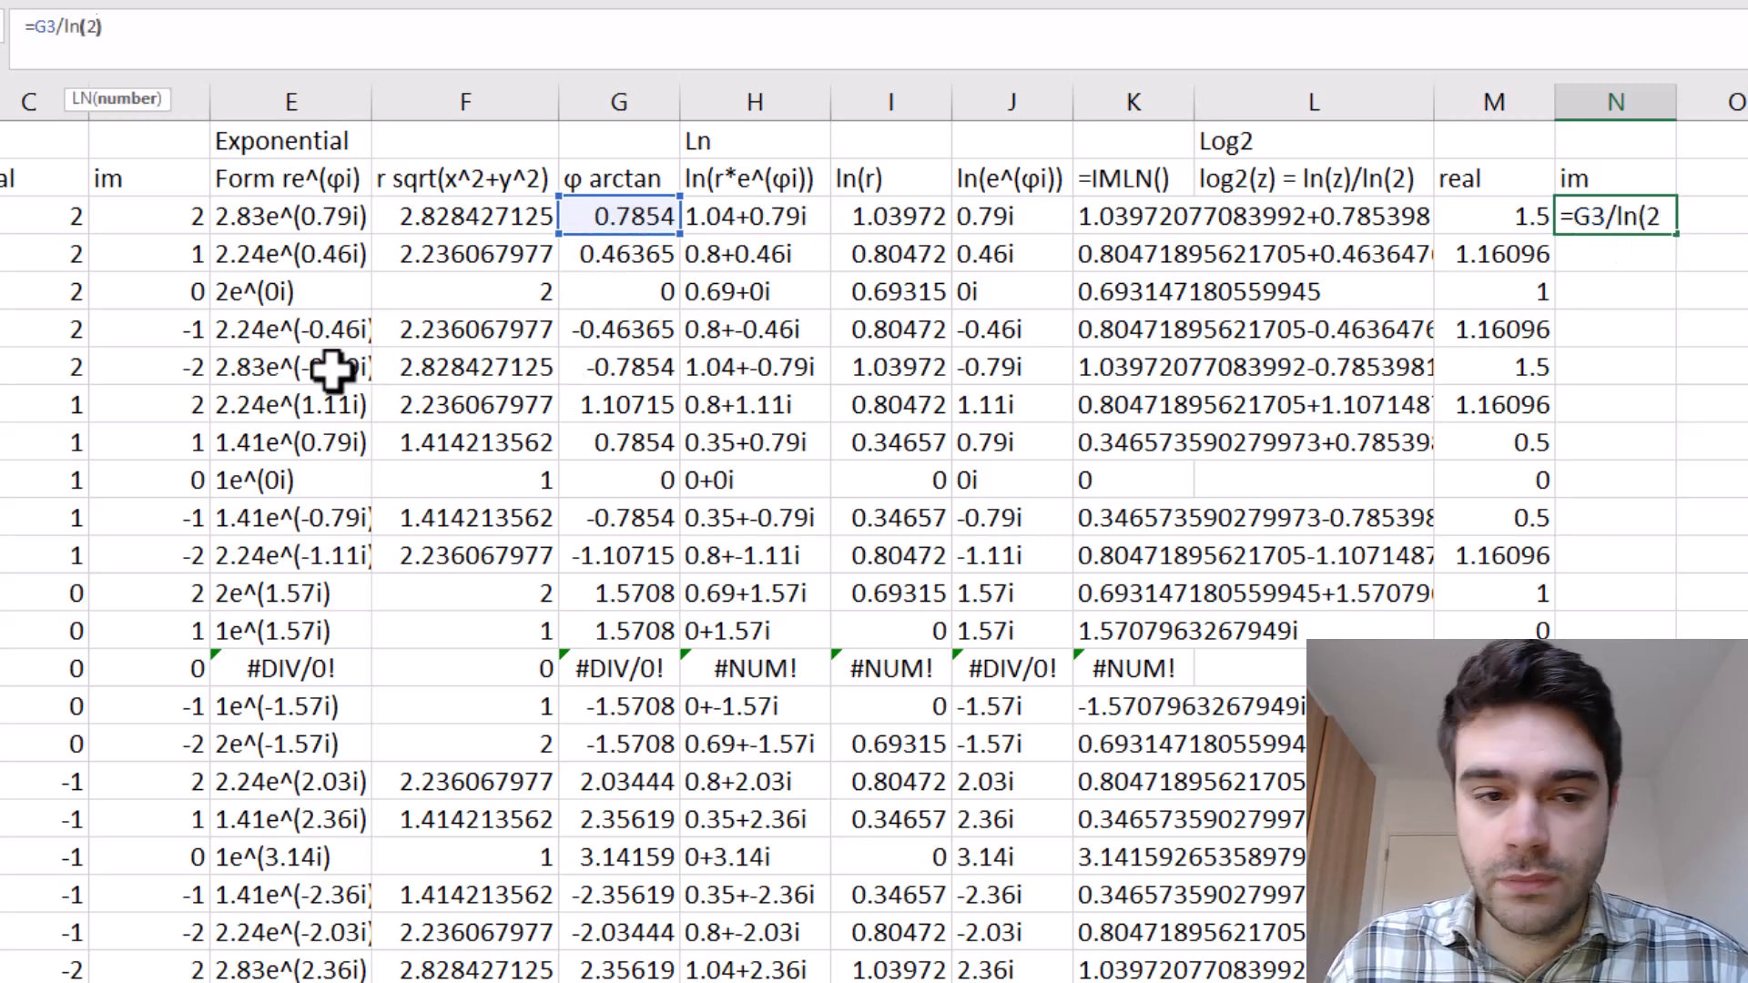
key("Return")
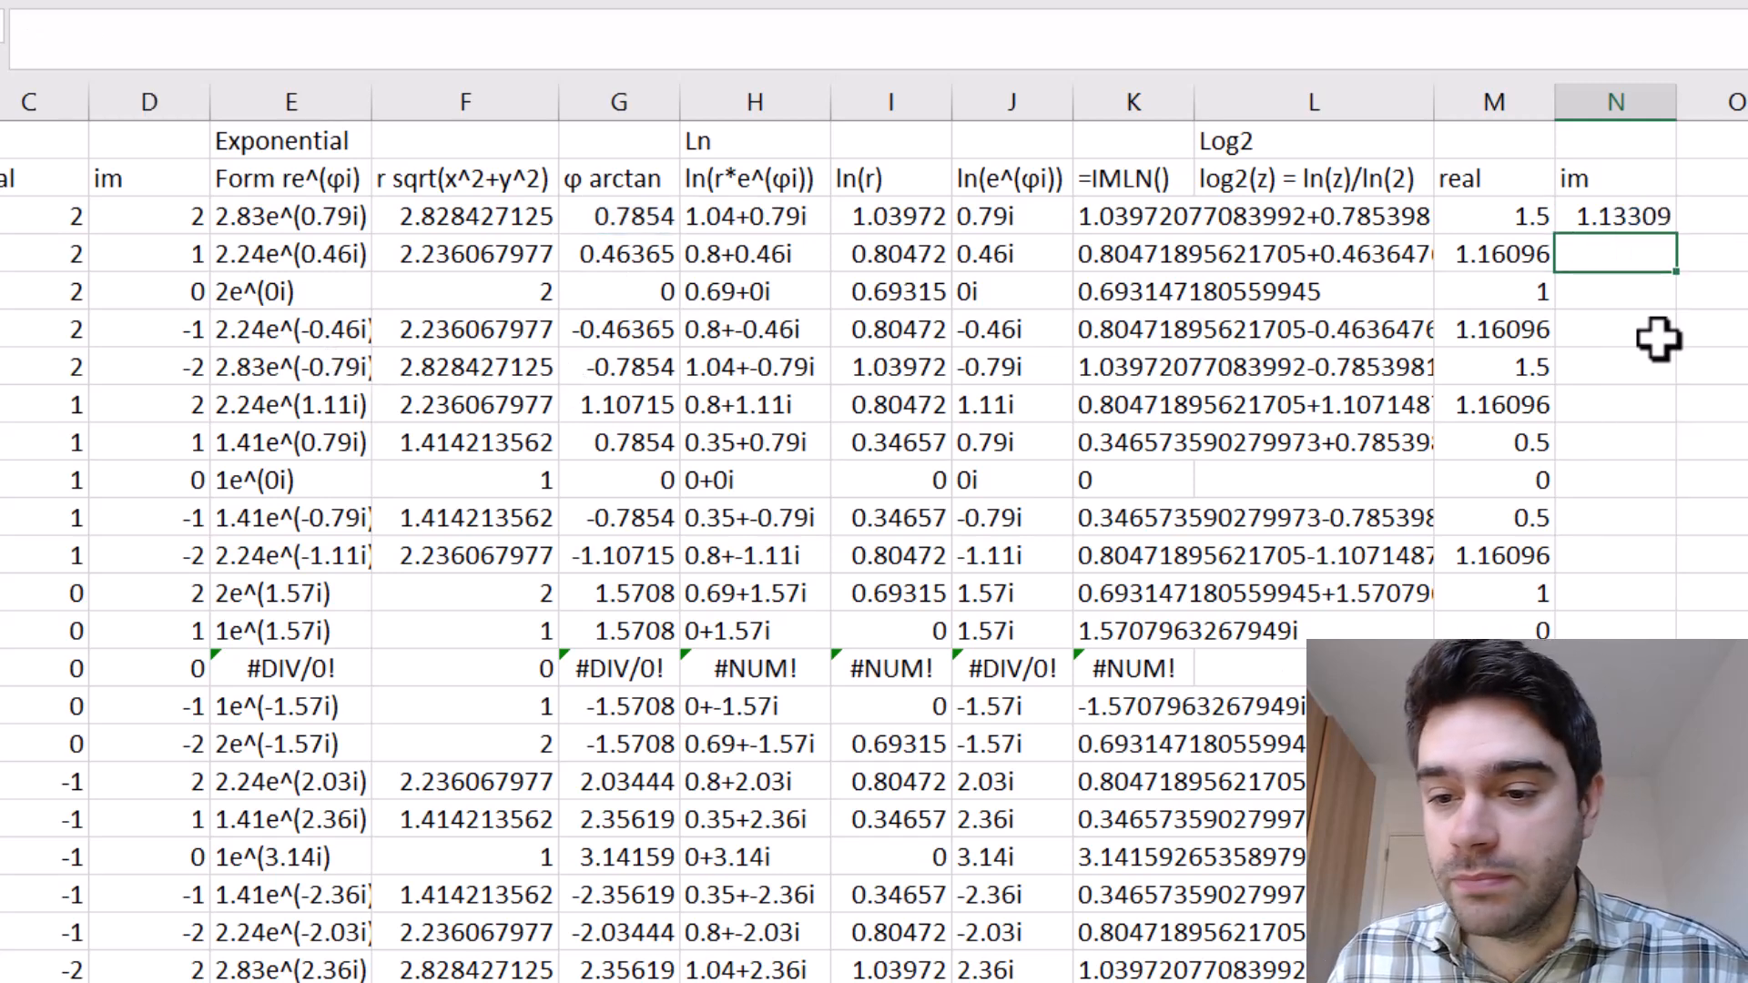
Fill the imaginary-part formula =G3/LN(2) from N3 down the column.
left_click(1667, 230)
double_click(1678, 239)
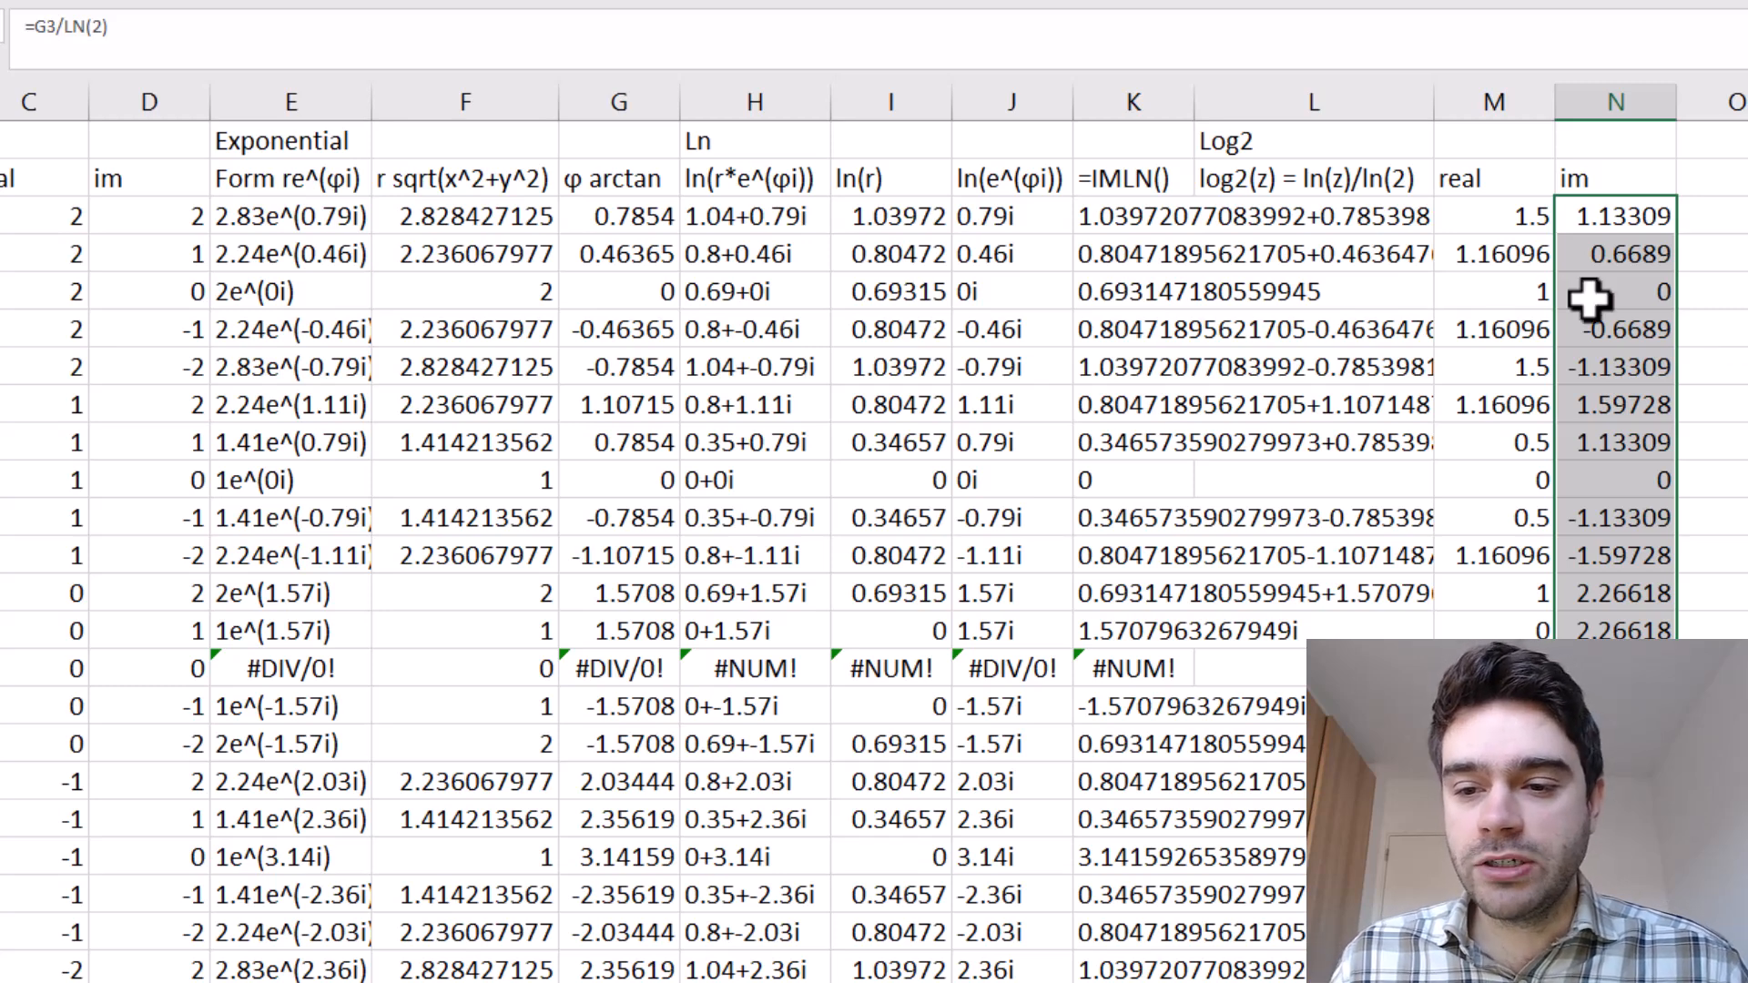
left_click(1611, 219)
Begin the combined log2(z) formula in L3 with the real part rounded to two decimals and a plus sign: =ROUND(M3,2)&"+".
left_click(1362, 223)
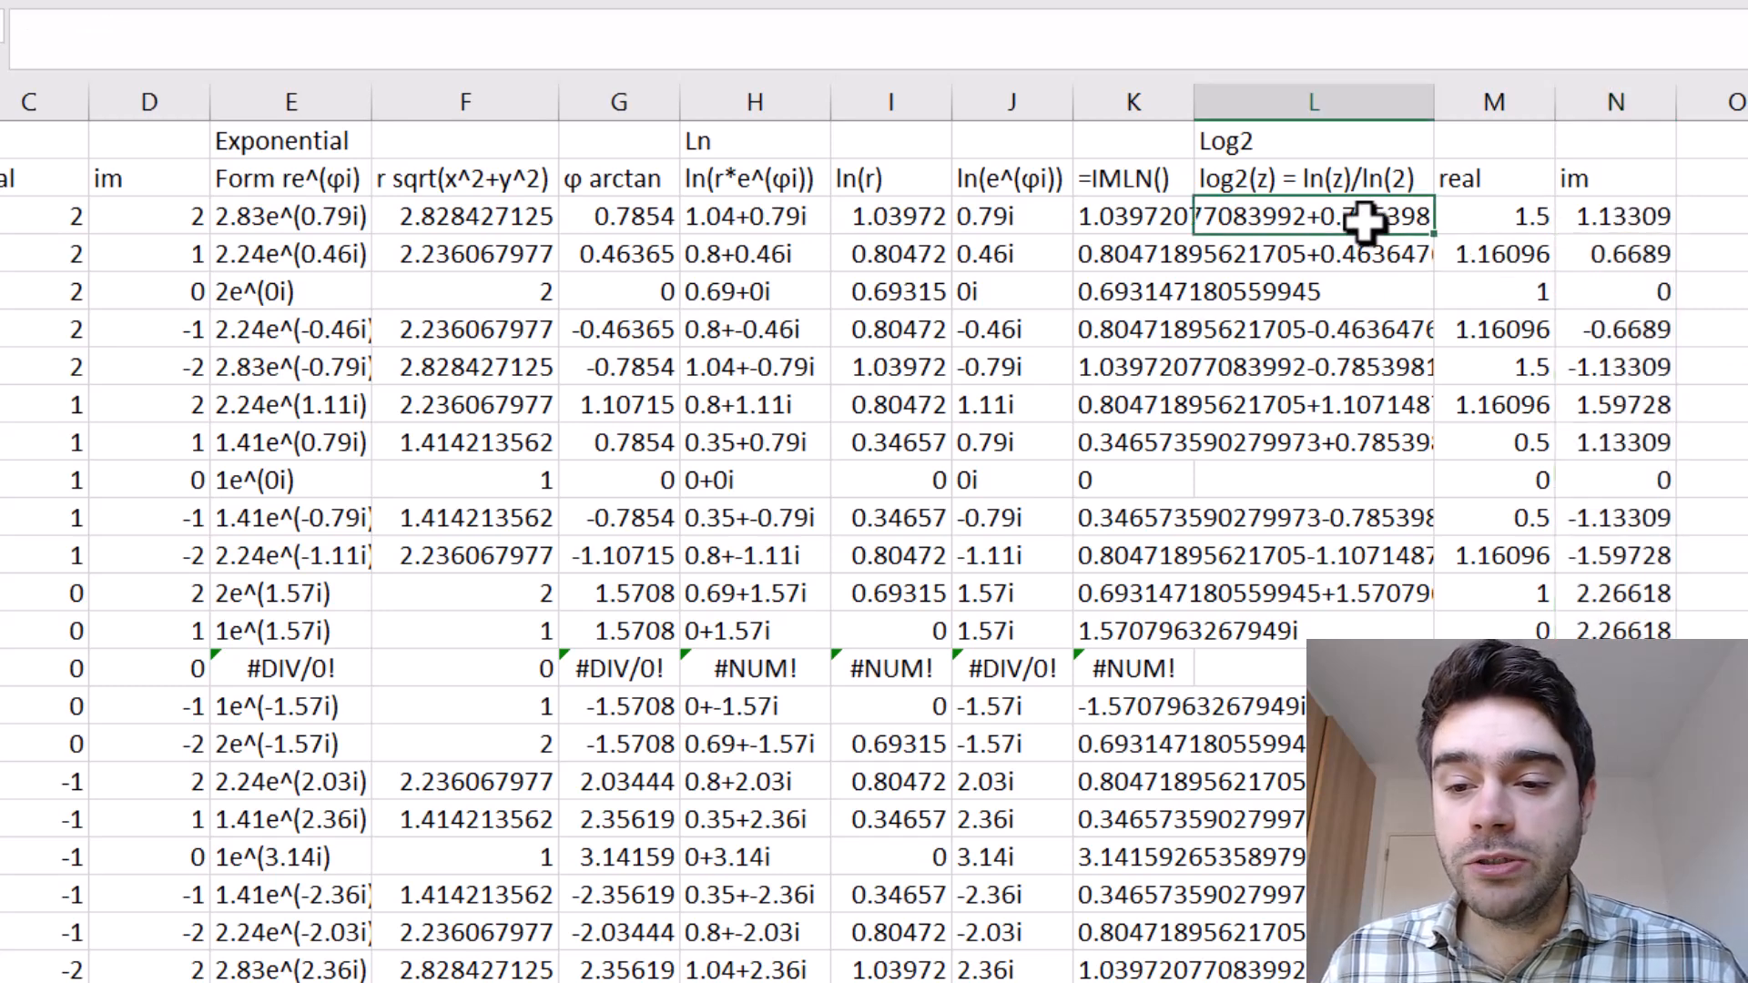
type("=R")
key("BackSpace")
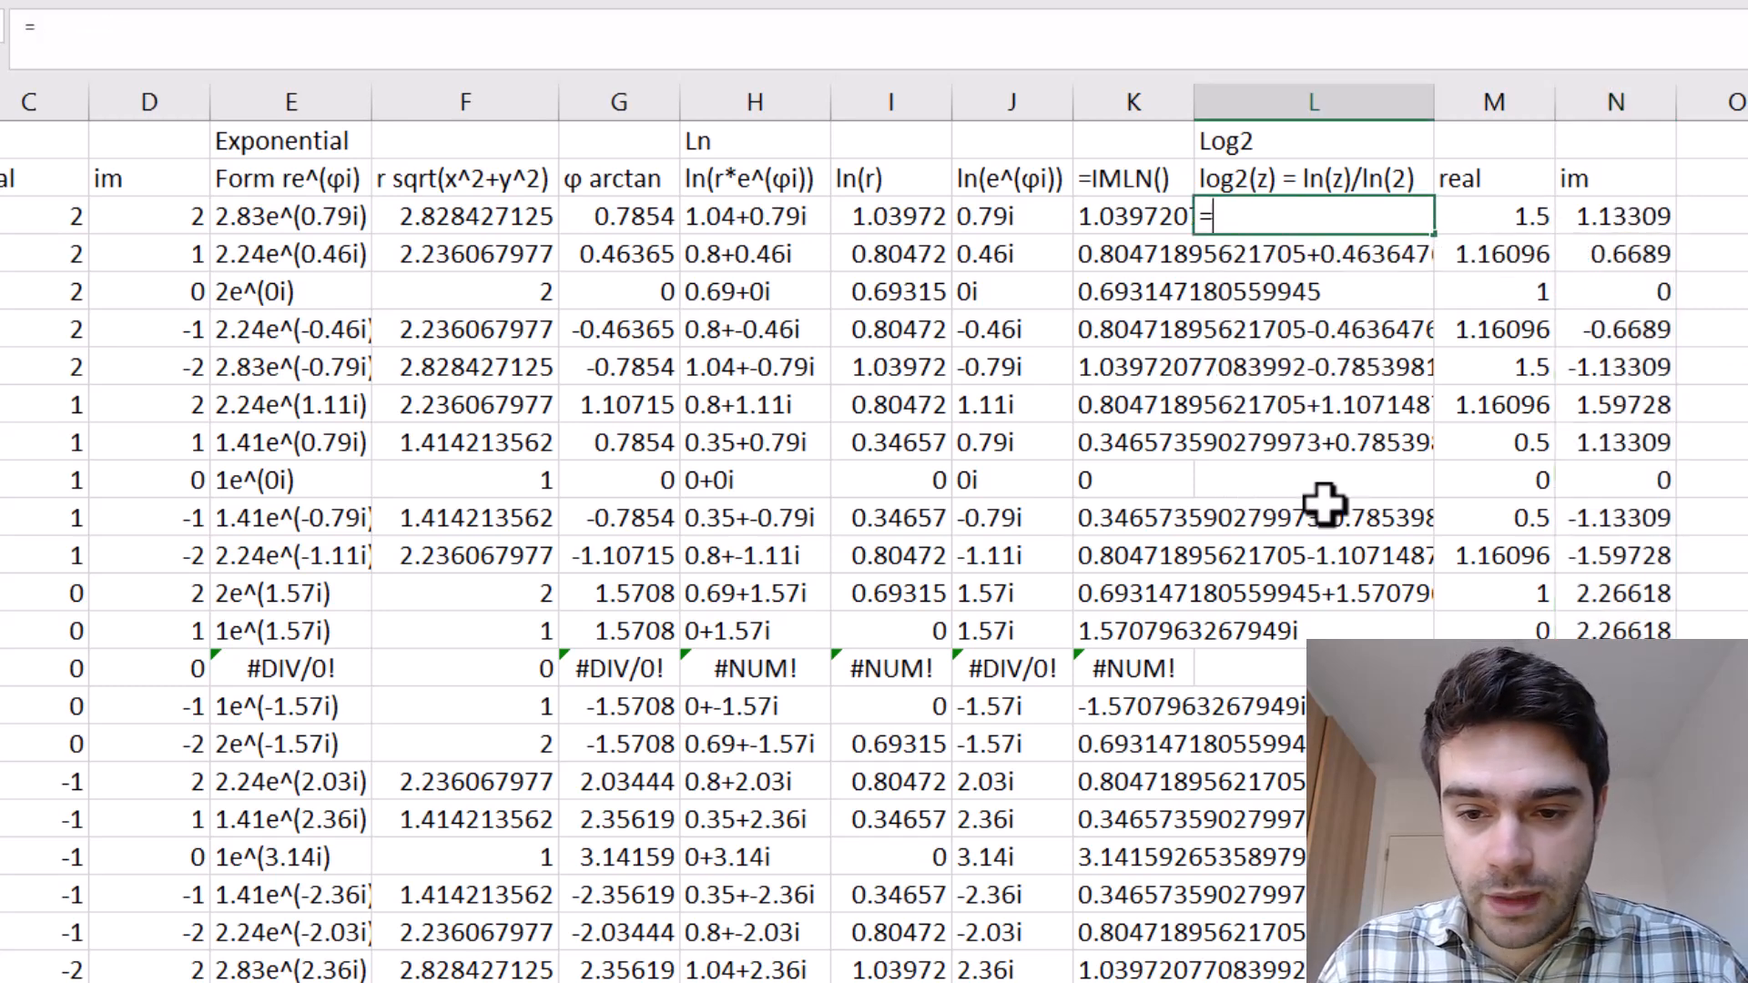
type("ROUND")
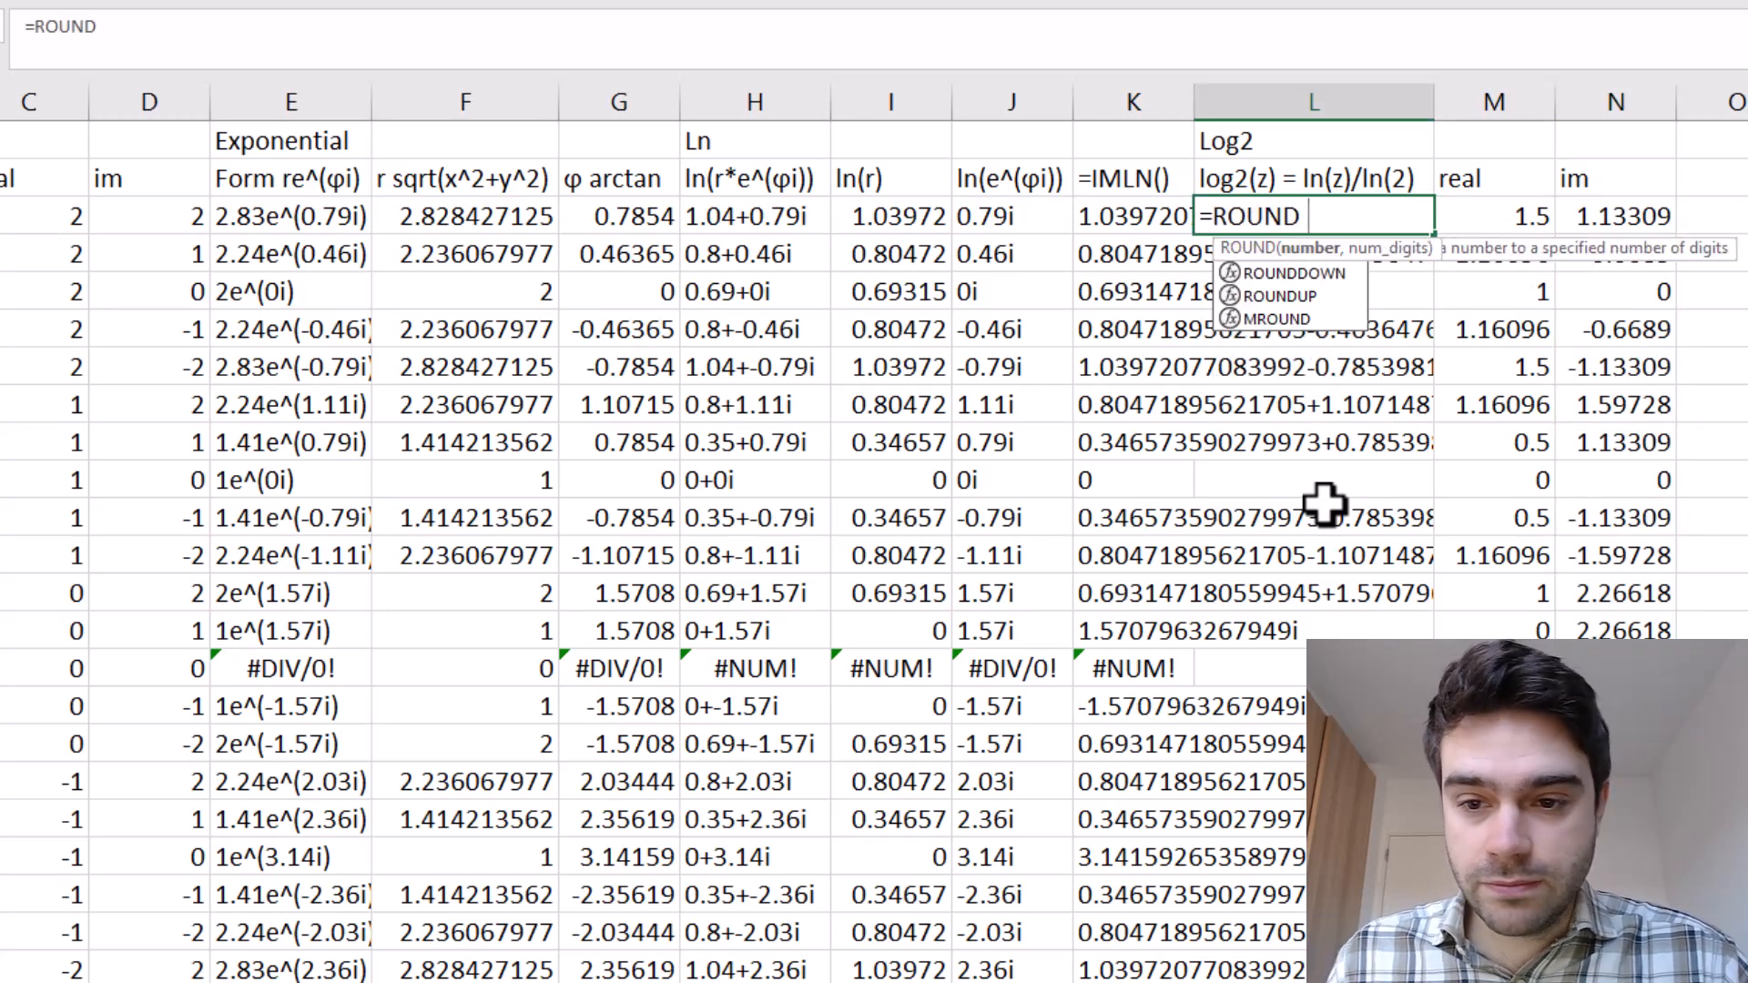
type("(")
left_click(1498, 219)
type(",2")
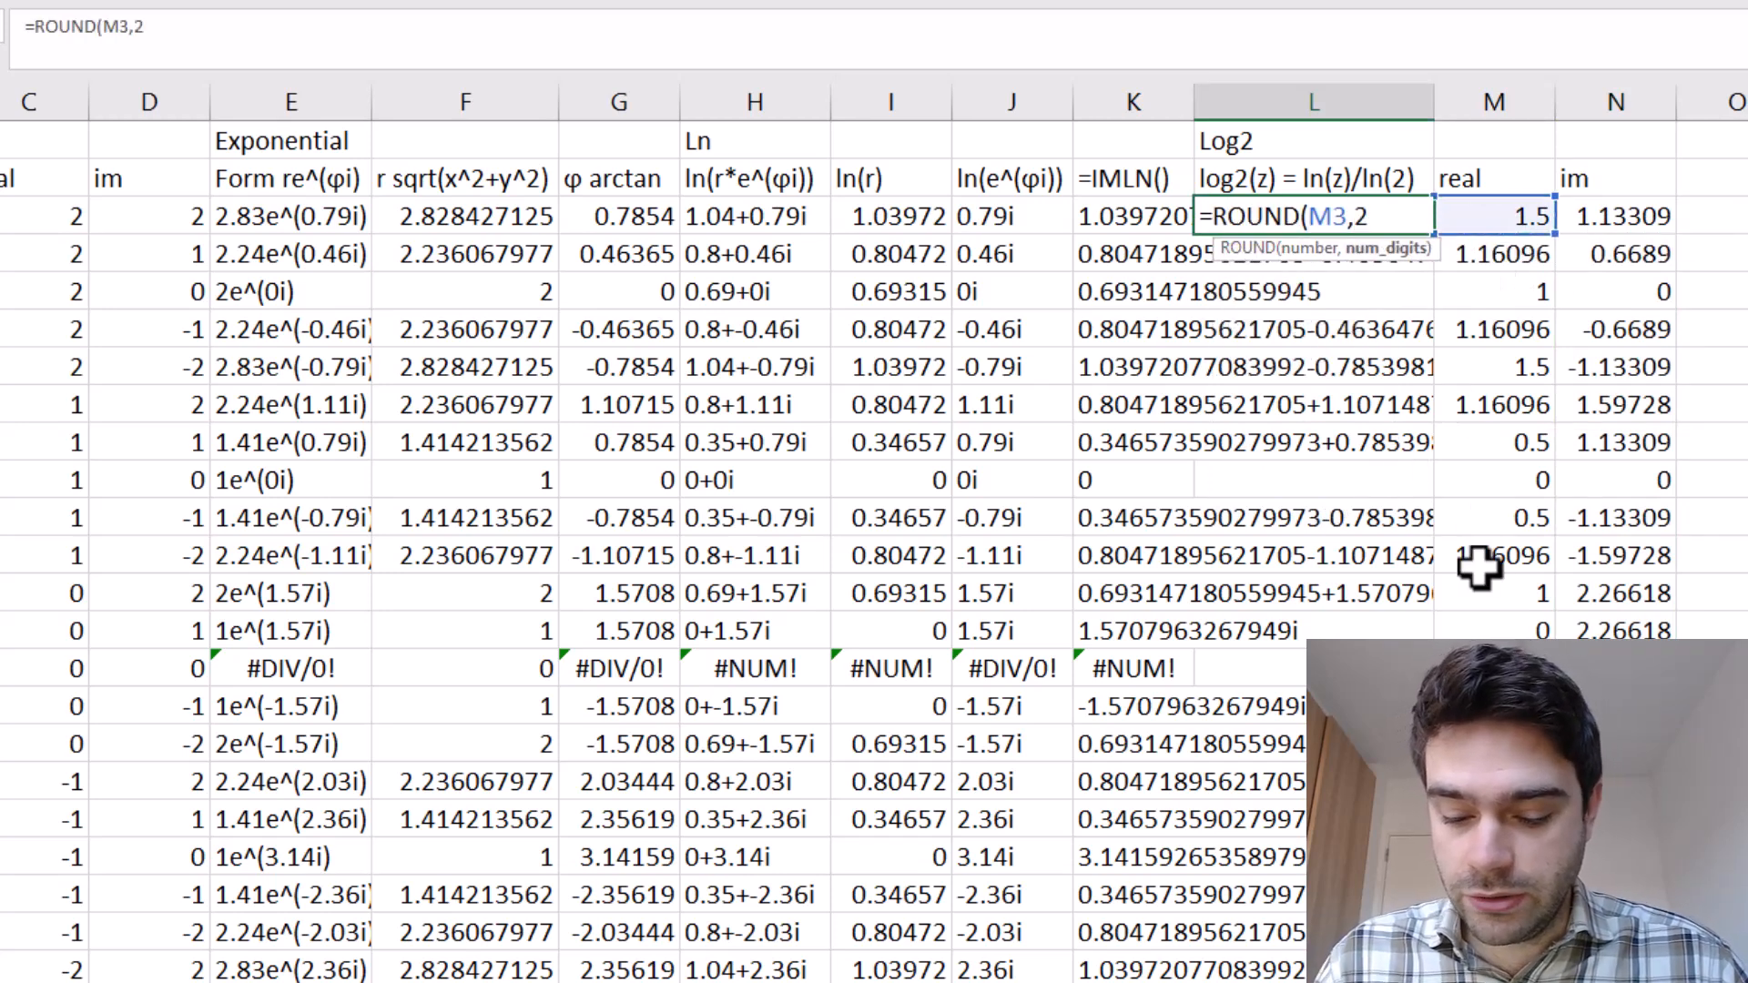
type(")")
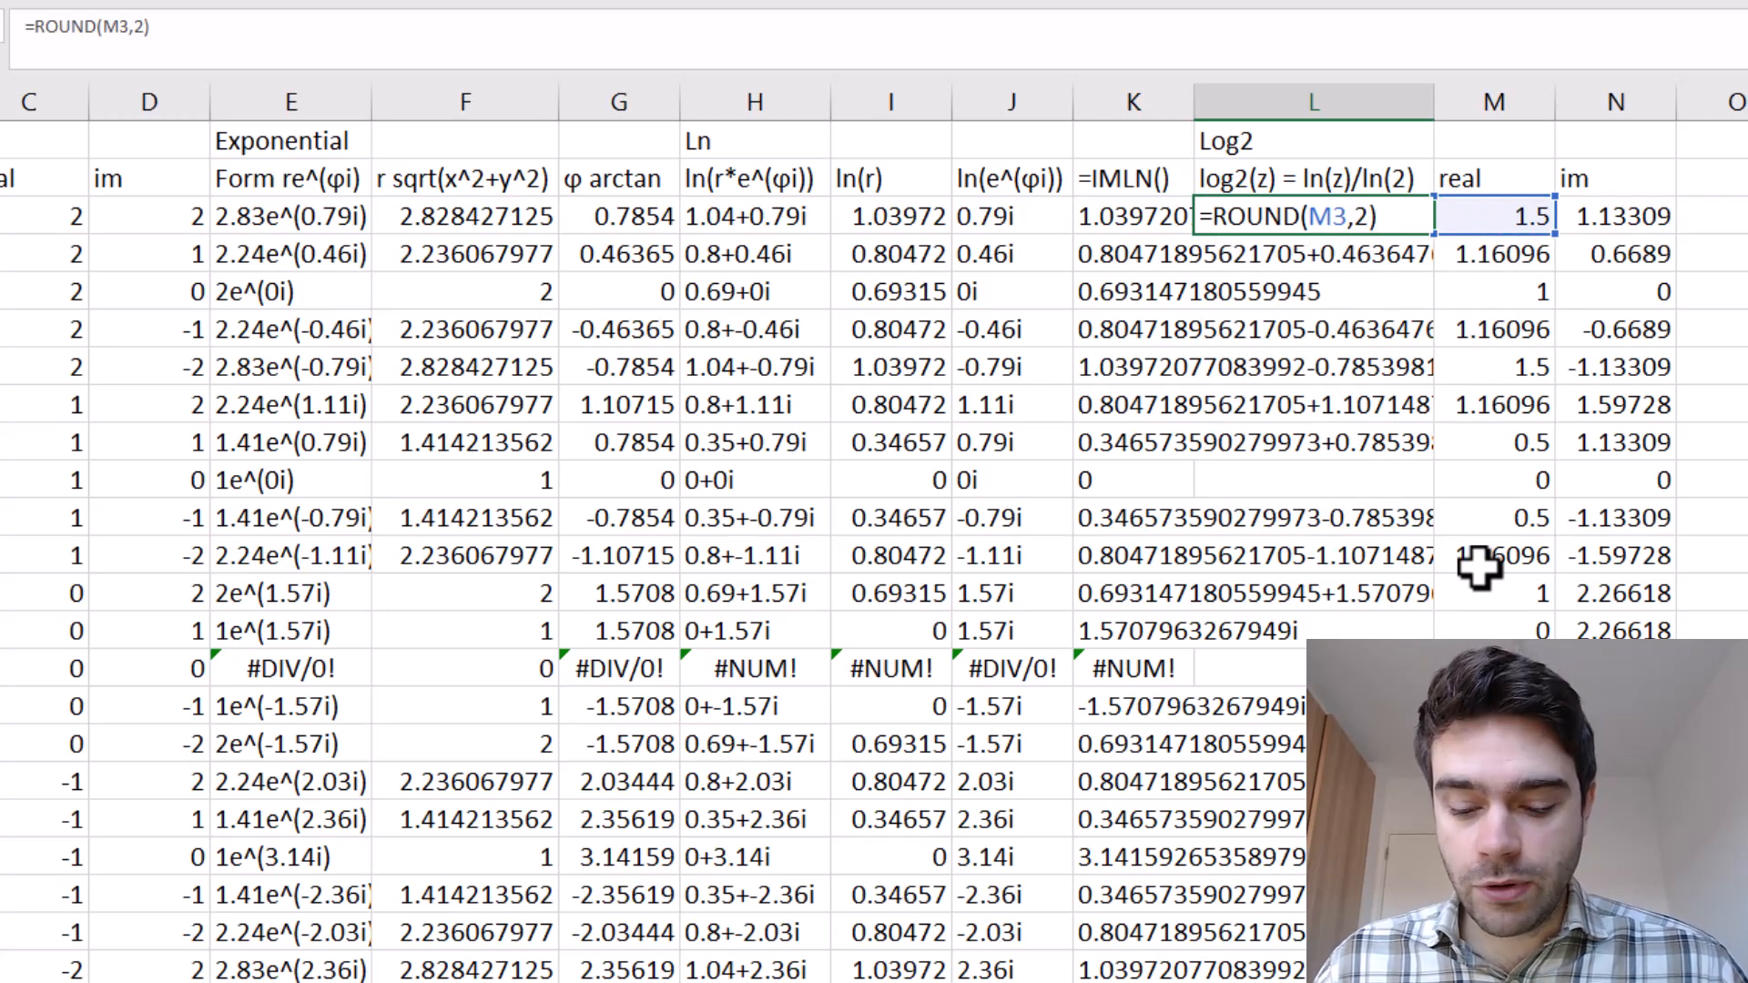
type("&\"+")
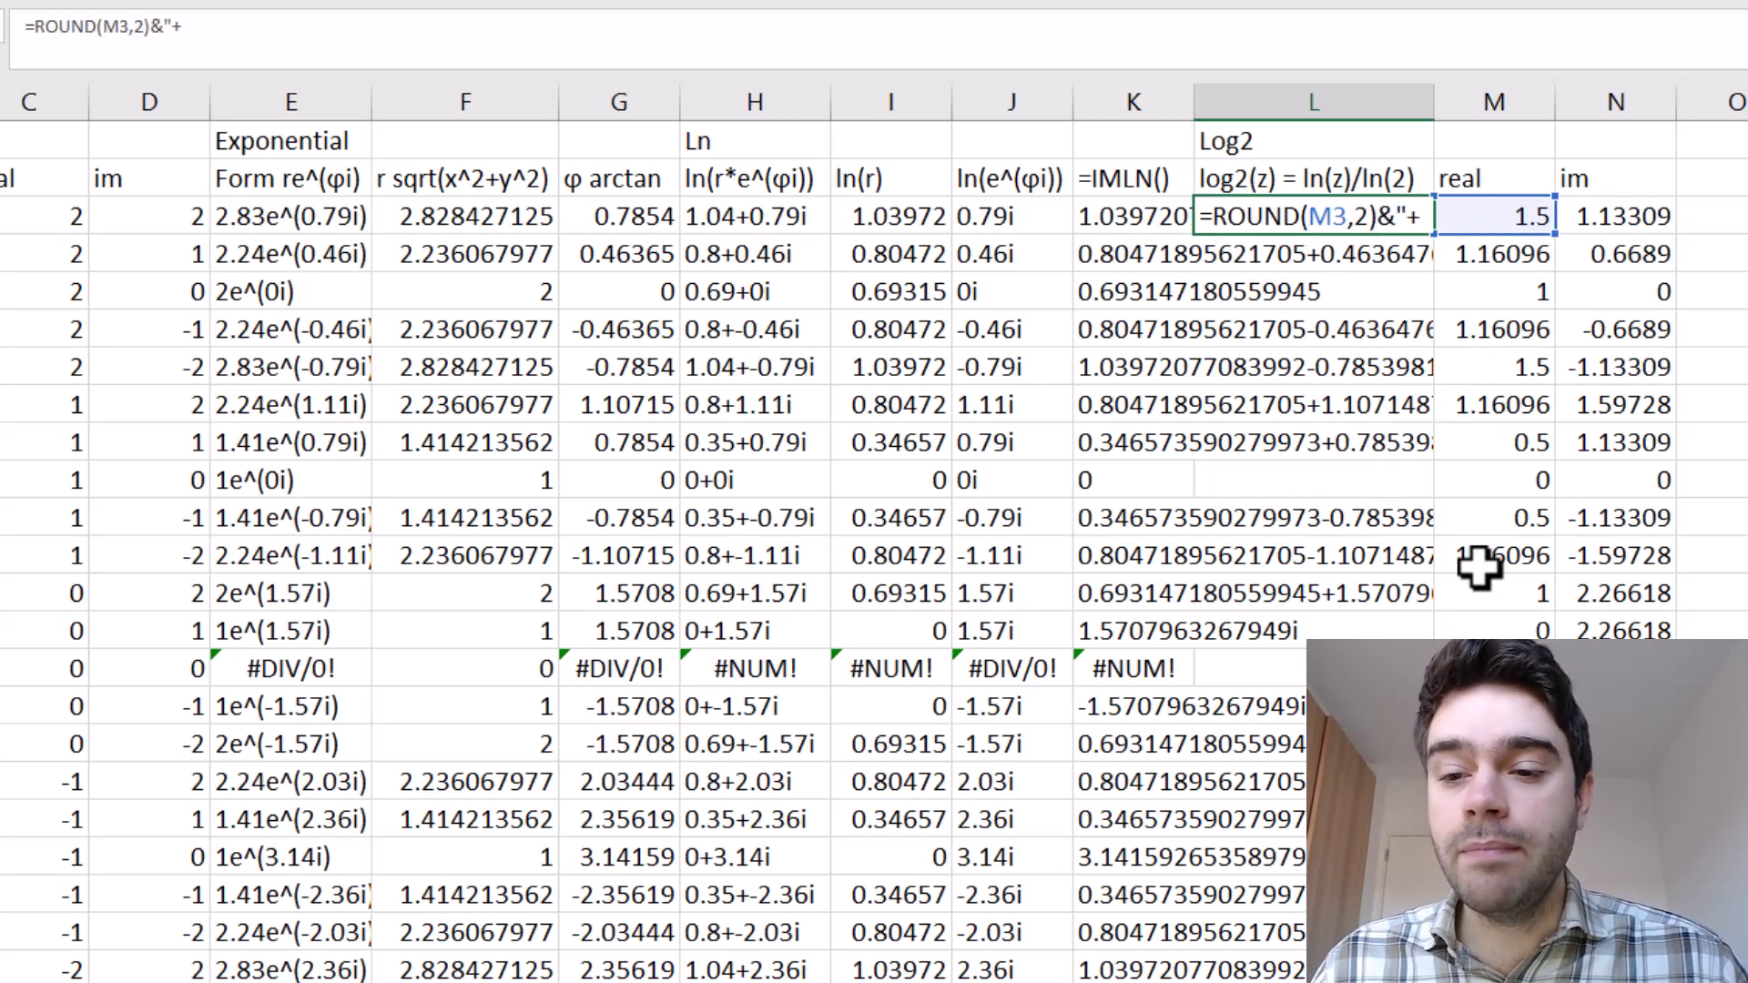
type("\"")
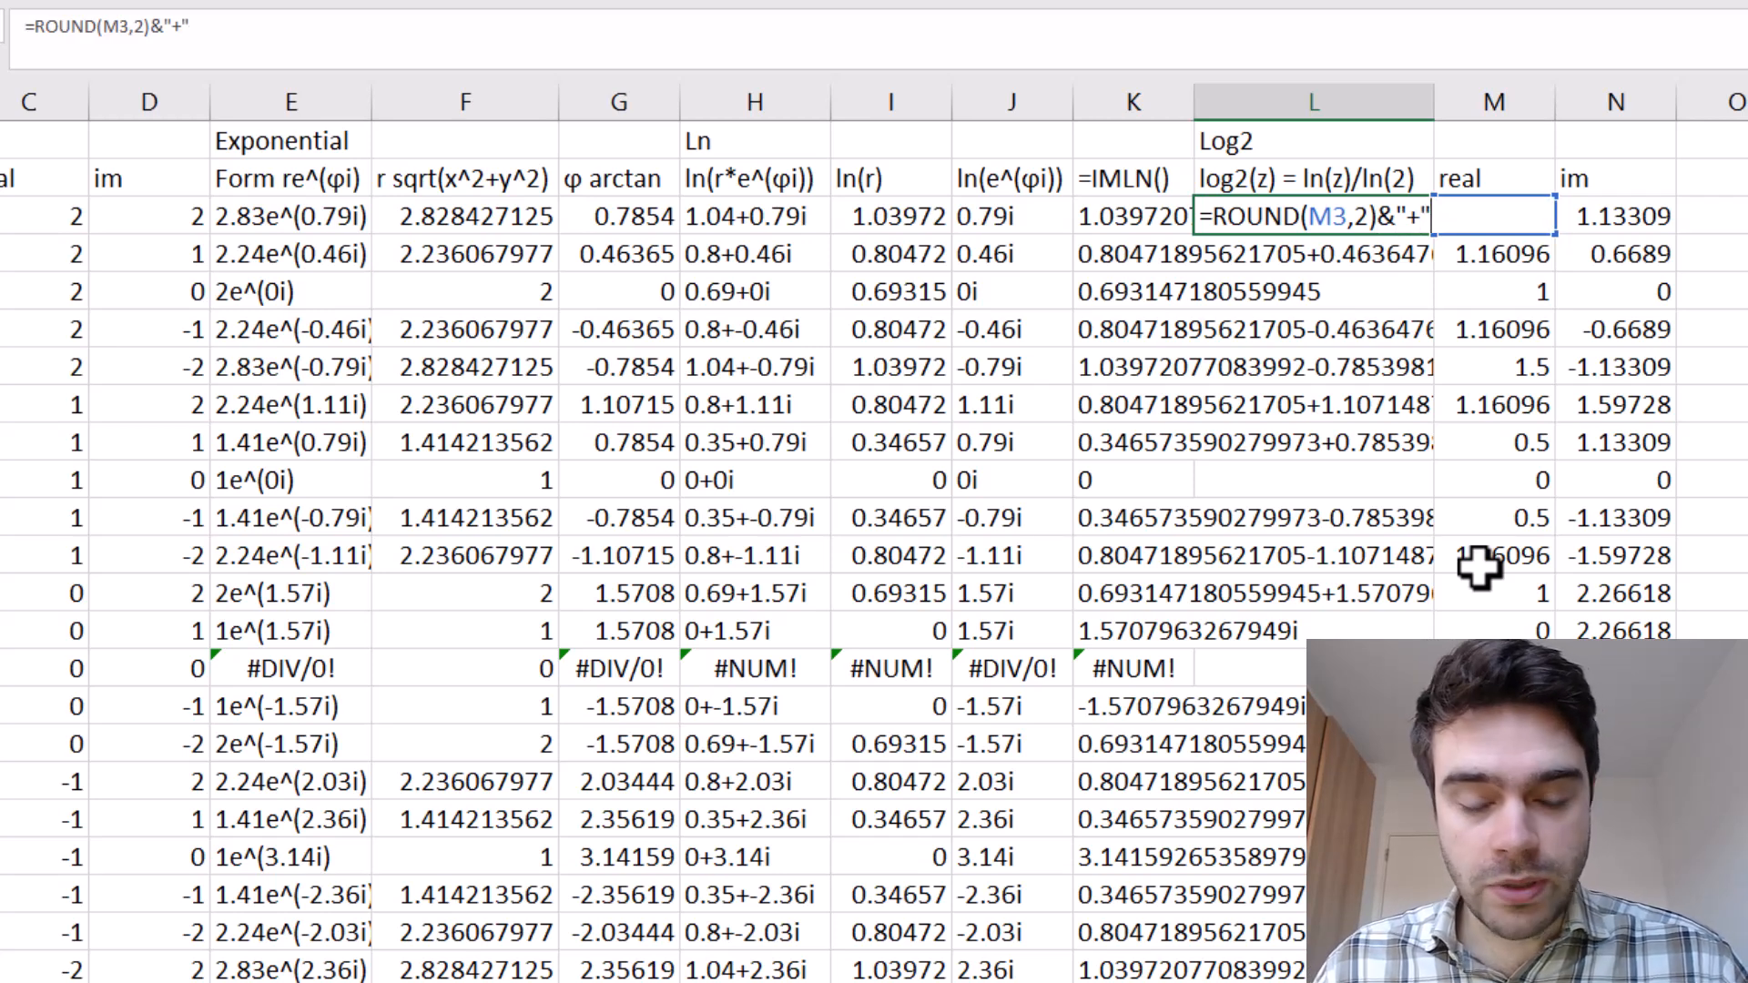
Complete the L3 formula with the rounded imaginary part, &ROUND(N3,2)&"i", and fill it down column L.
type("&ROUND(")
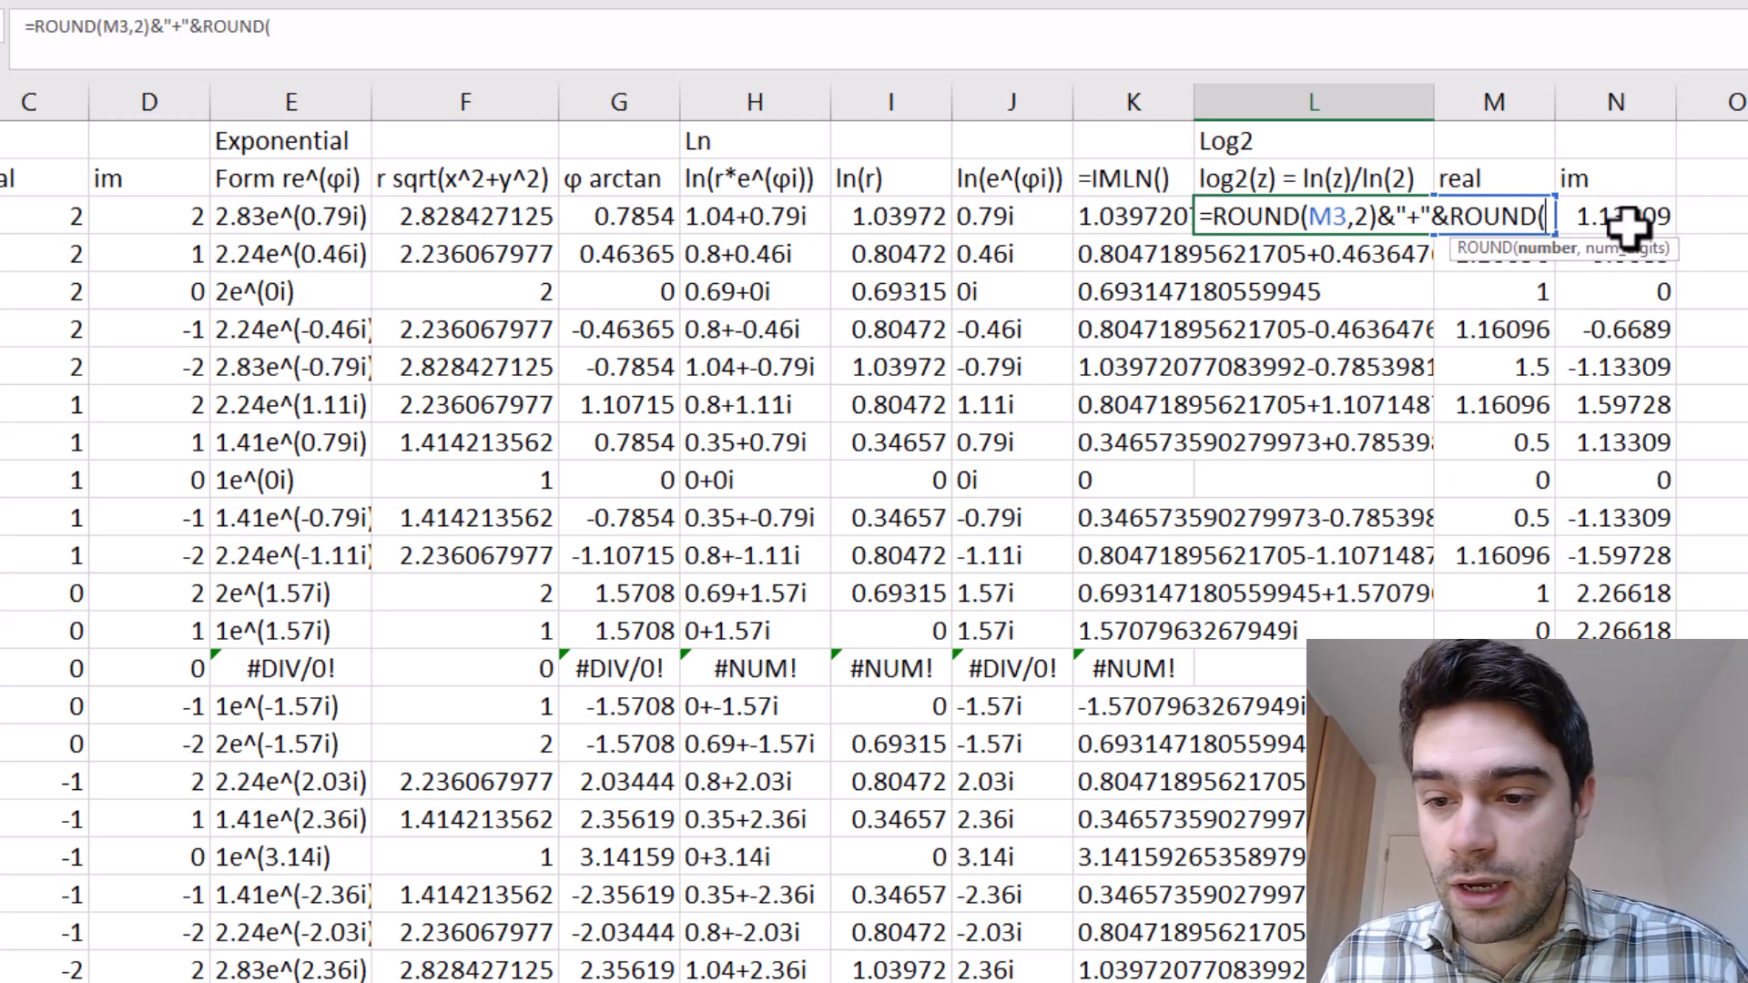
left_click(1630, 227)
type(",2")
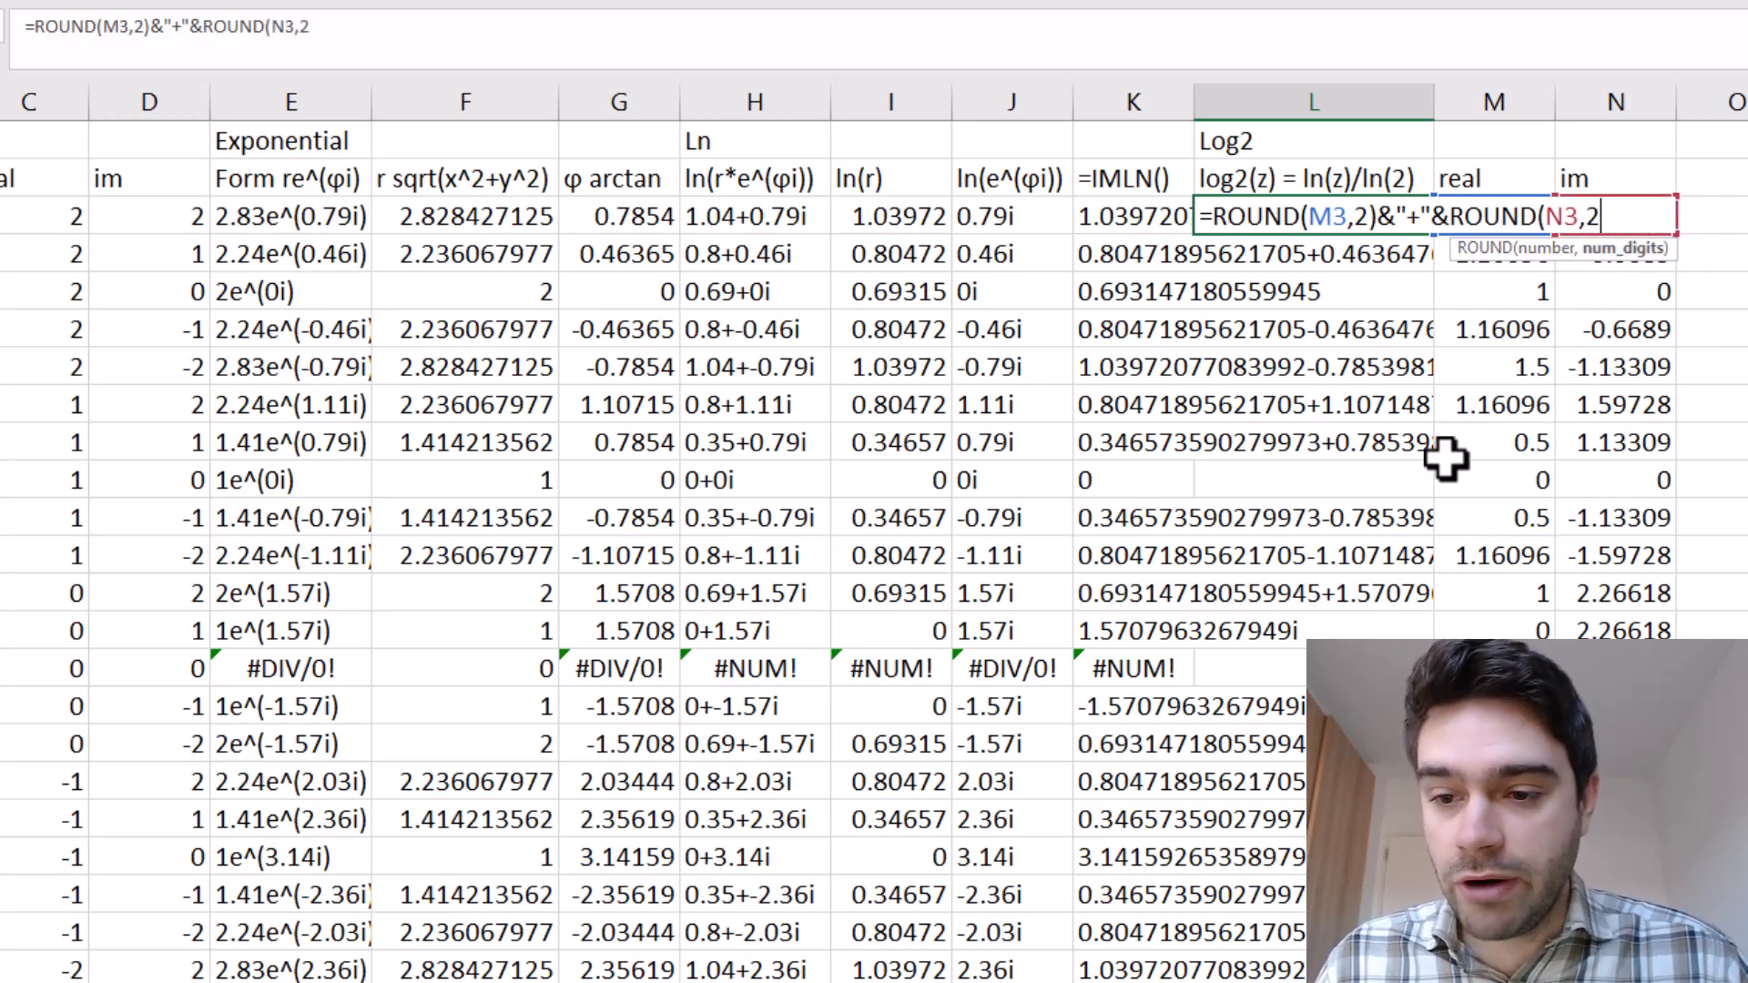
type(")")
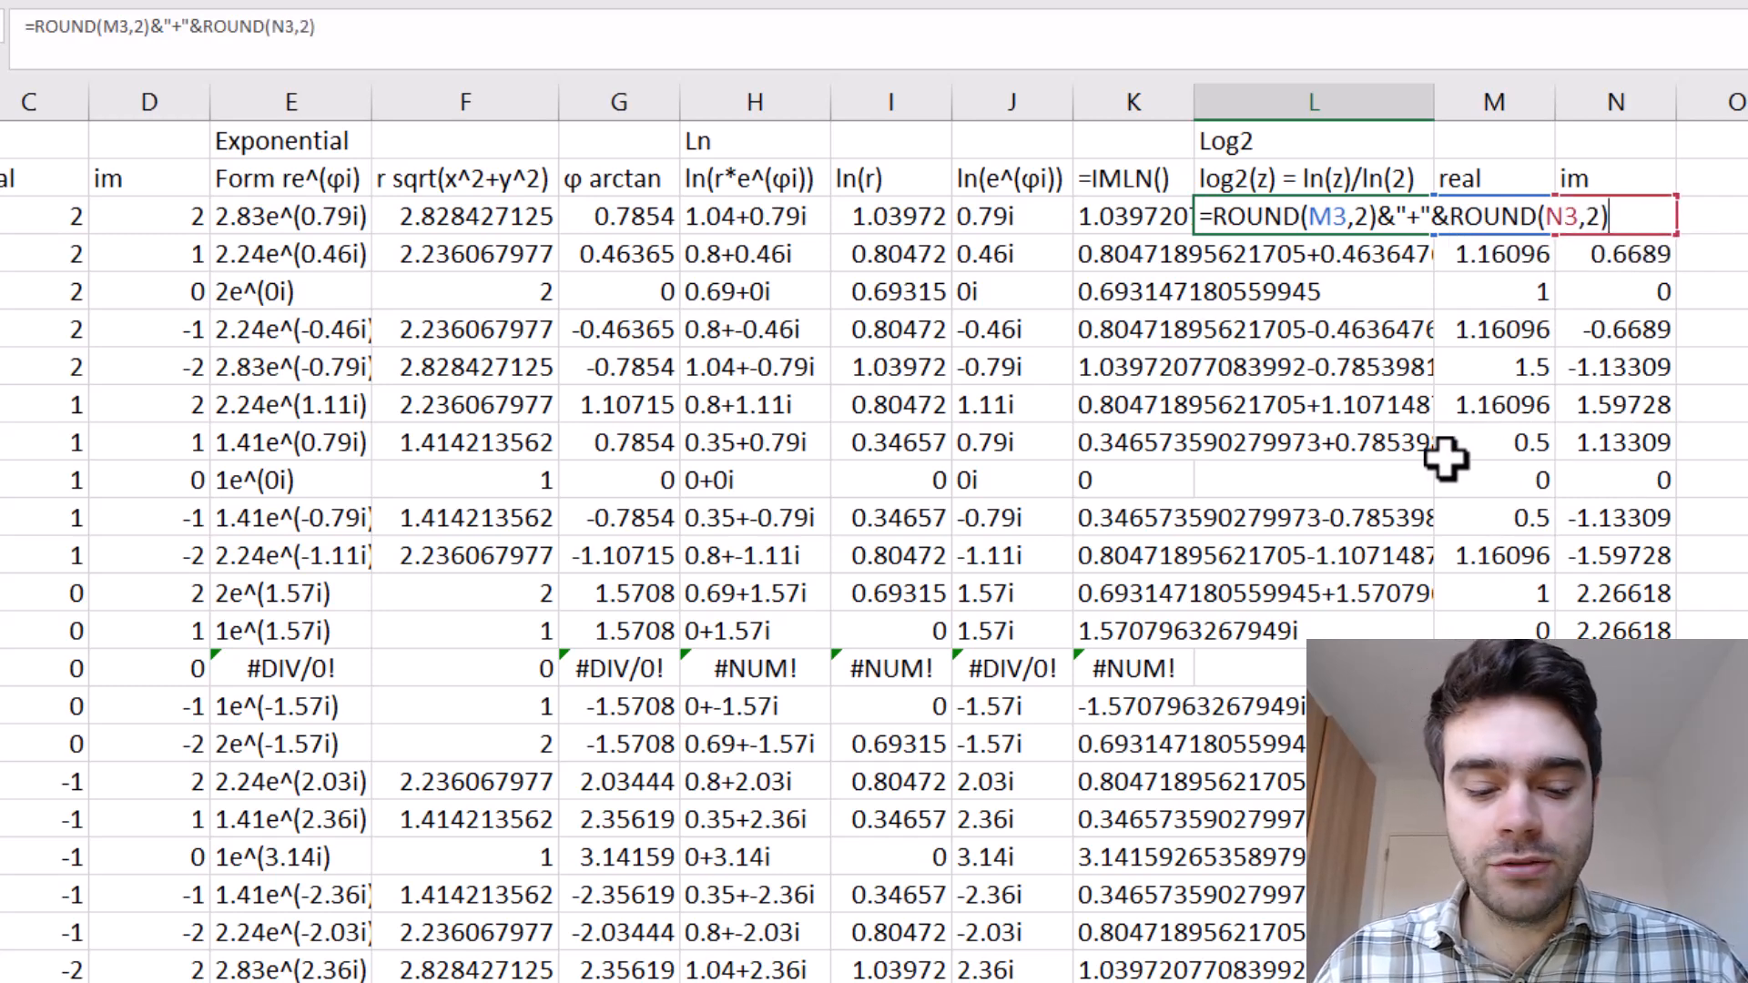
type("&\"i\"")
key("Return")
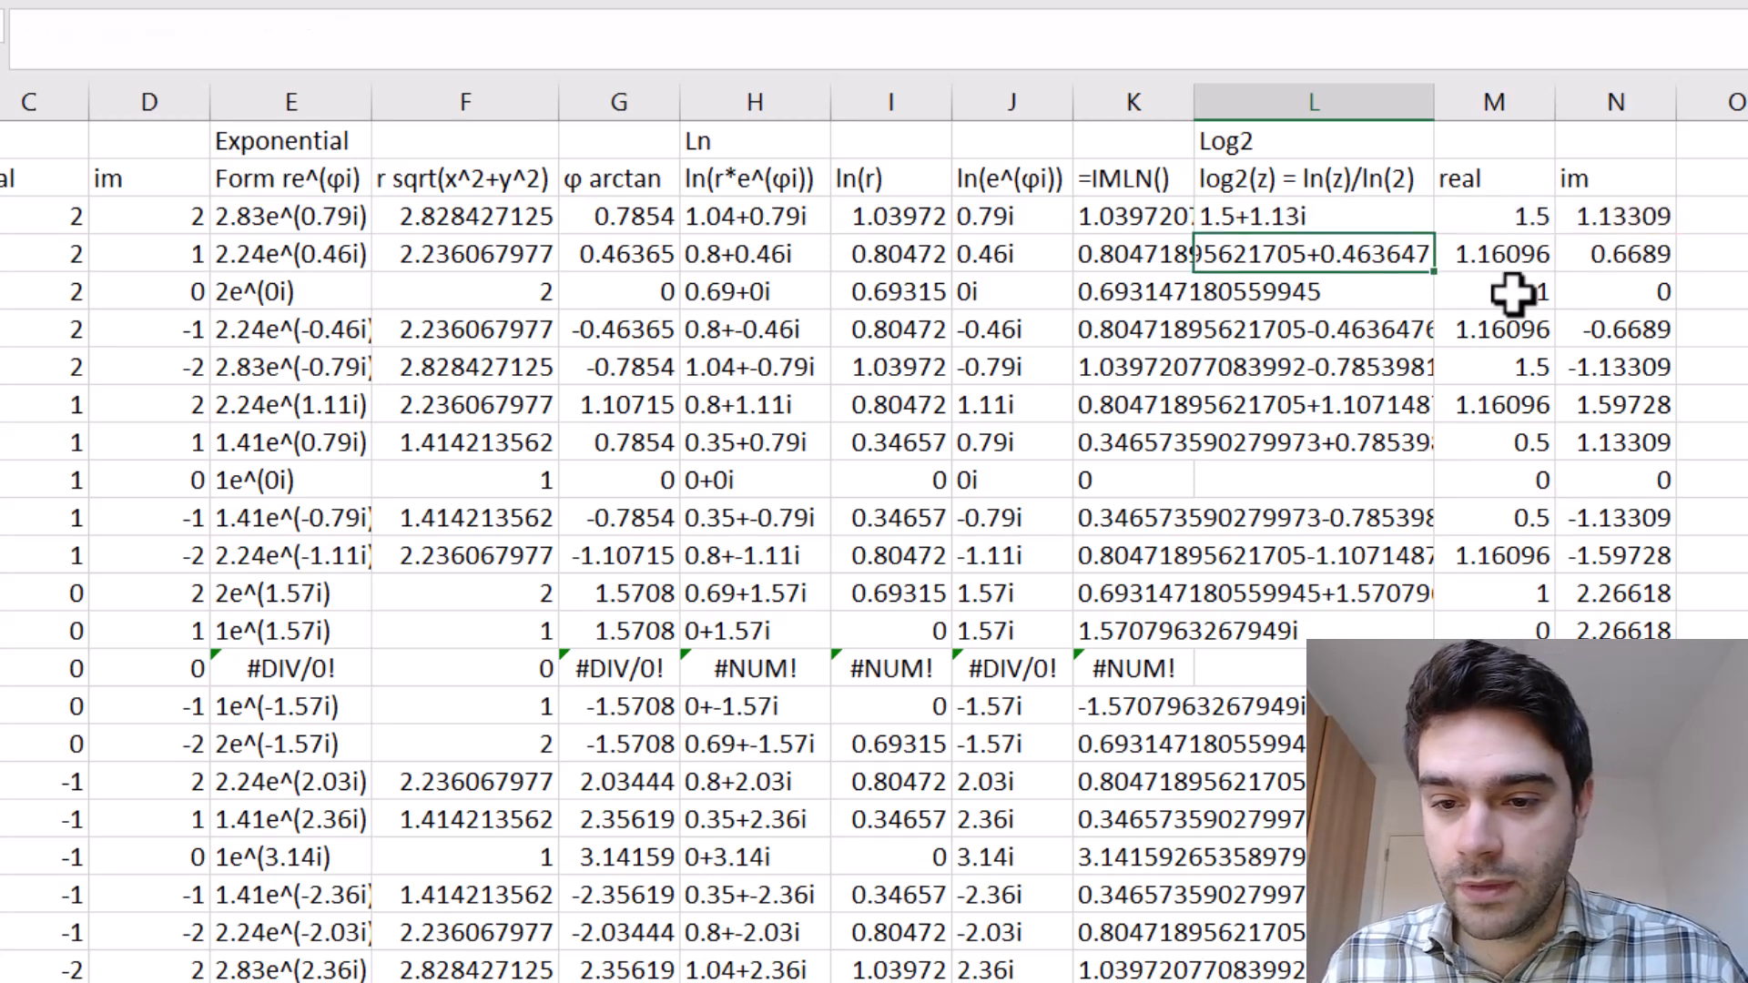
left_click(1416, 218)
double_click(1434, 234)
left_click_drag(1365, 214, 1304, 800)
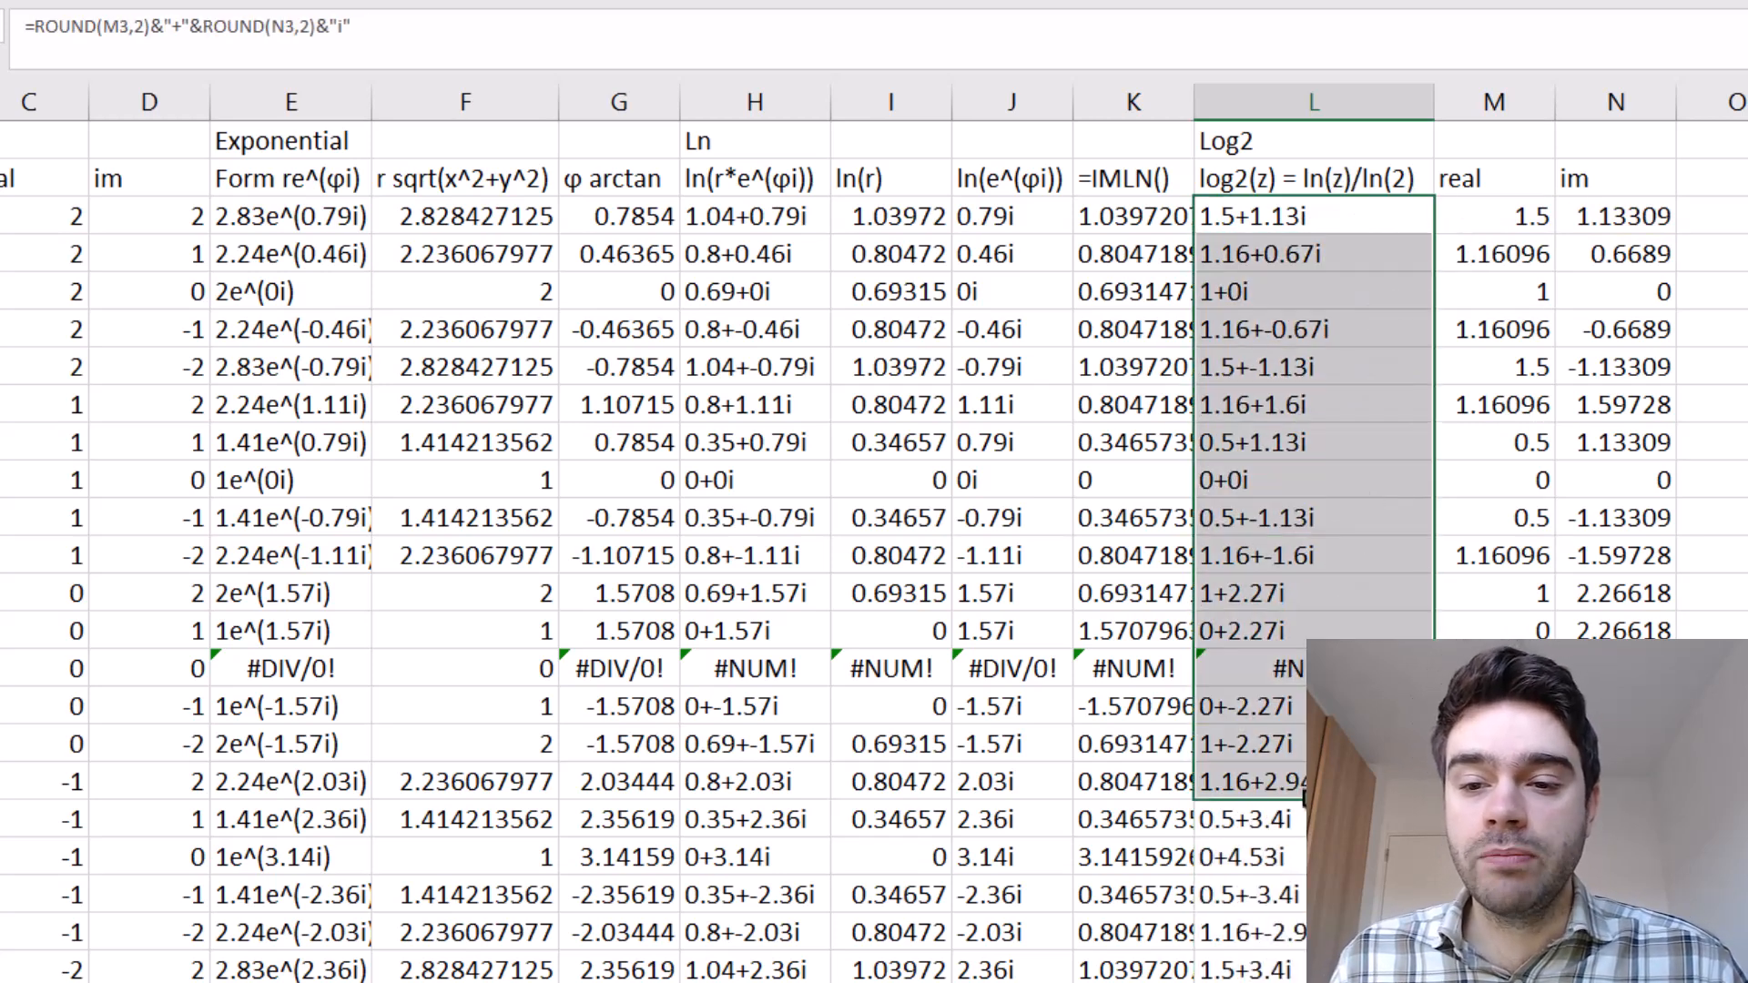
Insert an empty column between the log2(z) column and the real-part column.
left_click(1489, 94)
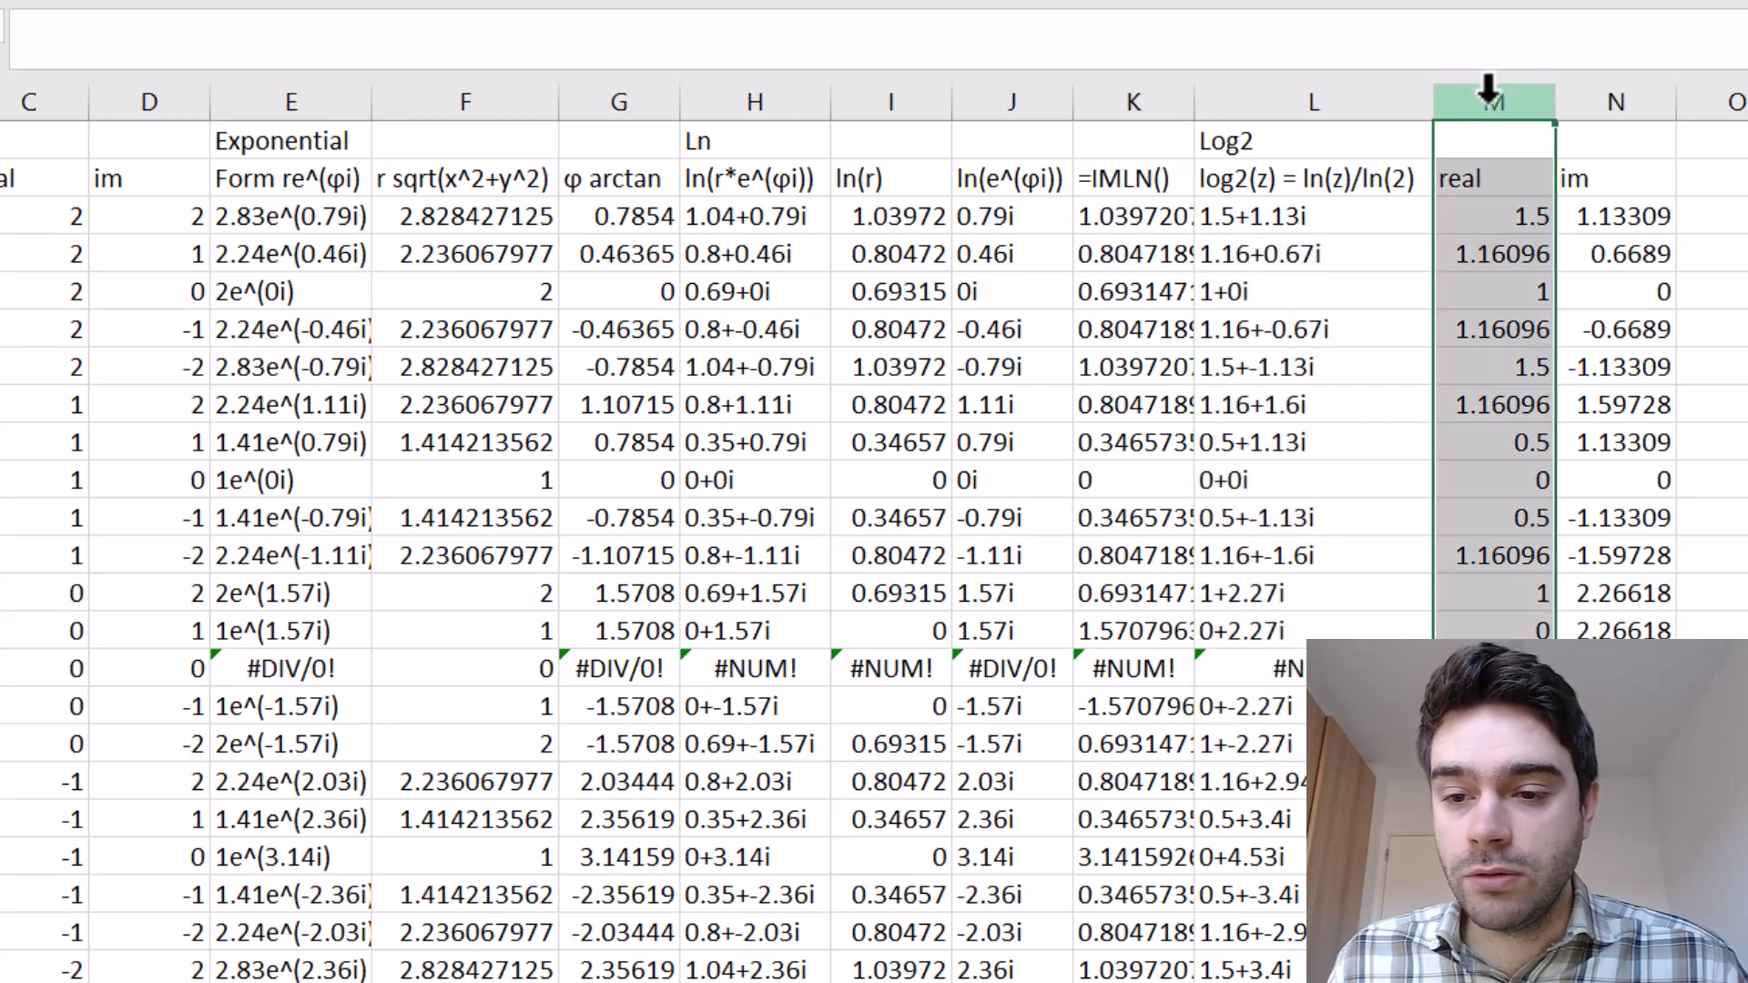
right_click(1491, 96)
left_click(1558, 368)
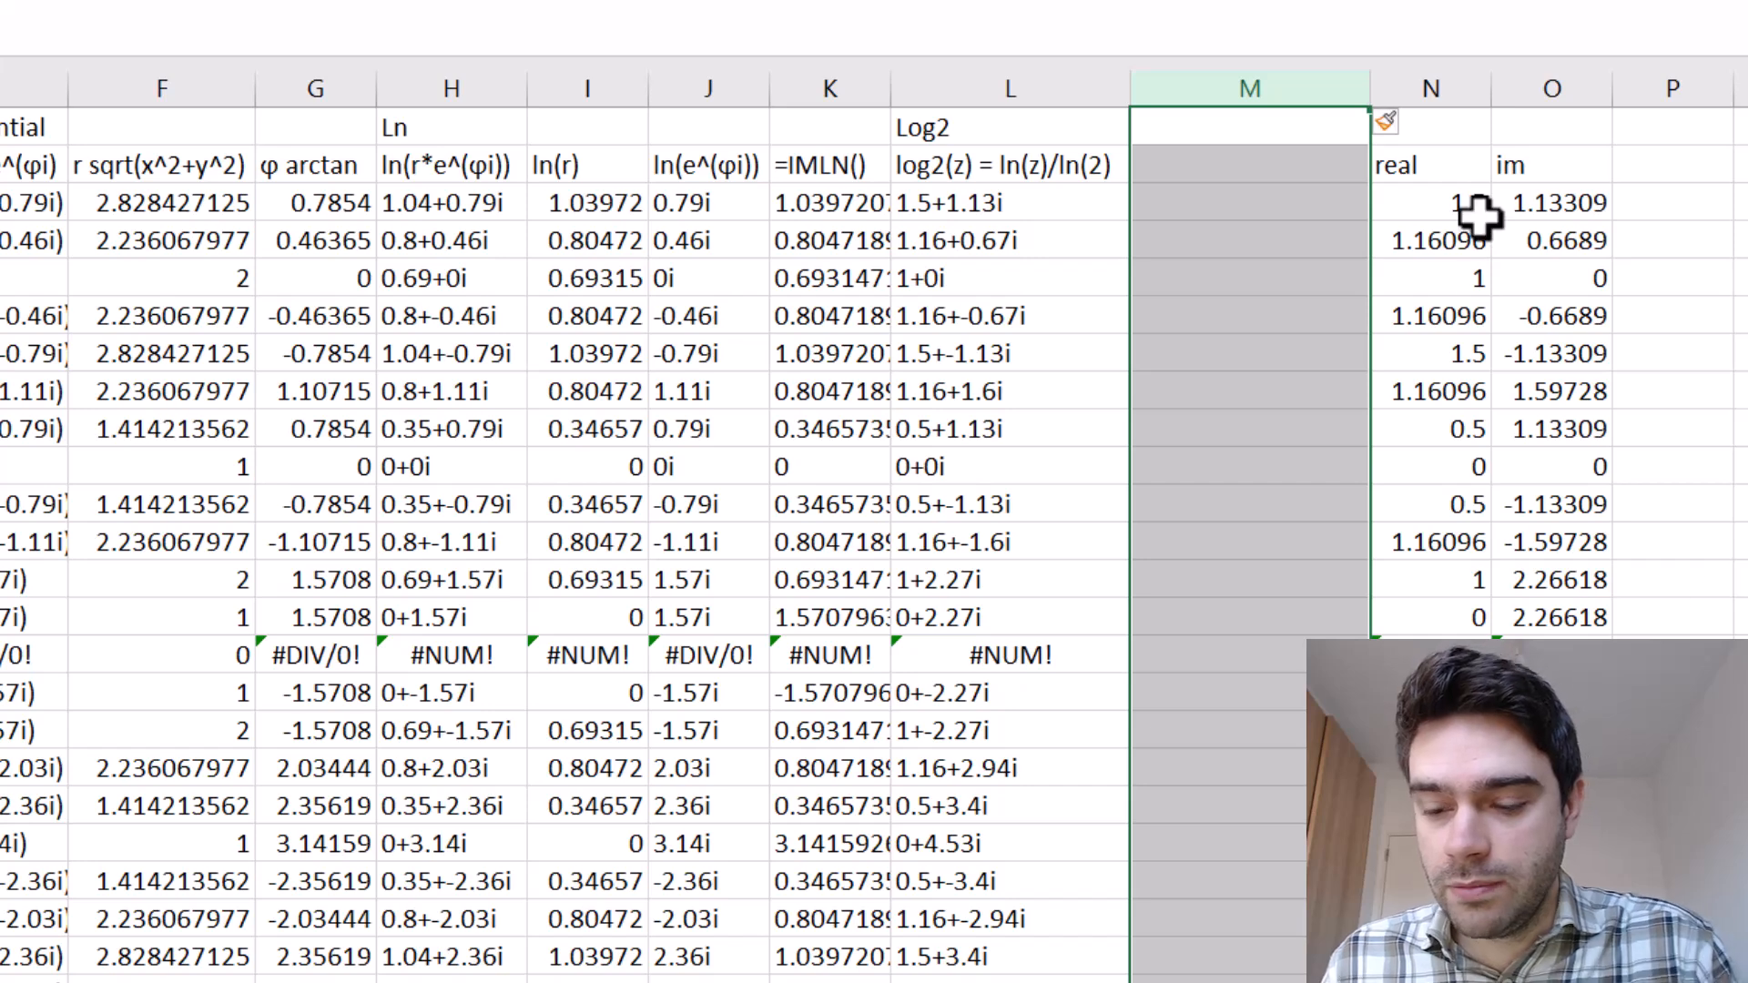
Calculate the built-in base-2 logarithm in M3 with =IMLOG2(A3) and fill the formula down the column.
left_click(1602, 207)
left_click(1202, 206)
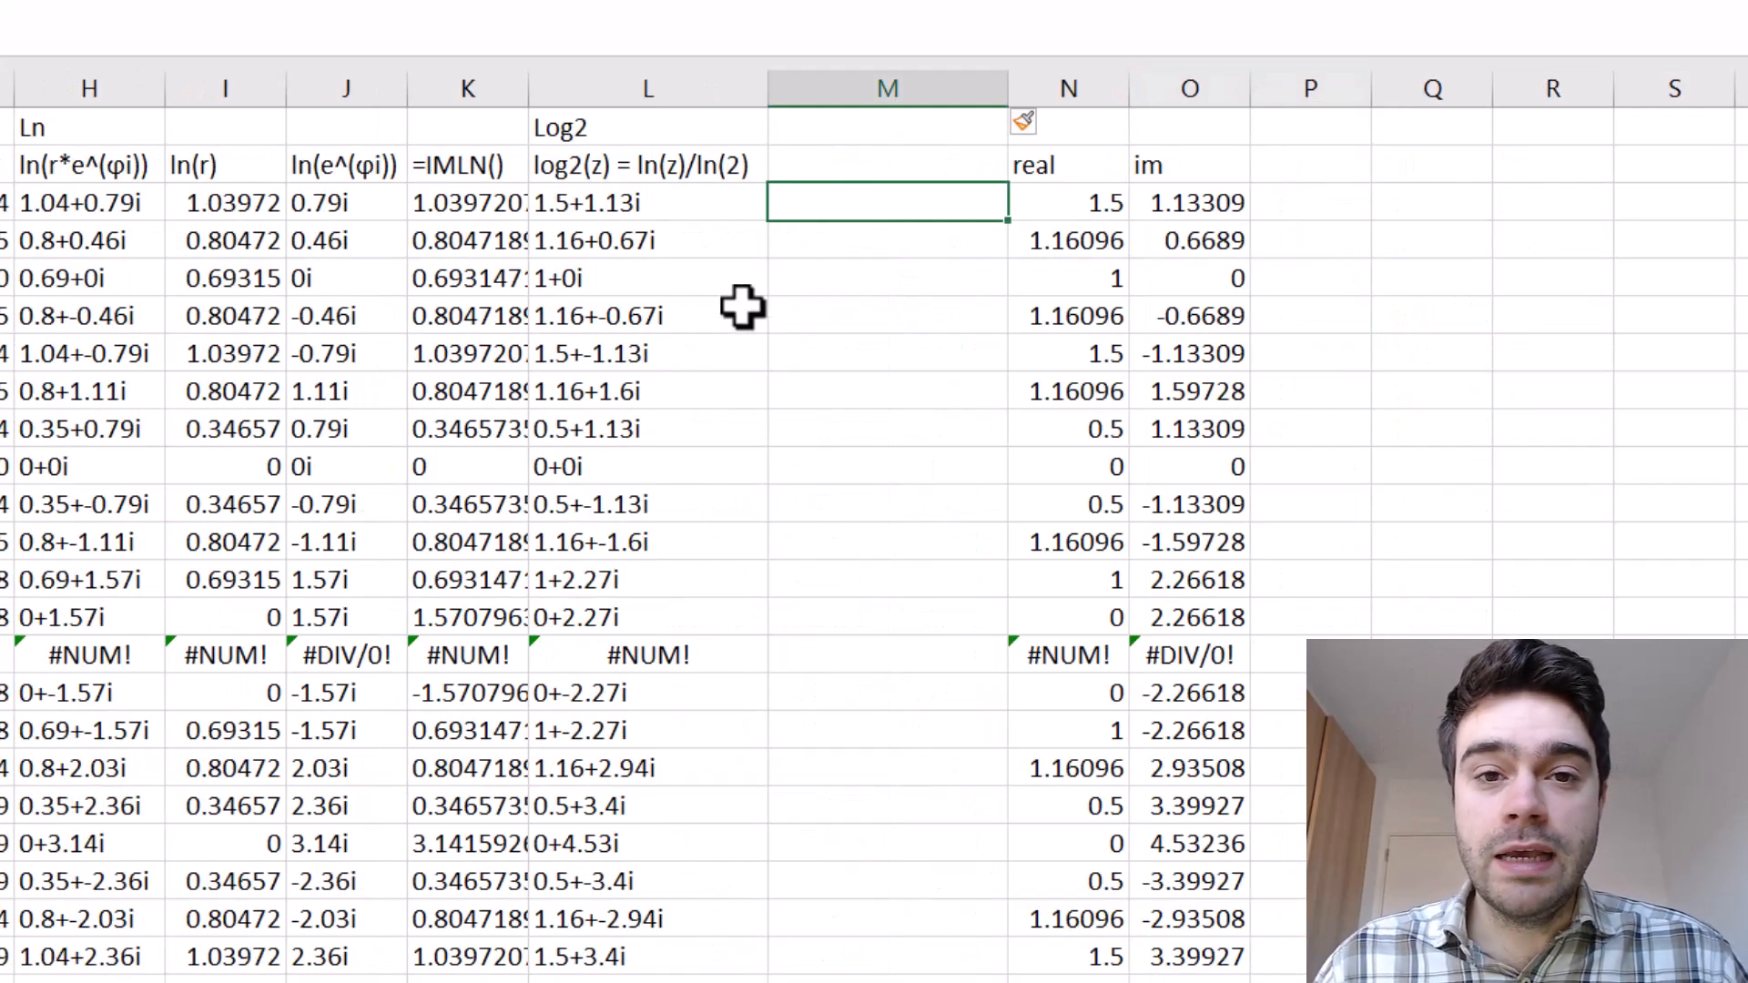
type("=IMLOG")
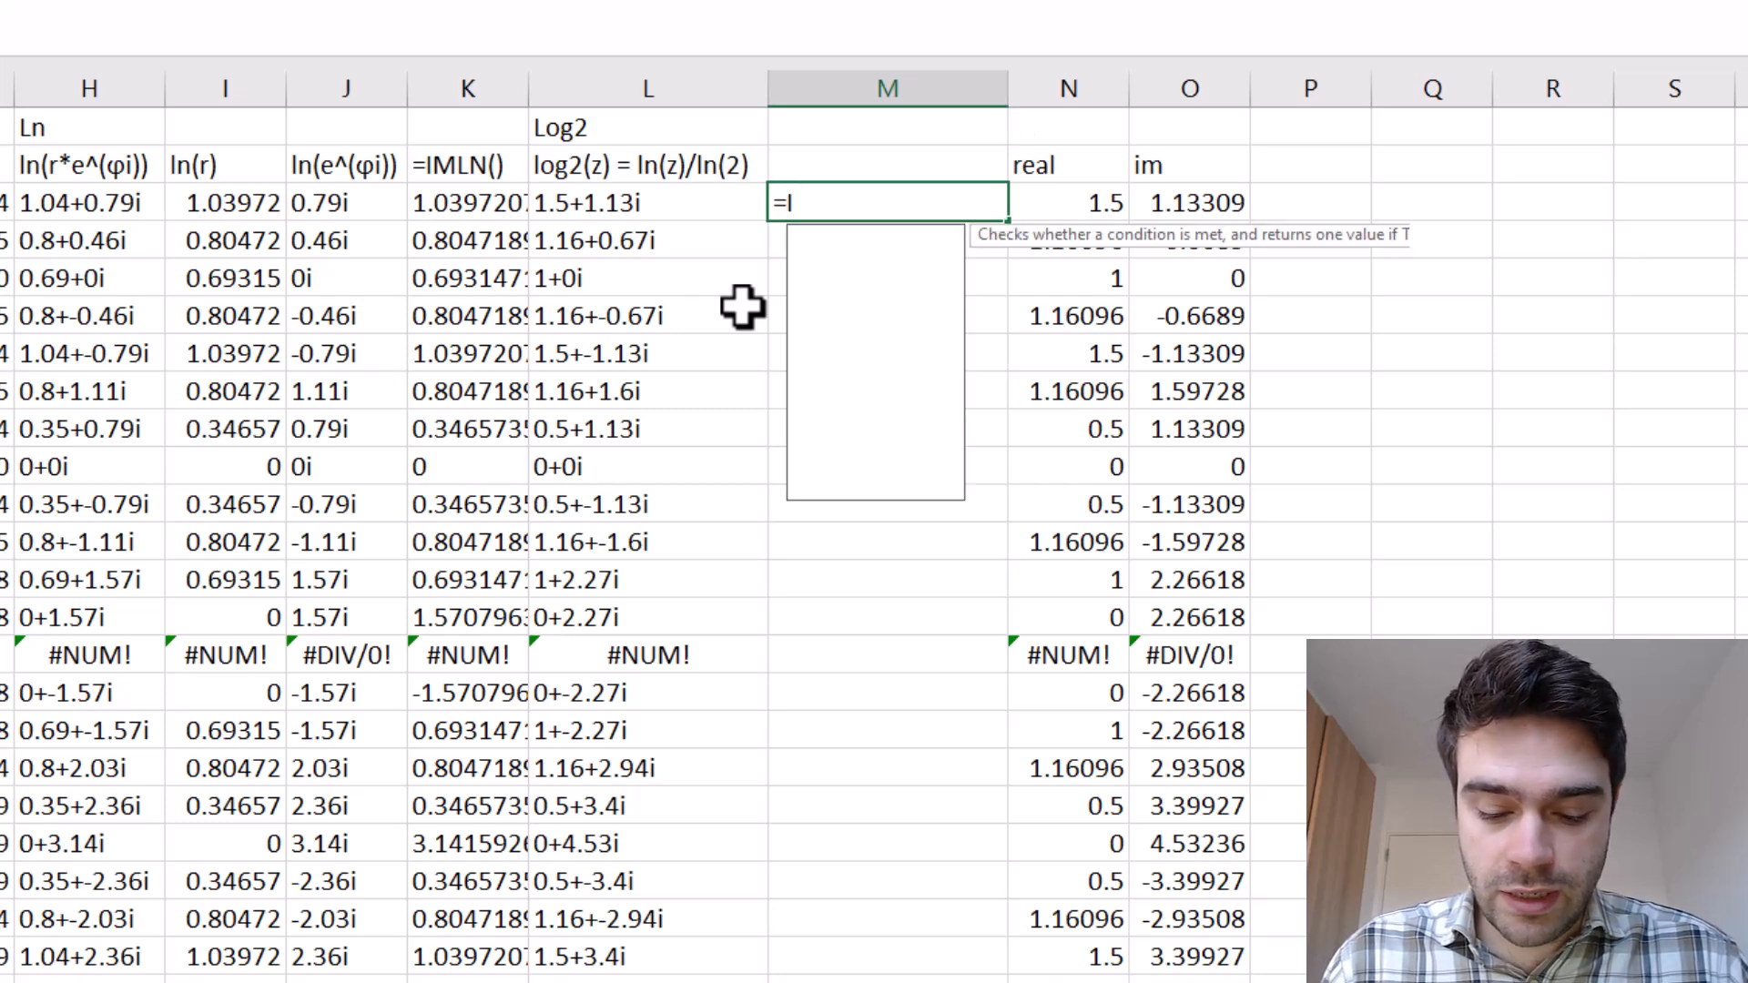
type("2(")
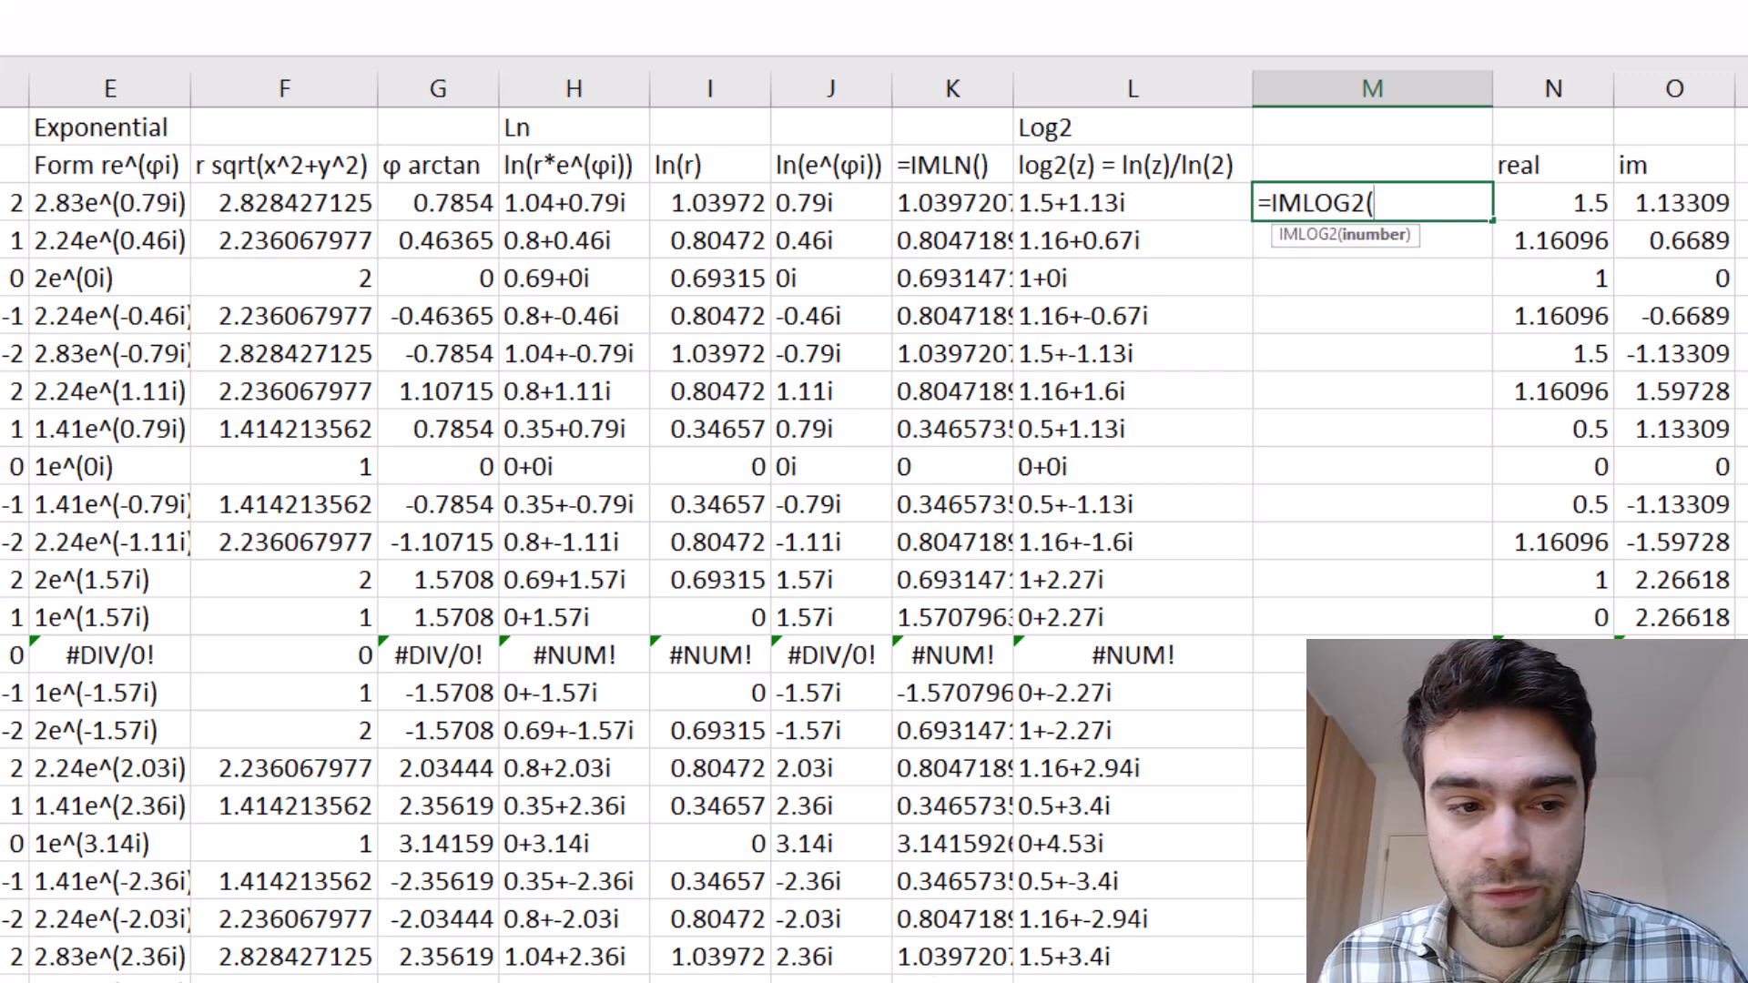
type("A3")
key("Return")
left_click(1420, 203)
double_click(1491, 221)
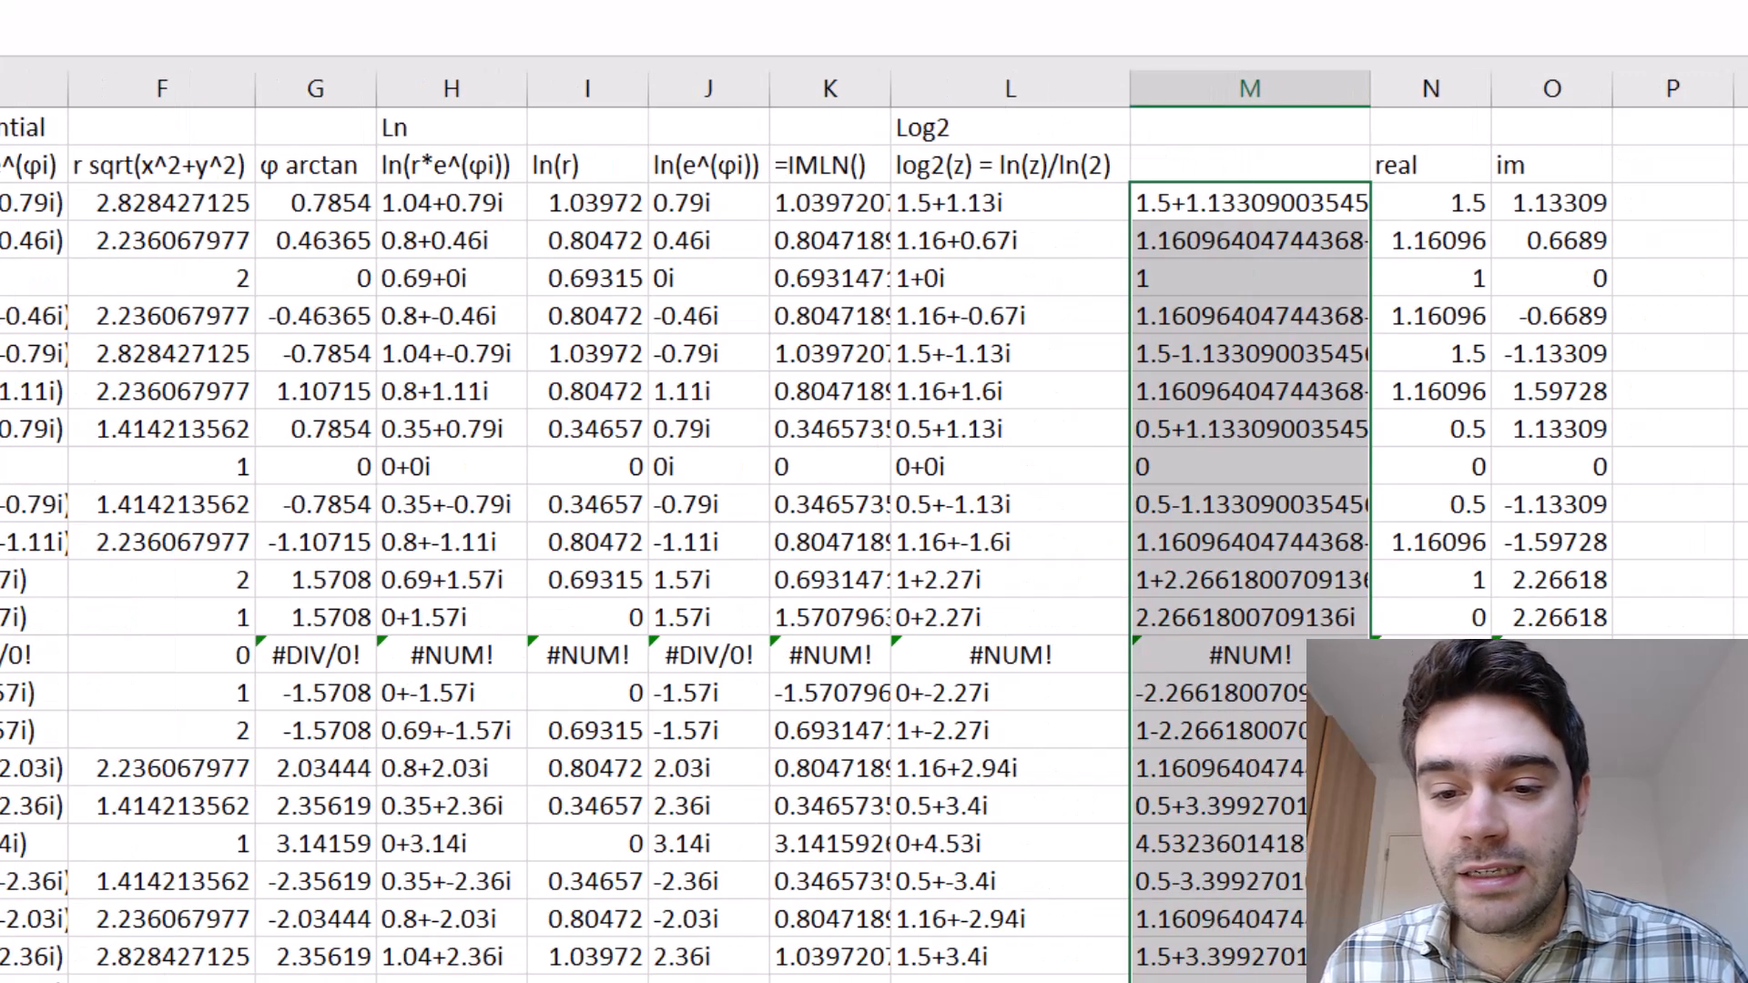
Compare the first log2(z) value in L3 with the IMLOG2 result in M3, and widen column M to fit its contents.
left_click(1739, 392)
scroll(827, 319, "right", 3)
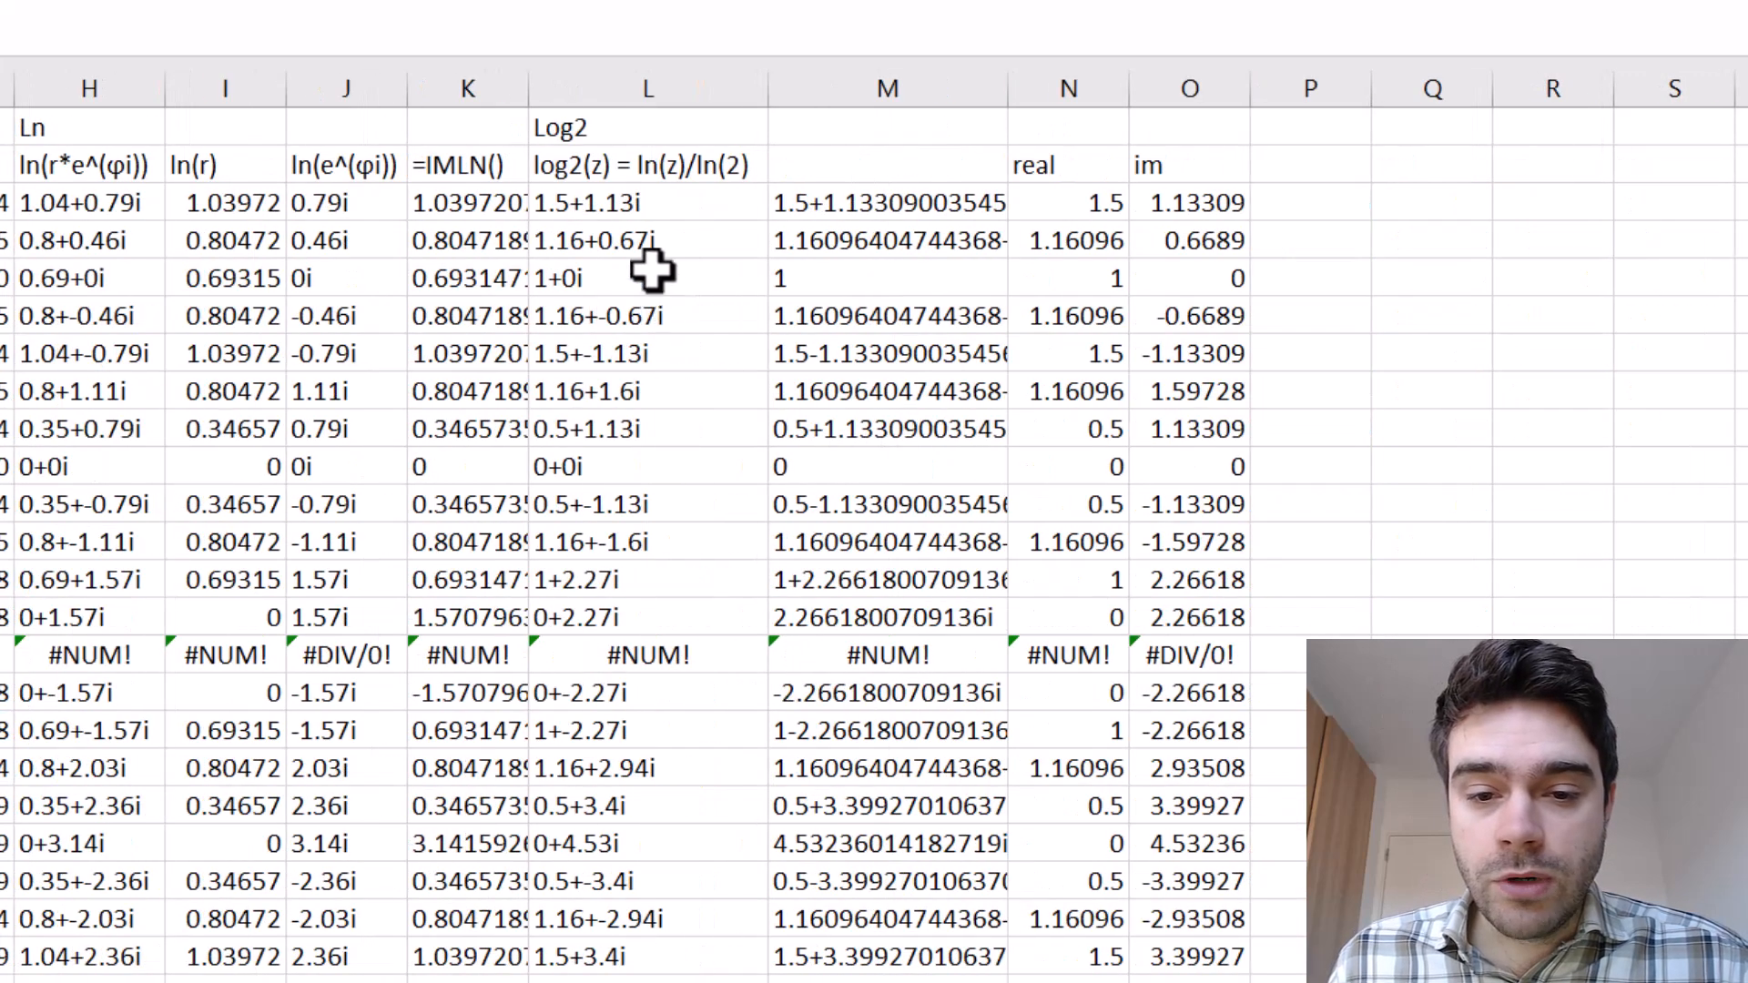
left_click(571, 215)
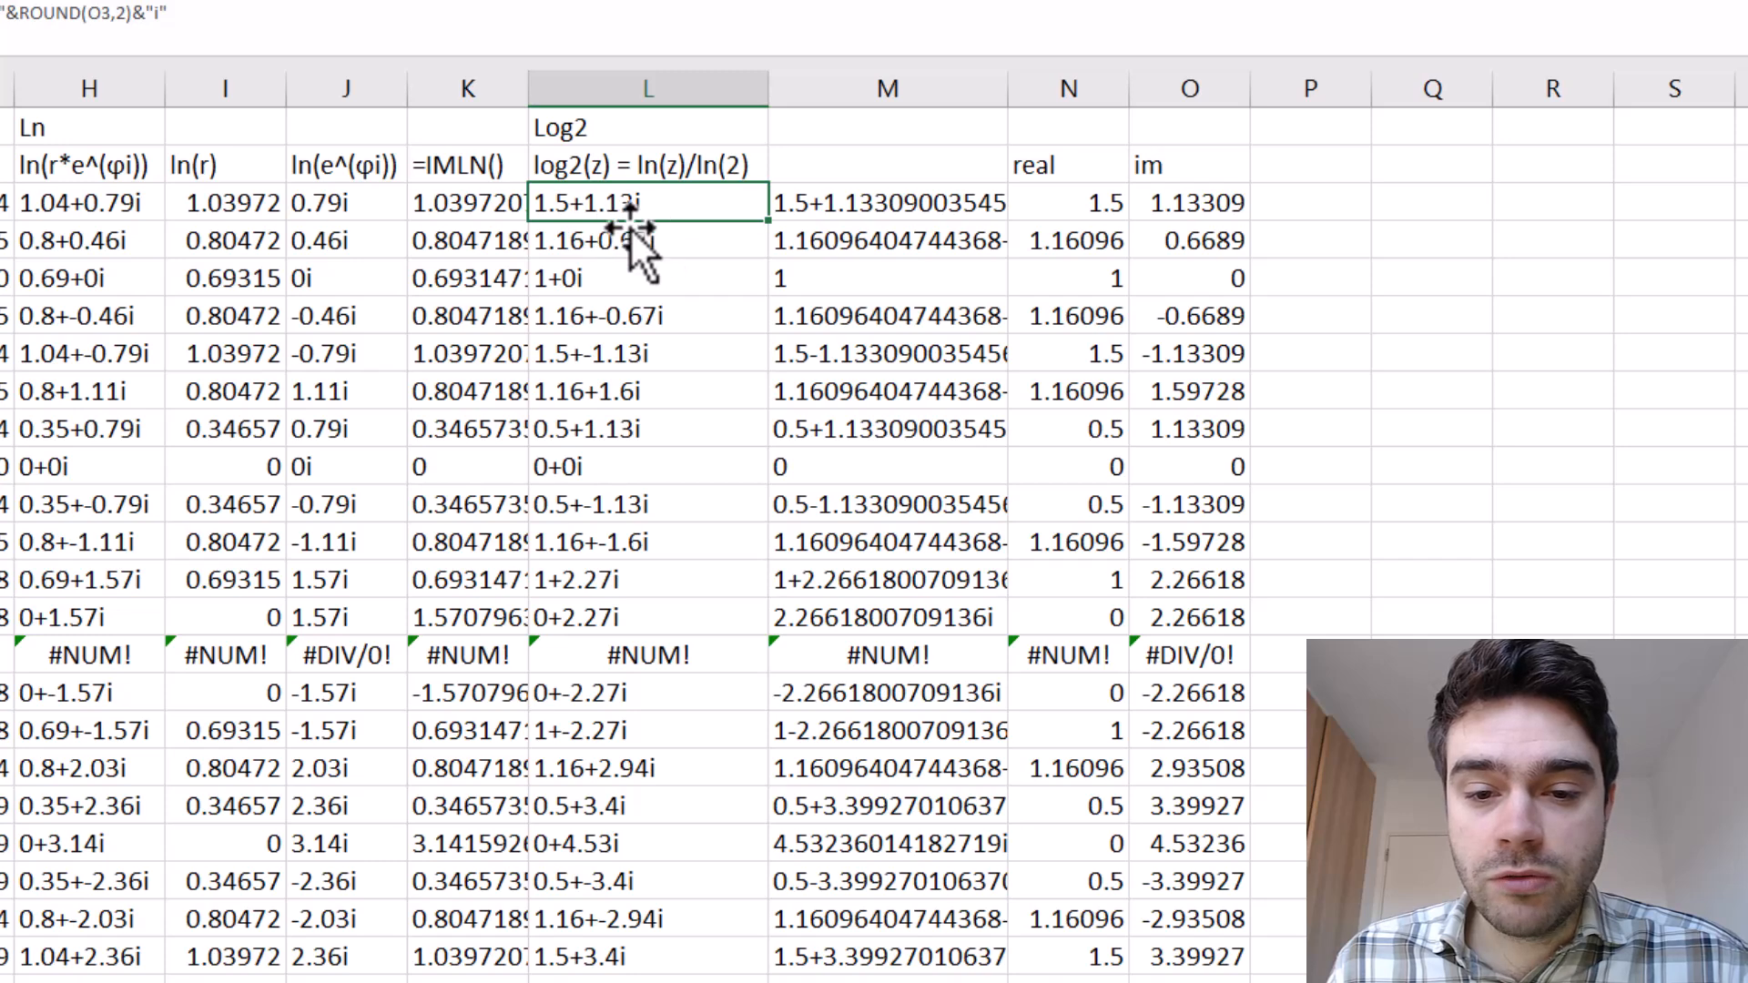
left_click(824, 205)
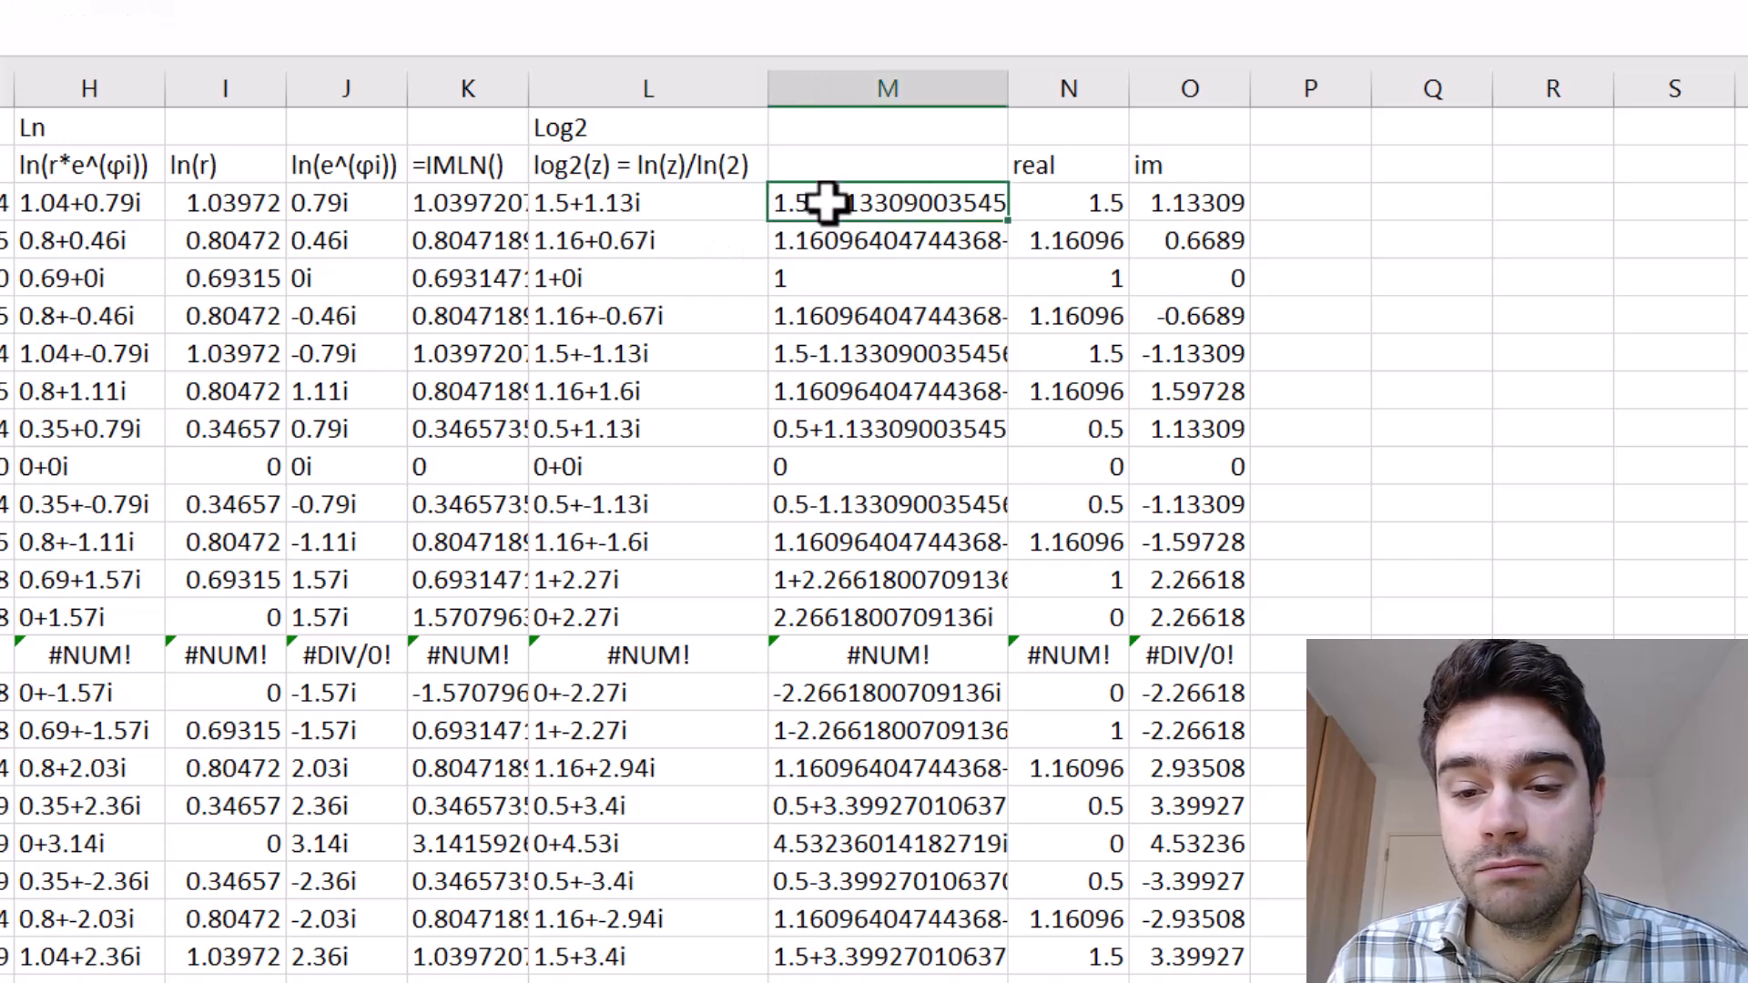
double_click(1008, 88)
left_click(1056, 191)
Compare the manually built log2(z) values in column L with the IMLOG2 results in column M for the remaining rows.
left_click(681, 255)
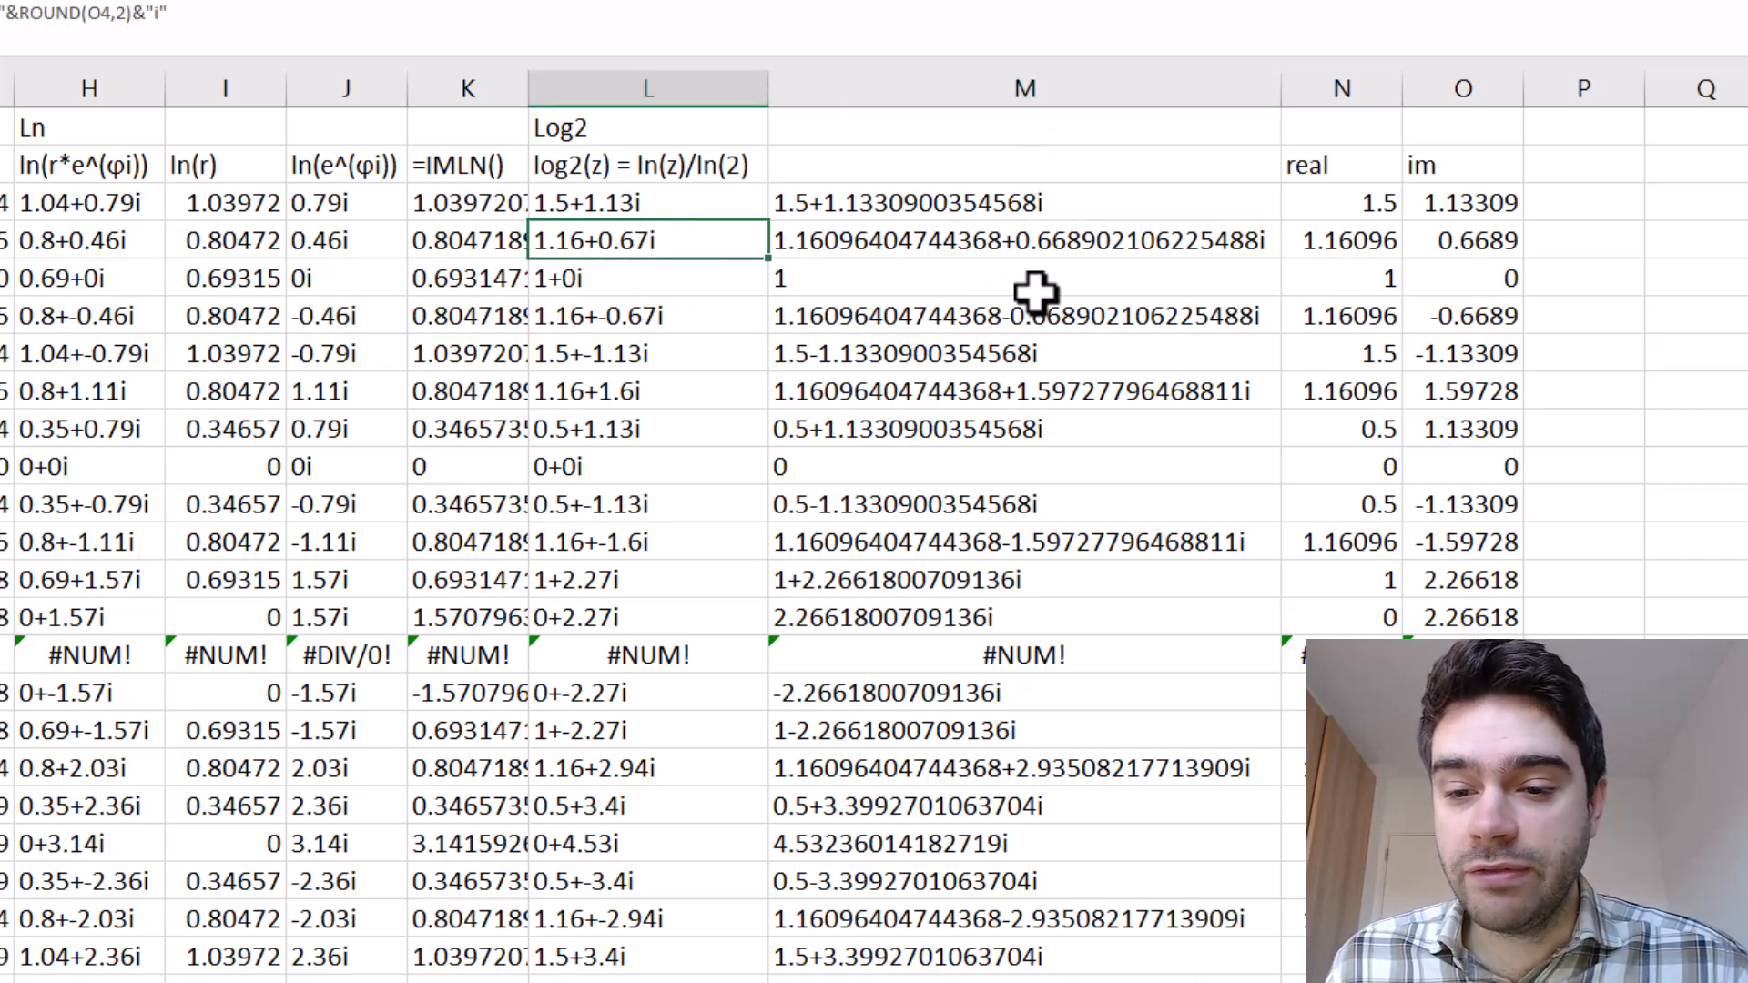
left_click(1056, 244)
scroll(970, 359, "down", 3)
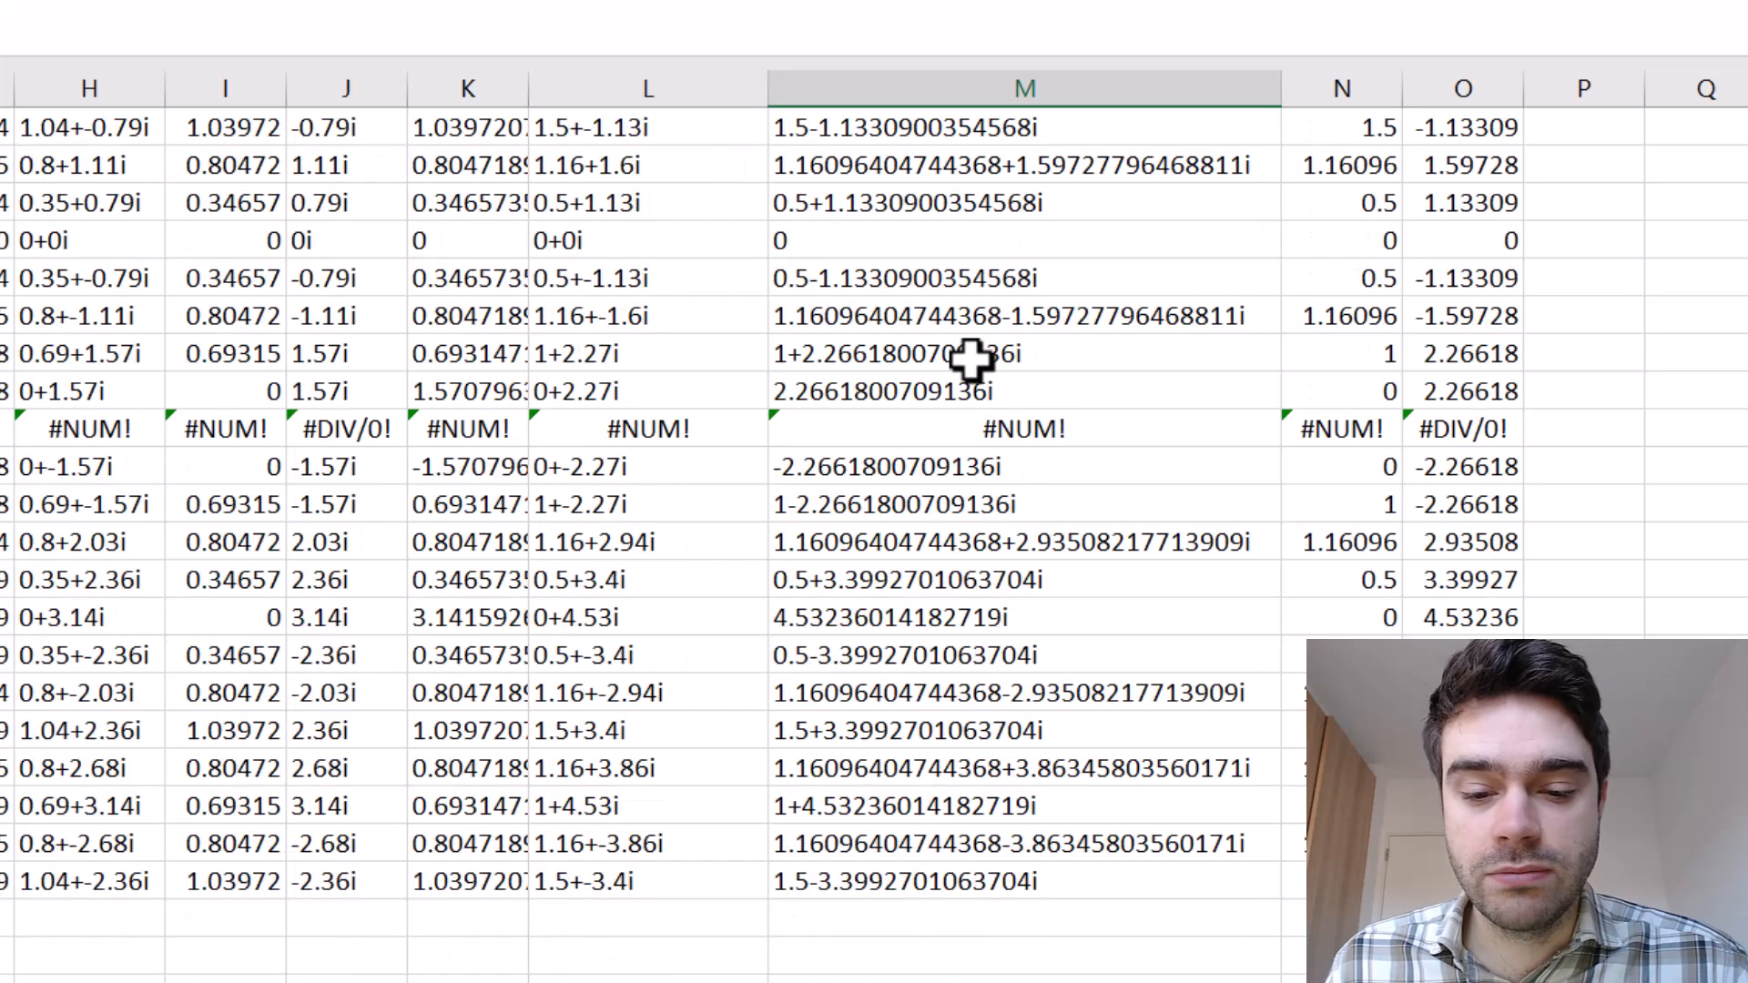
scroll(771, 593, "up", 3)
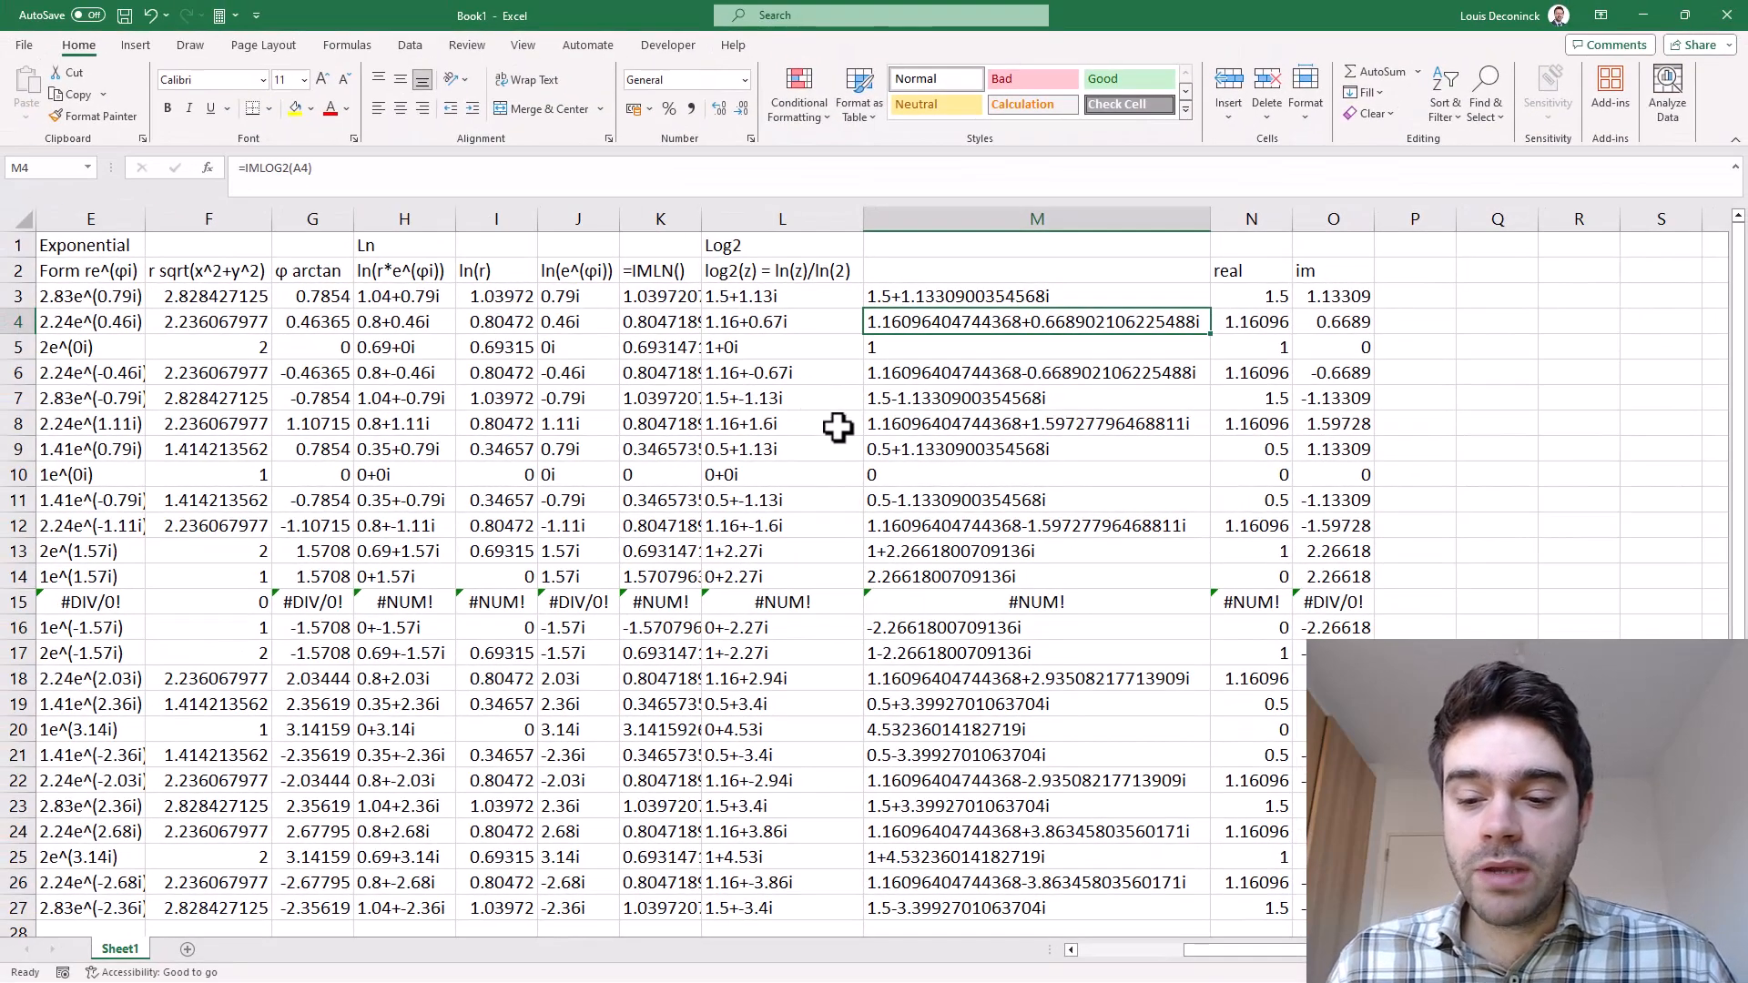
left_click_drag(1258, 952, 1088, 957)
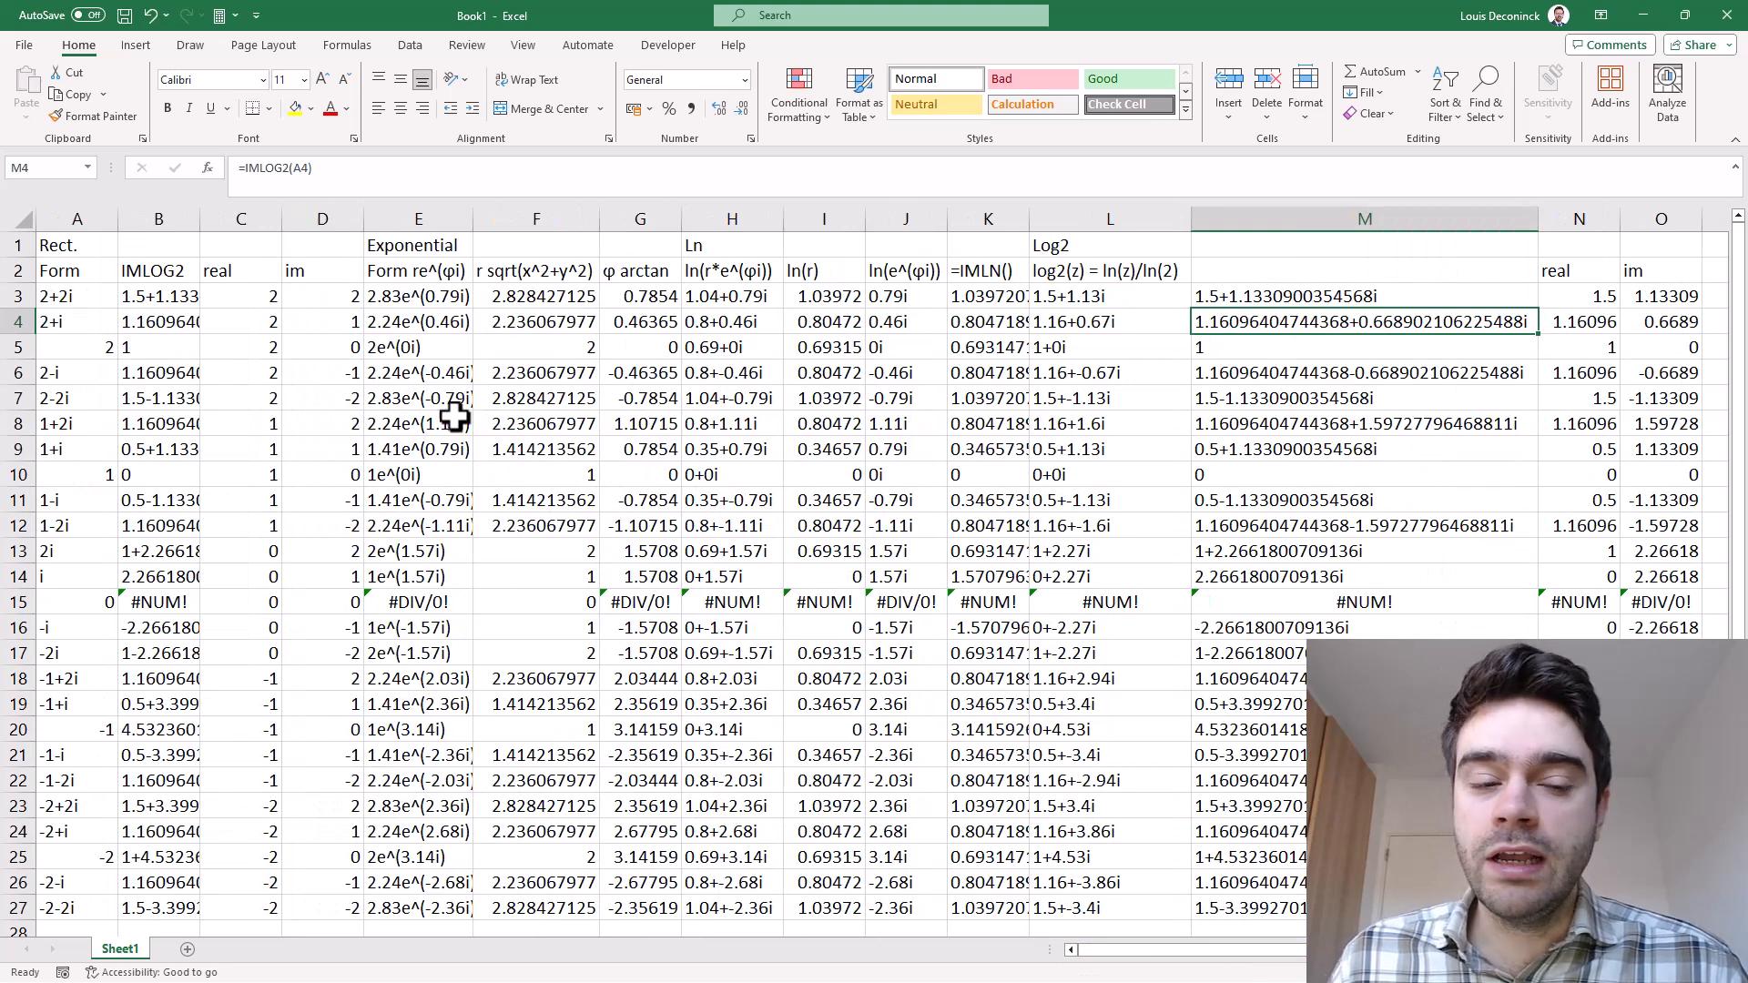